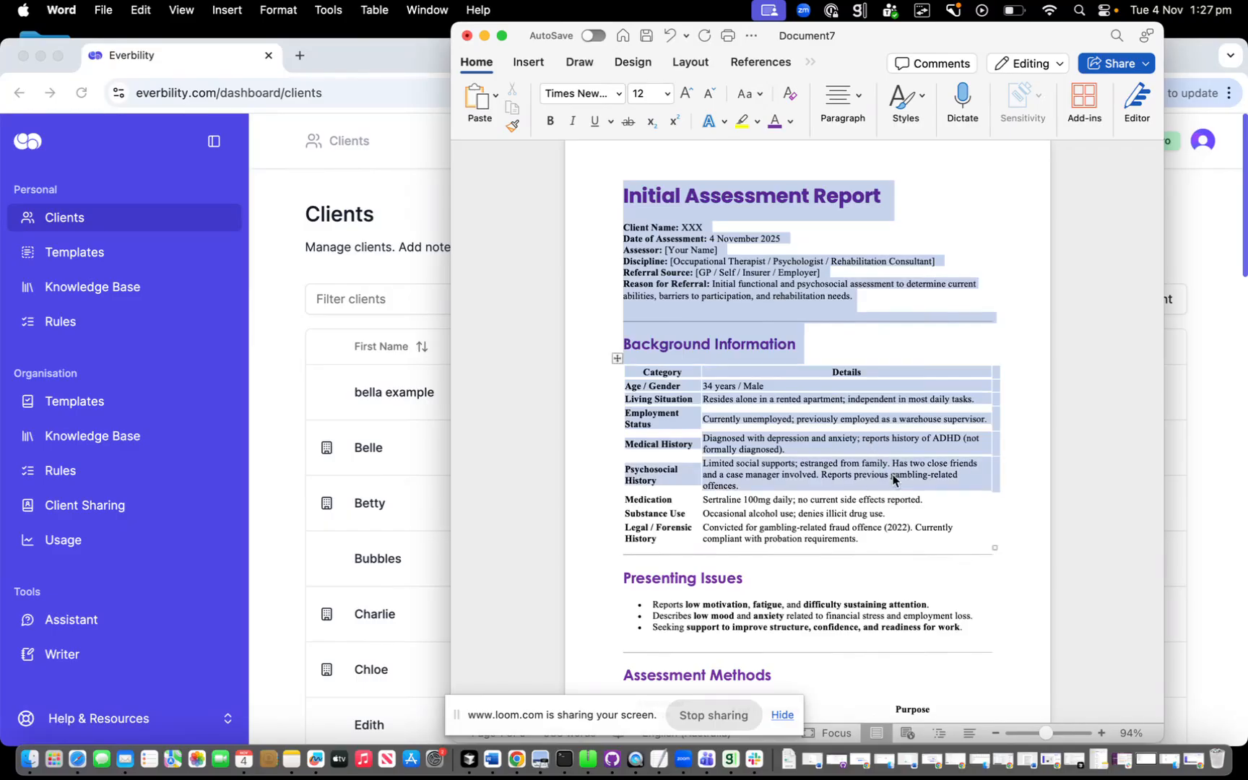
Select and copy the entire Initial Assessment Report in the Word document
click(1053, 288)
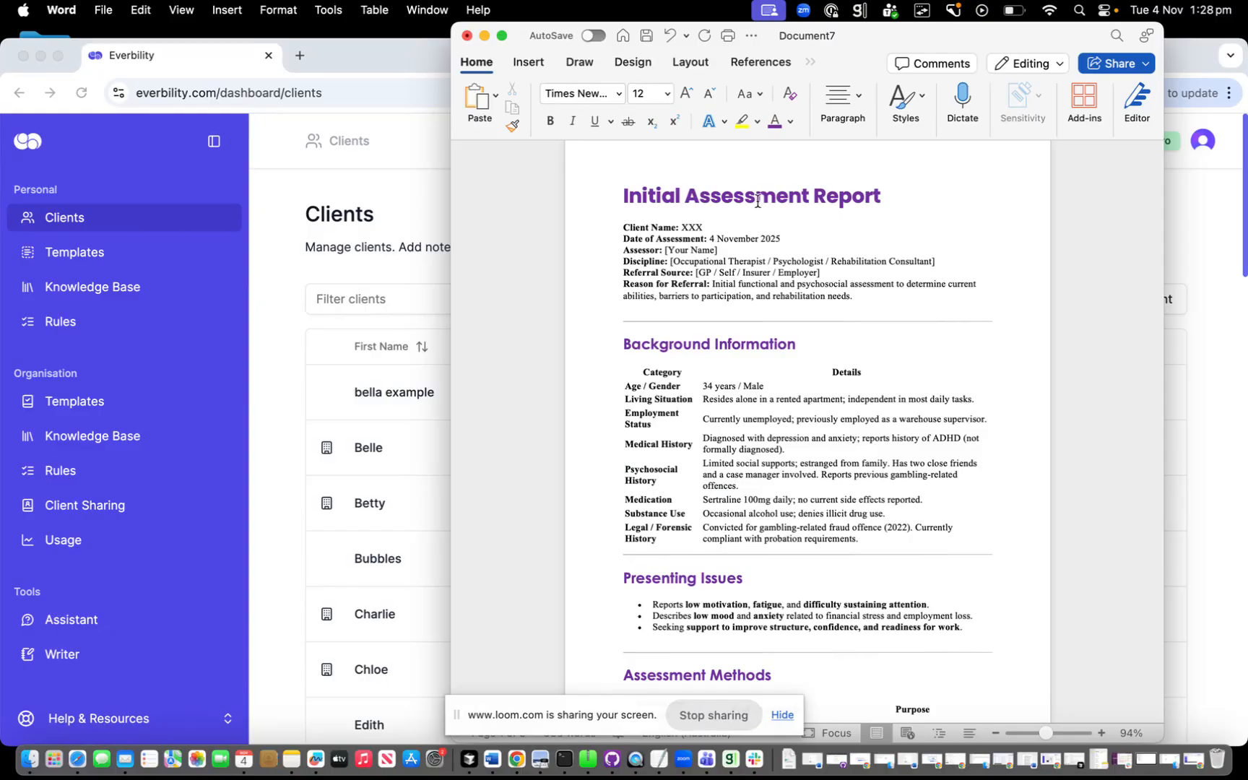
click(623, 196)
scroll(854, 337, down, 1)
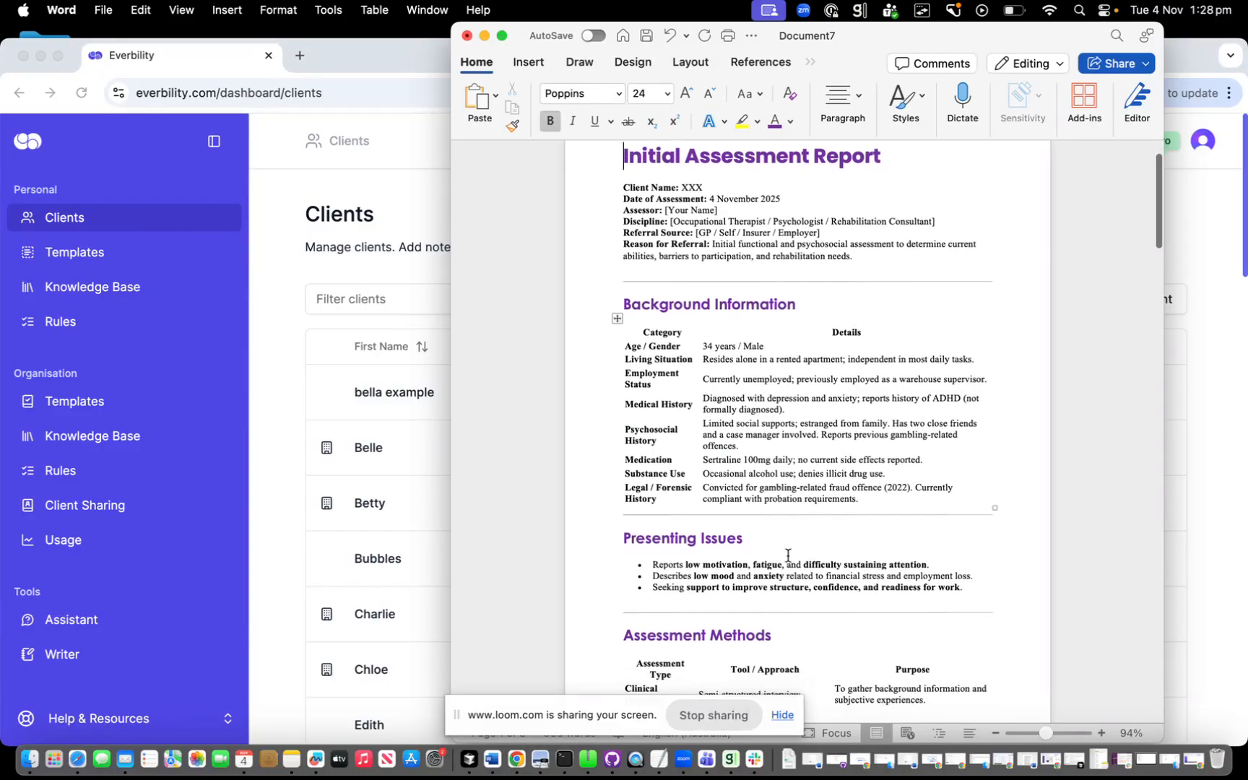
scroll(788, 376, down, 20)
key(super+a)
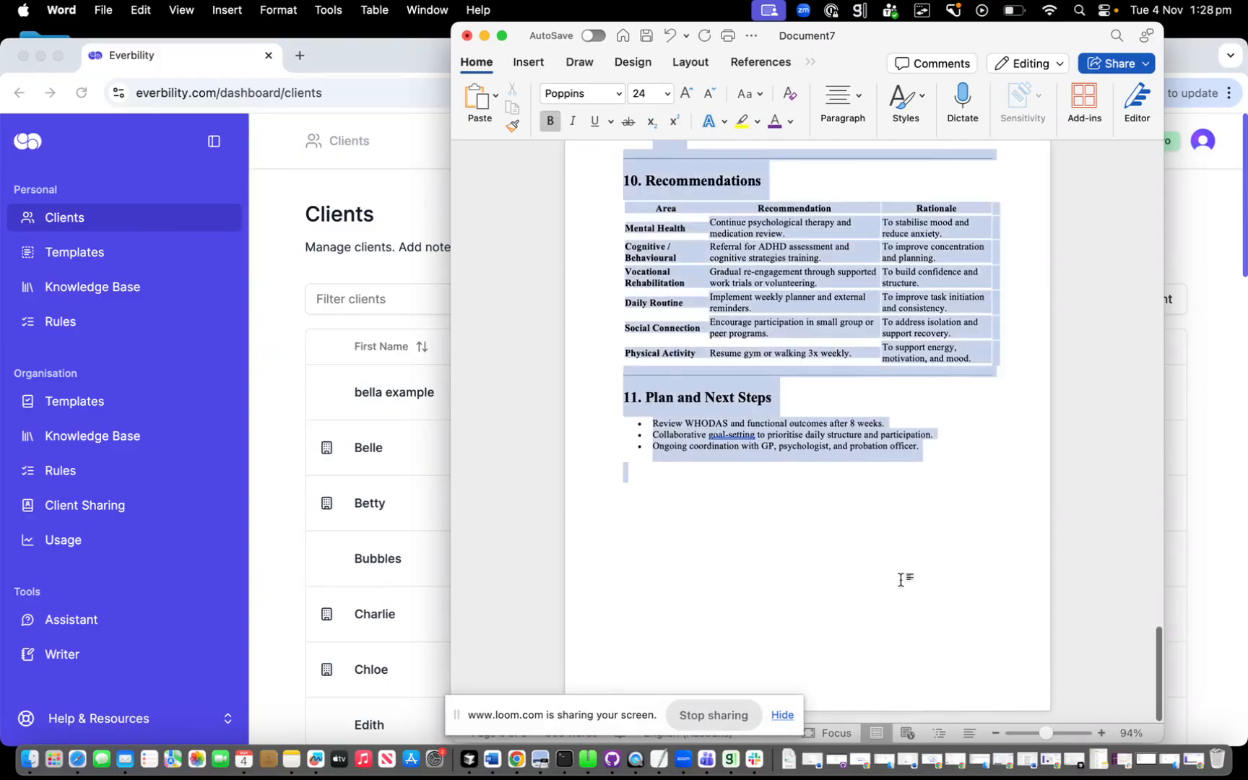
scroll(901, 587, up, 20)
scroll(900, 586, up, 3)
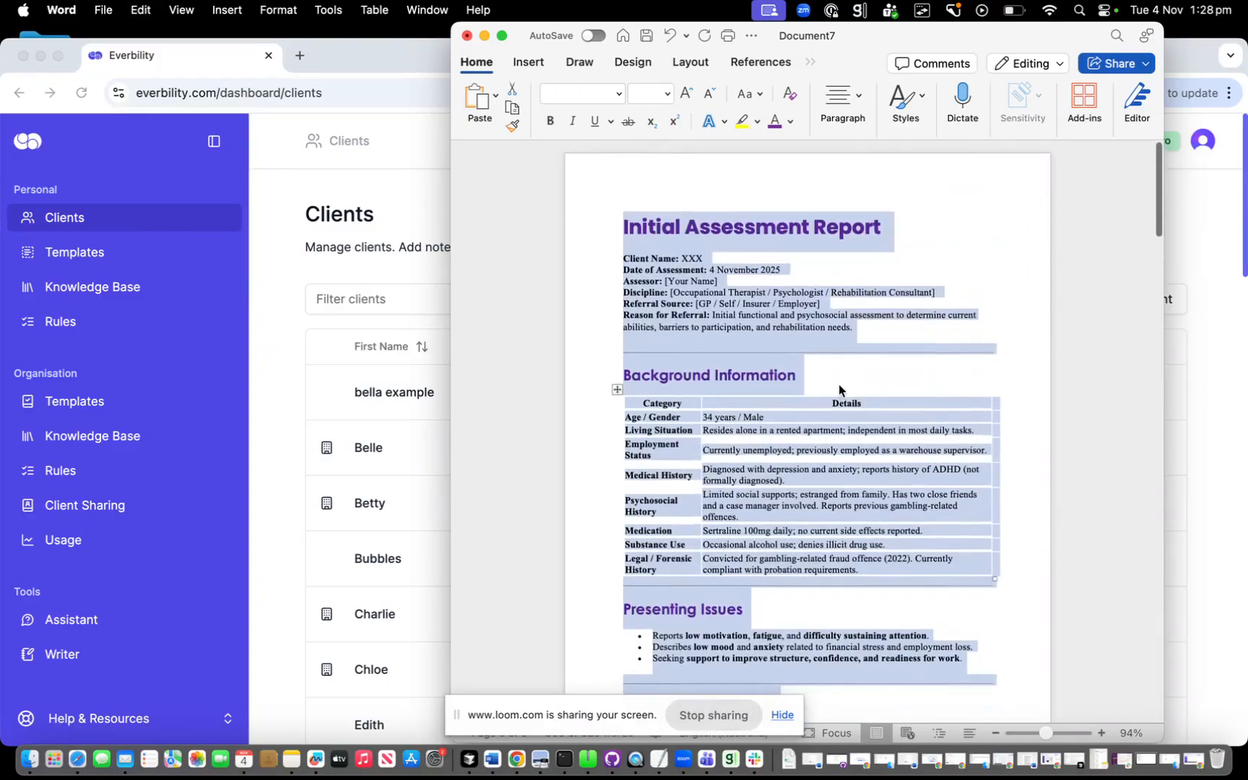
Move the Word window aside and switch to Everbility in Chrome
drag(522, 46, 678, 48)
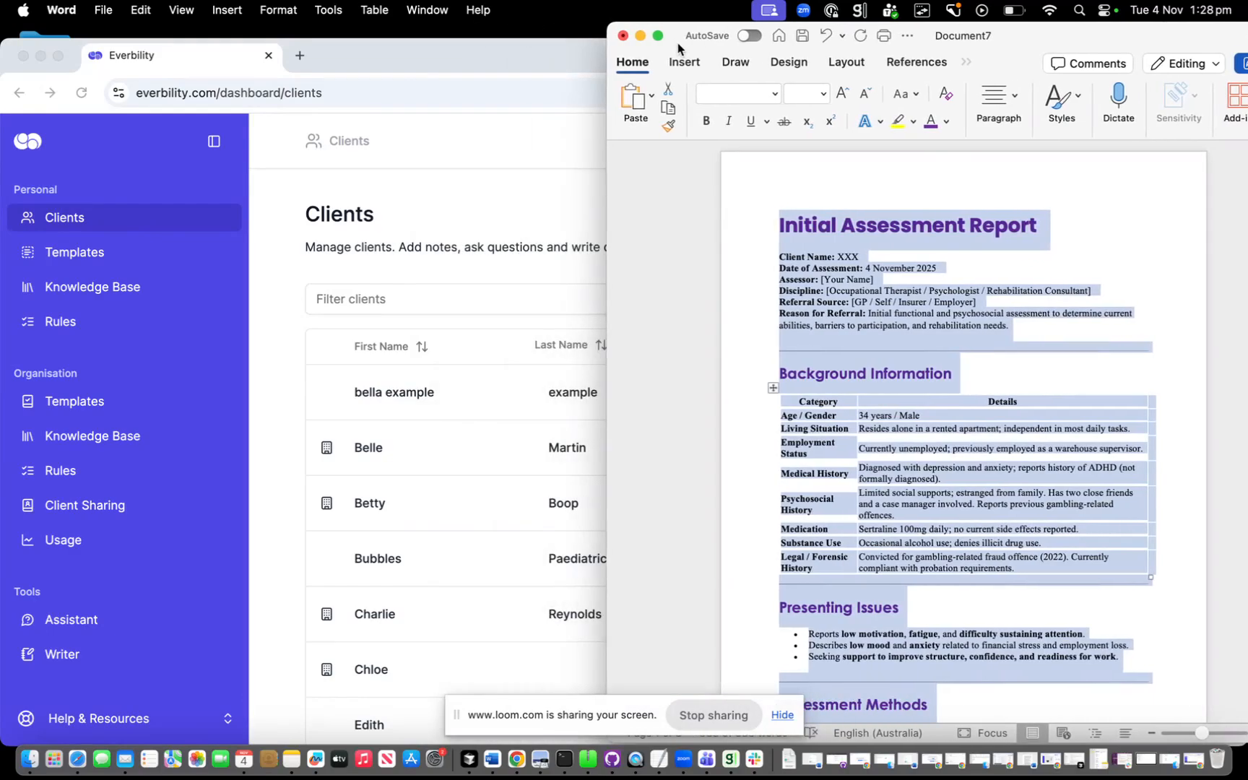
click(441, 220)
drag(414, 60, 414, 56)
key(Escape)
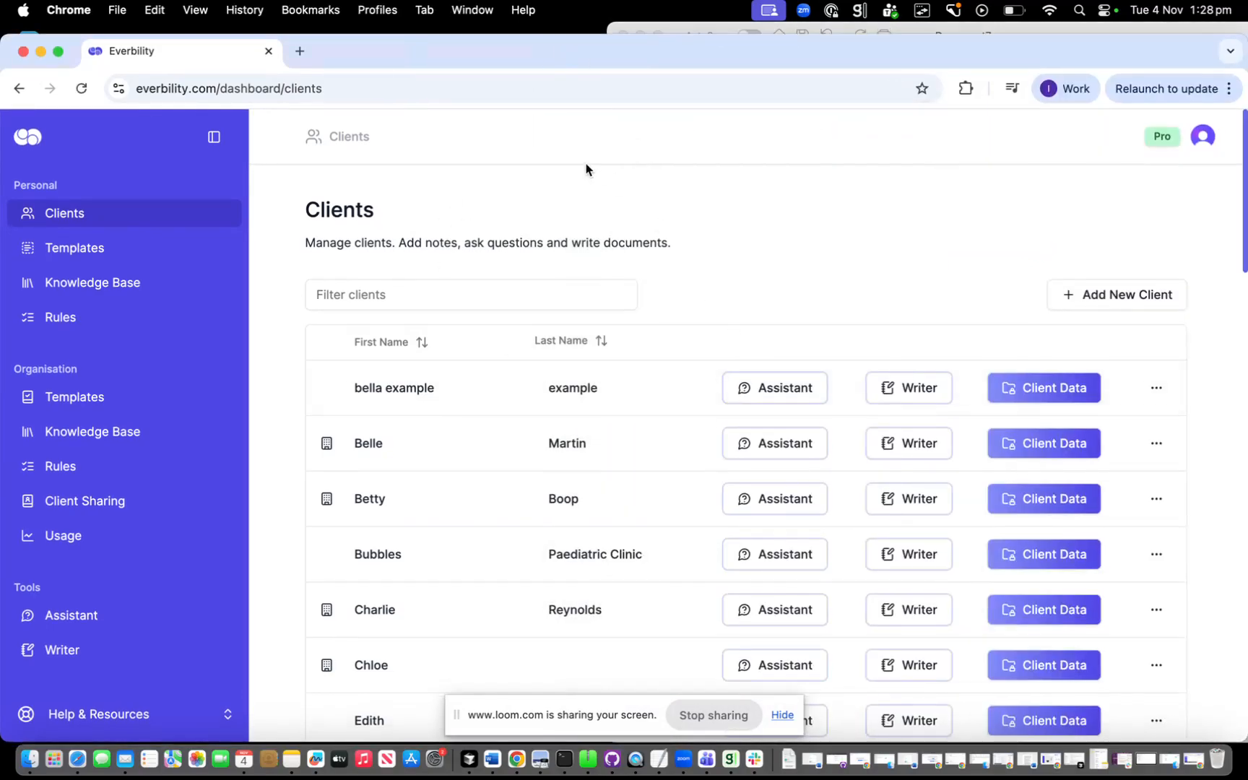
Create a new personal template in Everbility, starting from scratch
click(73, 250)
drag(80, 368, 14, 364)
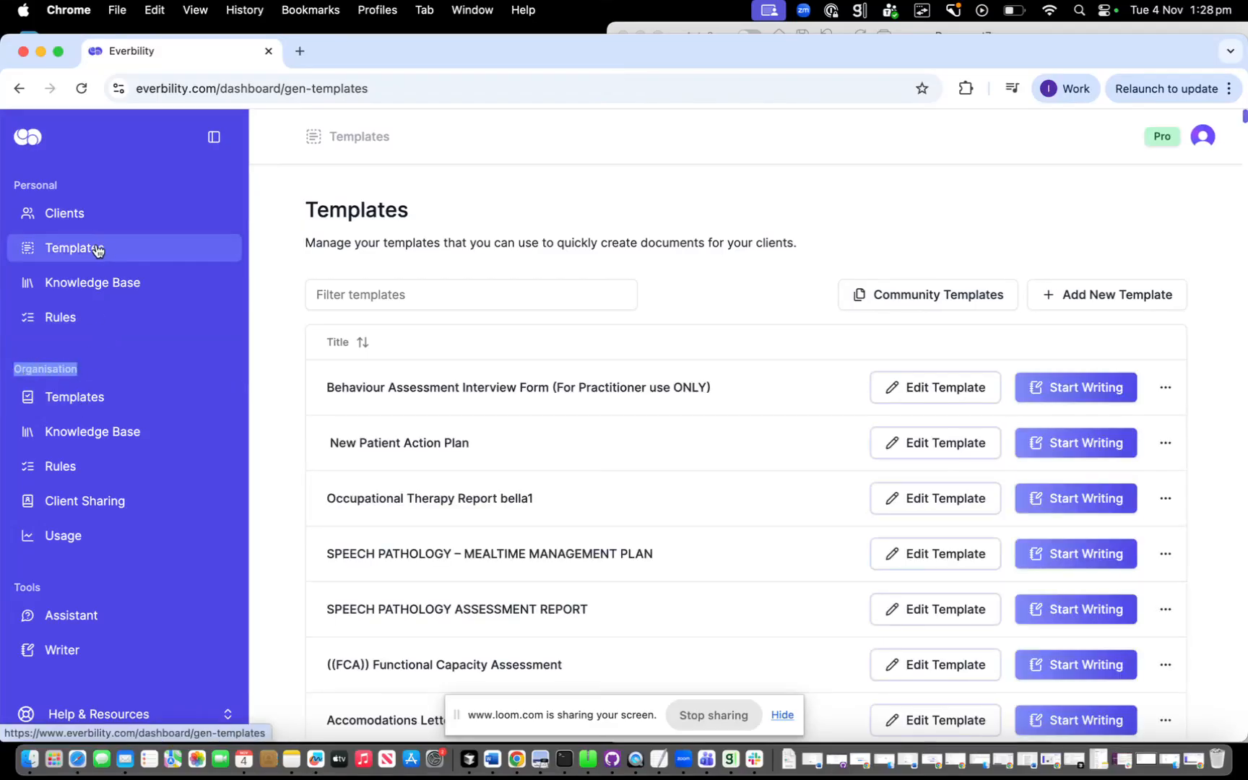
click(285, 226)
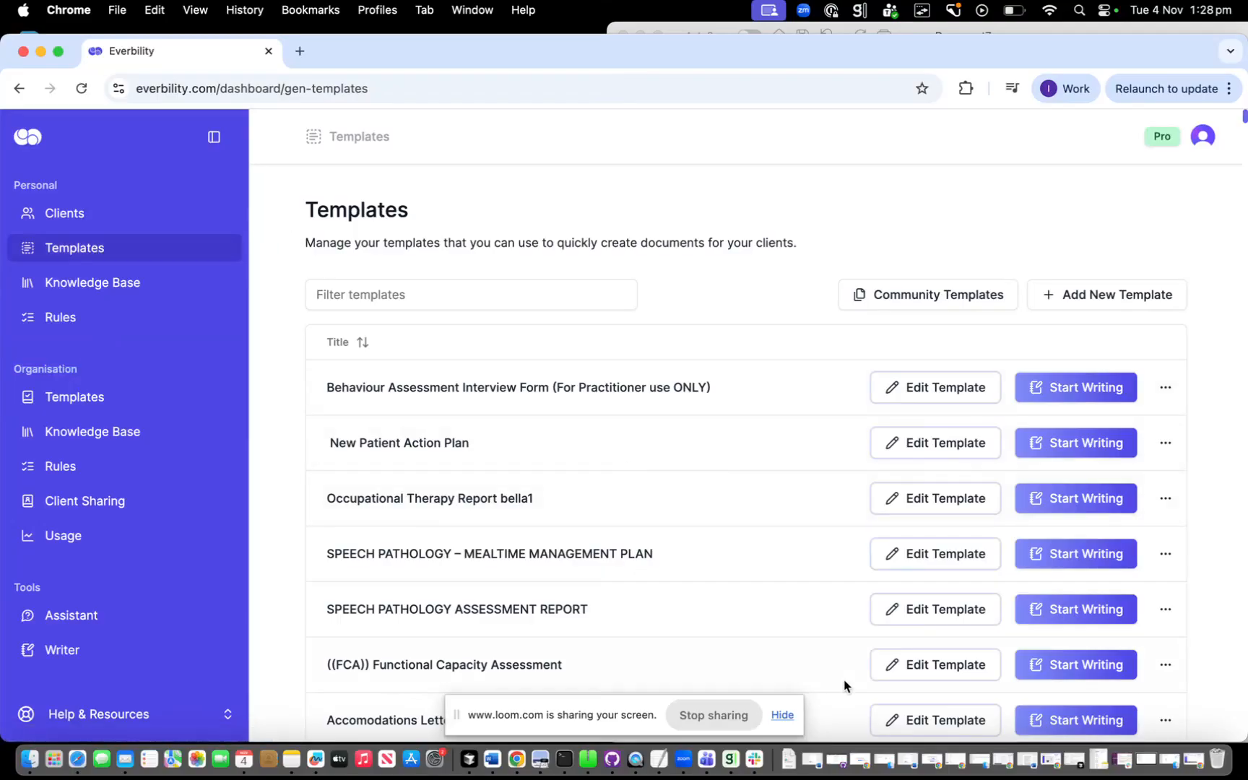
click(1127, 293)
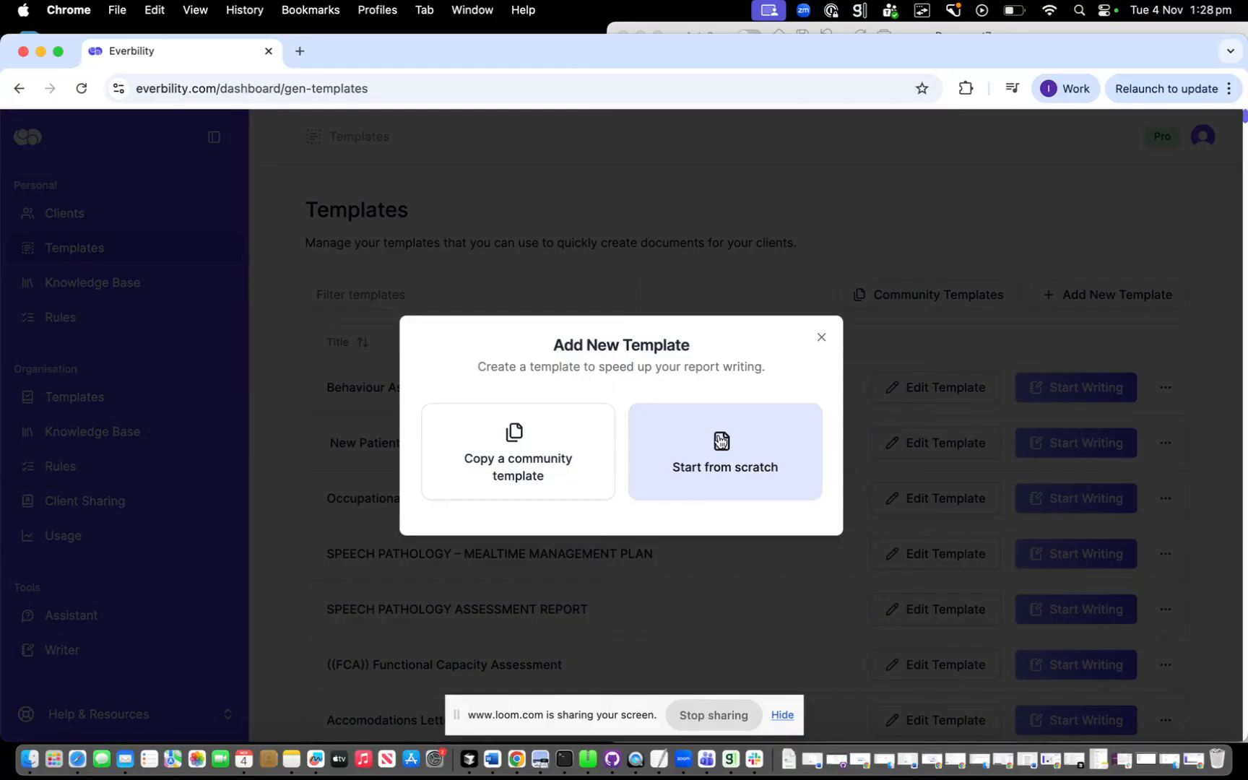
click(720, 441)
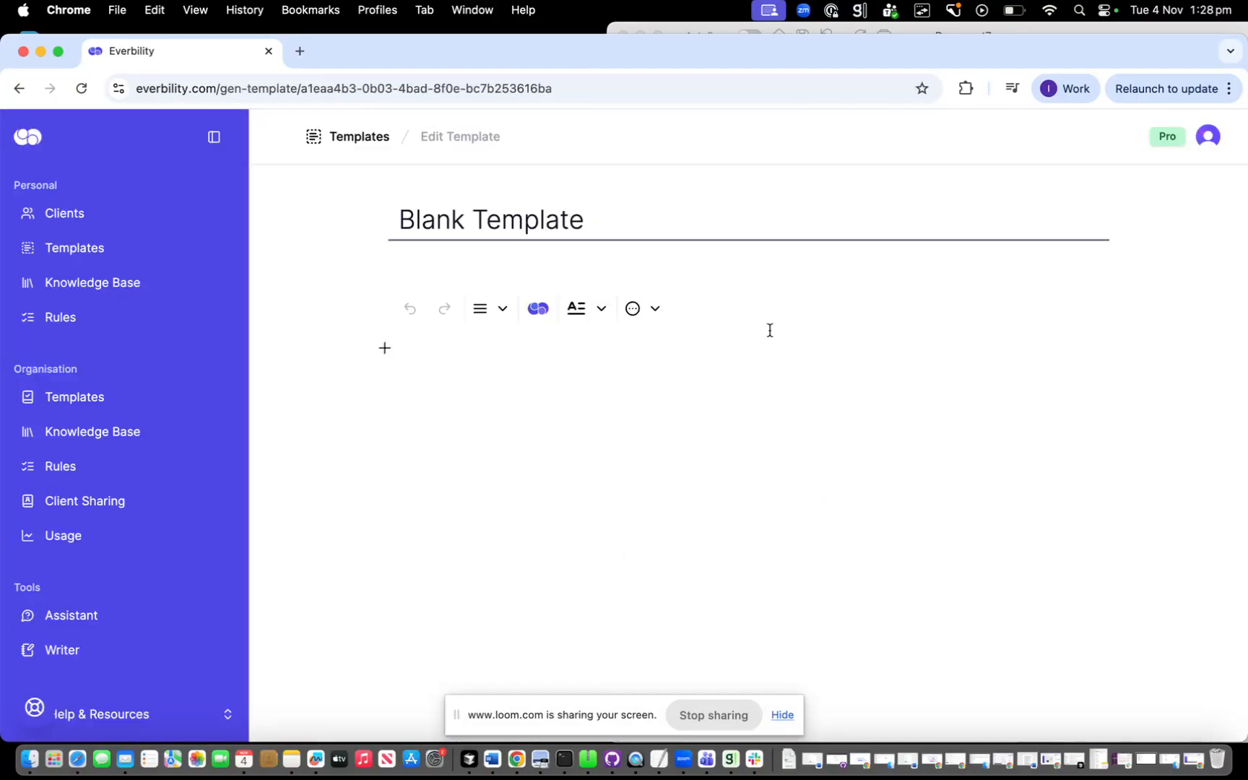
Paste the copied Initial Assessment Report into the body of the blank template
key(super+v)
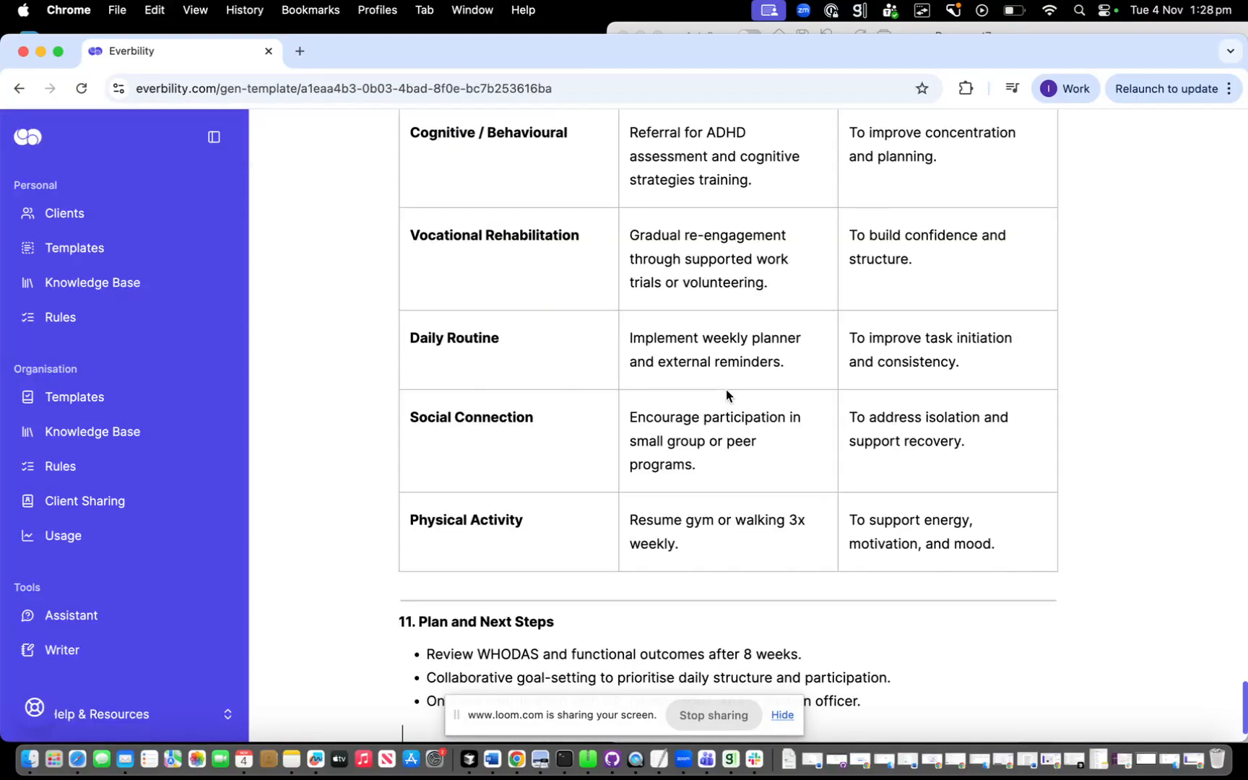
scroll(735, 375, up, 10)
scroll(735, 372, up, 20)
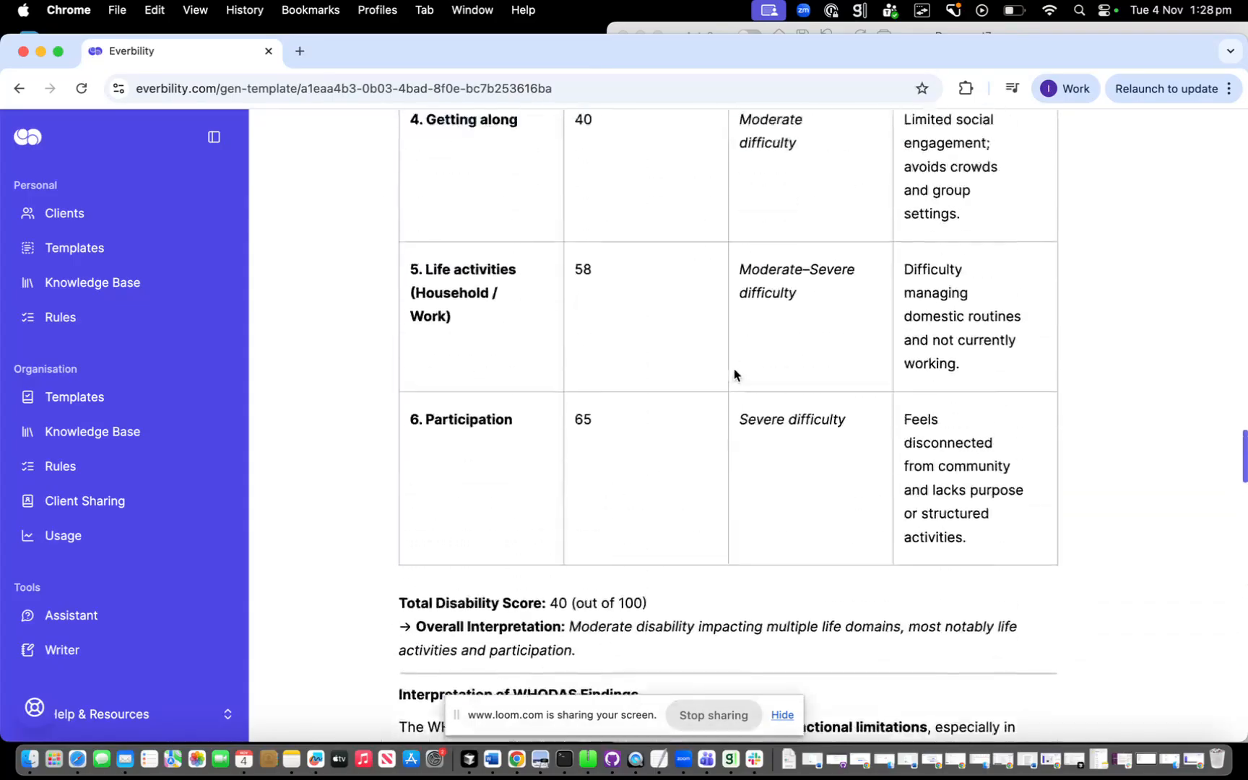
scroll(734, 370, up, 20)
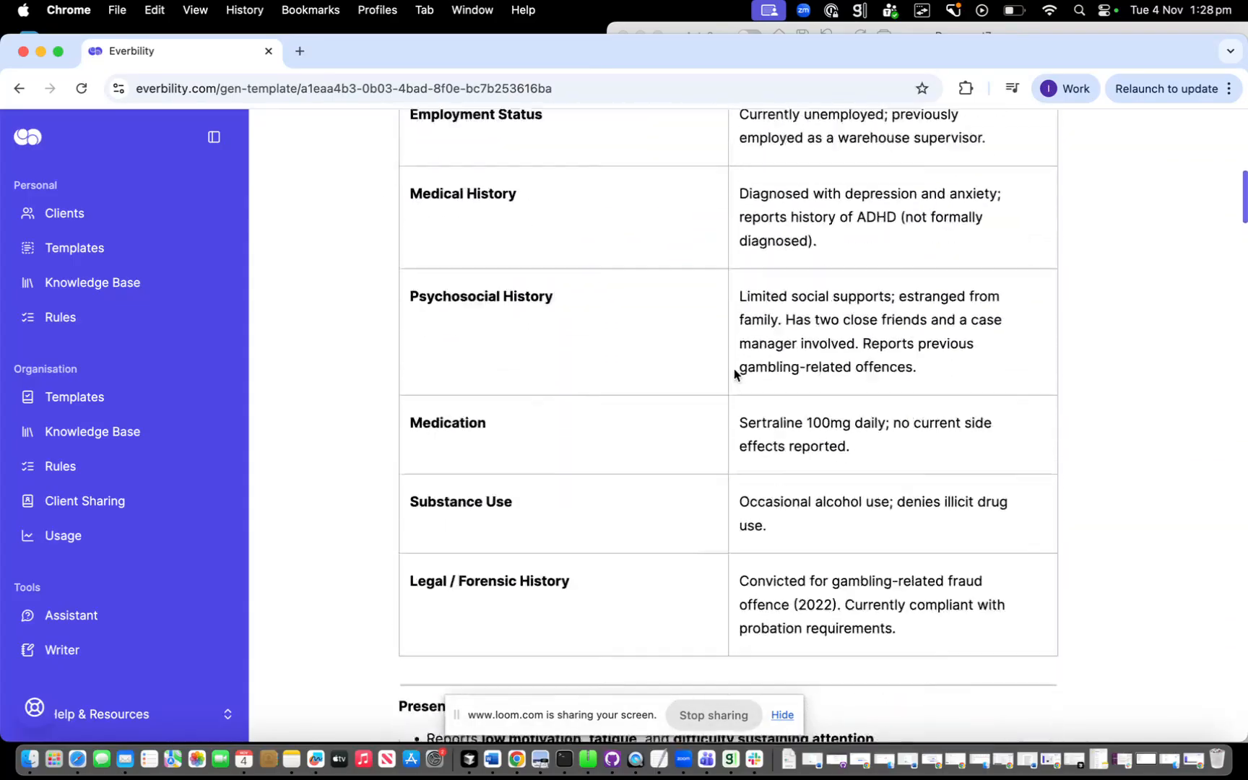
scroll(735, 372, up, 5)
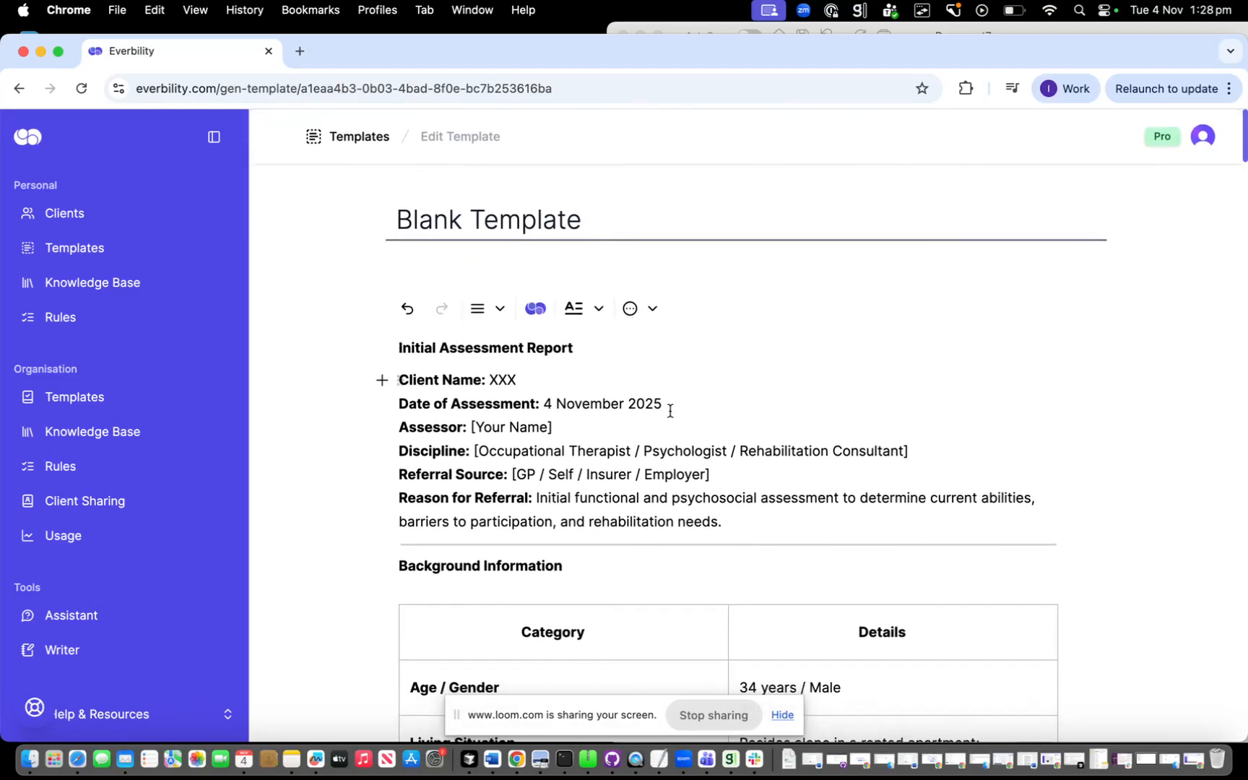
Rename the template to "Initial Report Template"
drag(593, 192, 402, 191)
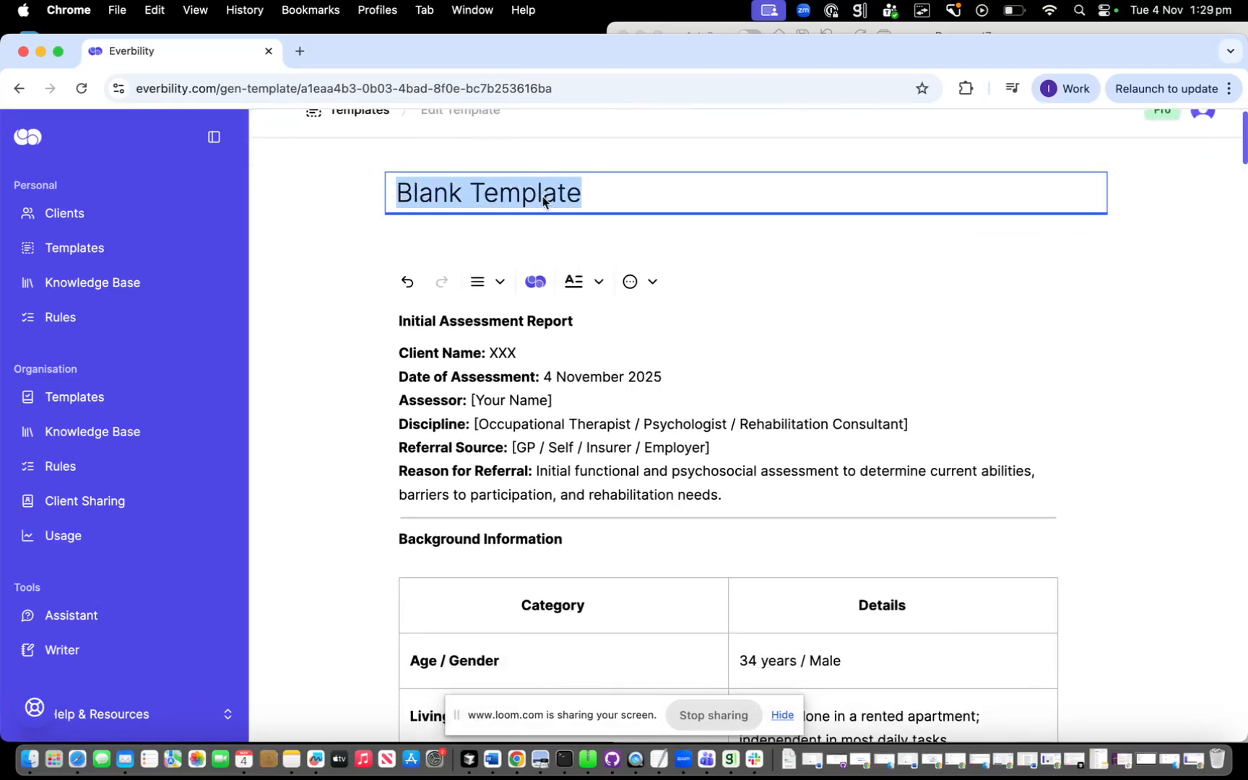
text(Initial Report Template)
click(900, 375)
Add three empty lines between the "Initial Assessment Report" heading and the client details block
scroll(643, 454, down, 5)
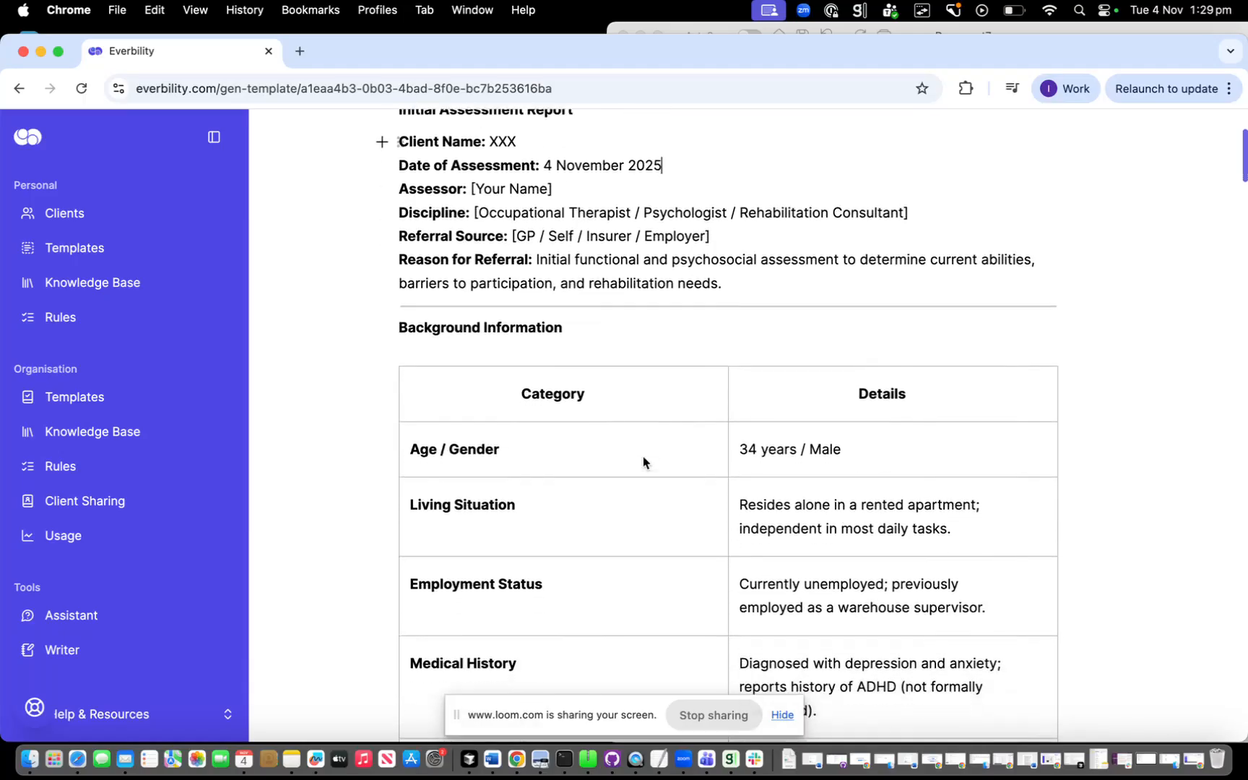
scroll(718, 416, up, 4)
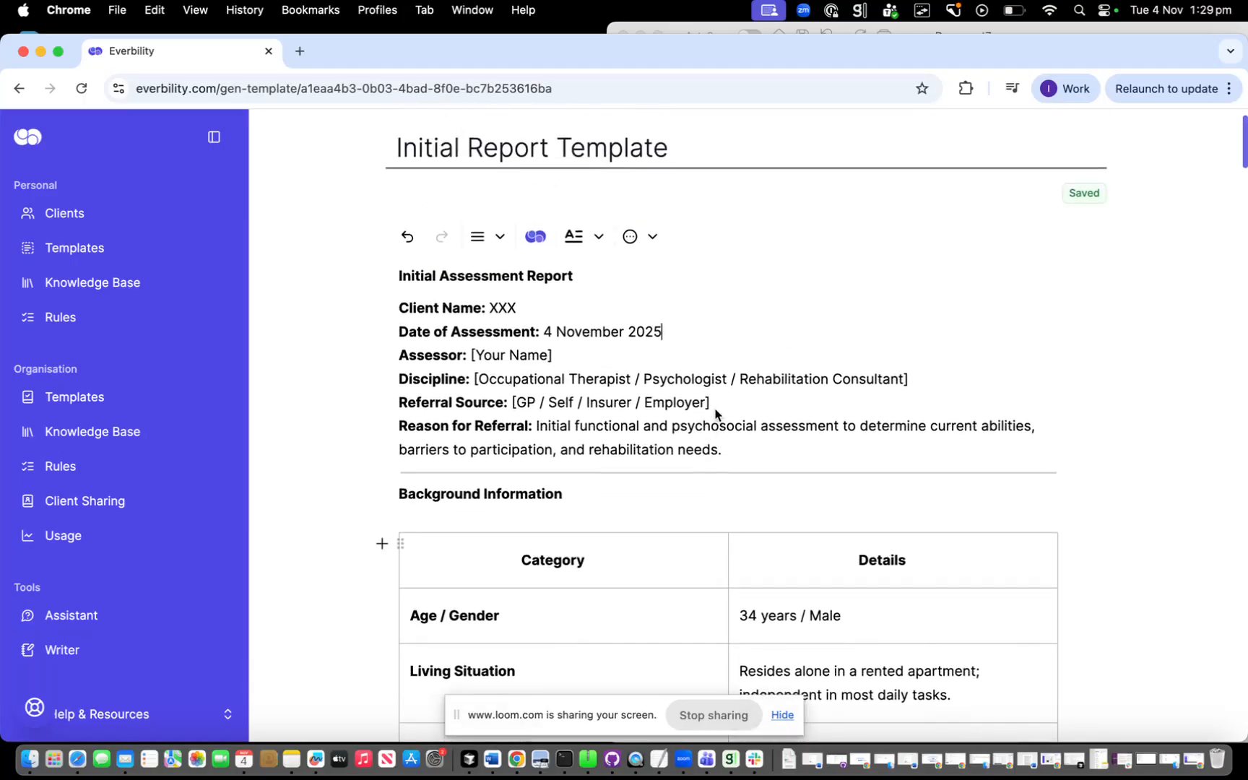
scroll(715, 413, up, 2)
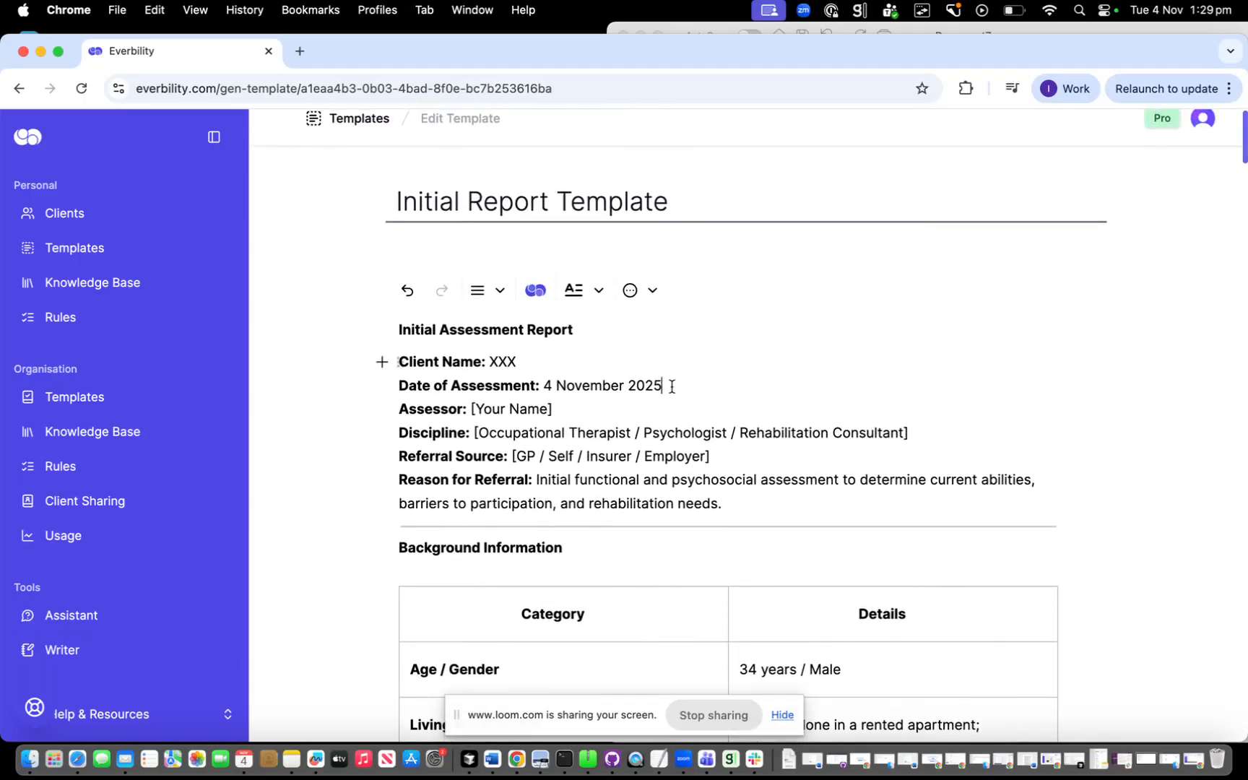
scroll(675, 394, down, 1)
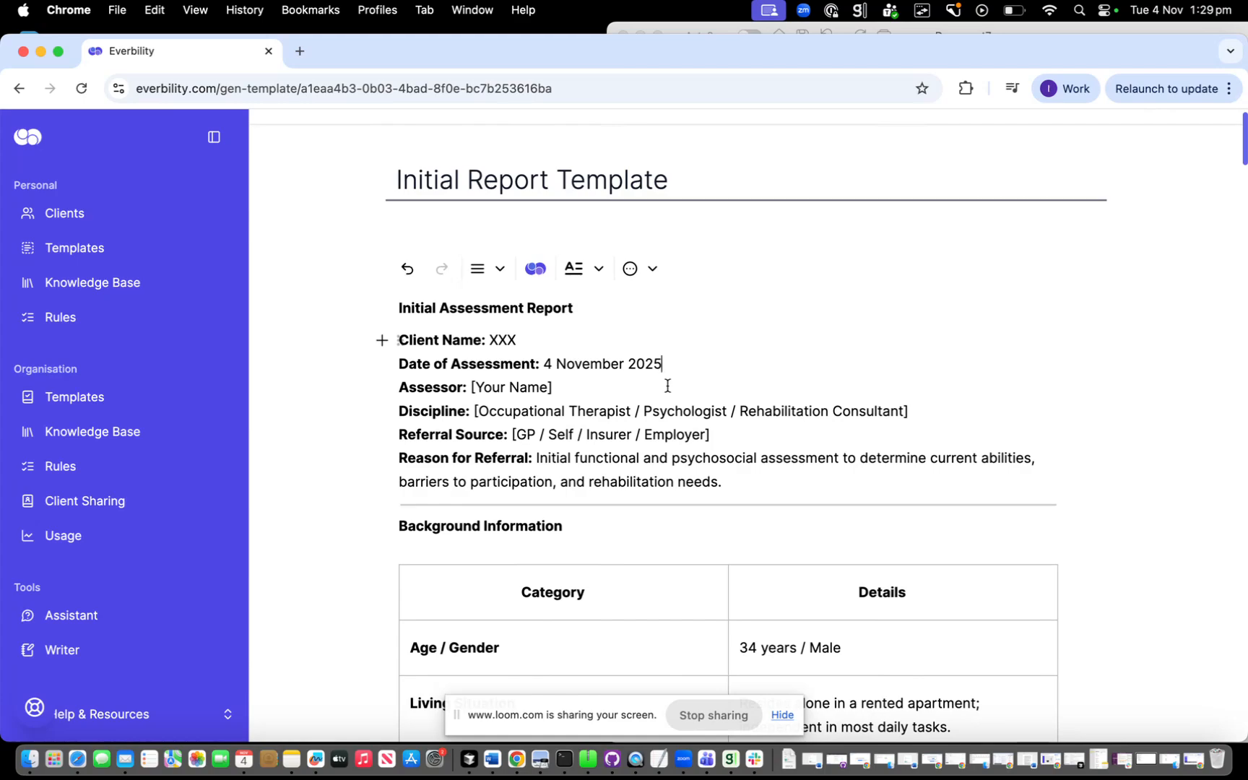
click(577, 308)
key(Return)
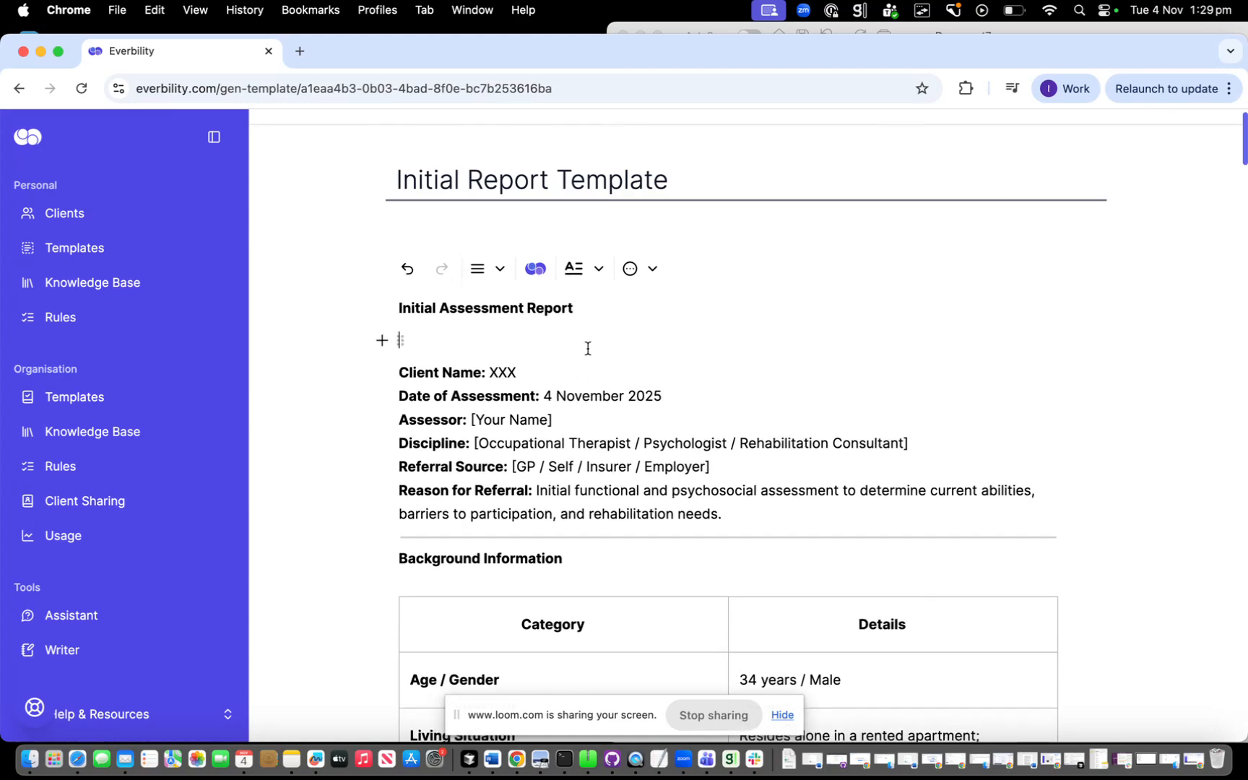
drag(491, 371, 662, 395)
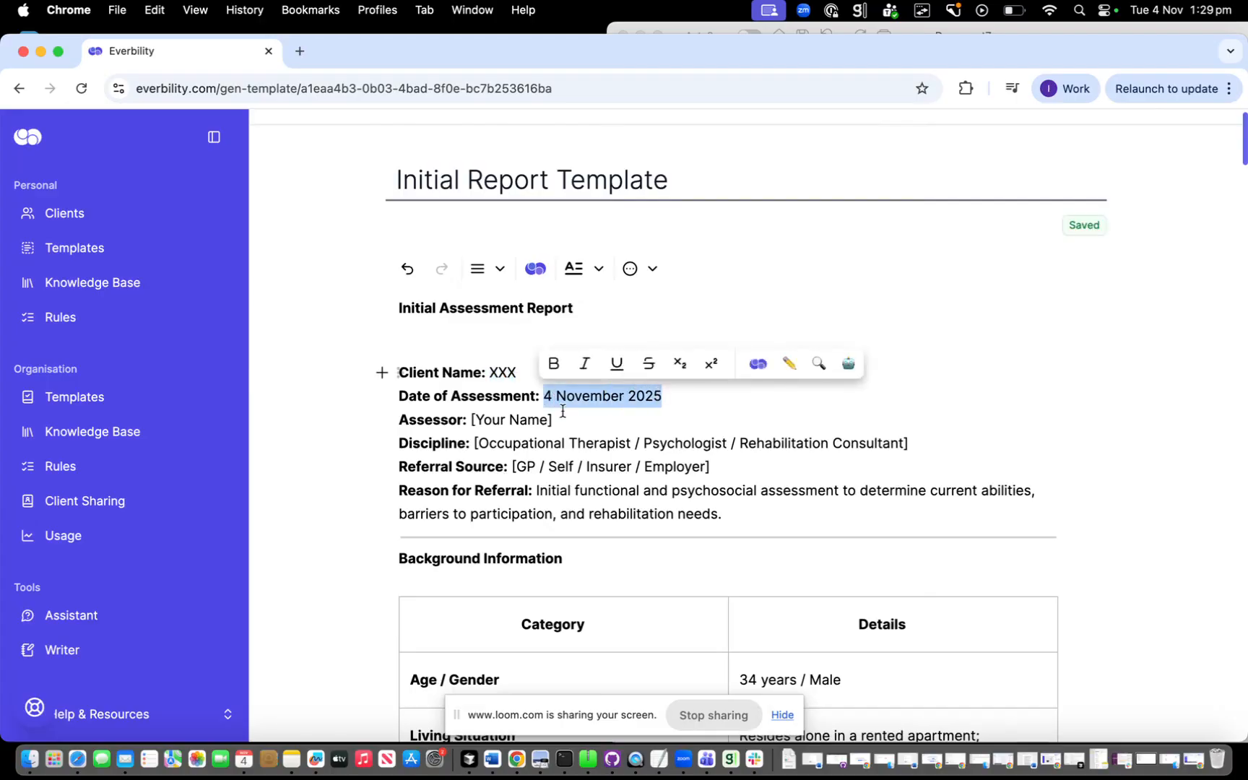
drag(473, 422, 554, 420)
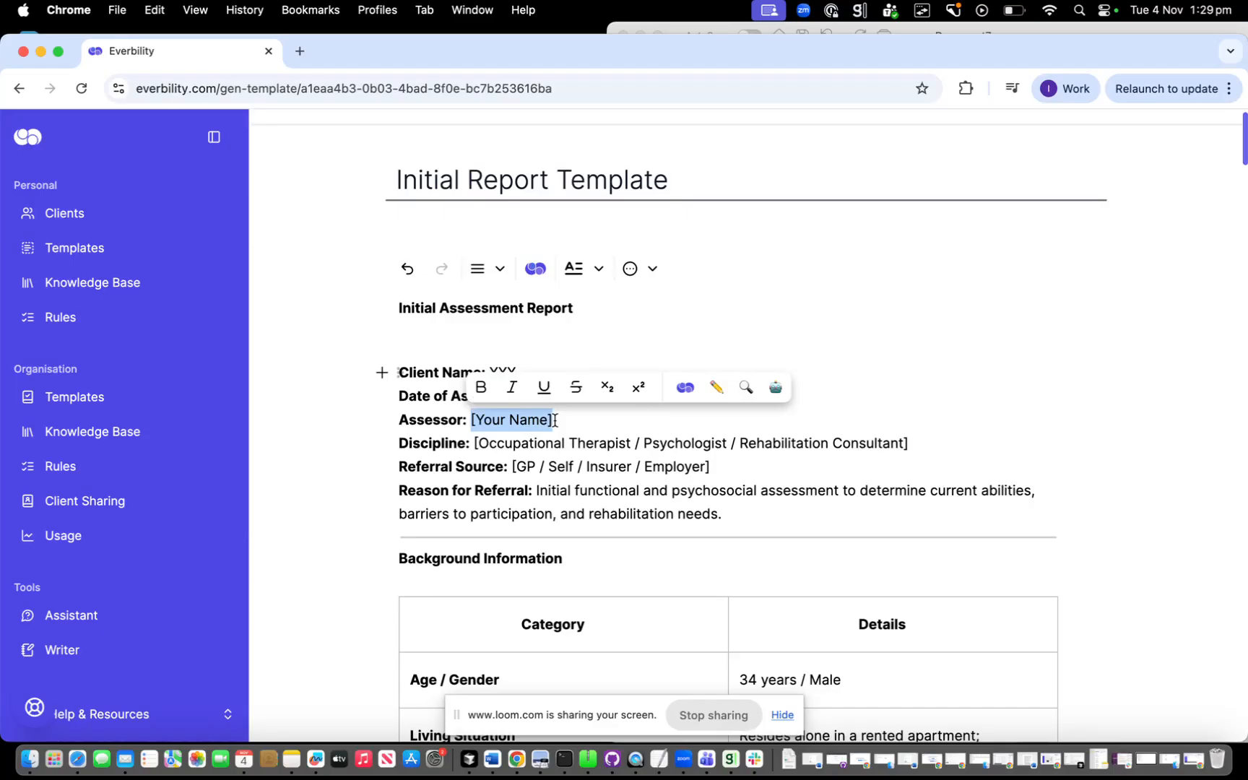
click(515, 328)
key(Return)
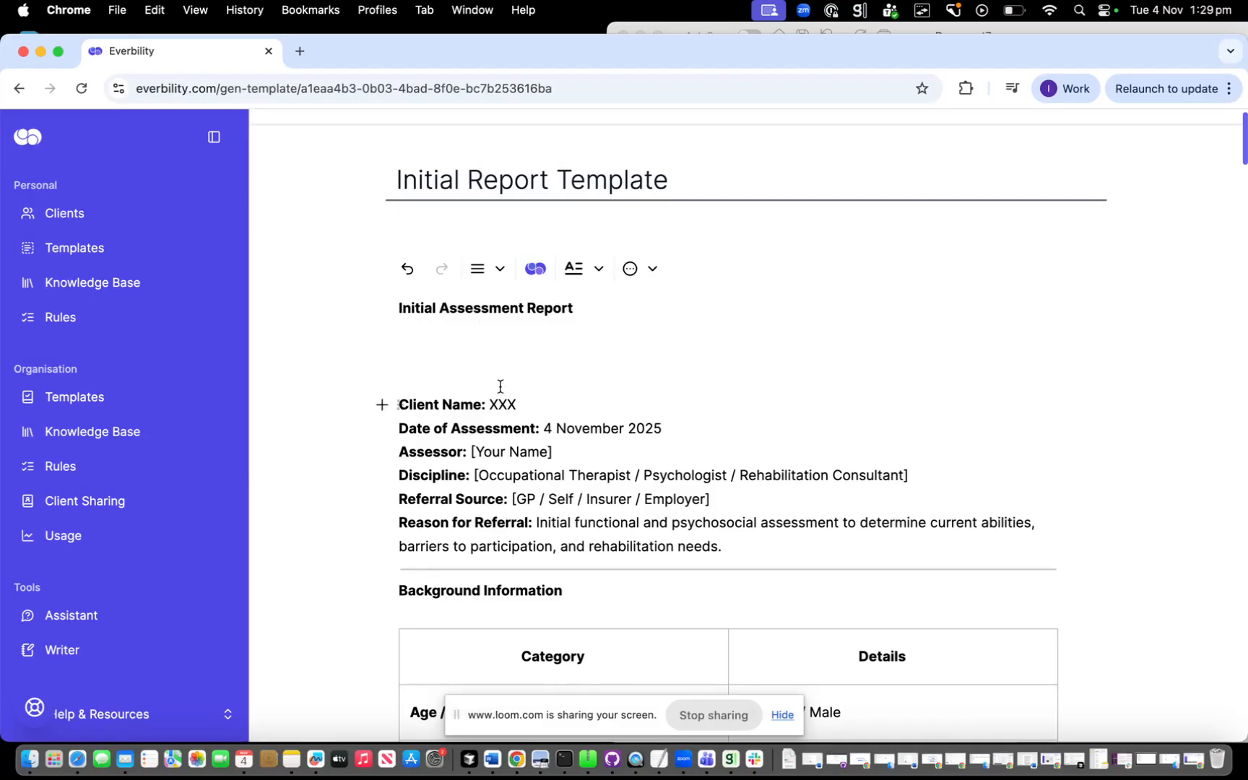
shift+click(735, 546)
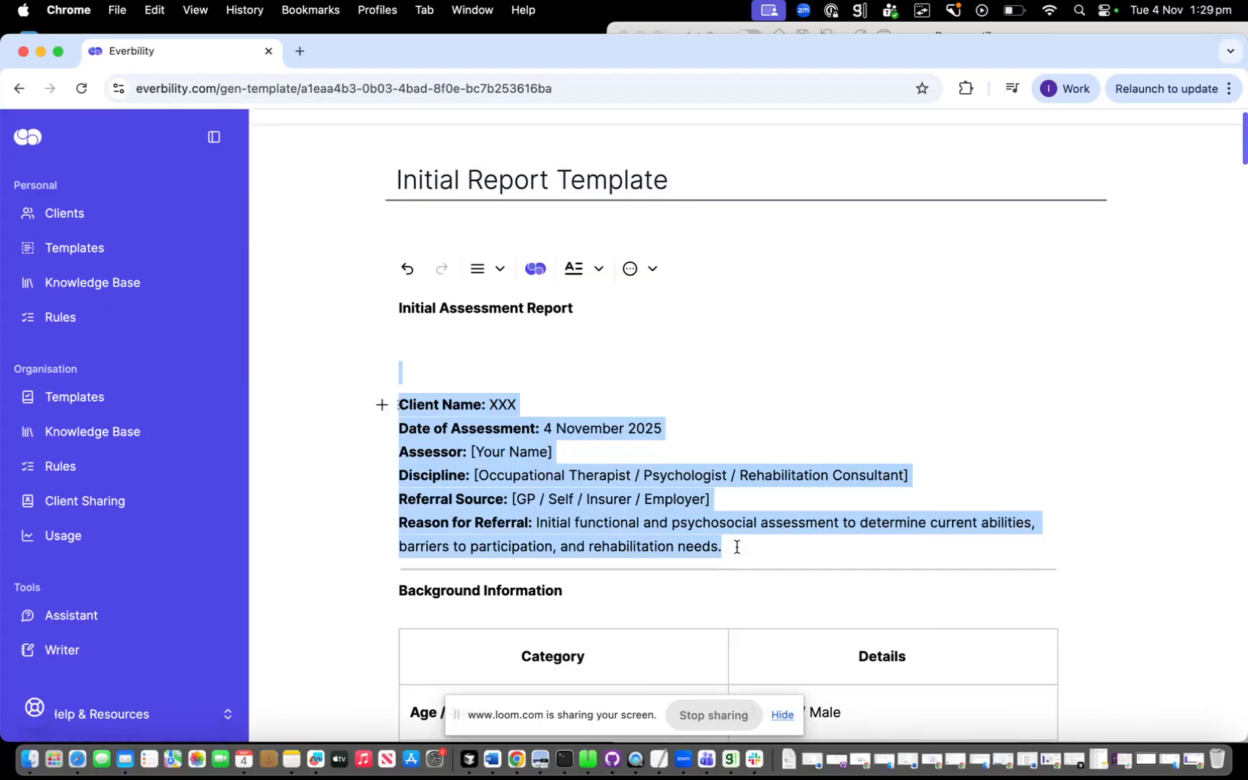
click(403, 345)
key(Return)
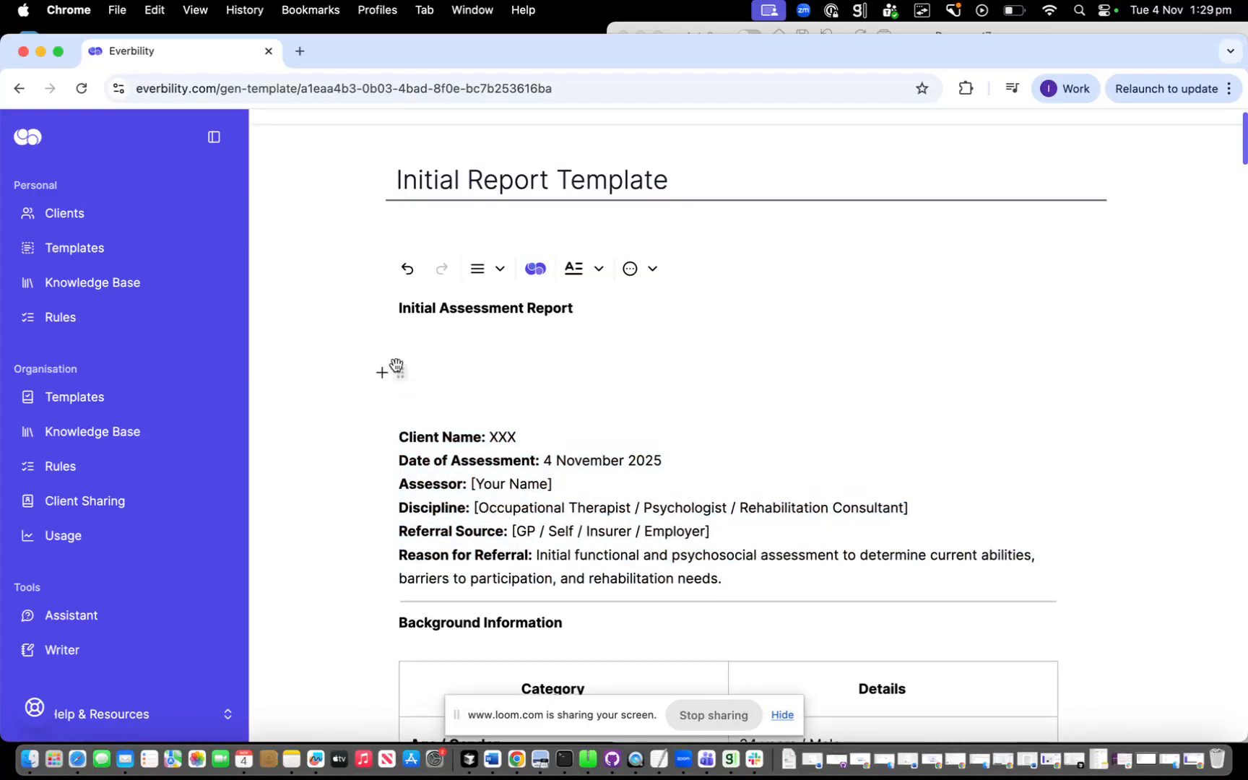
Insert a table with 5 rows and 2 columns in the empty space above the client details
click(382, 372)
click(398, 462)
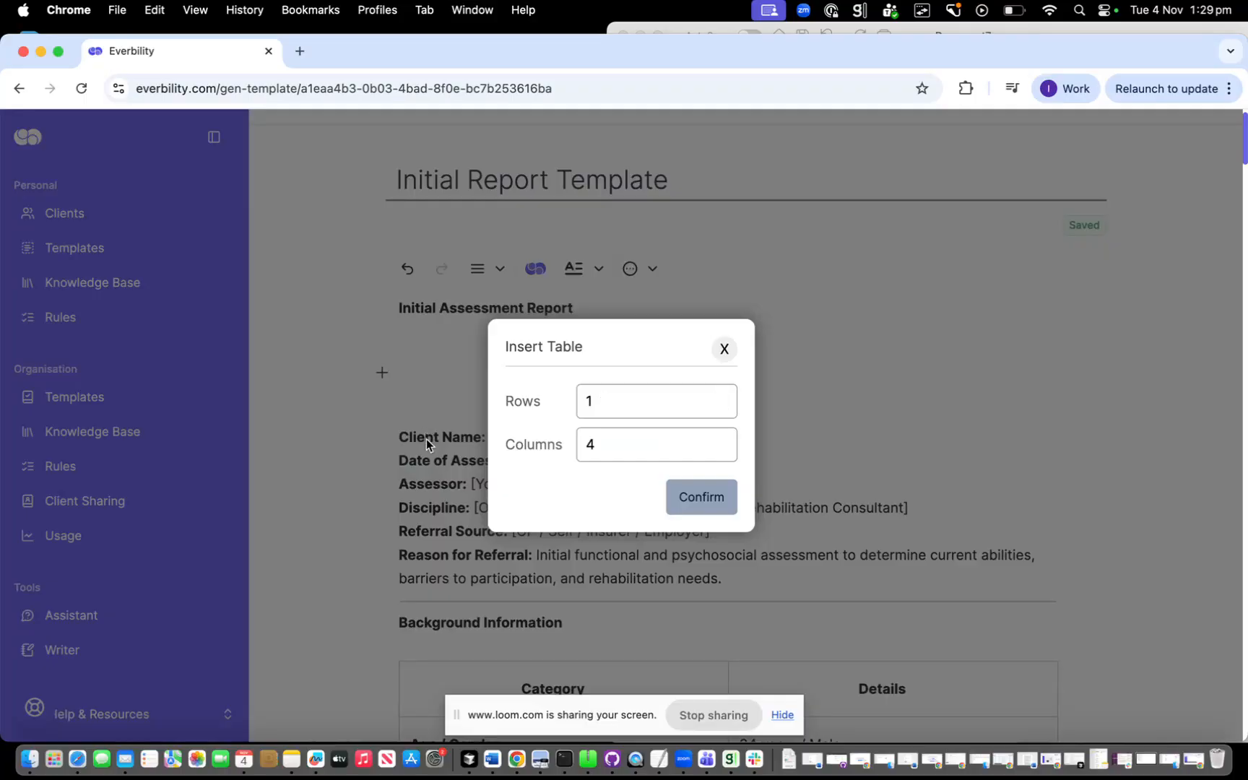
click(626, 390)
key(BackSpace)
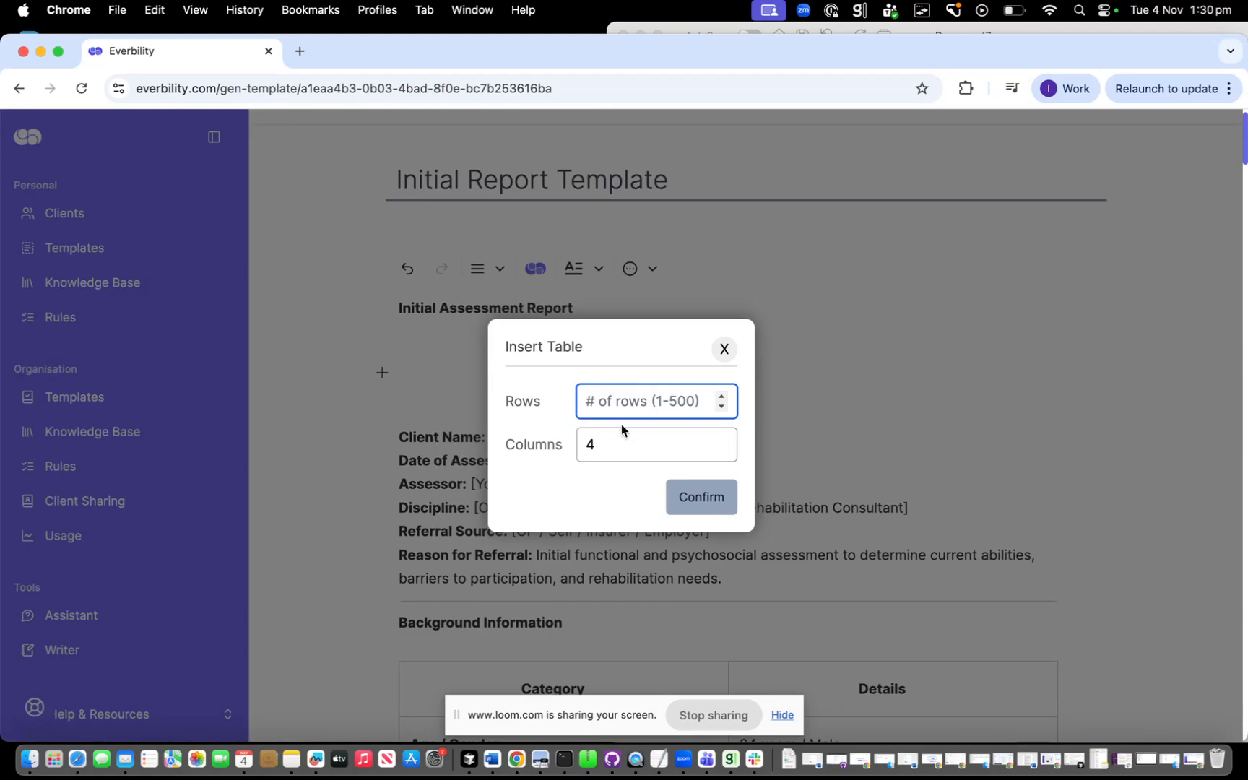
text(5)
click(624, 446)
key(BackSpace)
text(2)
key(Return)
Fill the new table's first column with Client Name:, Date of Assessment:, Assessor:, Discipline: and Referral Source:
scroll(594, 507, down, 1)
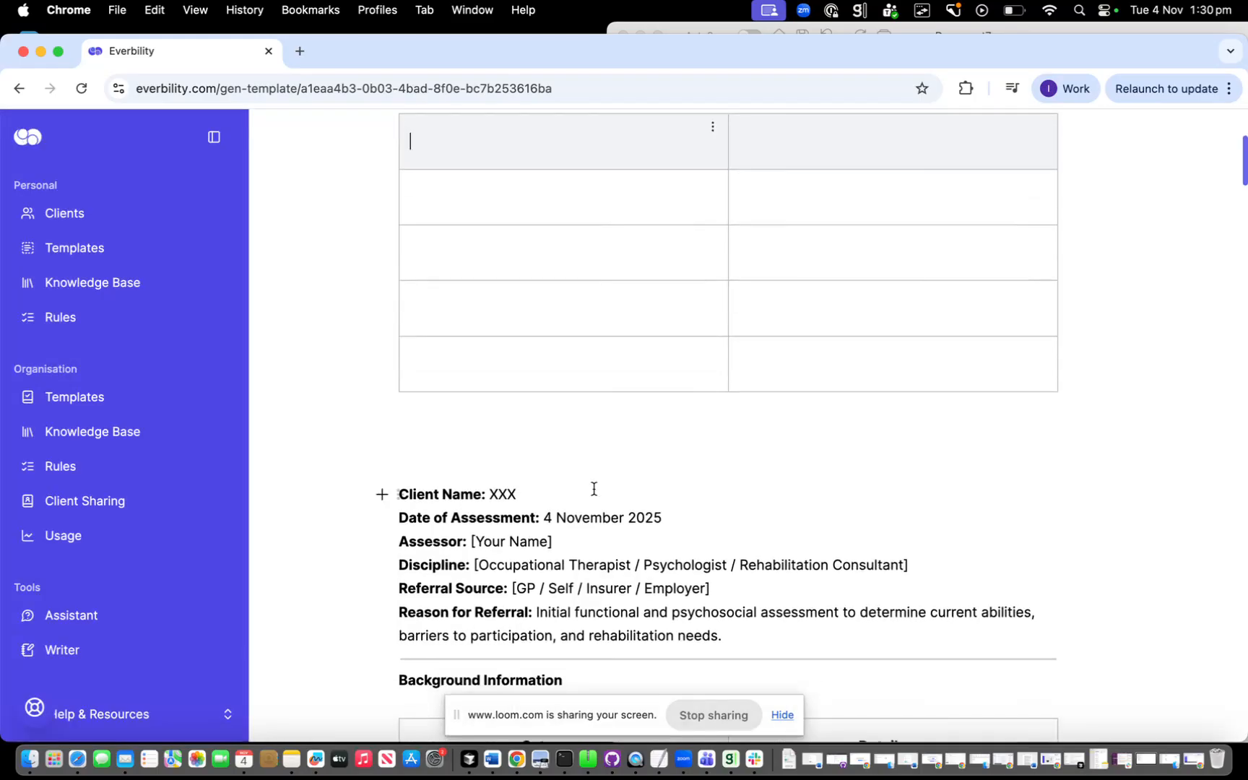
scroll(603, 570, up, 6)
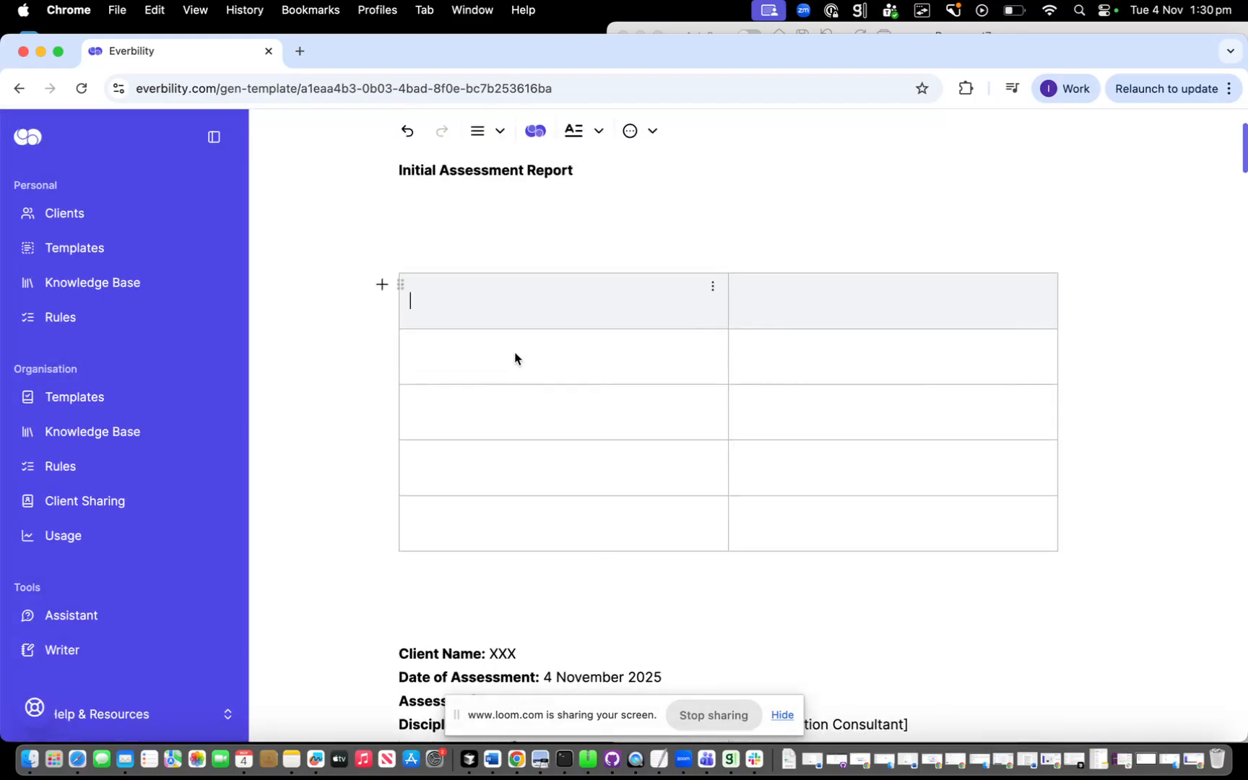
text(Client Name:)
scroll(565, 452, down, 2)
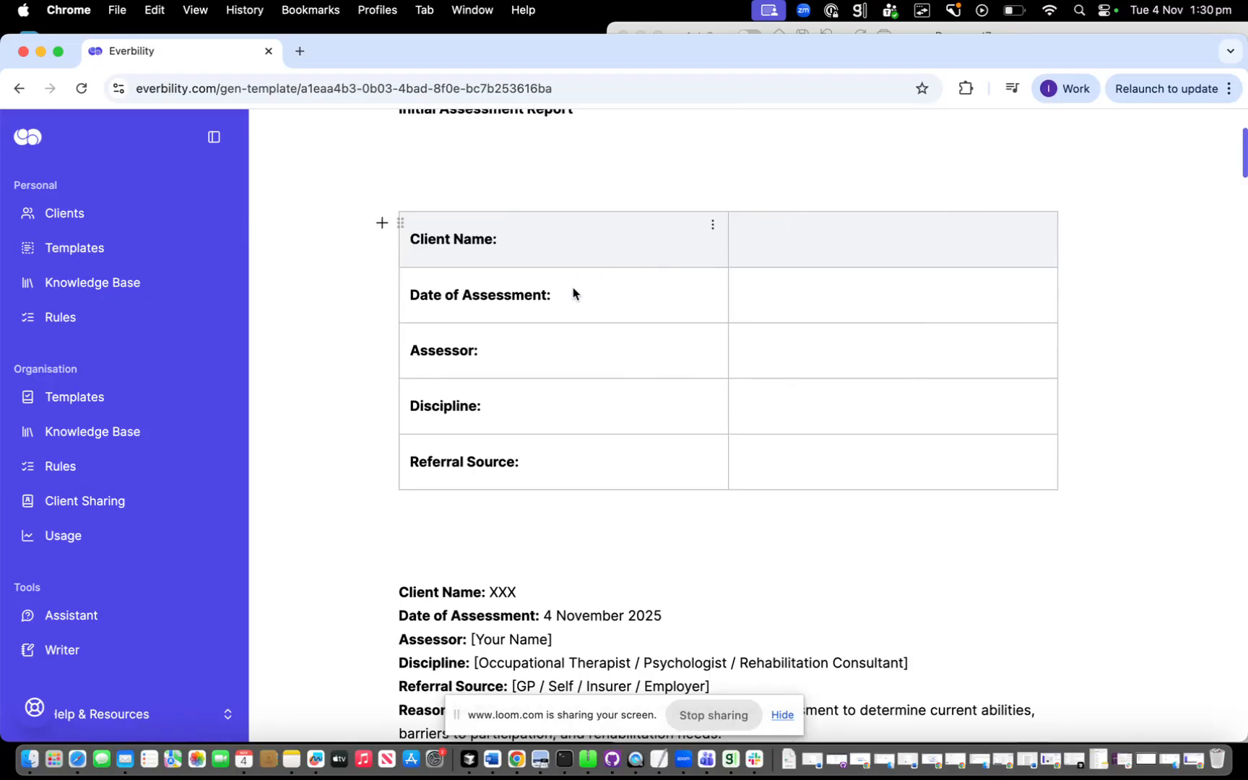
Mark the client details table as an instruction
drag(552, 295, 501, 298)
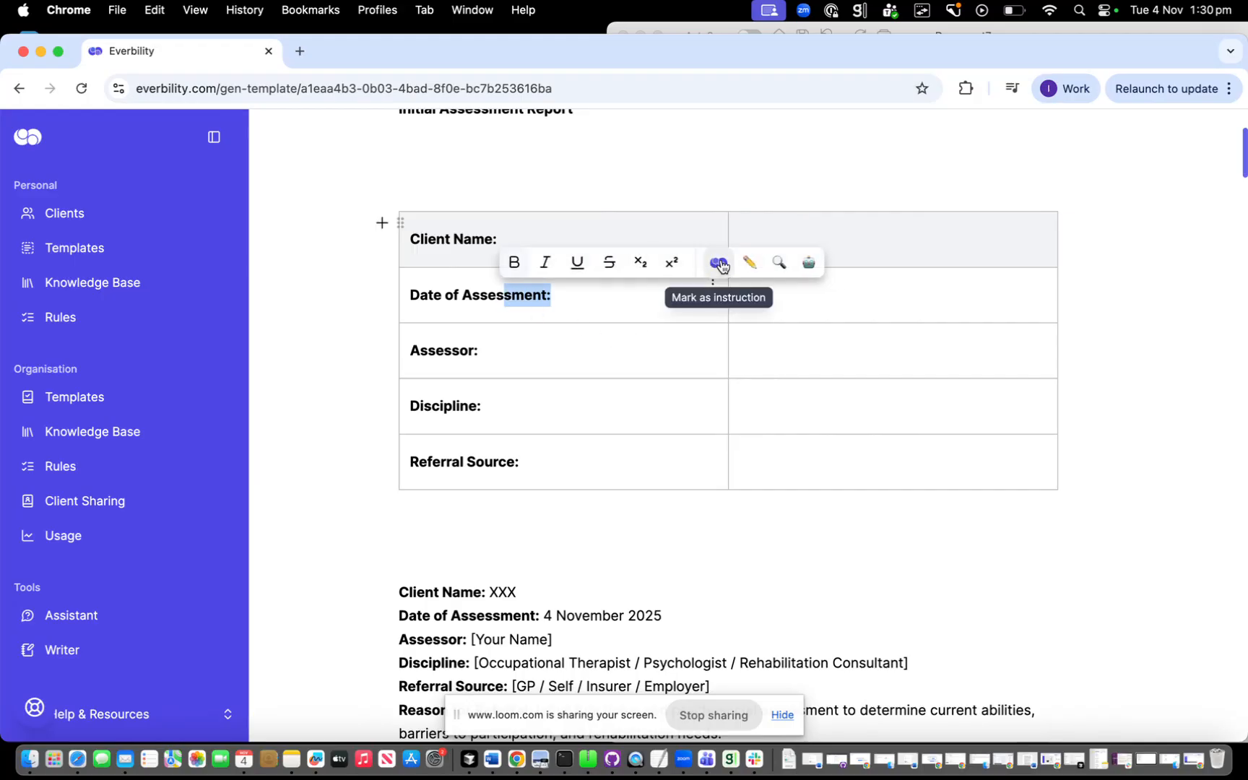
scroll(723, 269, up, 3)
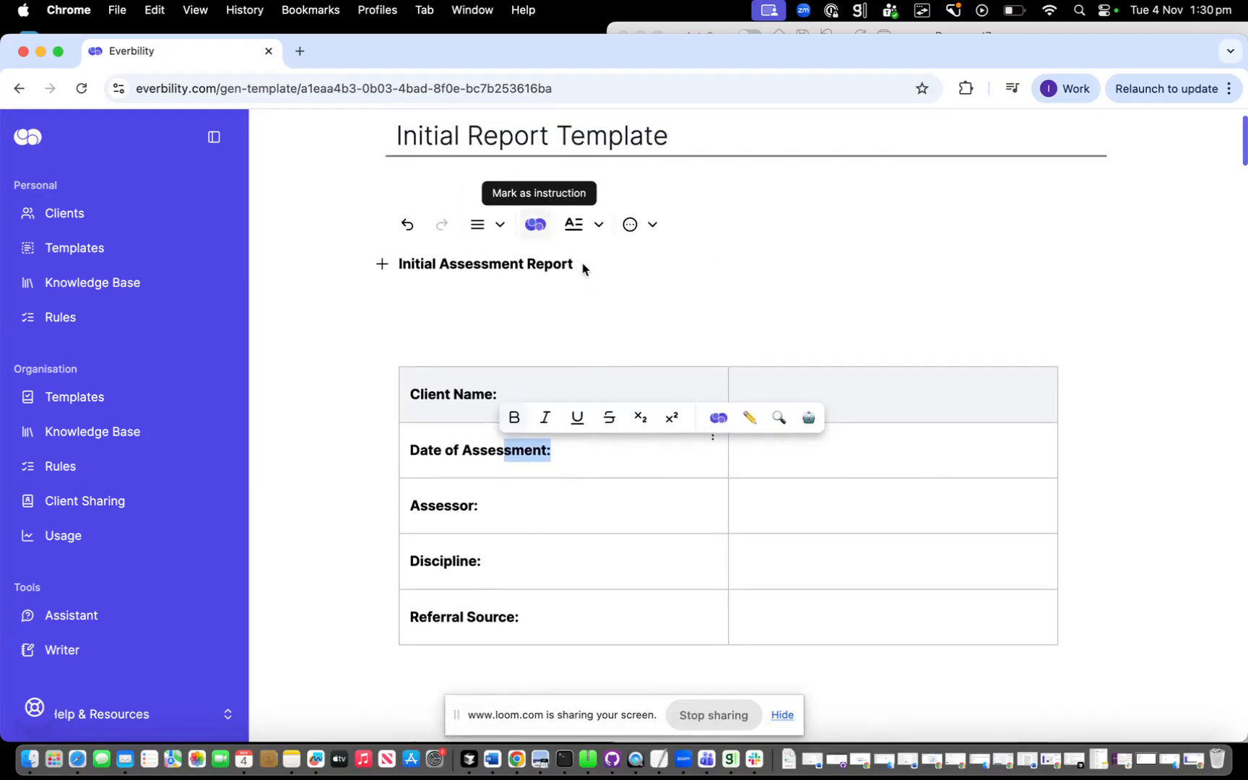
click(719, 418)
click(773, 296)
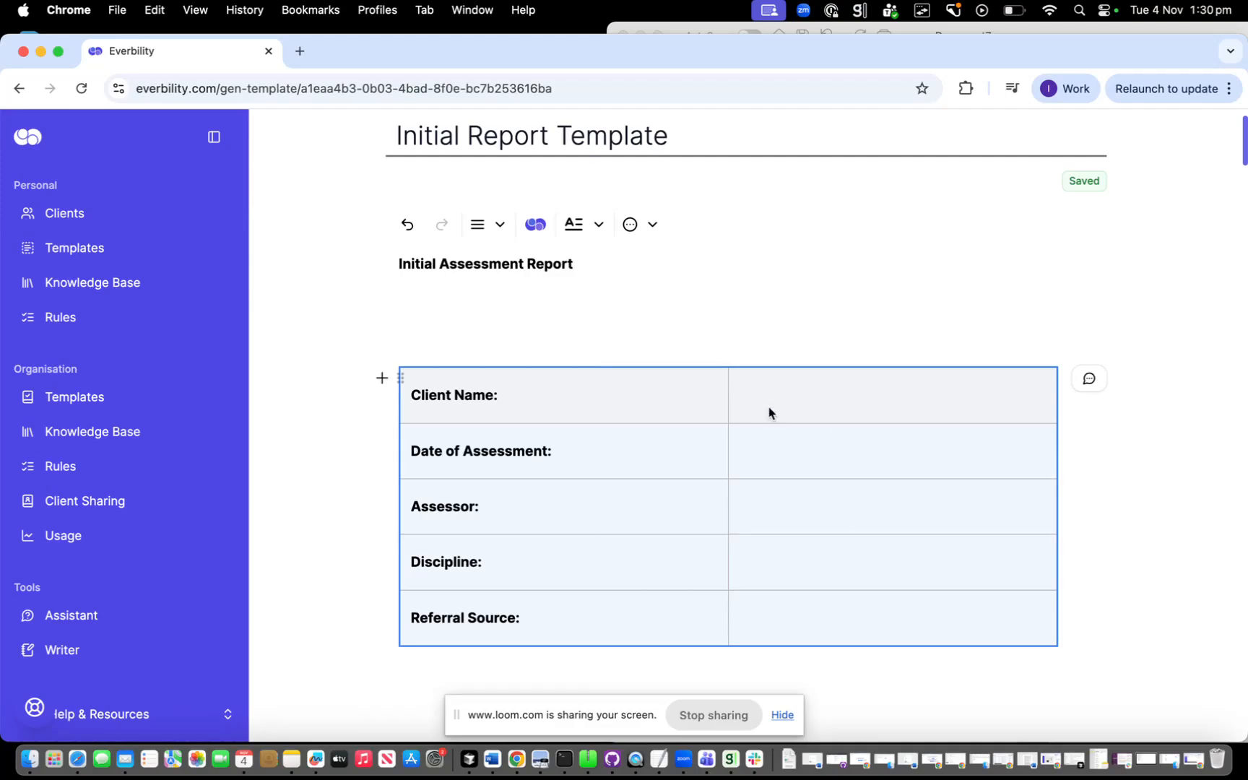
Remove the row header from the client details table
click(685, 408)
click(712, 385)
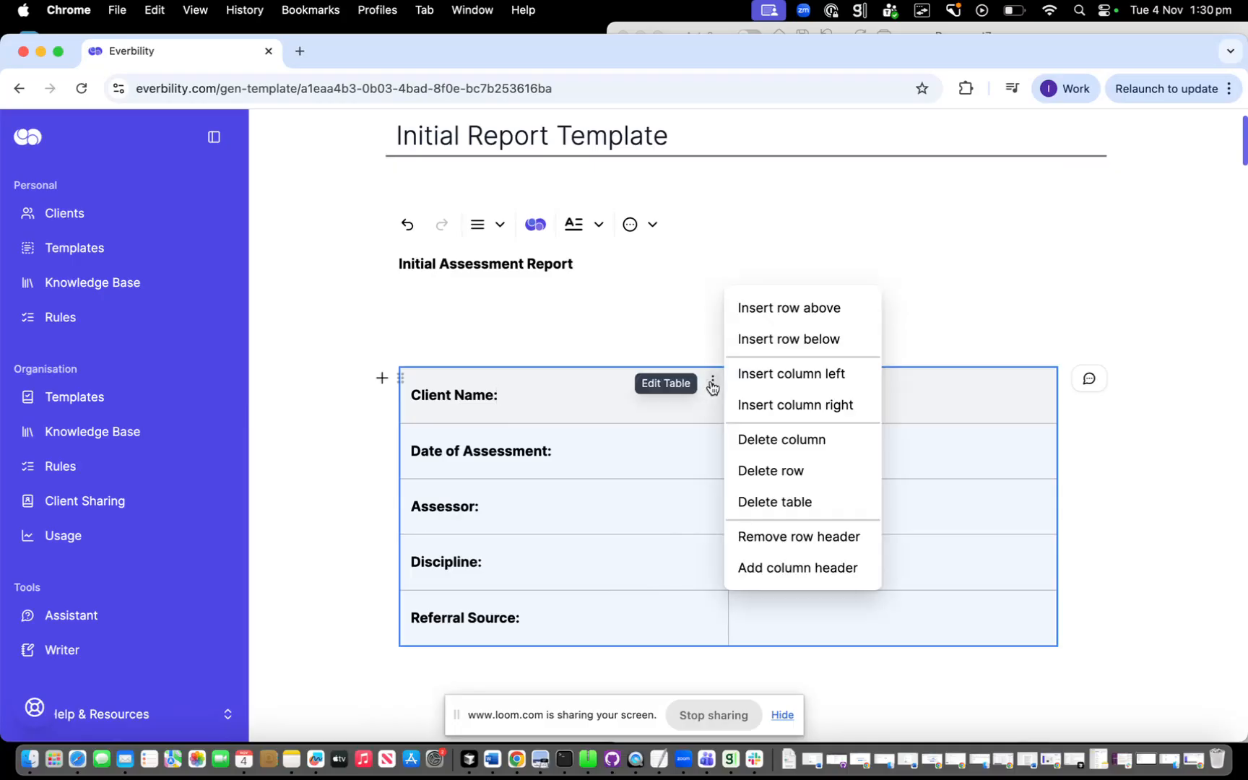
click(768, 537)
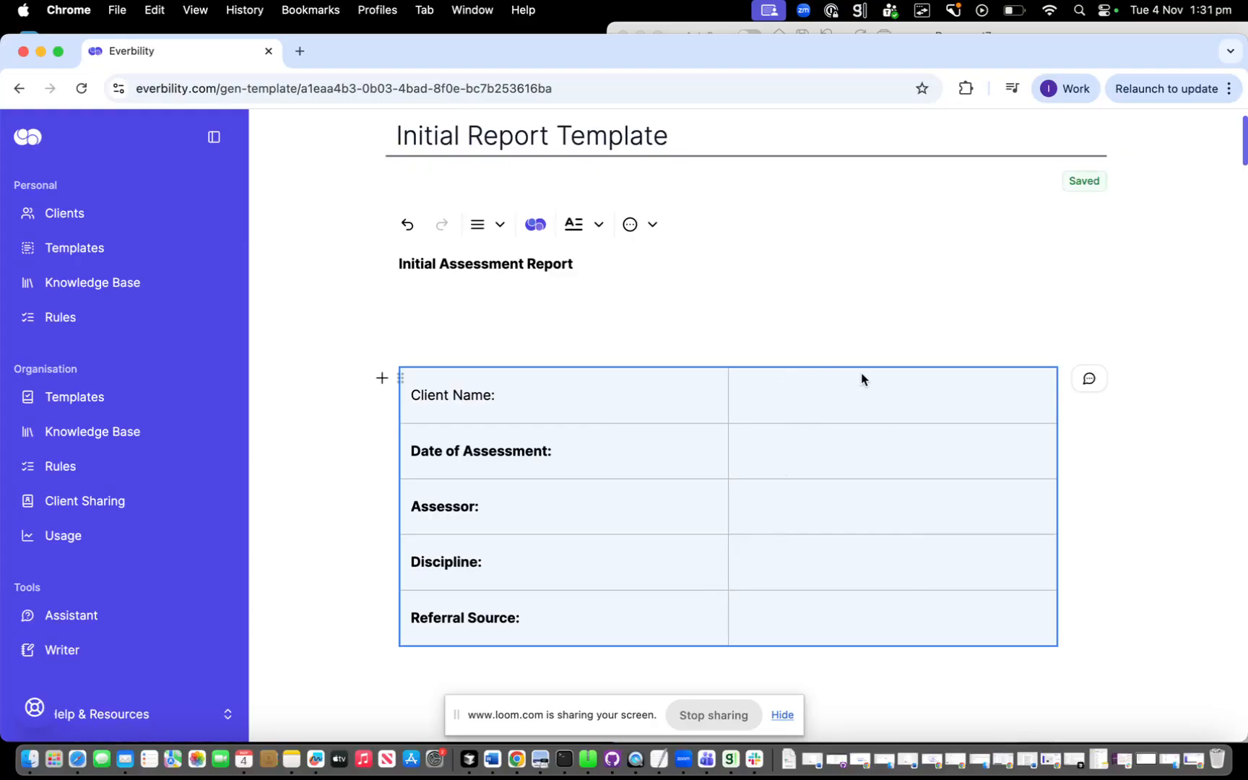
Add a column header to the client details table
click(668, 404)
click(713, 383)
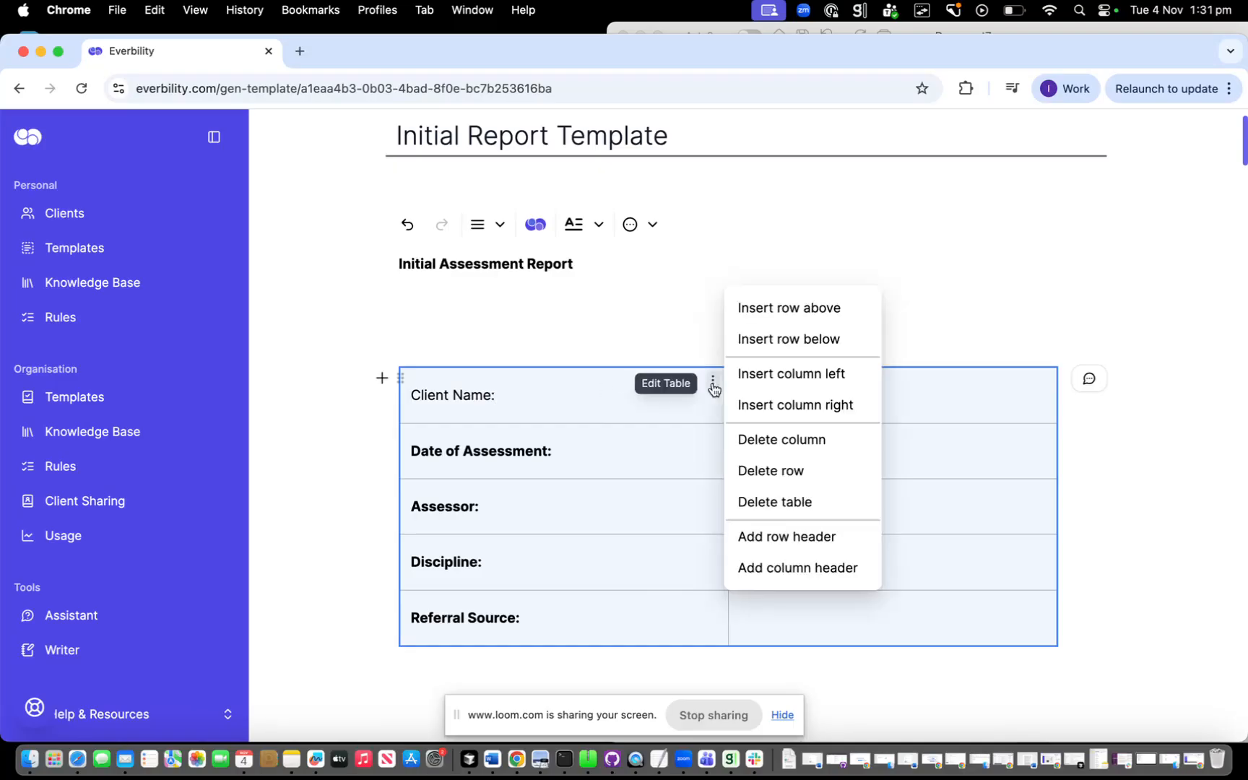
click(755, 545)
click(861, 551)
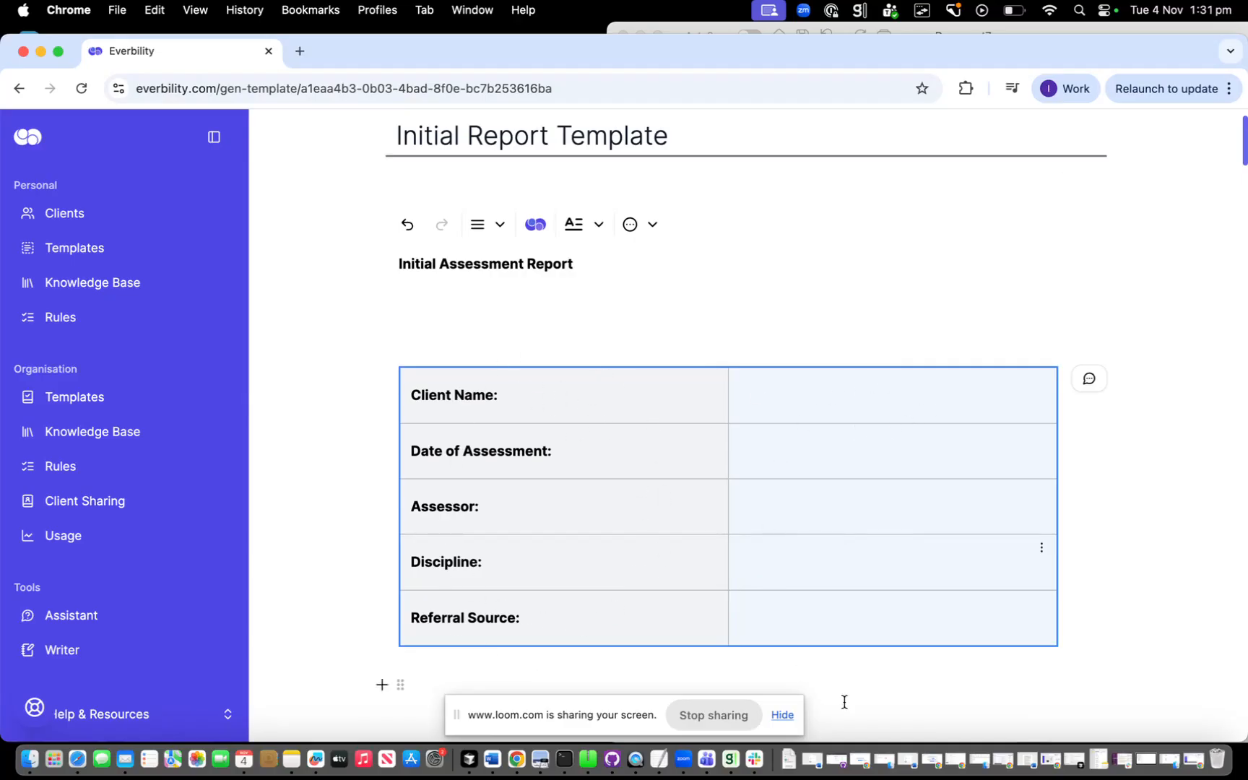
Copy the "Reason for Referral:" label from the original client details to below the table, with blank lines after it
scroll(962, 457, down, 1)
scroll(958, 454, down, 8)
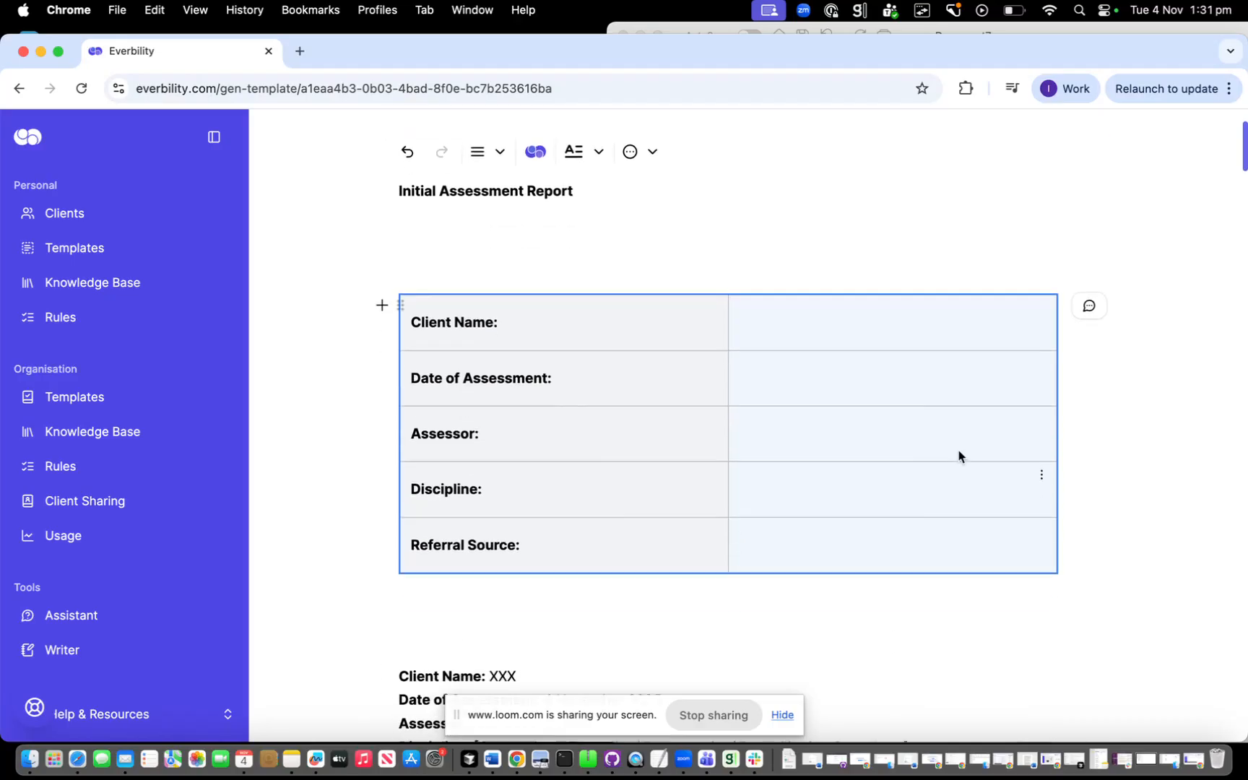
click(541, 369)
click(401, 564)
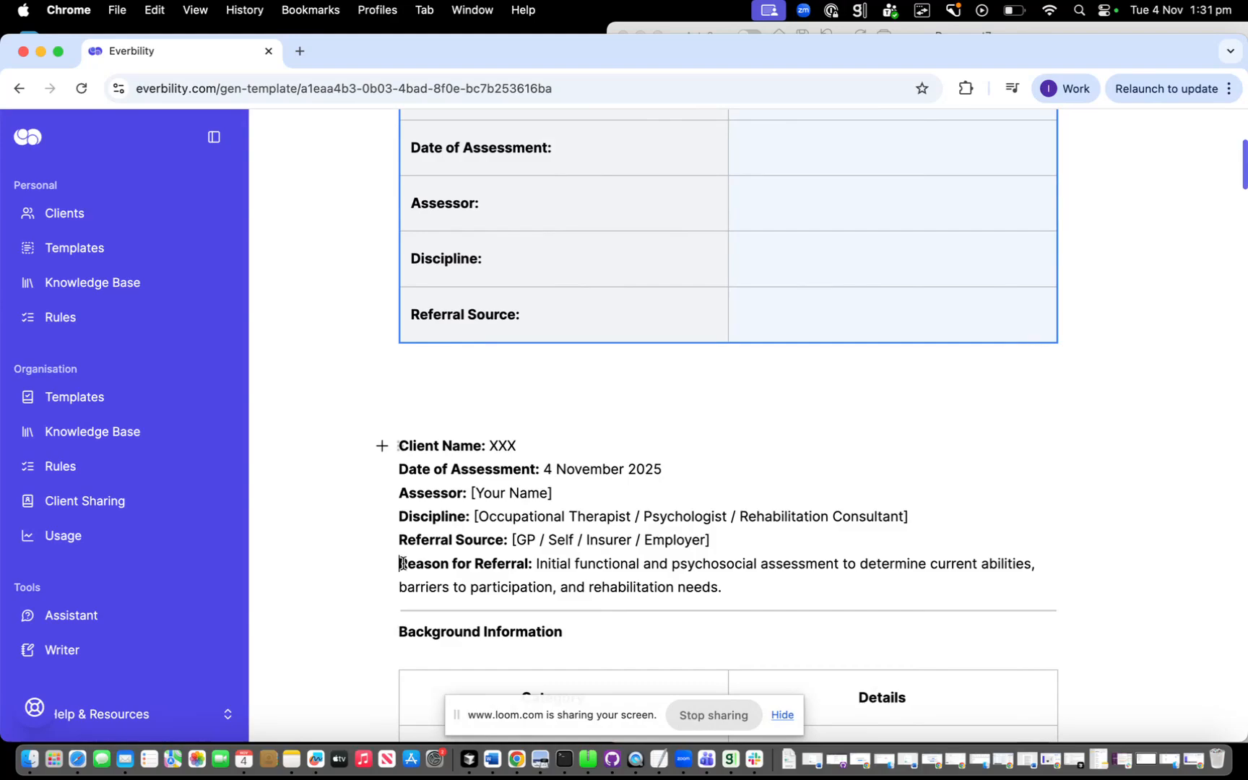
shift+click(533, 564)
key(super+c)
click(513, 357)
key(Return)
key(BackSpace)
key(super+v)
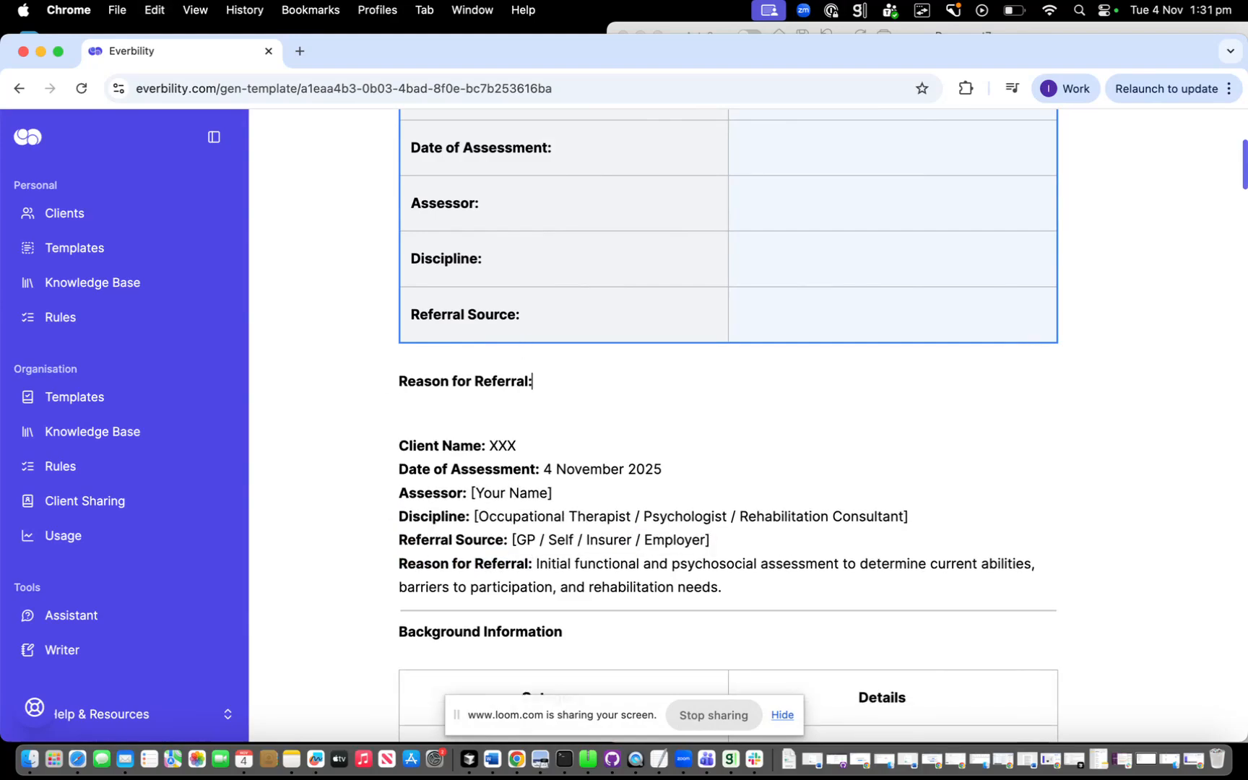
key(Return)
key(Return)
key(Return)
scroll(542, 398, up, 3)
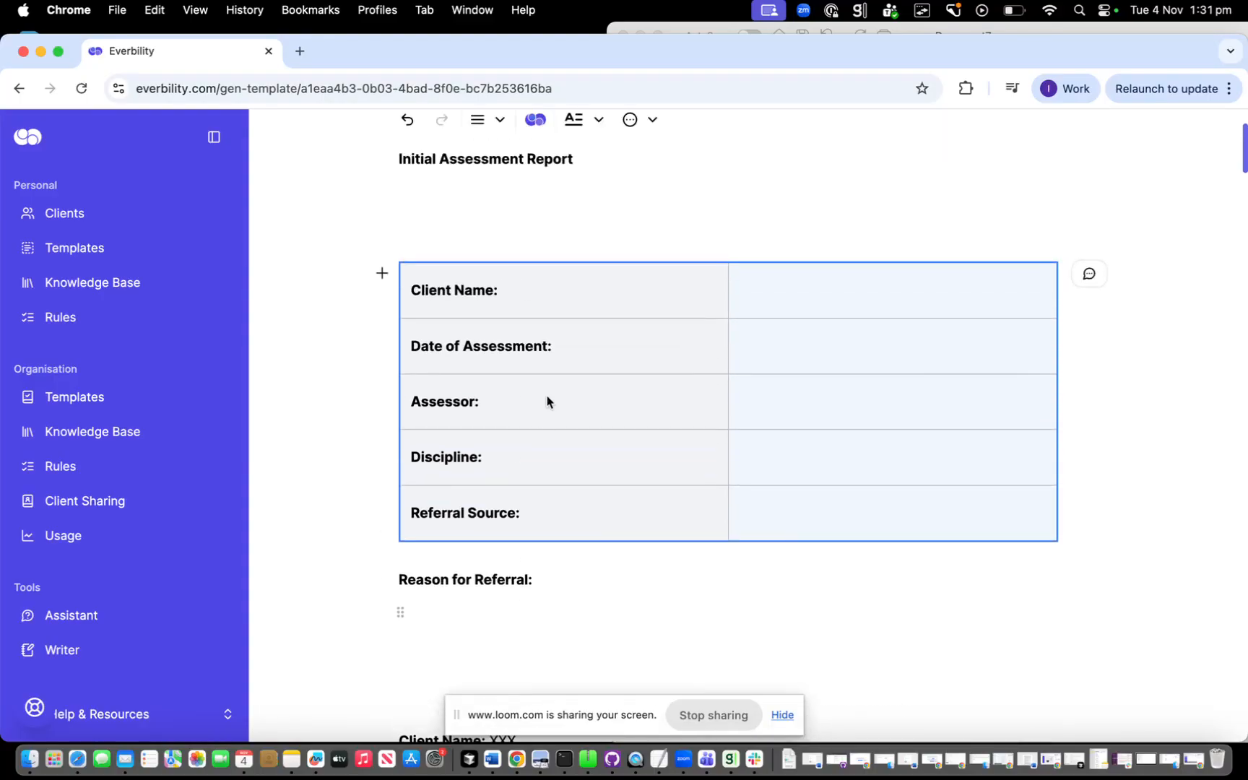
Add "State the reason for referral" beneath the new Reason for Referral label as non-bold text
click(562, 578)
key(Return)
text(State the reason for referral)
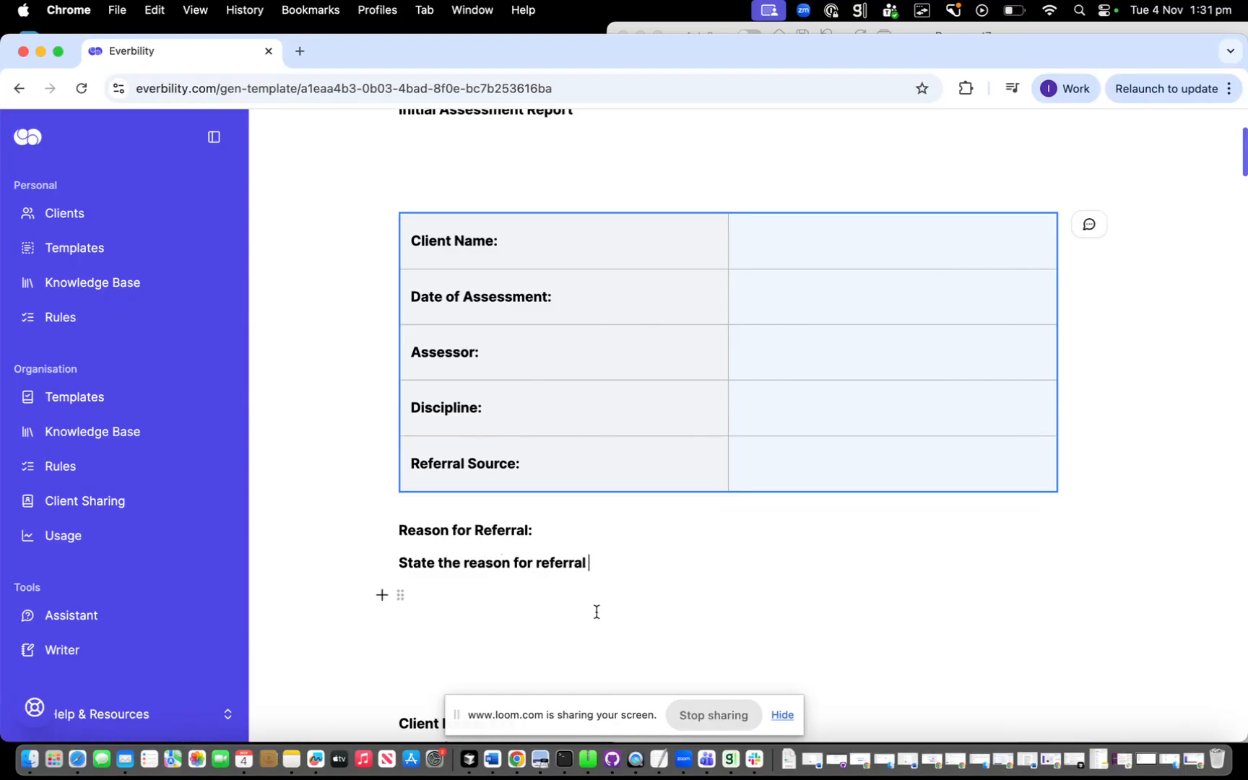
triple_click(421, 566)
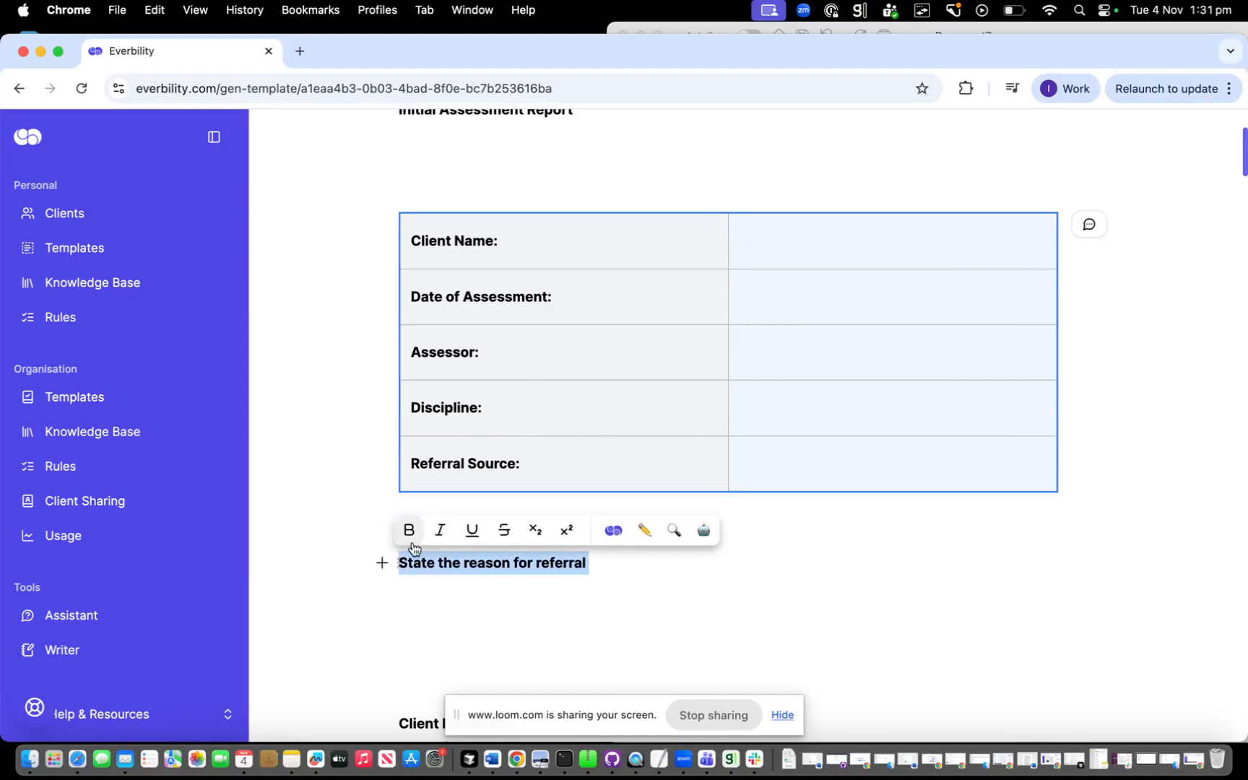
click(417, 532)
click(585, 566)
key(Return)
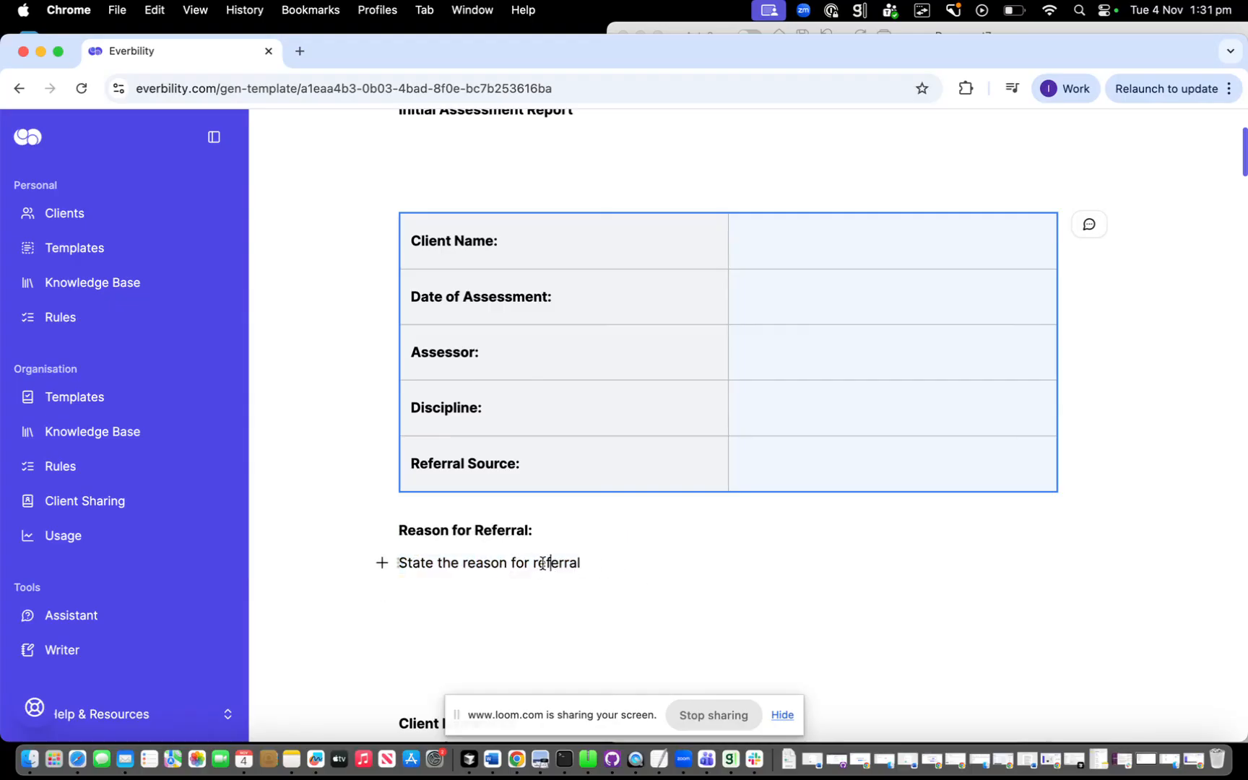
Mark the "State the reason for referral" line as an instruction
double_click(520, 563)
click(603, 563)
drag(602, 562, 414, 567)
click(494, 565)
mouse_move(513, 569)
mouse_down()
mouse_move(486, 569)
mouse_move(514, 563)
mouse_up()
click(541, 563)
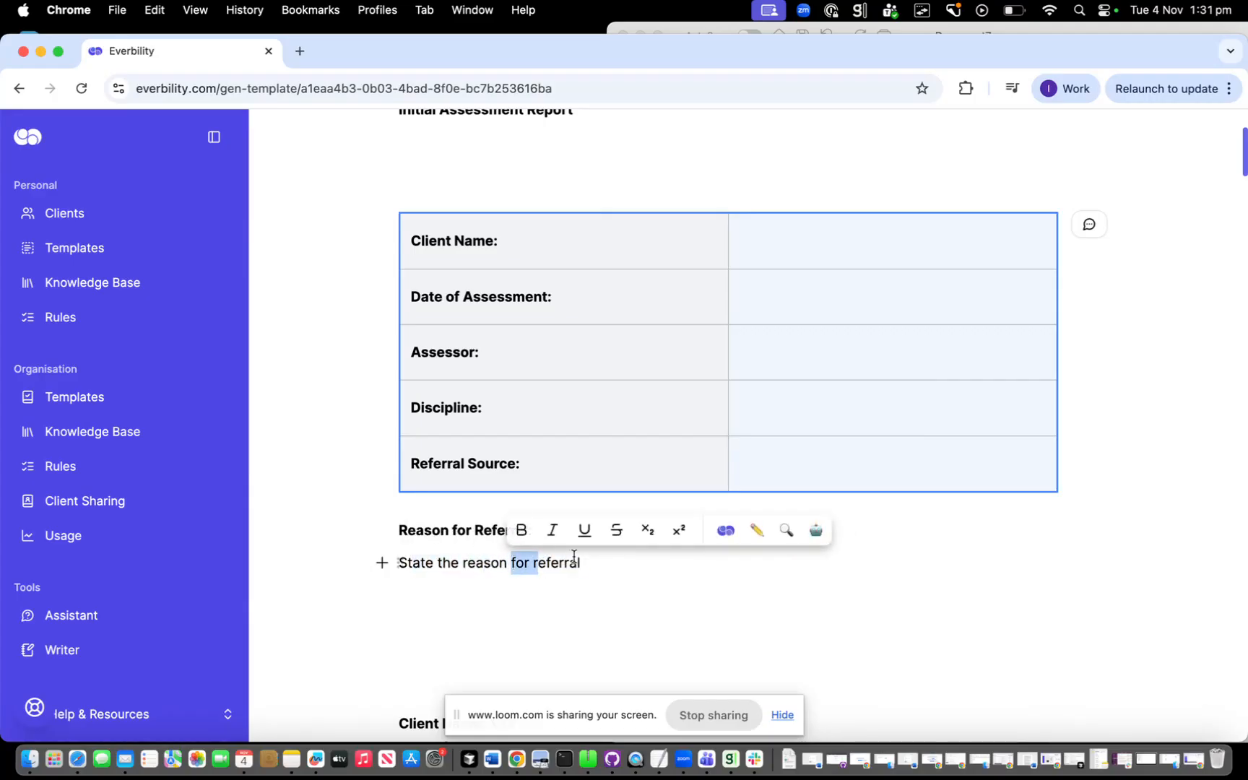
click(726, 530)
click(686, 612)
scroll(705, 613, down, 2)
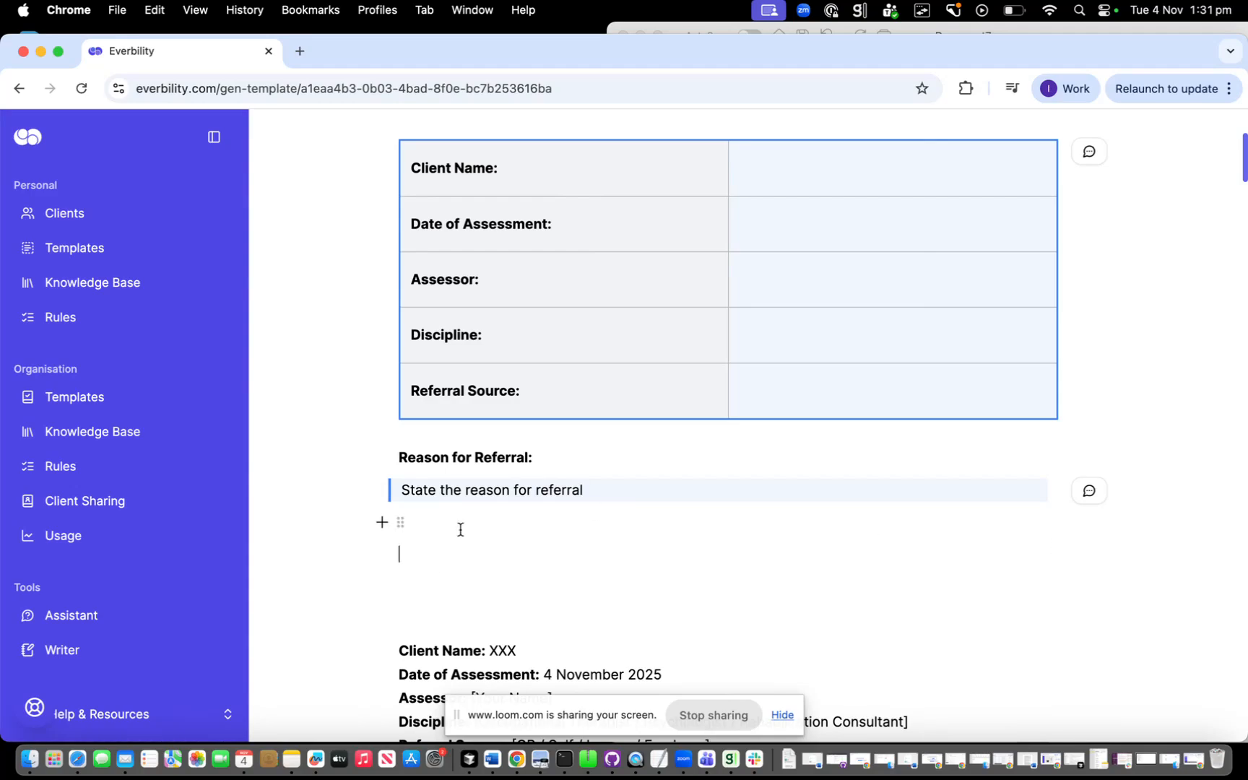
click(434, 488)
drag(421, 489, 857, 491)
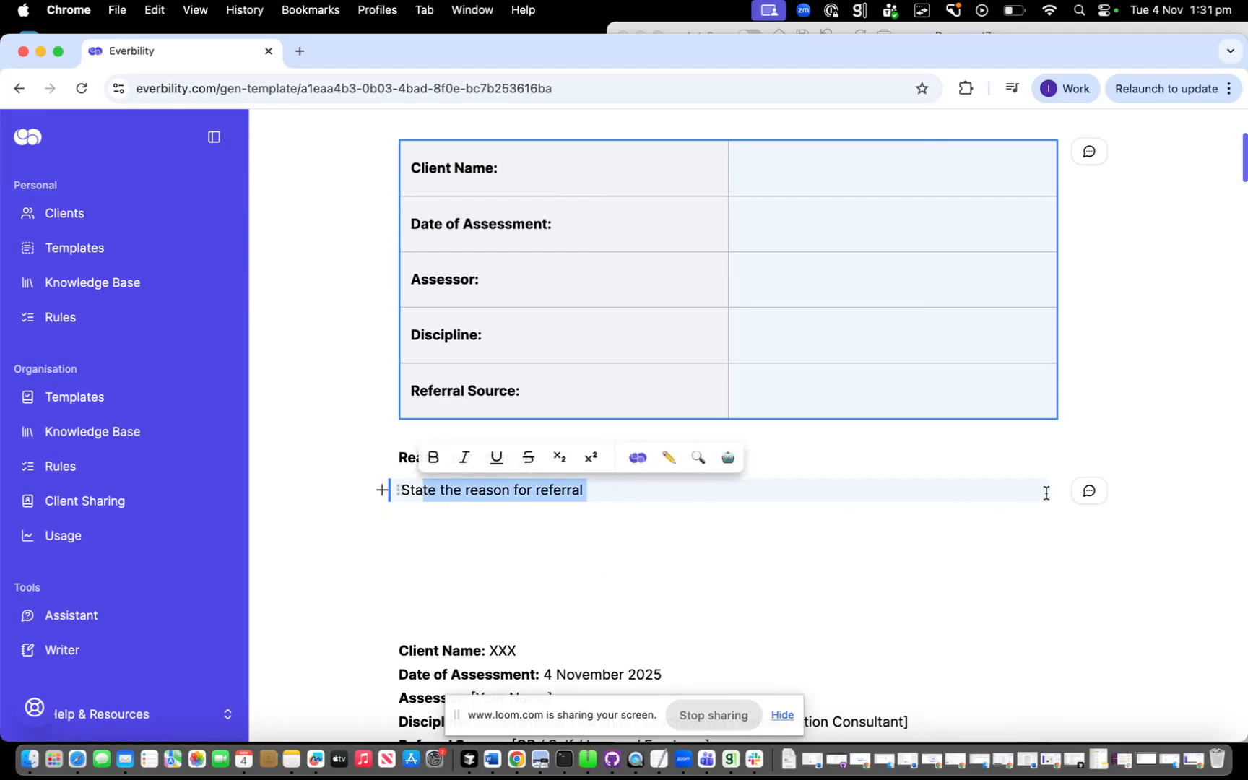
click(978, 550)
scroll(914, 412, up, 3)
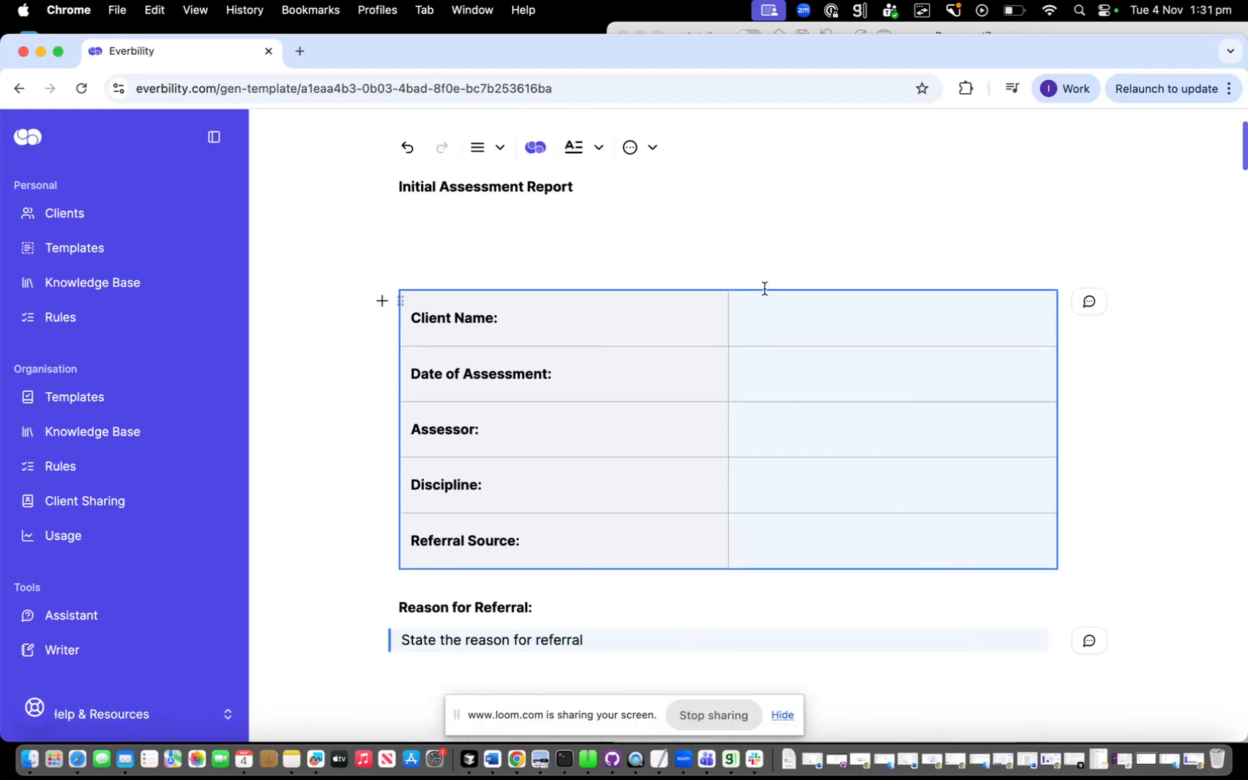
scroll(737, 553, down, 5)
Extend the referral instruction with ", using this structure:"
click(625, 383)
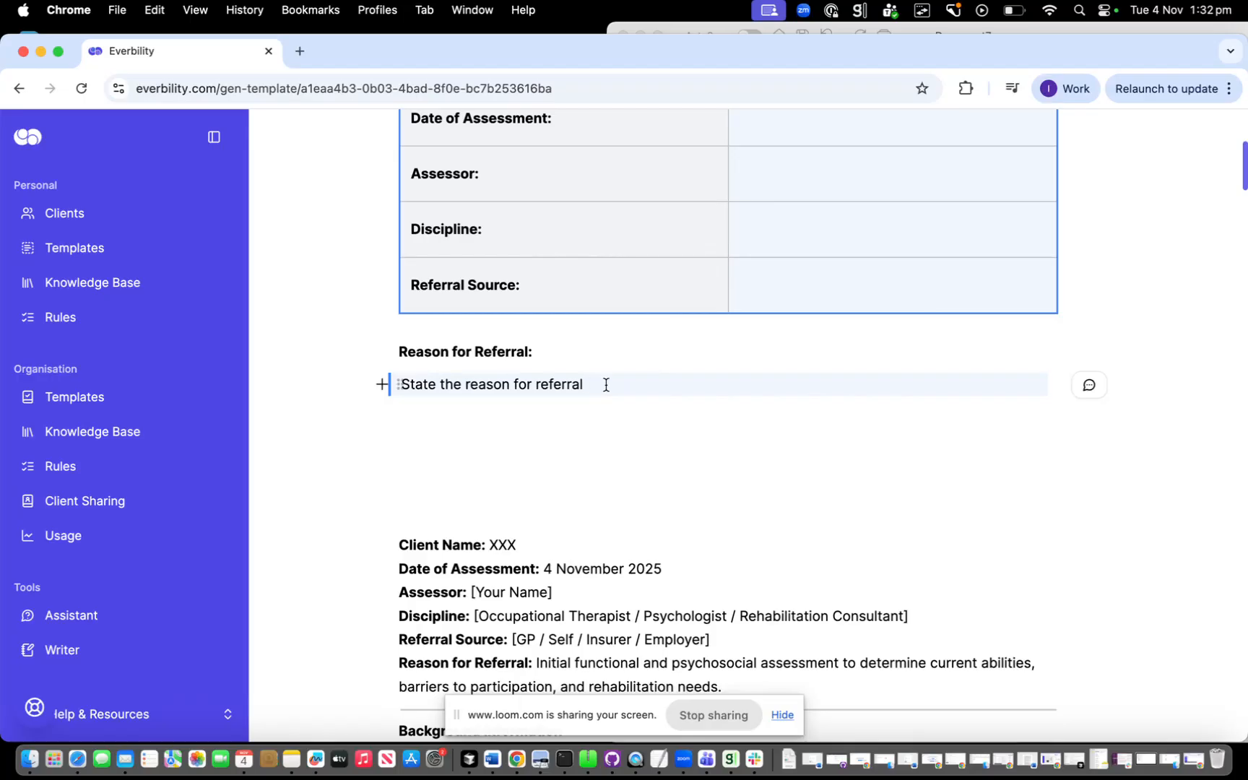
scroll(611, 398, up, 1)
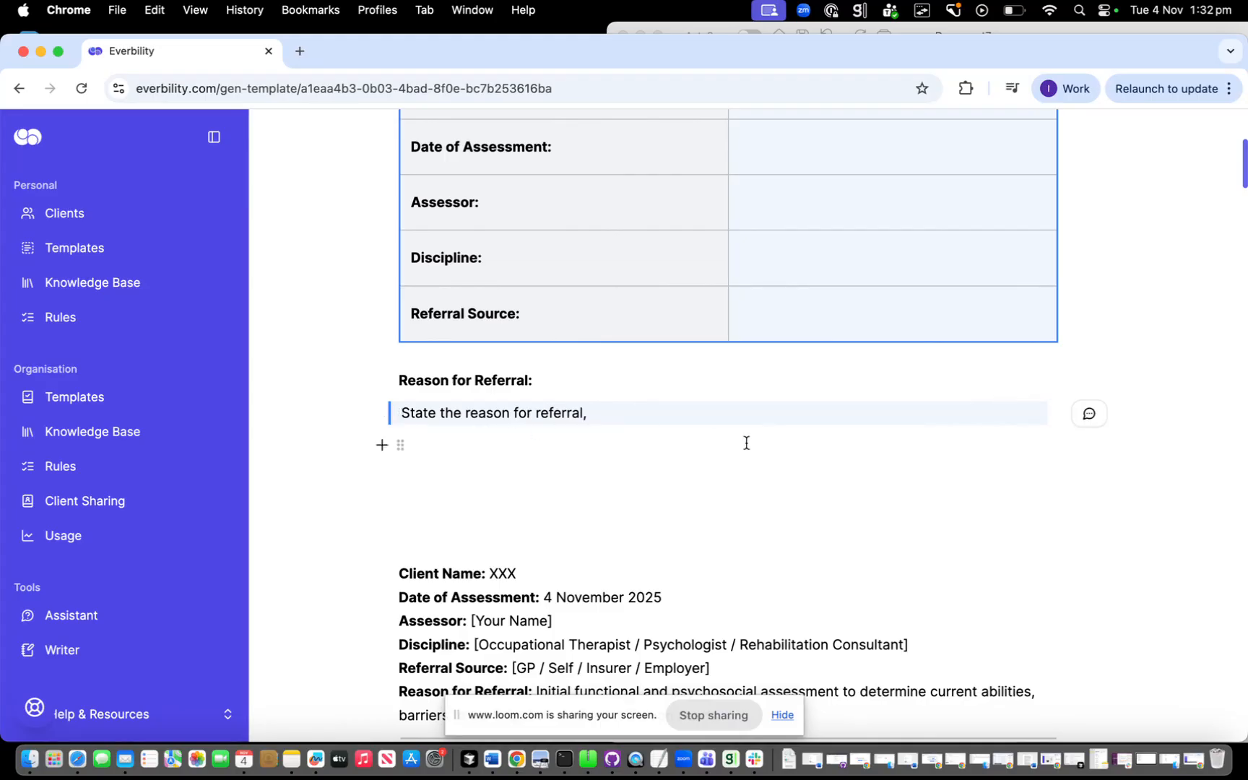
text(using this structure:)
Copy the original Reason for Referral sentence to the end of the referral instruction
scroll(806, 585, down, 5)
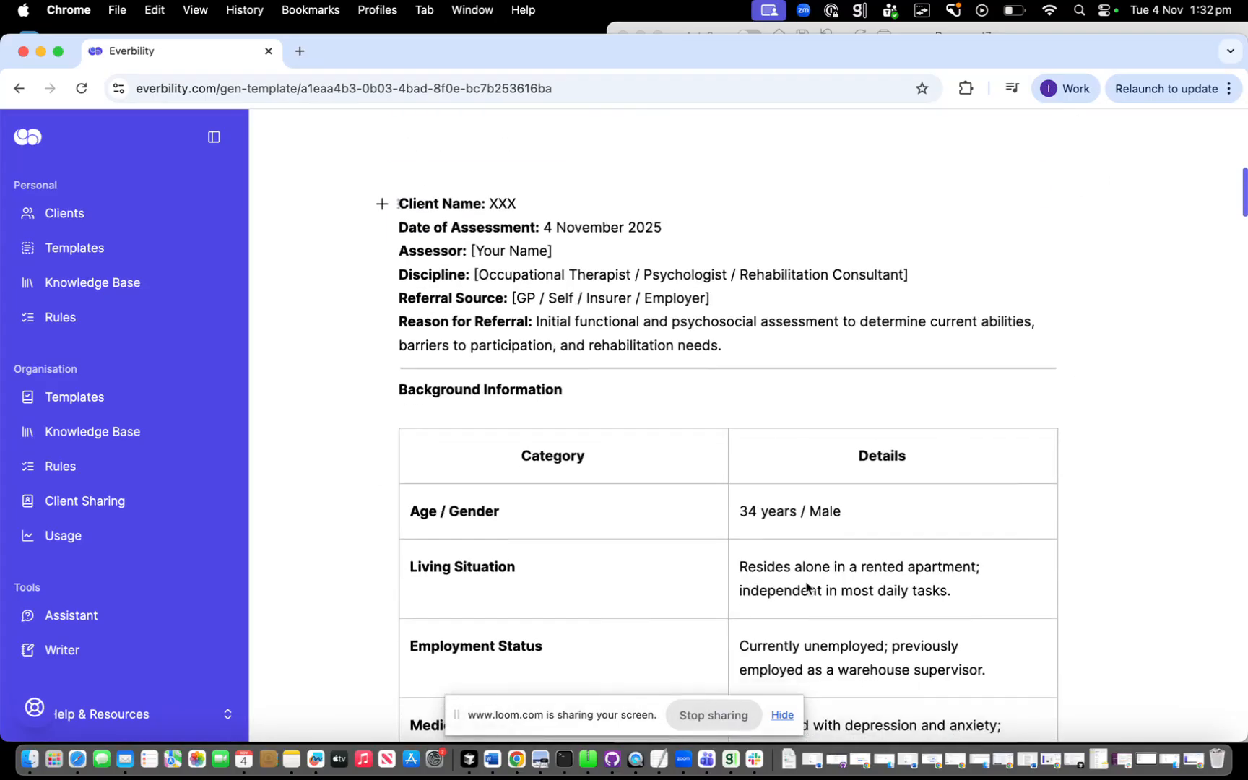
click(536, 321)
shift+click(754, 352)
key(super+c)
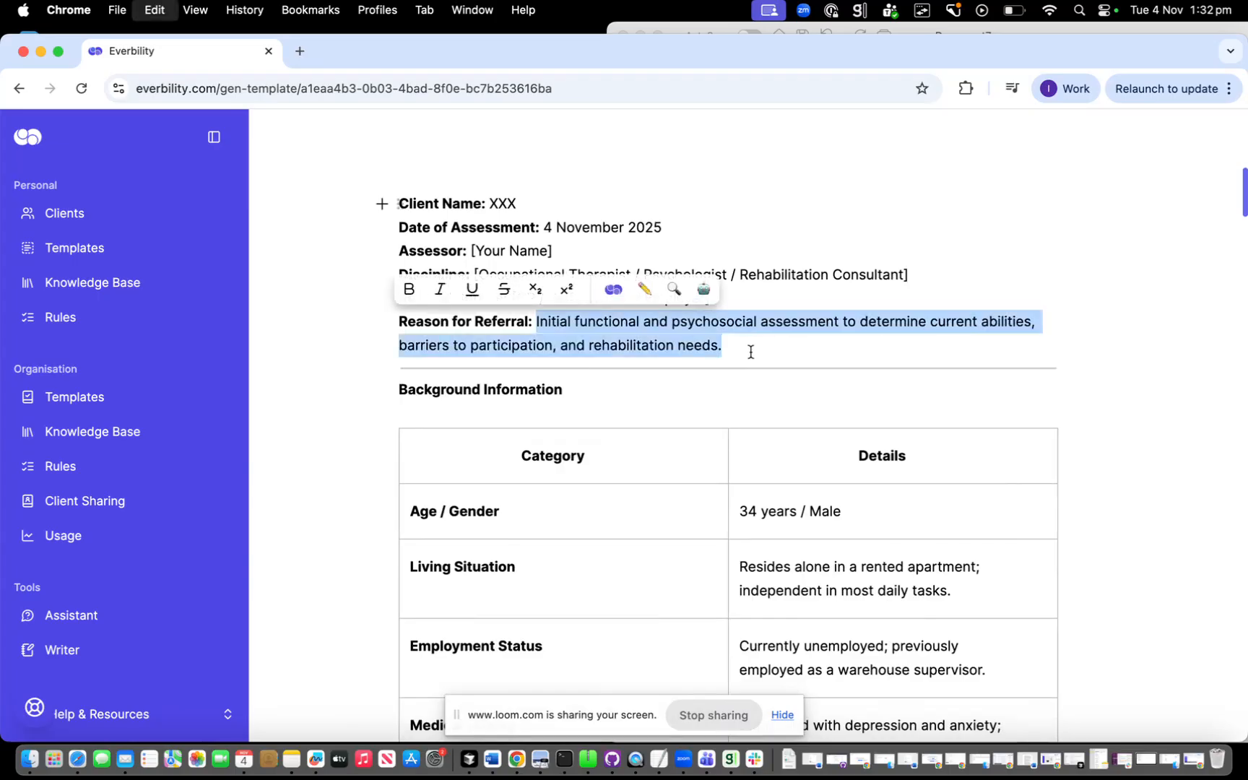
scroll(752, 353, up, 2)
scroll(751, 351, up, 1)
click(738, 226)
key(super+v)
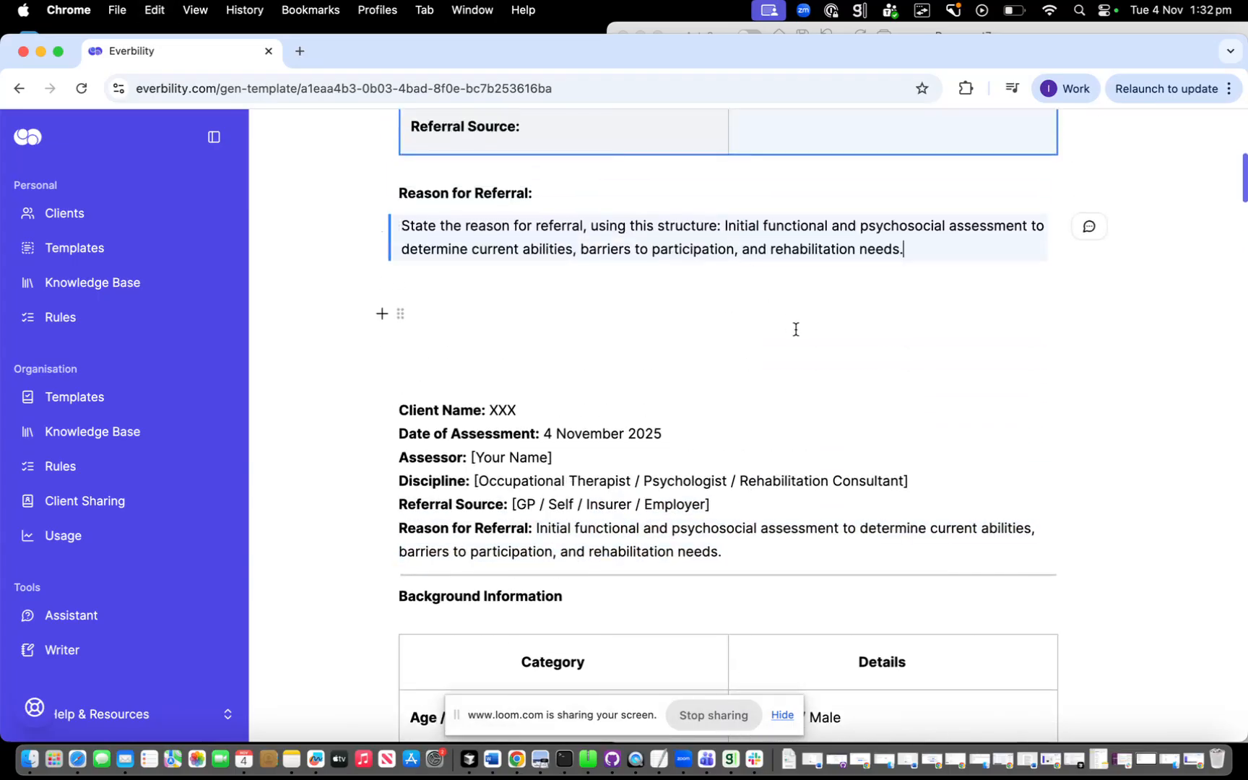
Replace the text after "determine current abilities," in the referral instruction with "... (individualise this for the client)"
scroll(794, 331, up, 3)
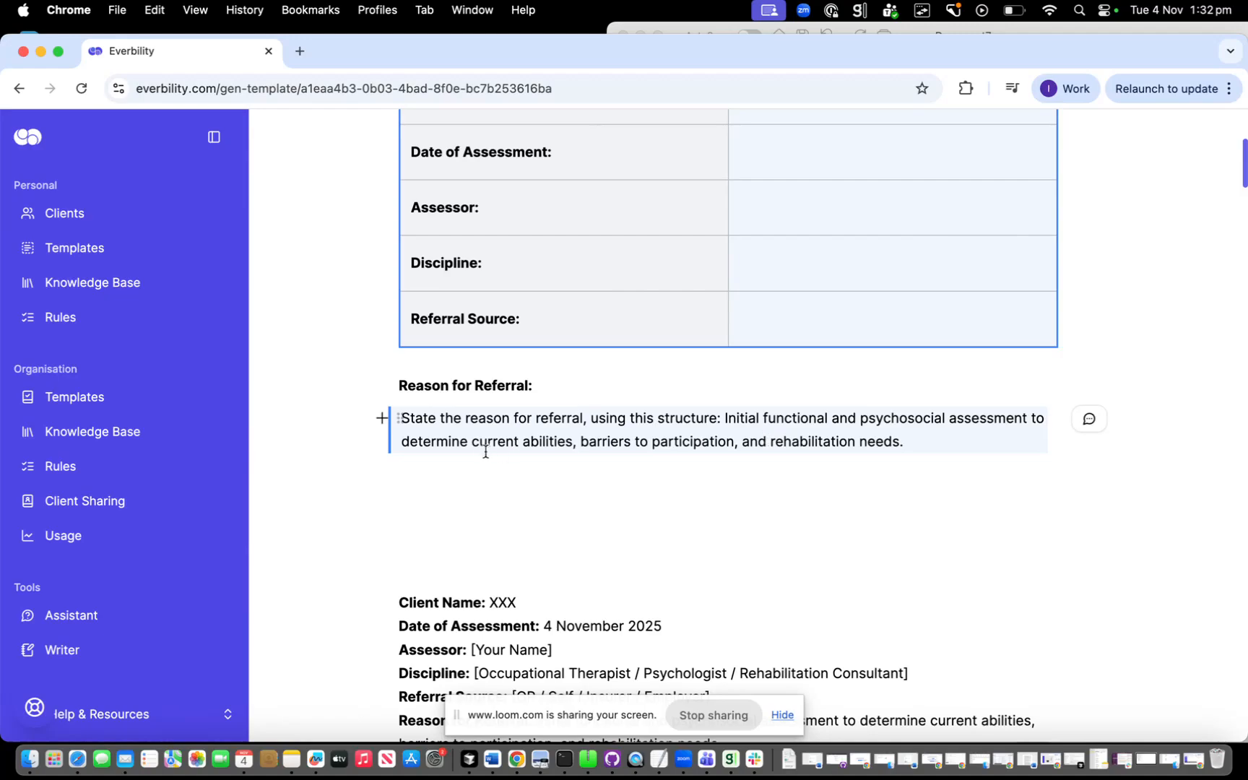
click(577, 442)
text(... (individualise this for the client))
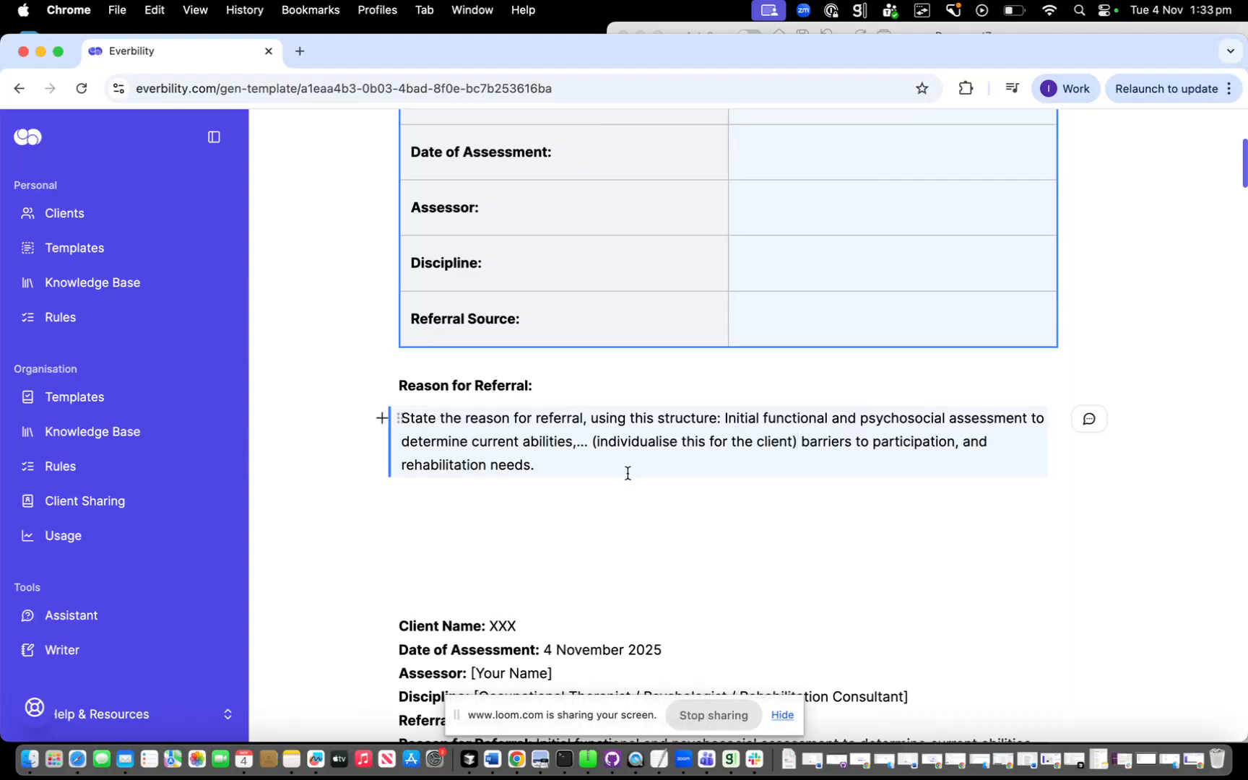
drag(628, 474, 799, 445)
key(BackSpace)
scroll(872, 458, up, 1)
click(725, 429)
shift+click(588, 453)
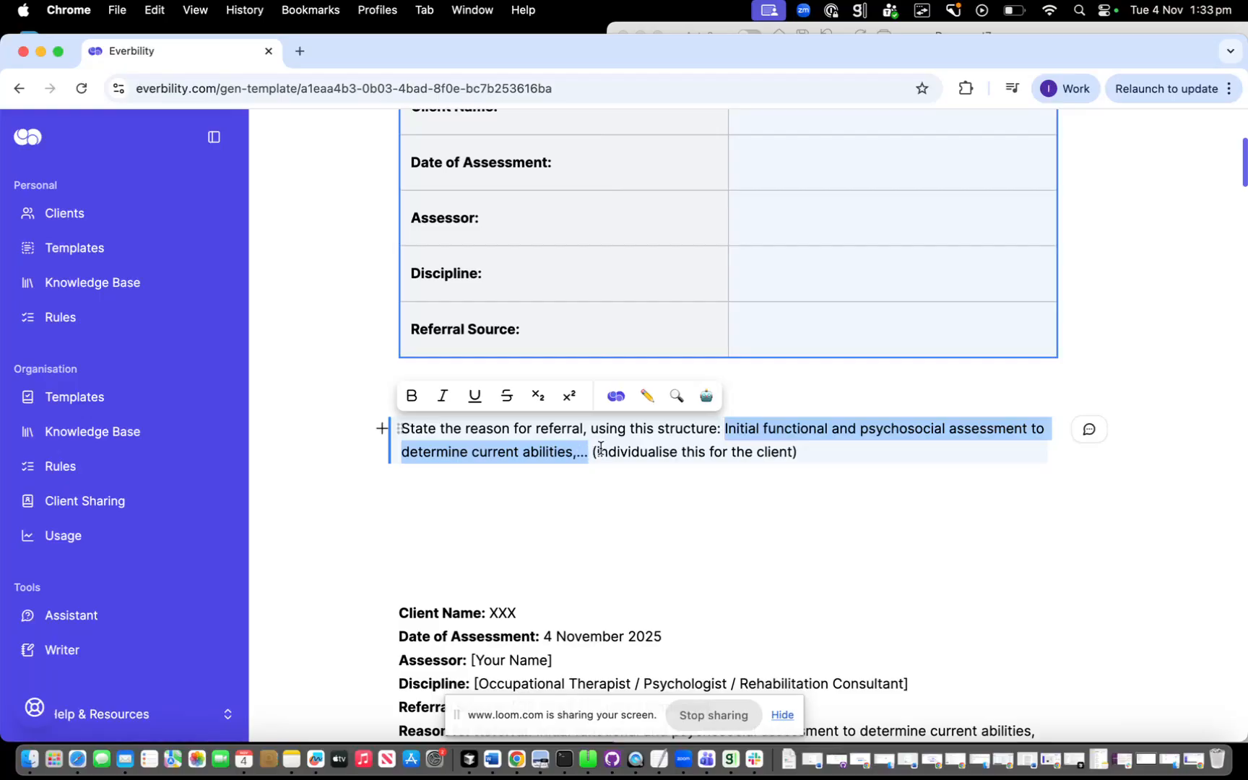
drag(592, 452, 806, 451)
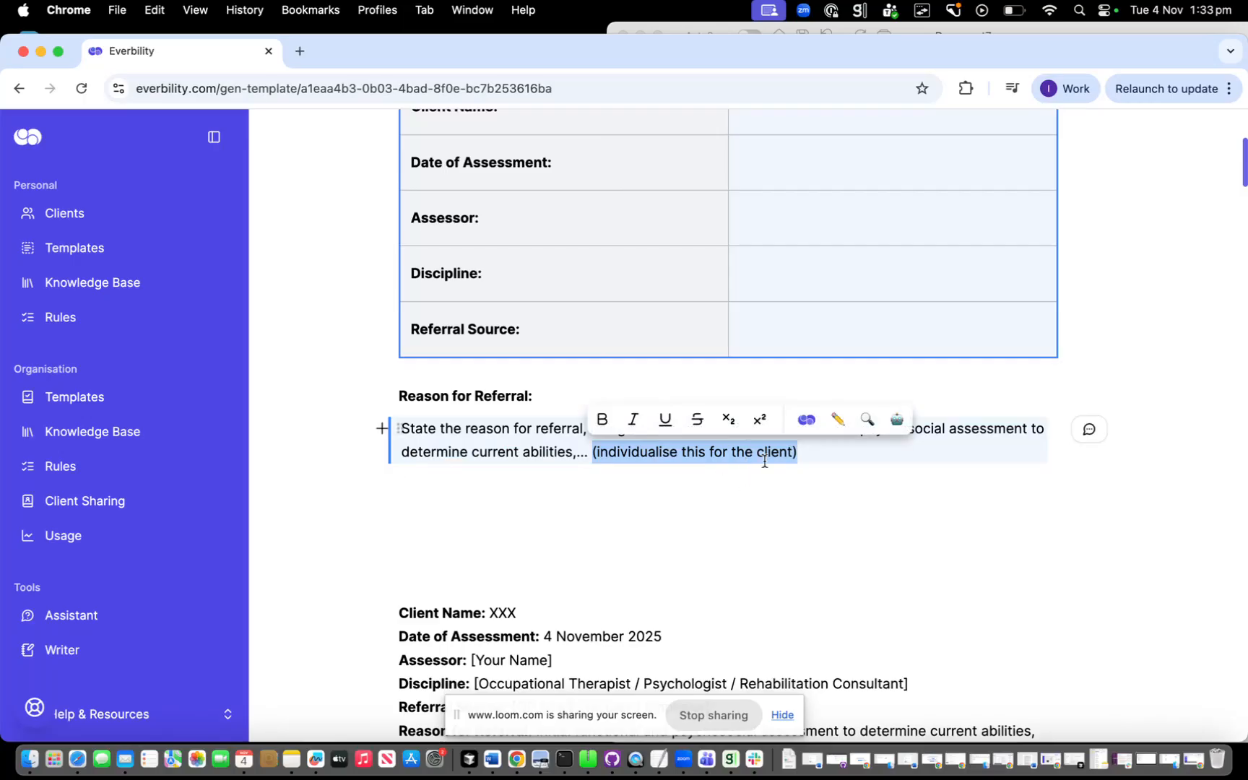
scroll(767, 466, up, 2)
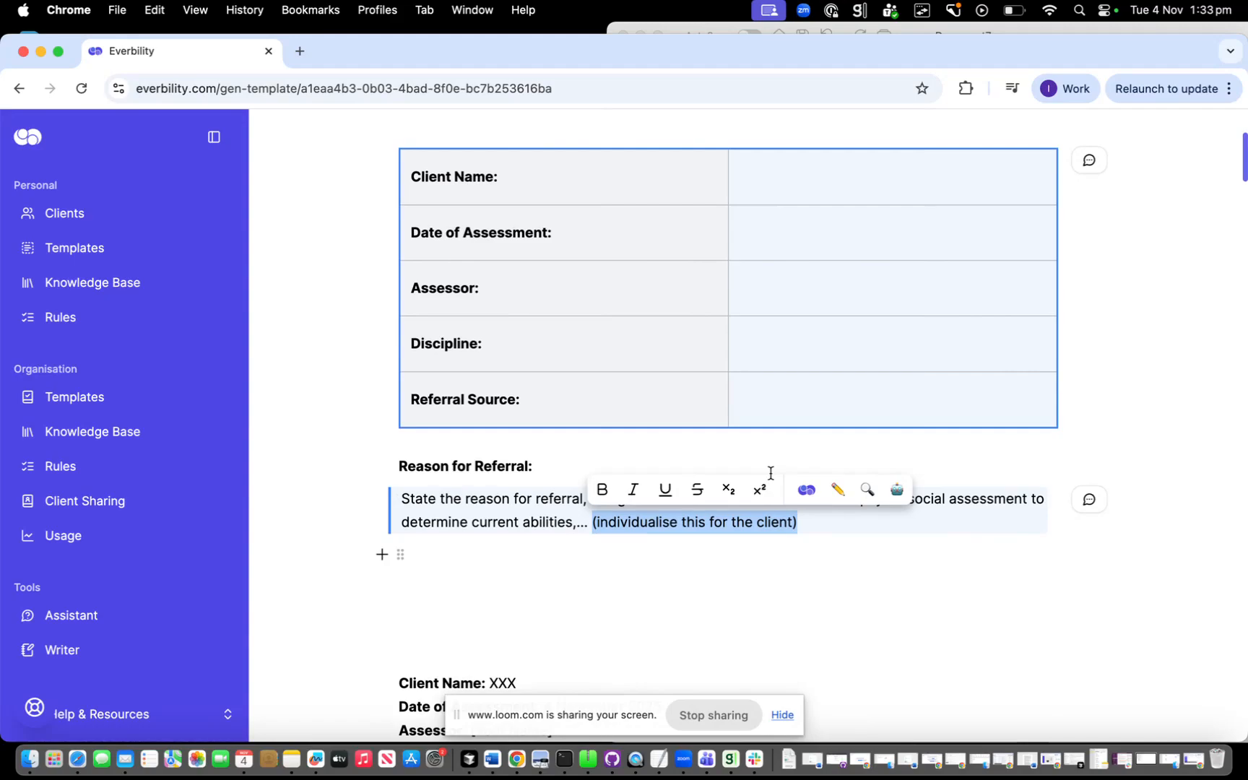
click(822, 552)
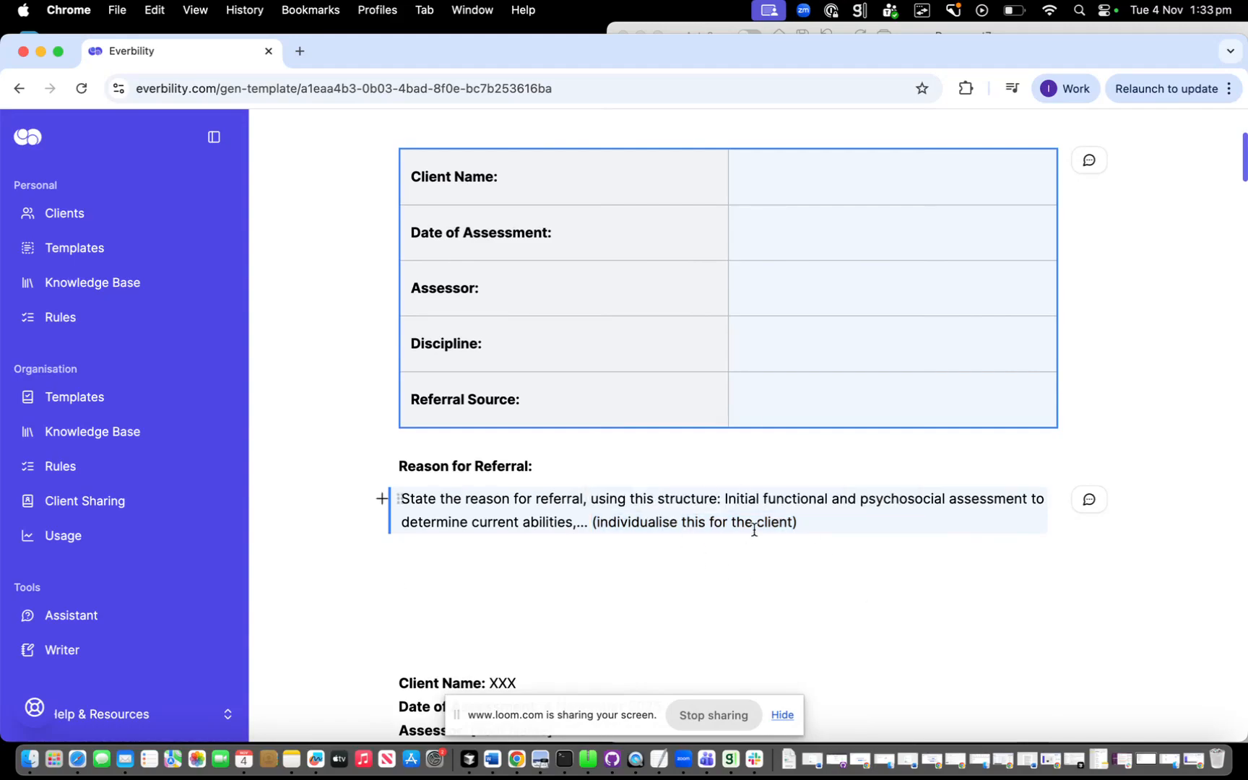
Enter the date format DD/MM/YYYY as the Date of Assessment value in the client details table
scroll(809, 514, up, 3)
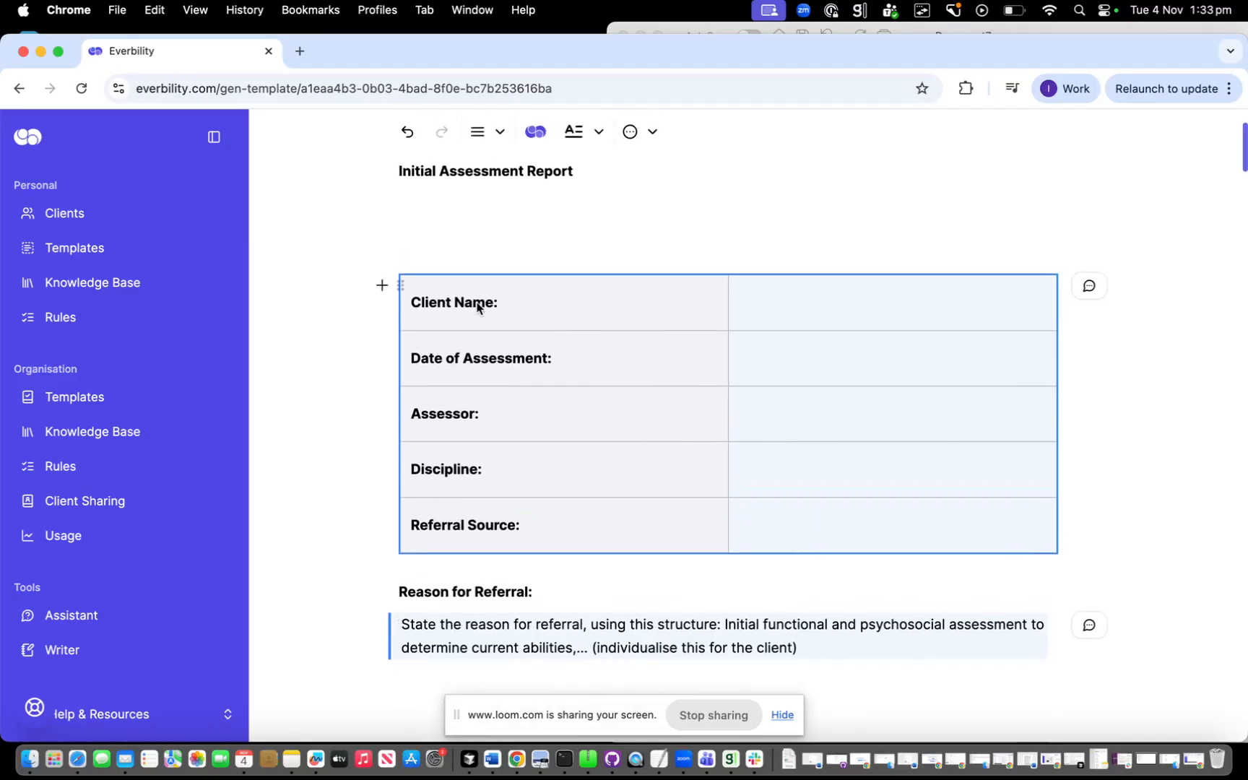
click(786, 310)
click(816, 359)
text(DD Month YYYY)
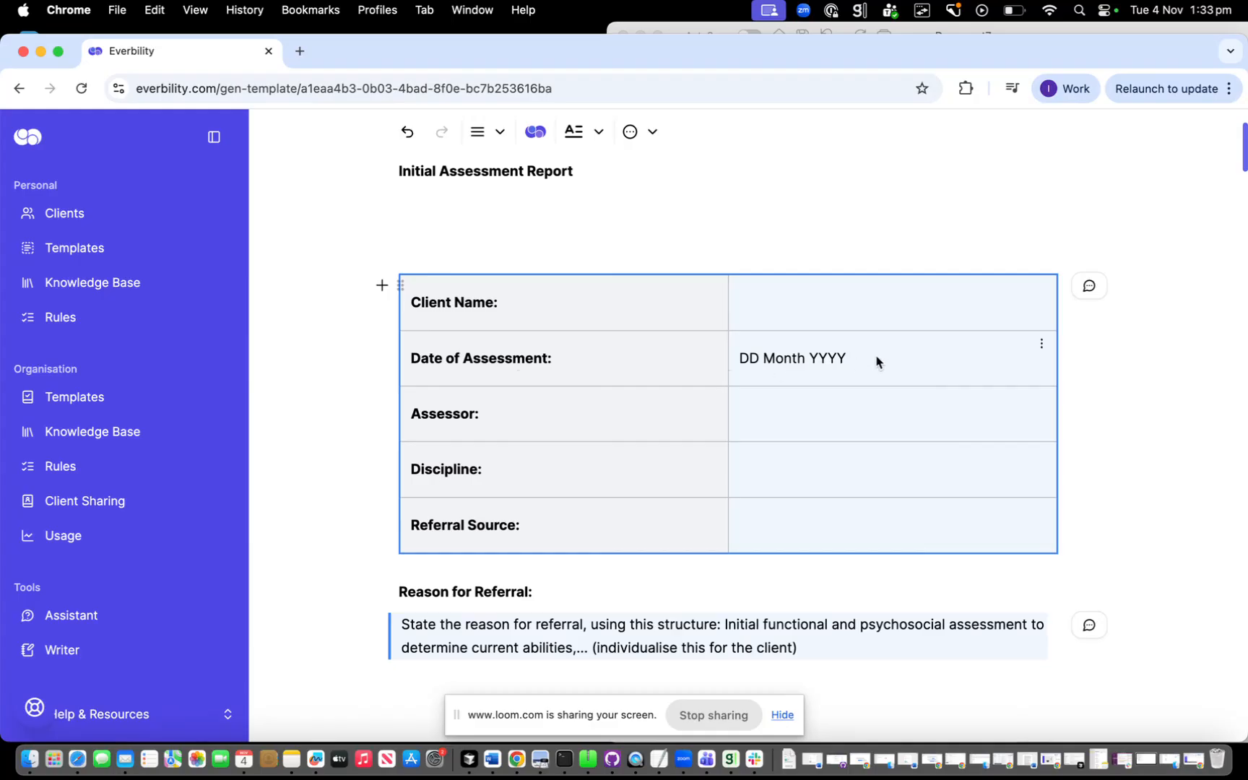
text( DD/MM/YYYY)
drag(854, 372, 738, 359)
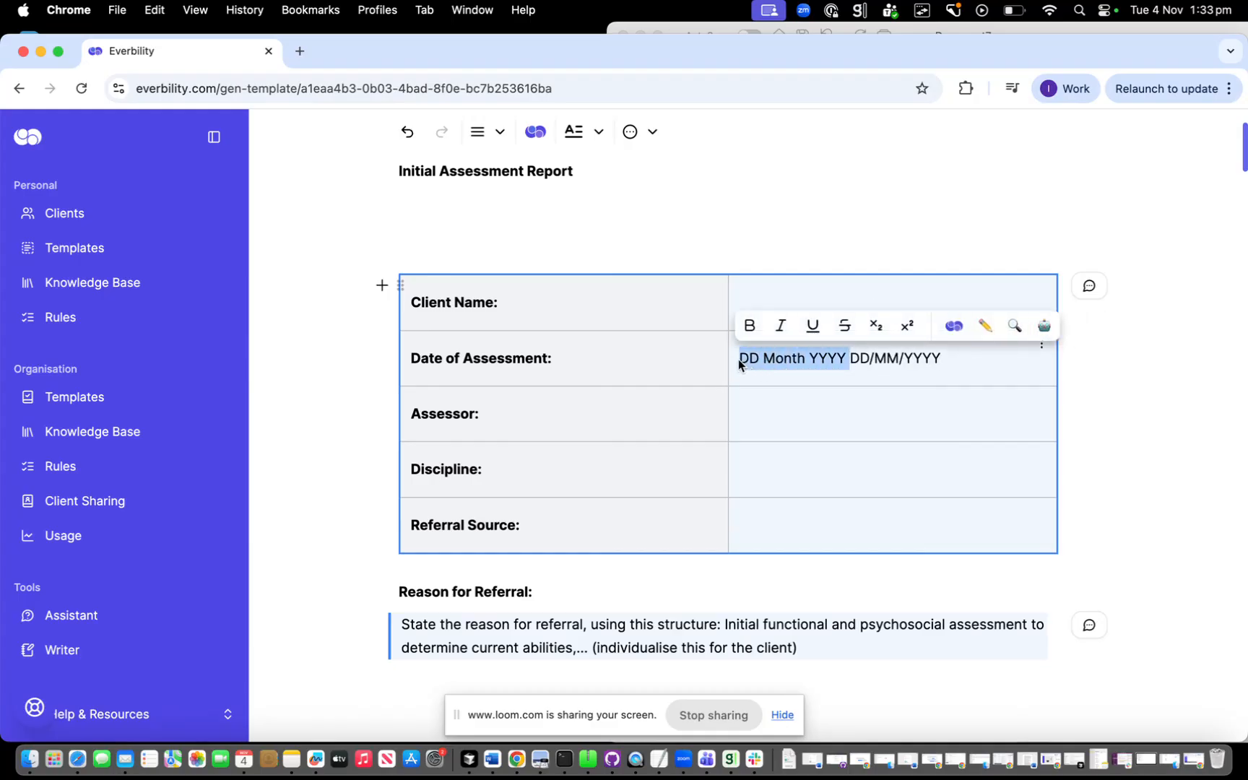
key(BackSpace)
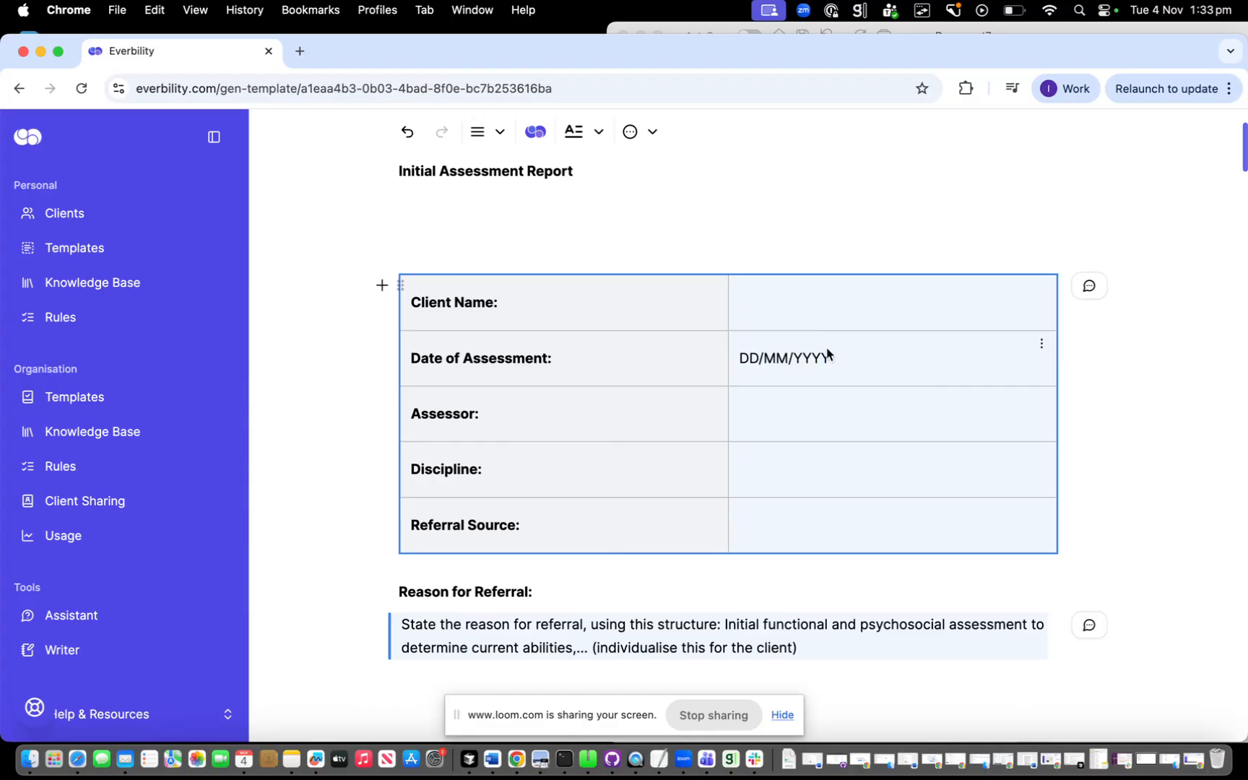
Enter the assessor's name in the Assessor row of the client details table
scroll(869, 377, down, 1)
click(781, 389)
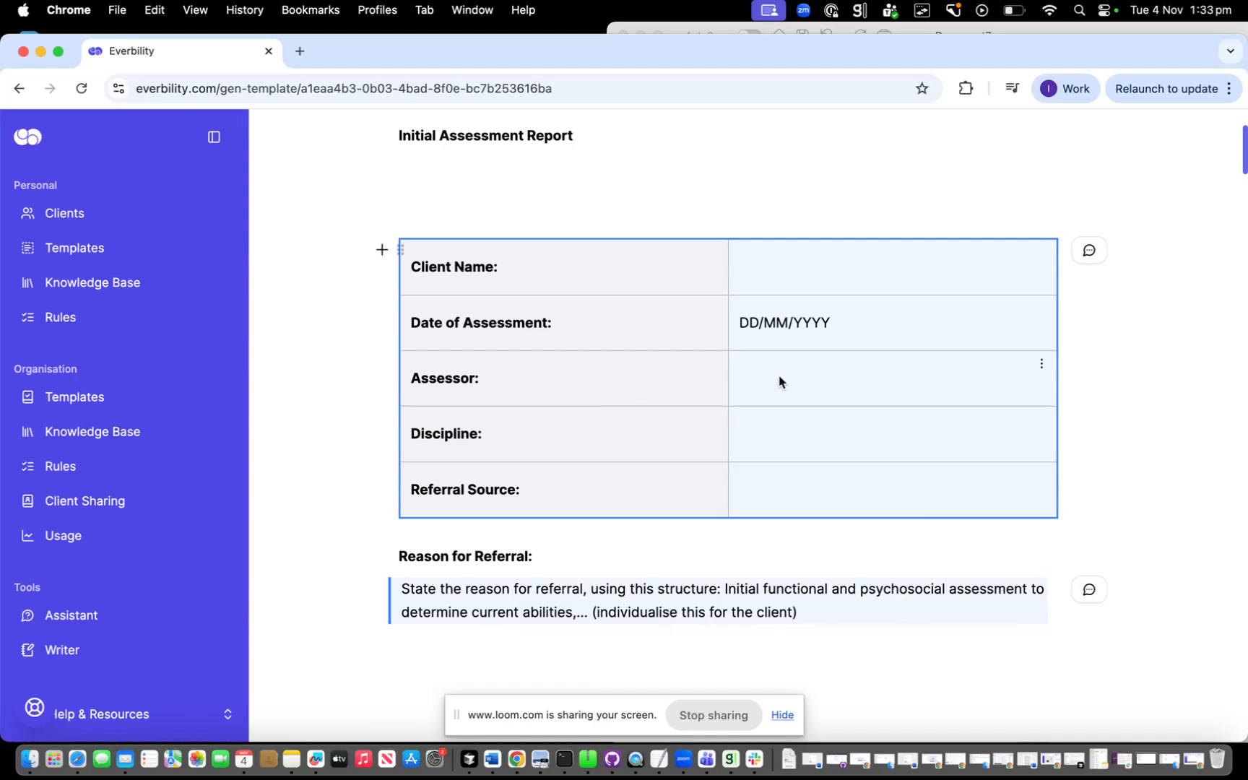
text(Bella M)
Add a row header to the Assessor row
click(668, 403)
click(713, 369)
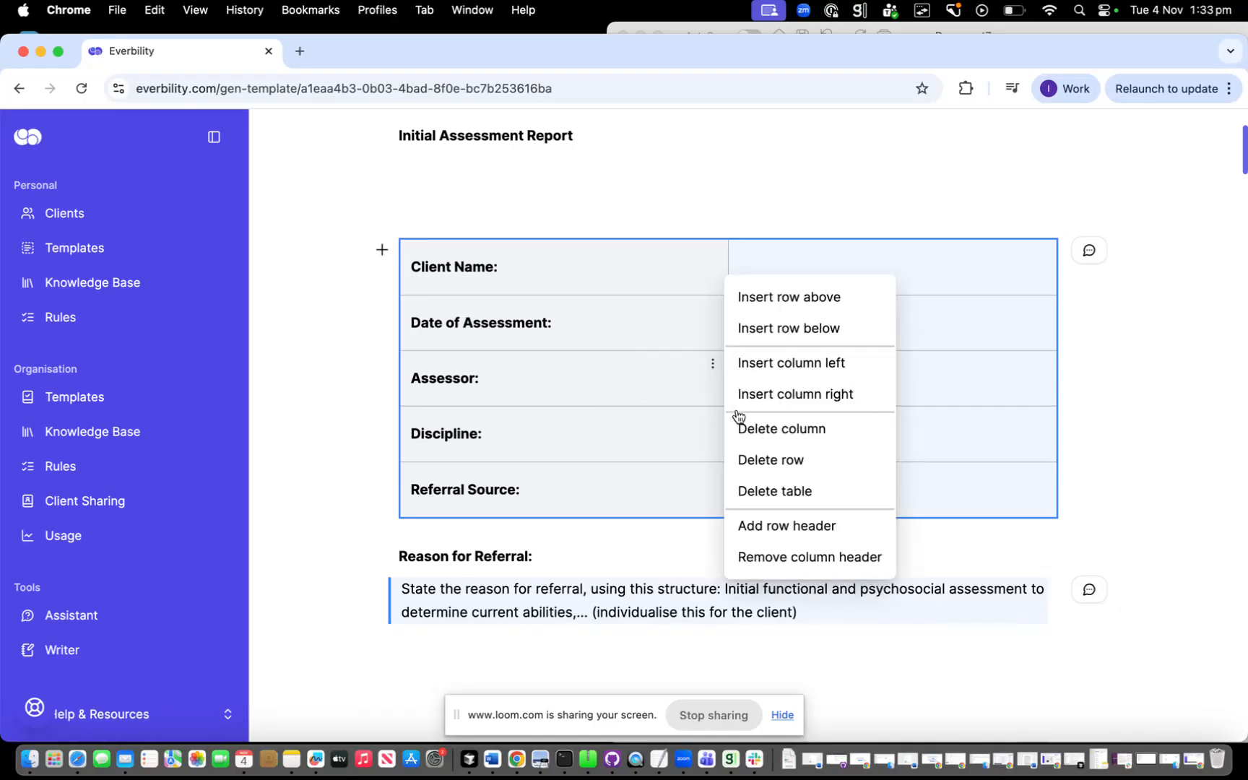
click(764, 528)
click(848, 476)
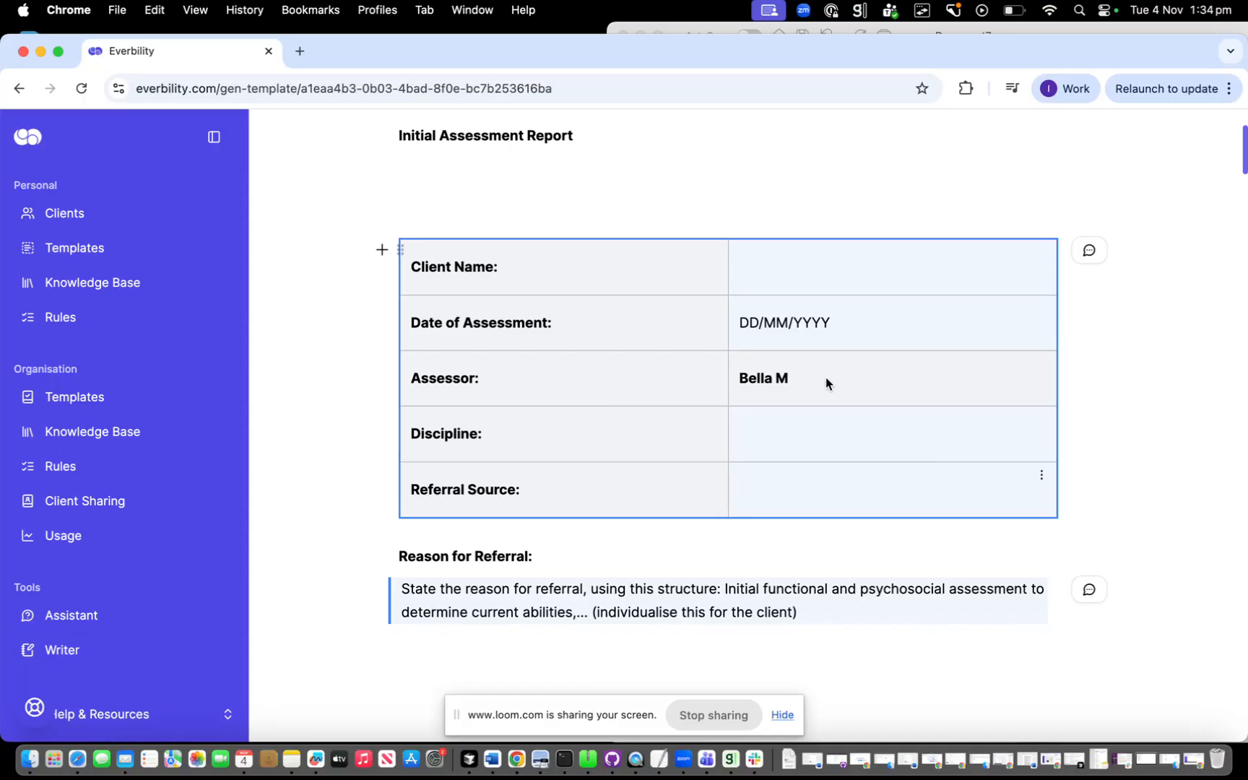
Try adding "AHPRA details" and "Role" lines below the assessor's name, and remove both again
key(Return)
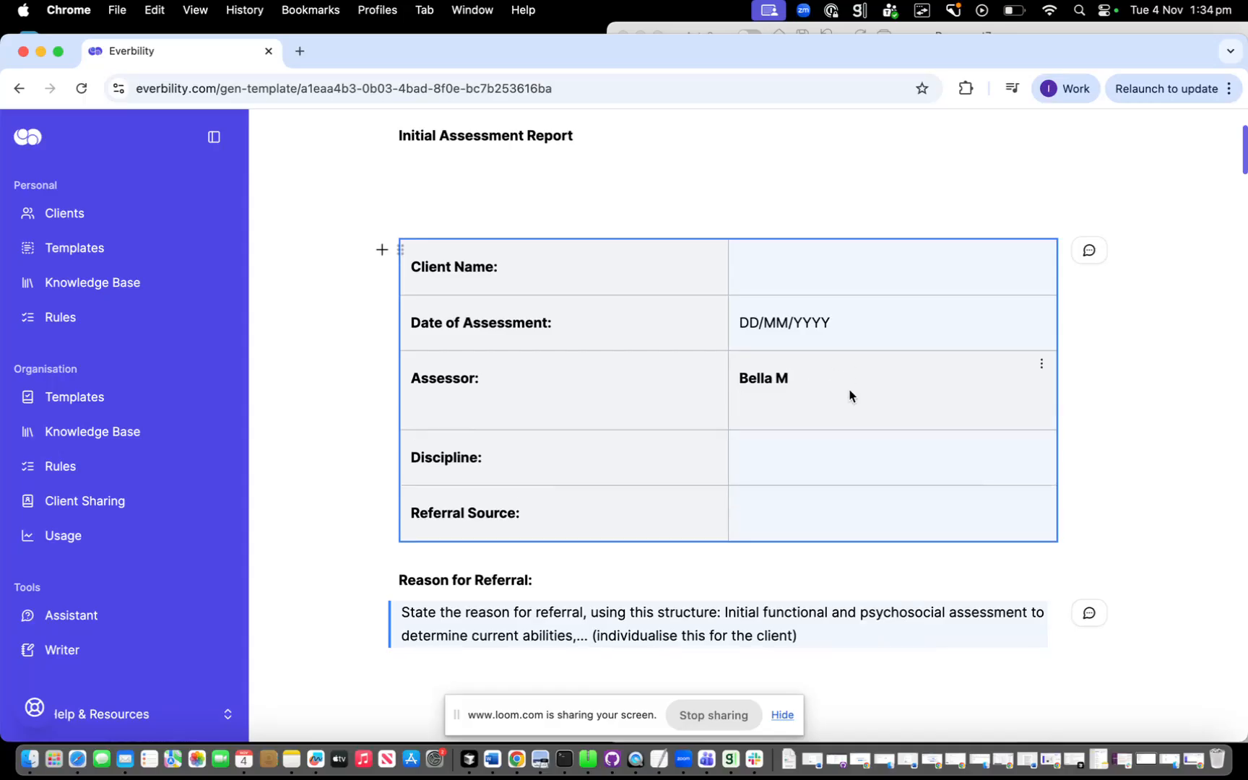
text(AHPRA details)
key(Return)
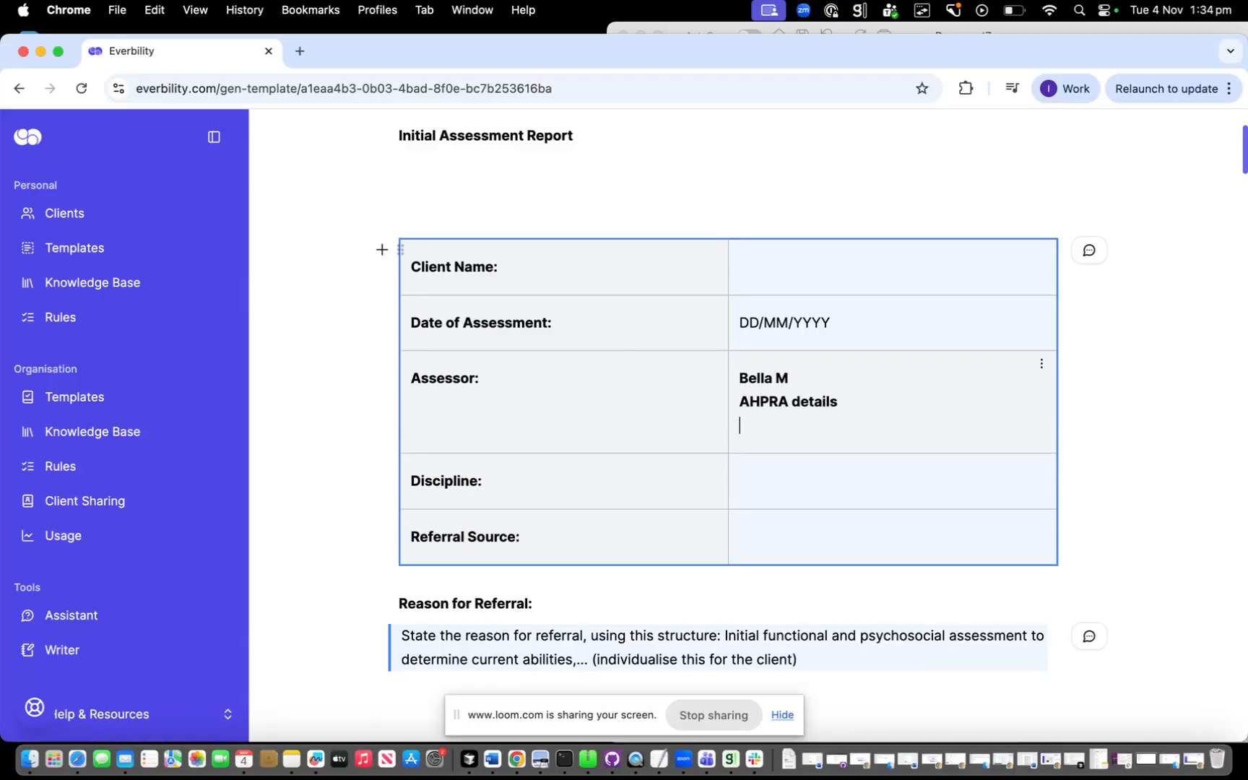
text(Role)
drag(737, 404, 770, 426)
key(BackSpace)
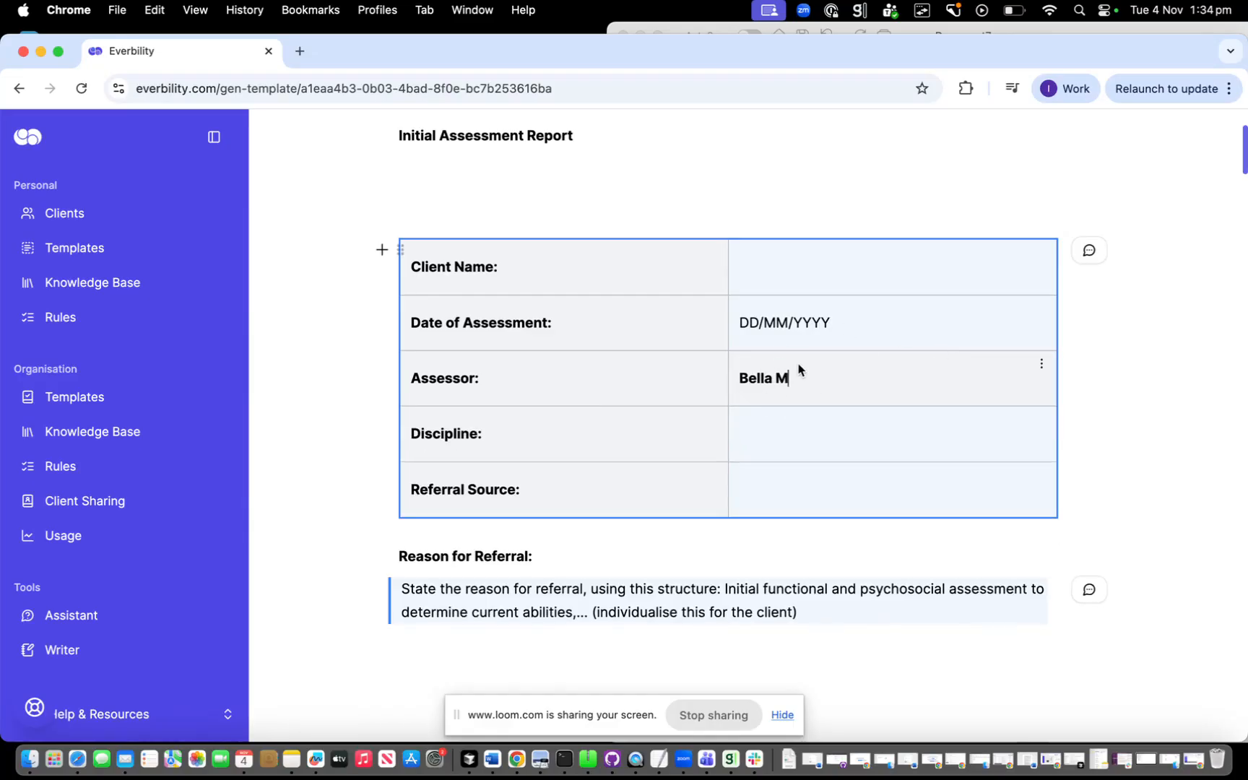
Enter Occupational Therapist in the Discipline row and make that row a header
click(793, 440)
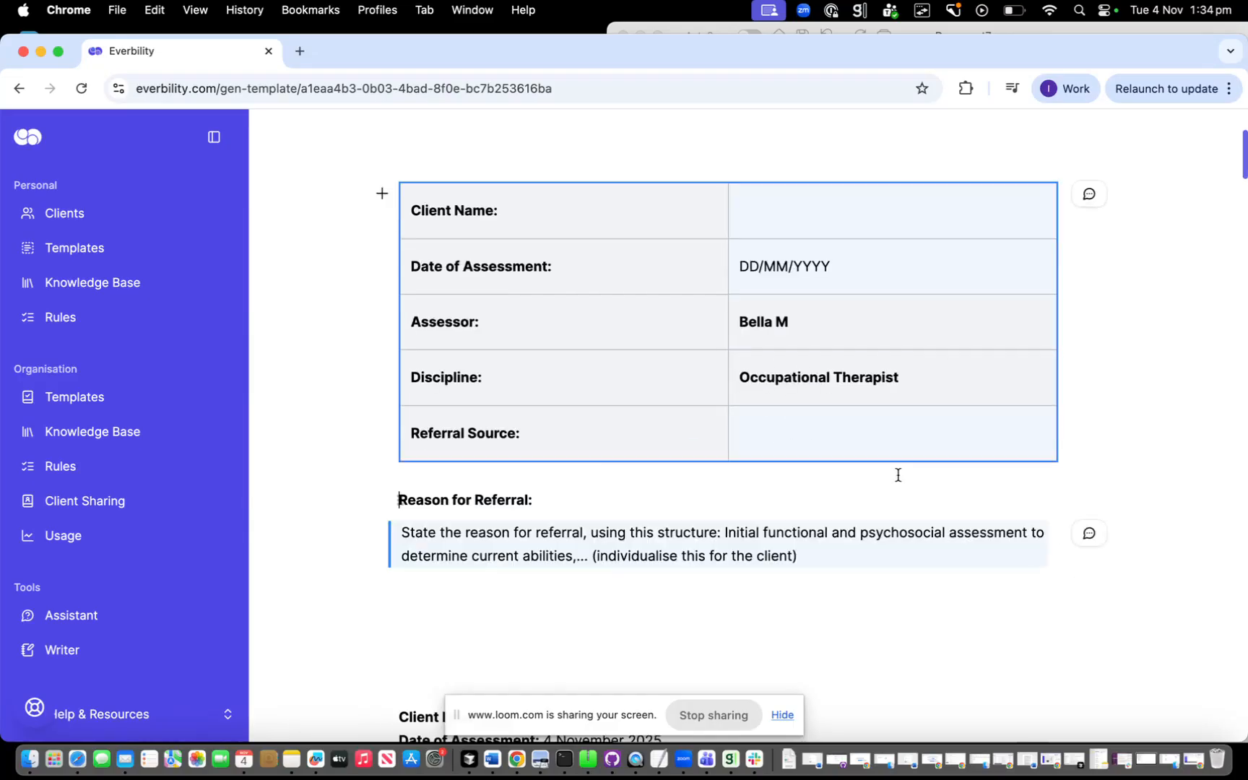
Fill the Referral Source row with the options GP / Self / Insurer / Employer from the original text, adding "/ Unknown"
scroll(743, 443, down, 5)
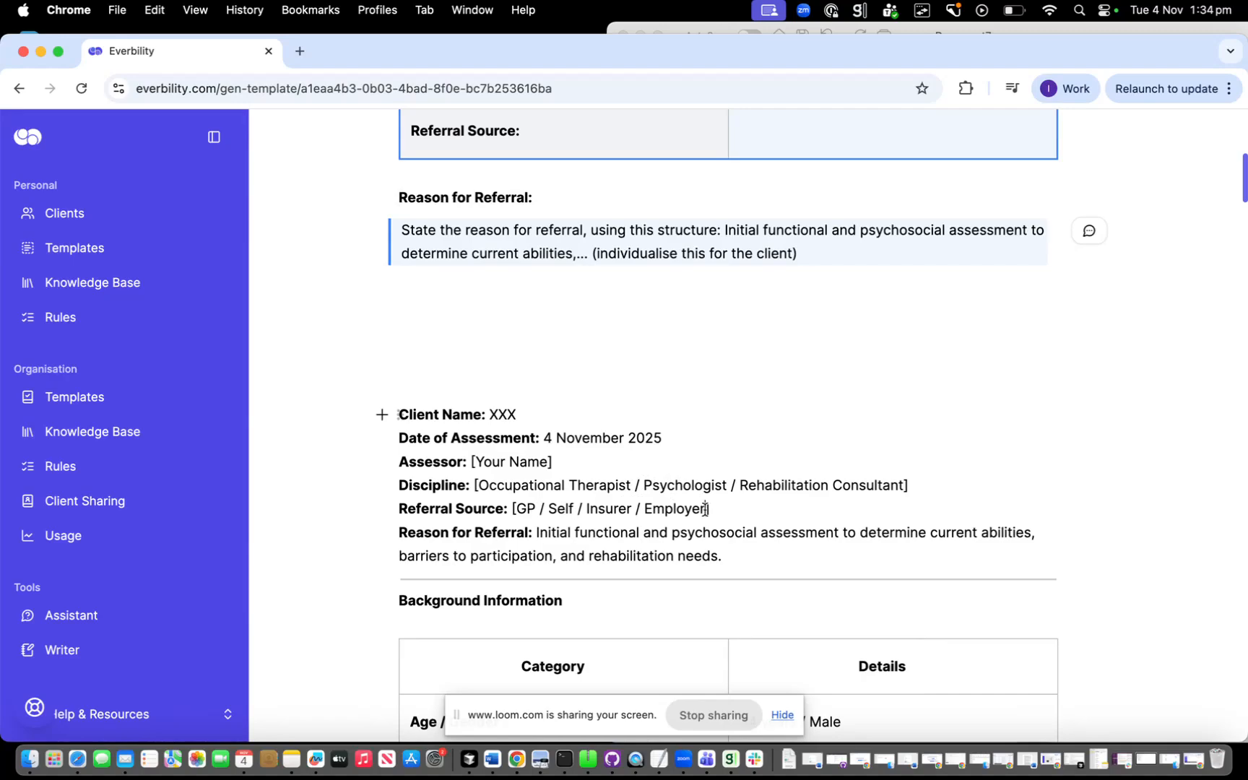
double_click(522, 509)
key(super+c)
scroll(854, 441, up, 7)
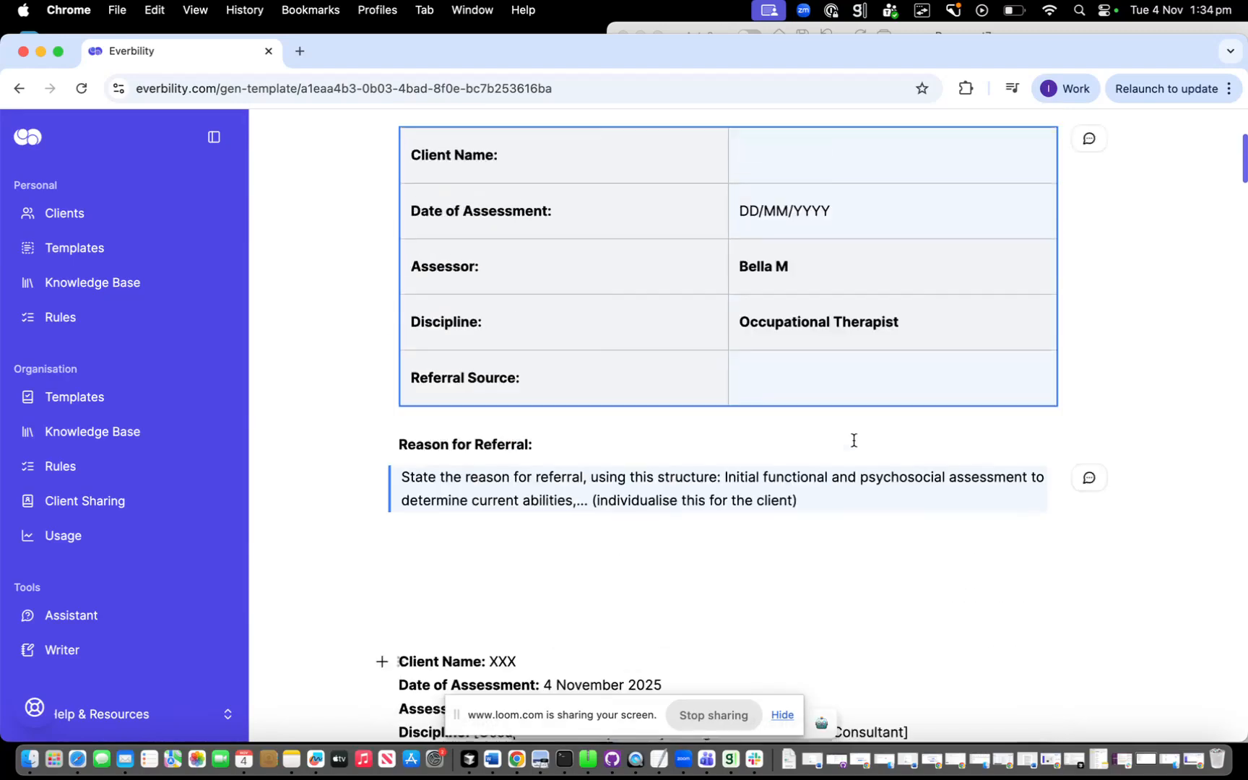
scroll(787, 506, down, 2)
key(super+v)
scroll(926, 550, down, 2)
text(/ Unknown)
click(988, 591)
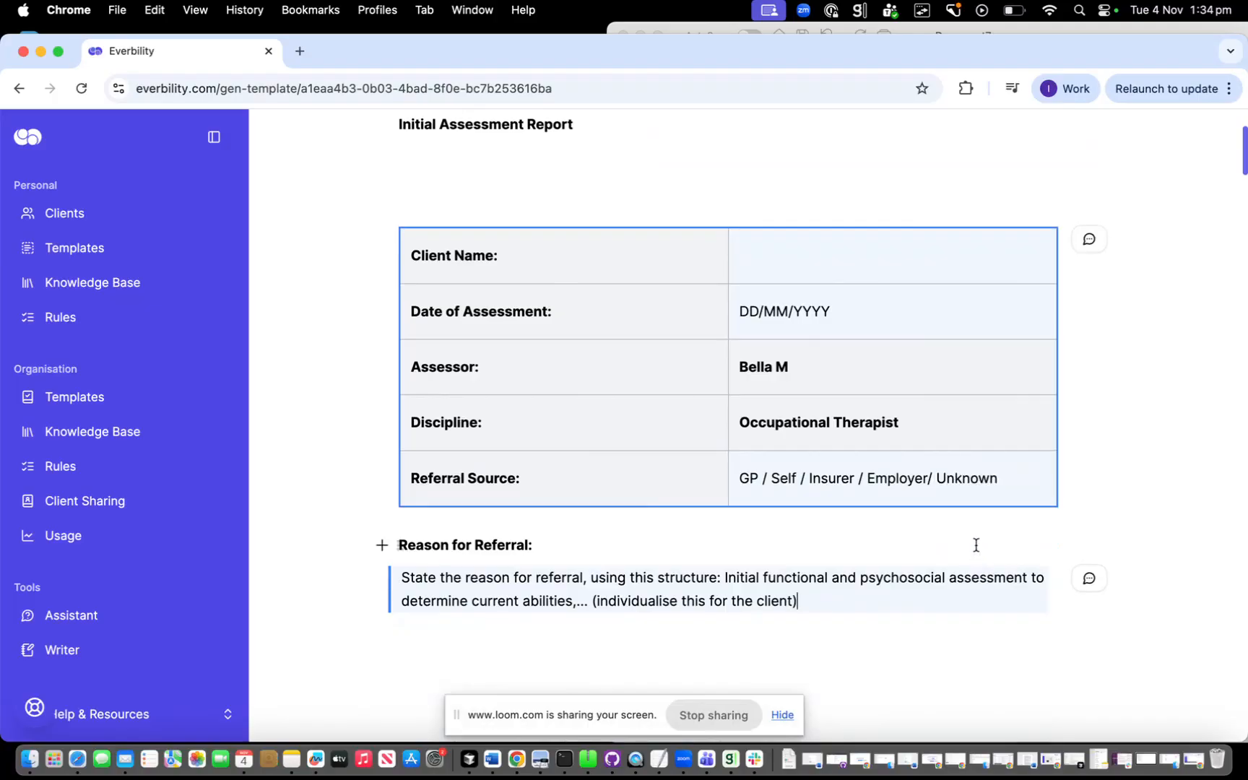
Insert several blank lines between the client details table and the Reason for Referral heading
scroll(956, 530, down, 1)
scroll(957, 530, up, 2)
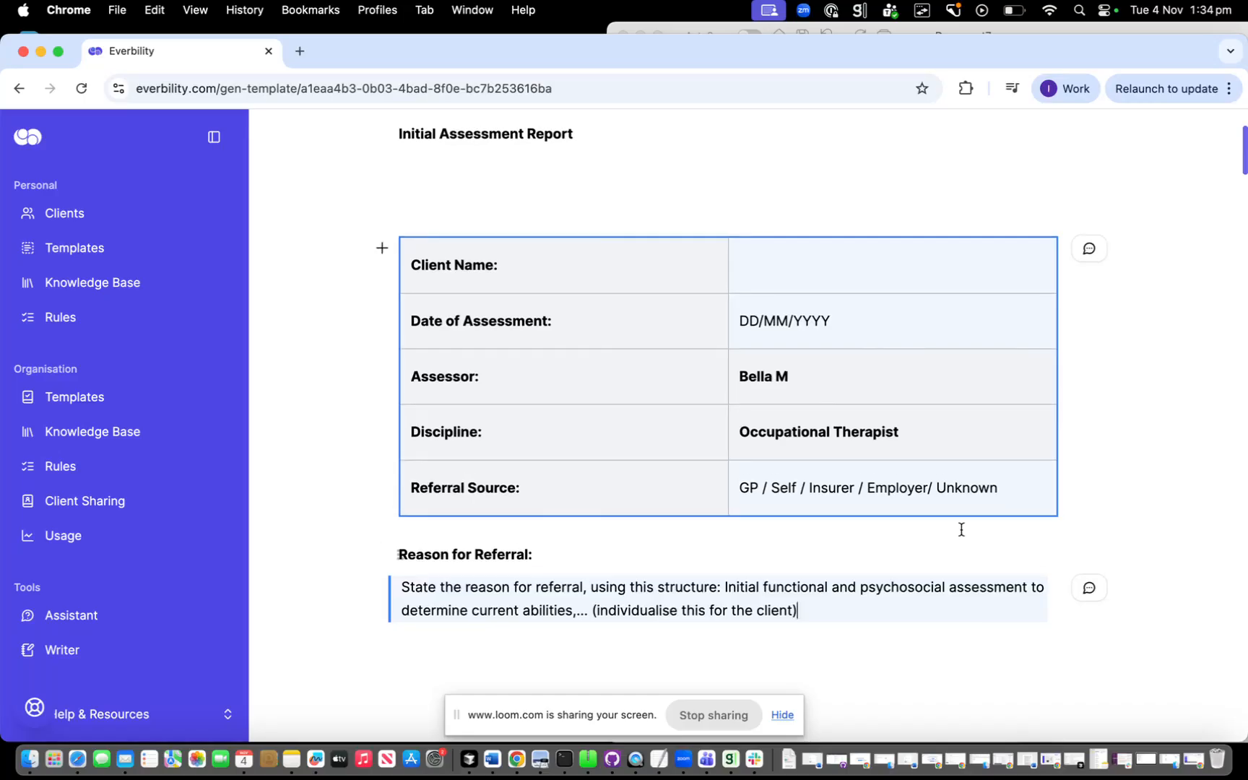
click(400, 554)
key(Return)
key(Return)
key(Return)
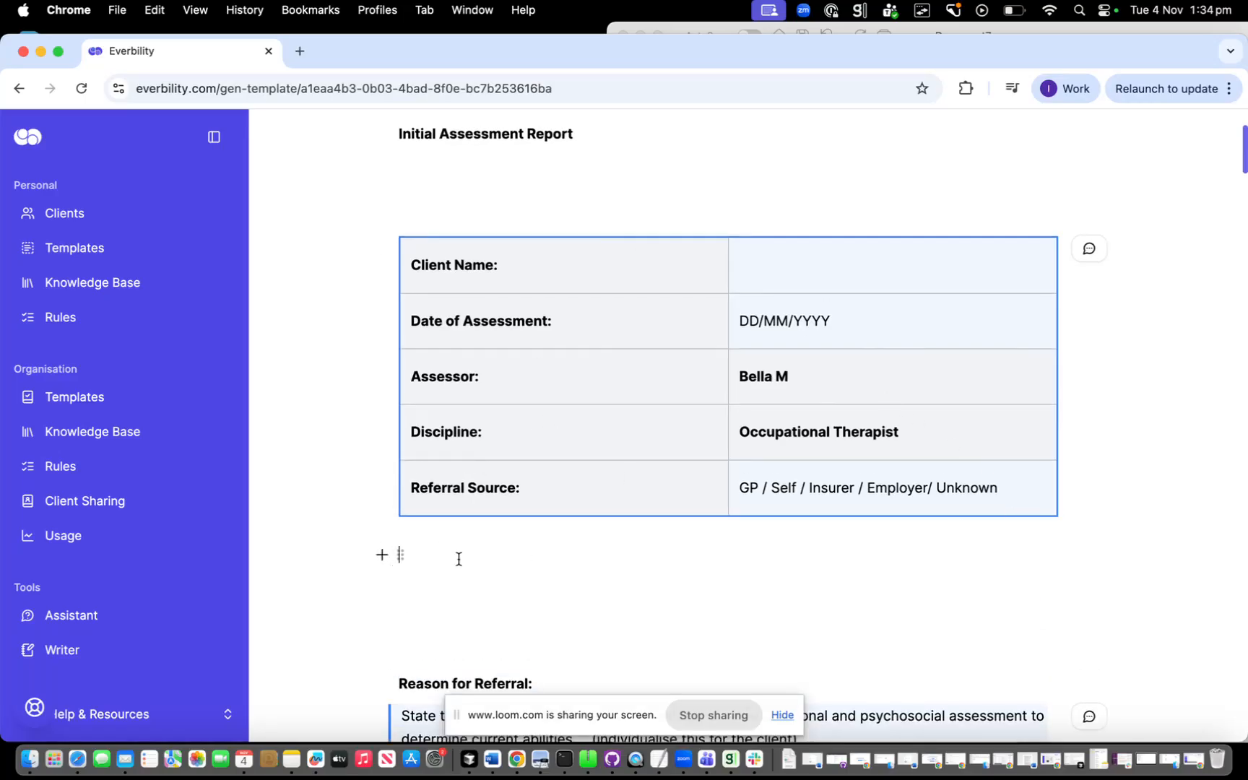
scroll(459, 559, down, 1)
key(Return)
Move the original client details lines, from Client Name through Reason for Referral, into the gap below the table
scroll(476, 567, down, 5)
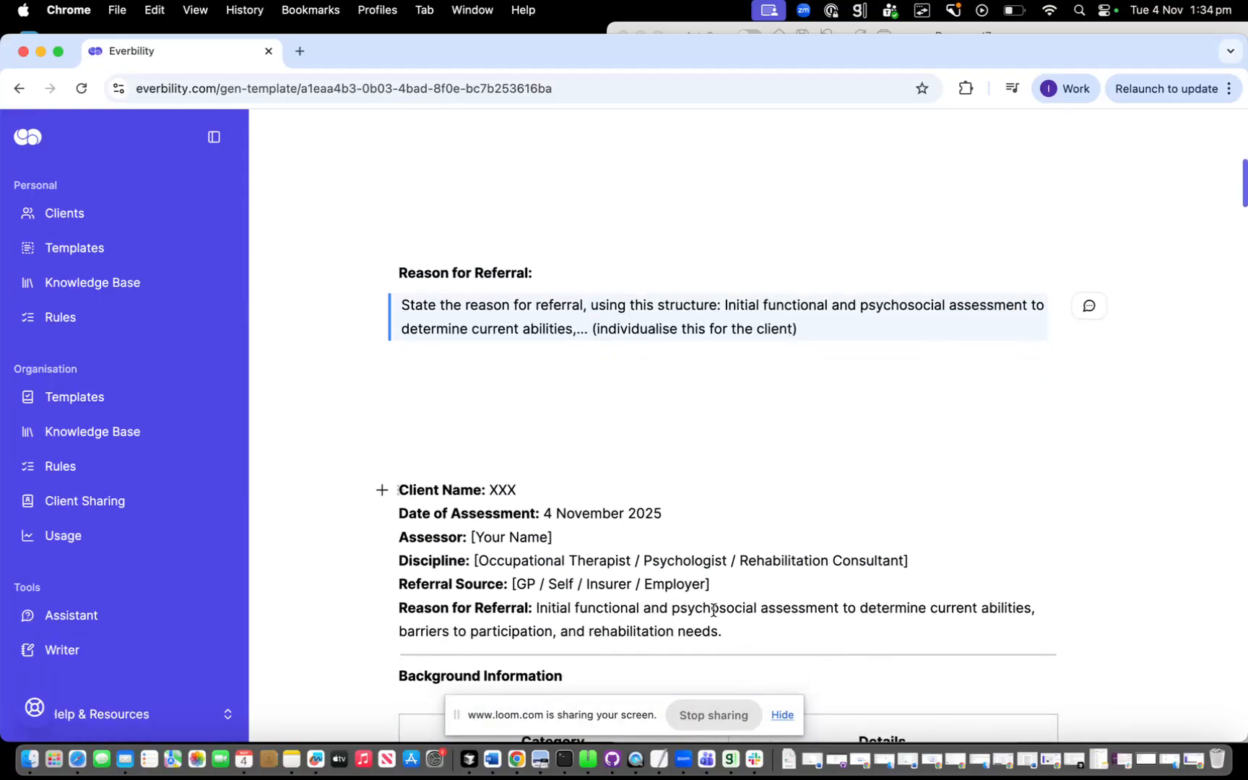
shift+click(732, 627)
key(cmd+c)
scroll(567, 420, up, 3)
click(504, 326)
key(cmd+v)
scroll(613, 387, up, 1)
click(416, 390)
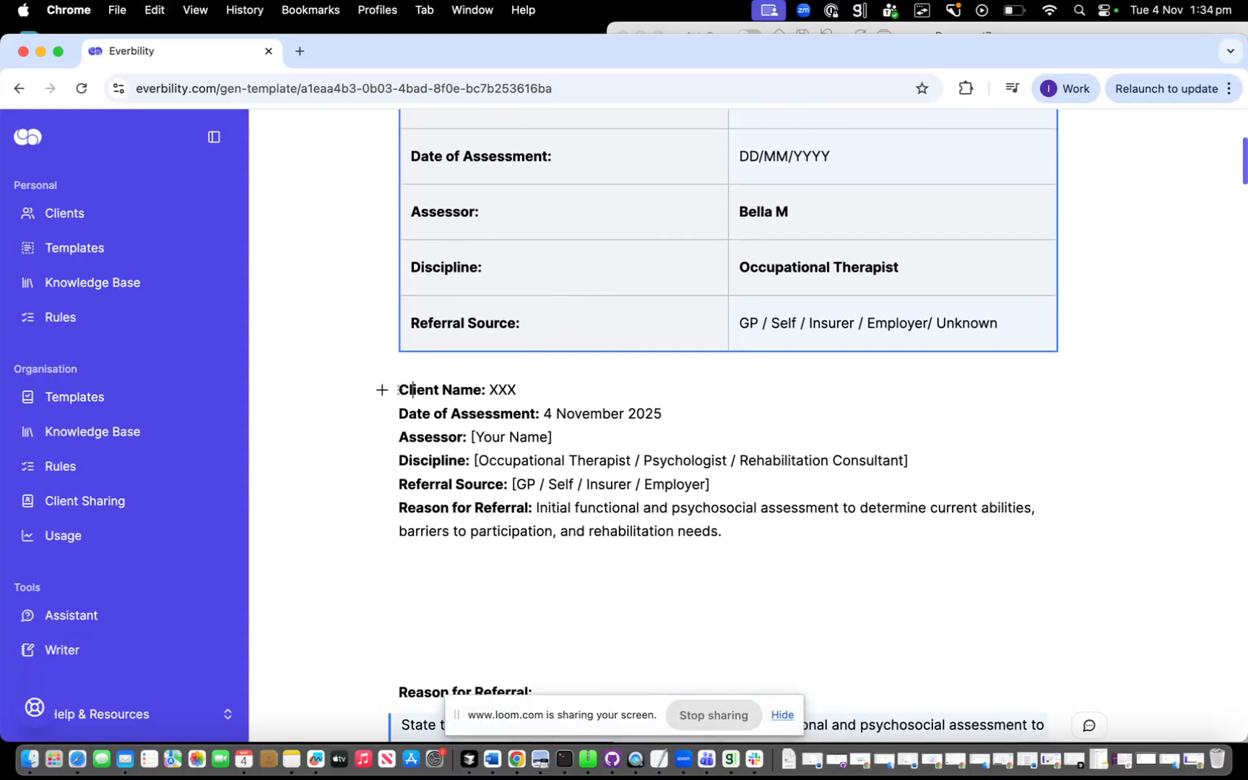
Replace the Client Name placeholder with First Name and Last Name merge tags, and the assessment date with a Date of Assessment tag
scroll(750, 585, up, 3)
click(538, 543)
key(BackSpace)
key(BackSpace)
key(BackSpace)
scroll(583, 570, up, 1)
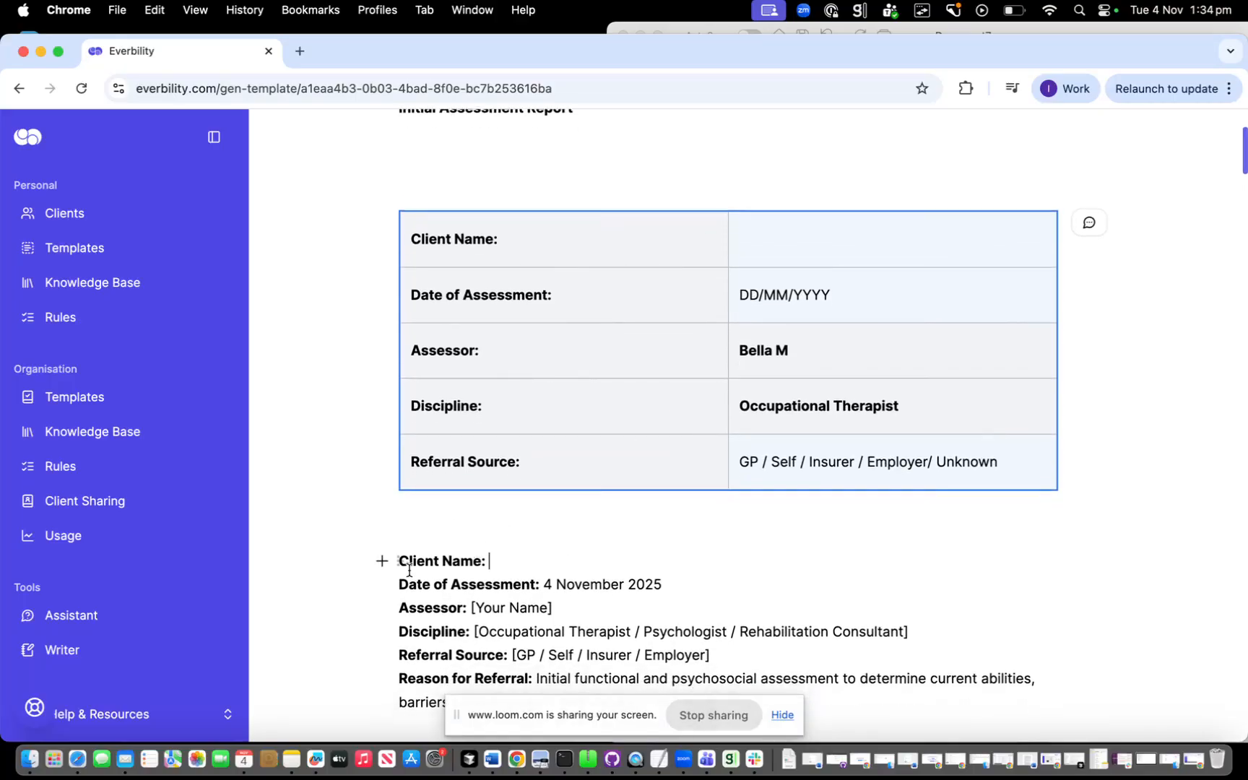
click(382, 564)
mouse_move(416, 615)
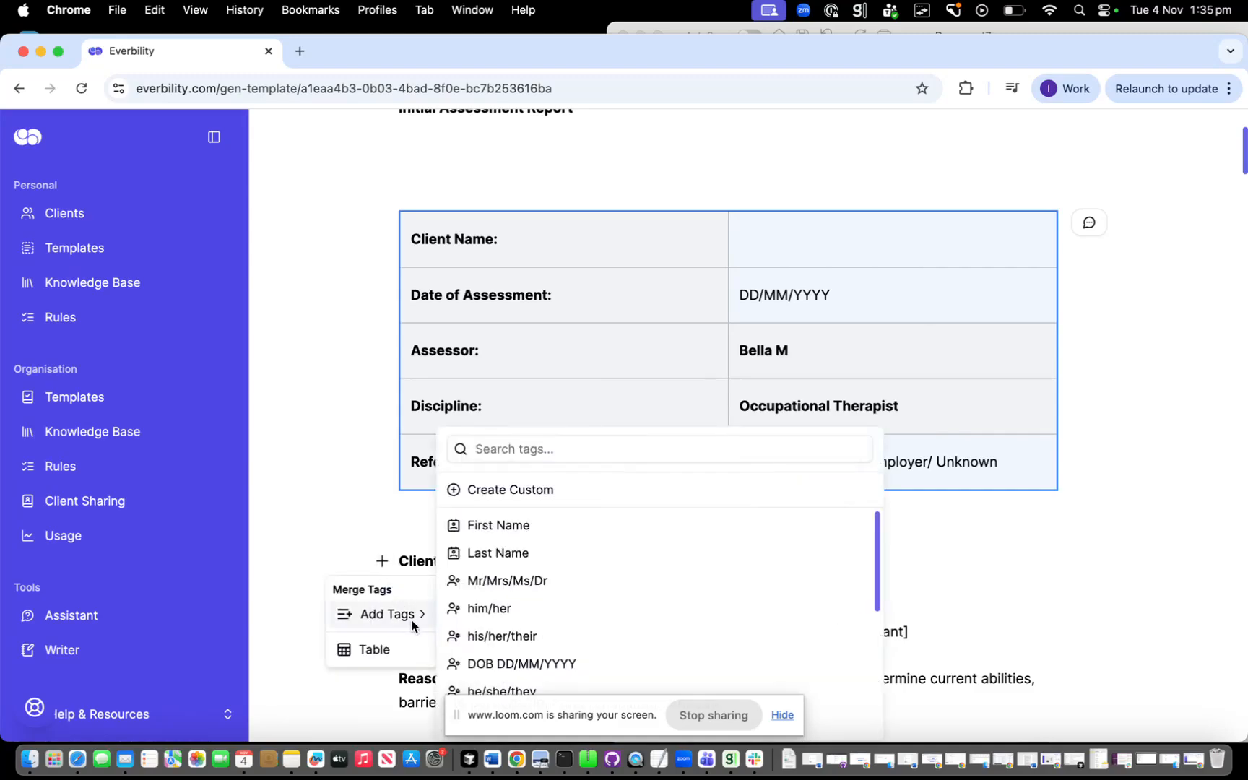
click(498, 524)
click(399, 561)
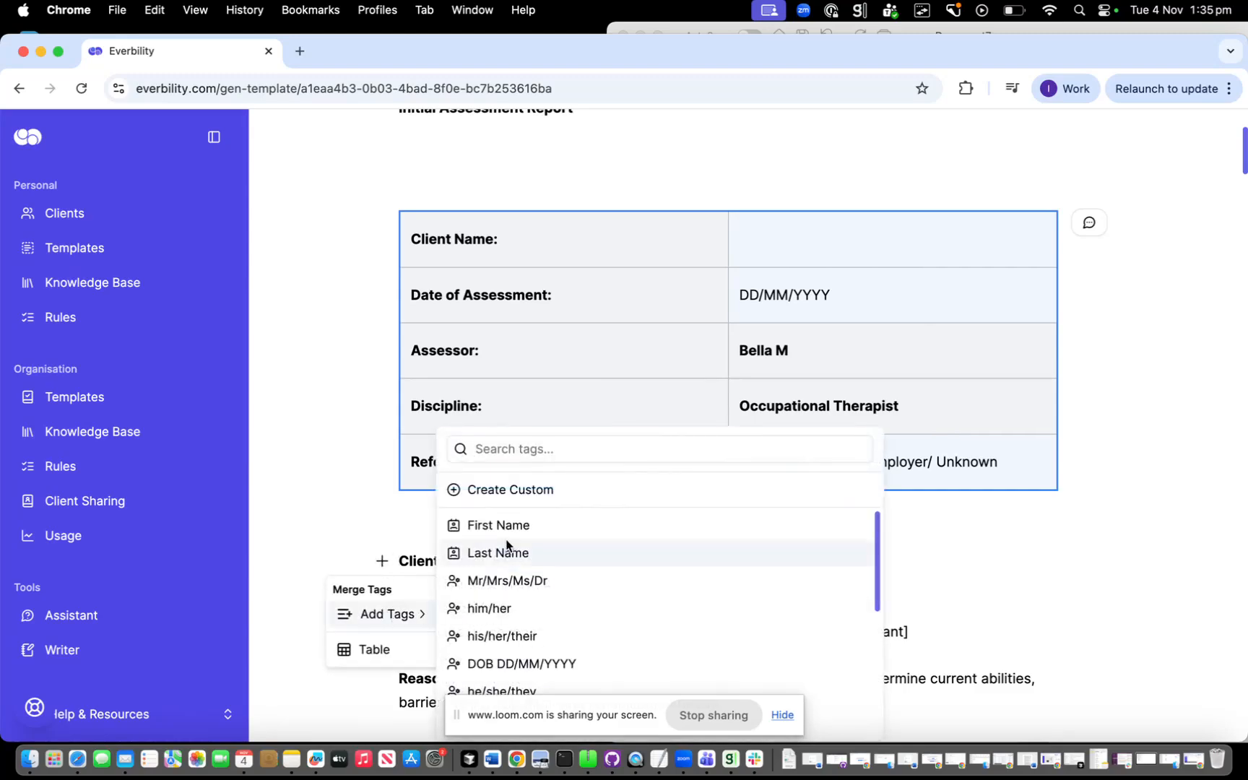
click(516, 553)
scroll(648, 586, down, 2)
Add a bold "Date of Report:" line below the Date of Assessment line
text(Date of)
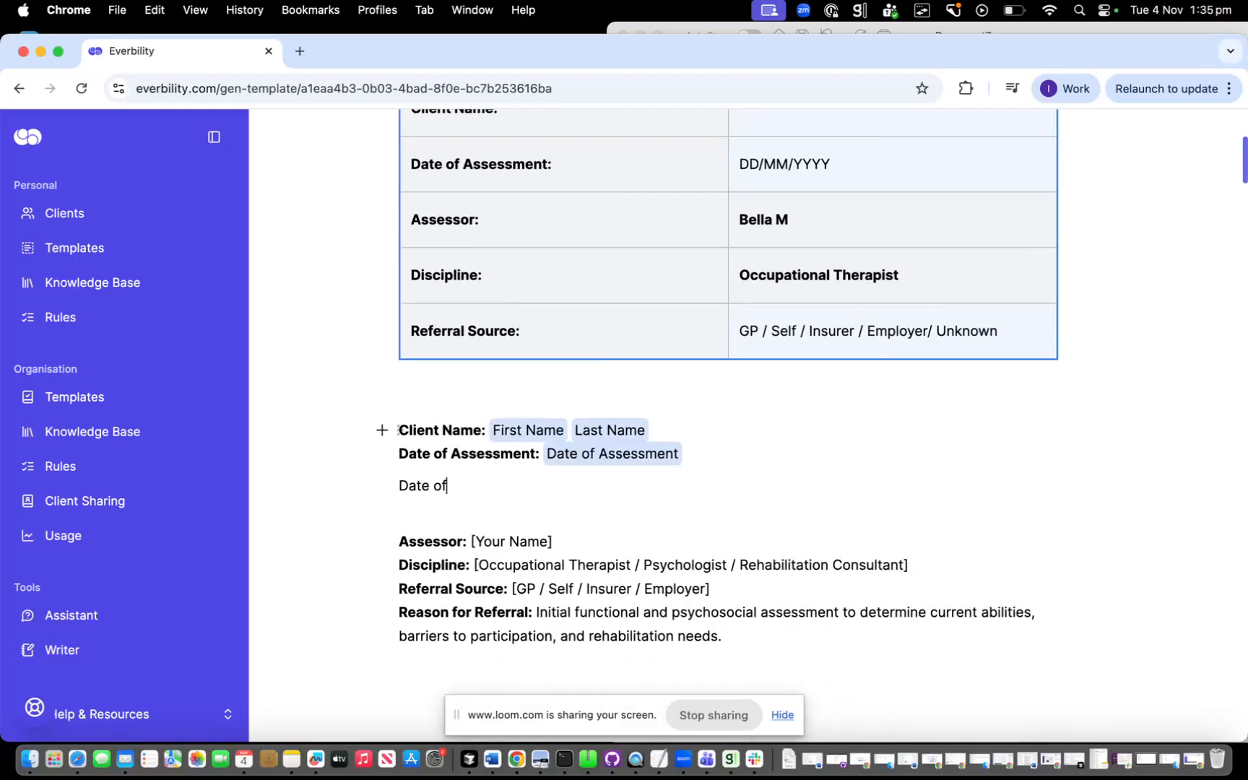
text( Report:)
triple_click(408, 480)
click(409, 453)
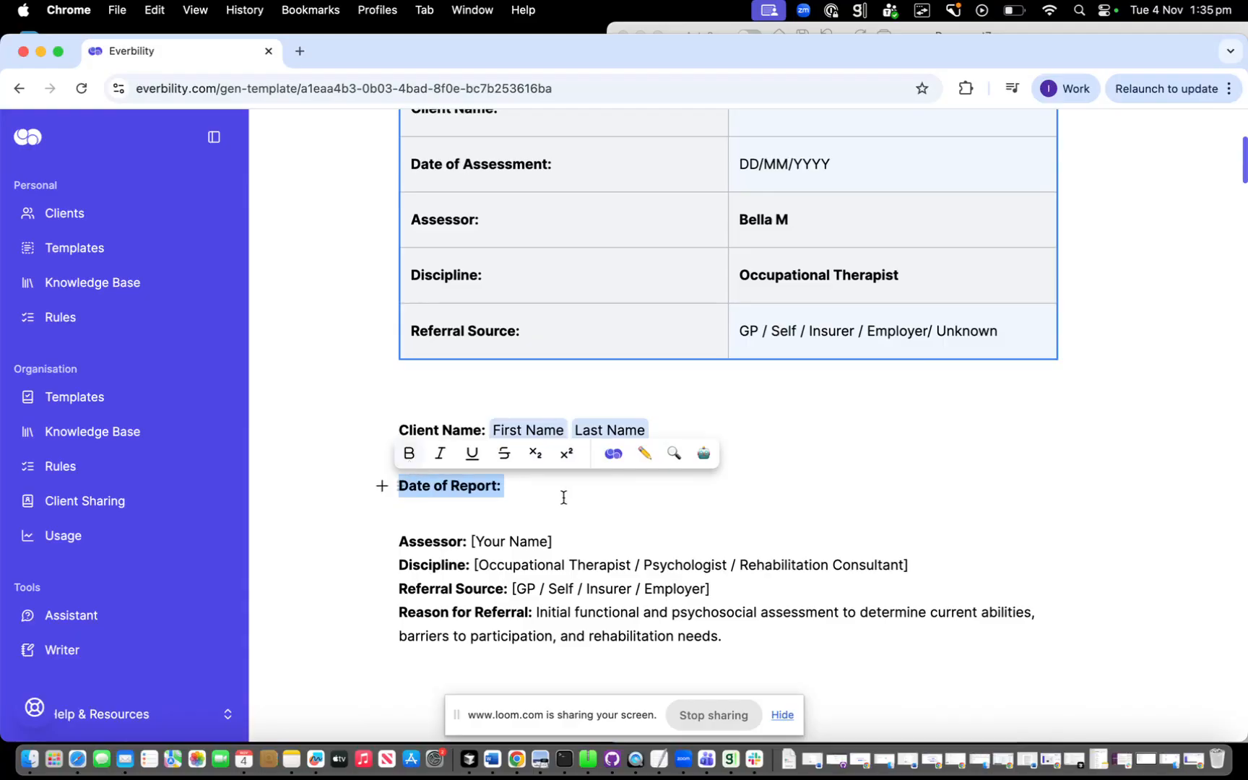
click(521, 488)
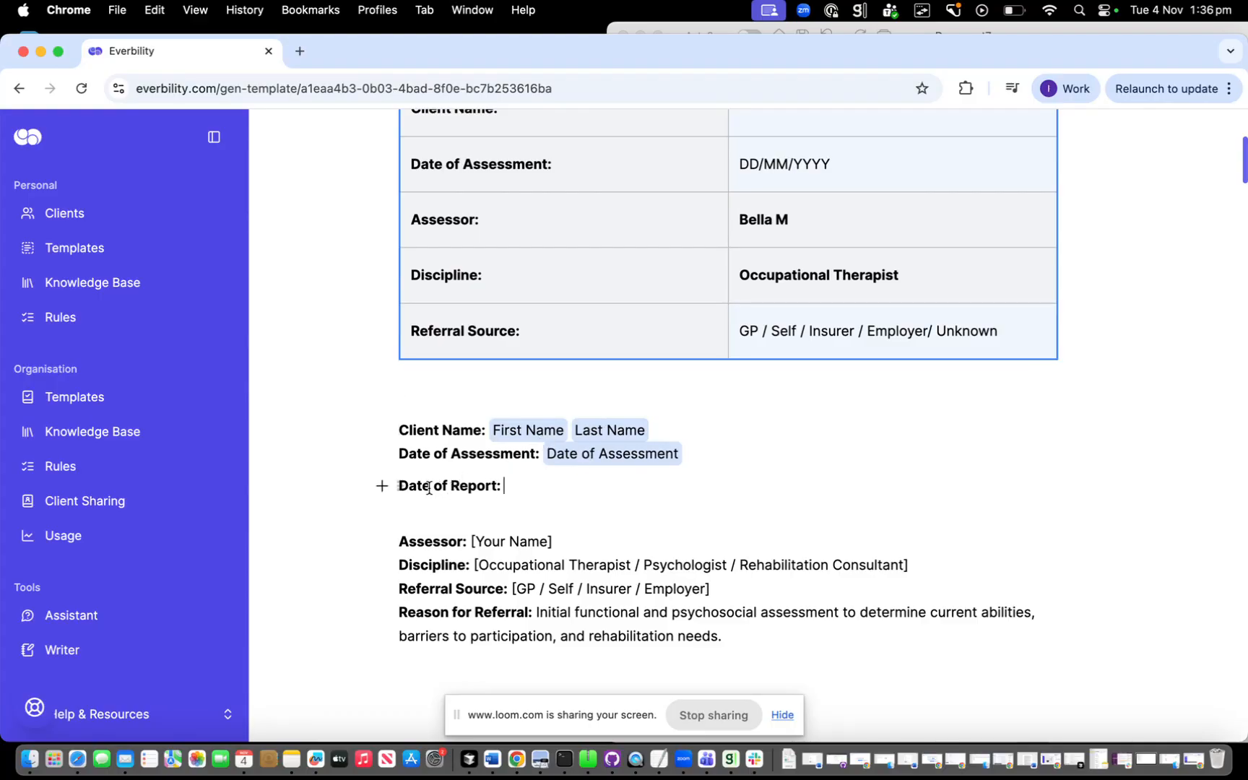
drag(405, 486, 510, 486)
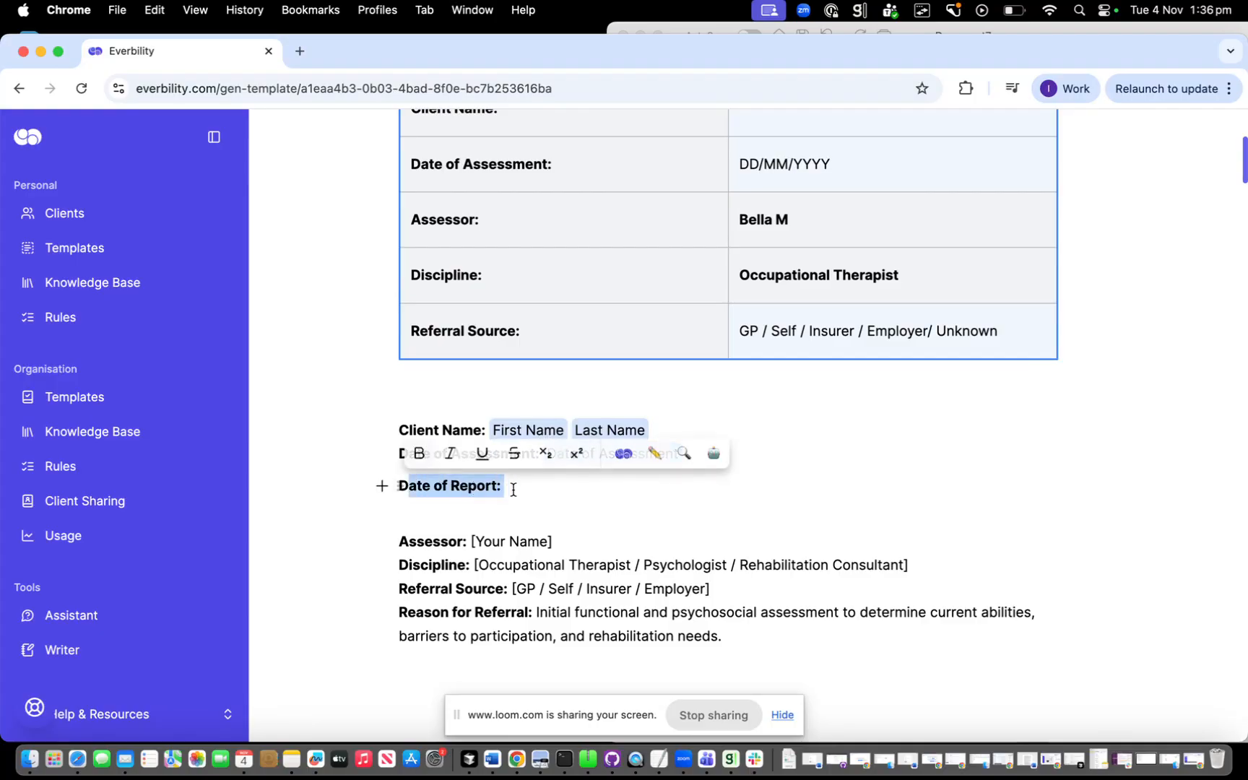
click(516, 489)
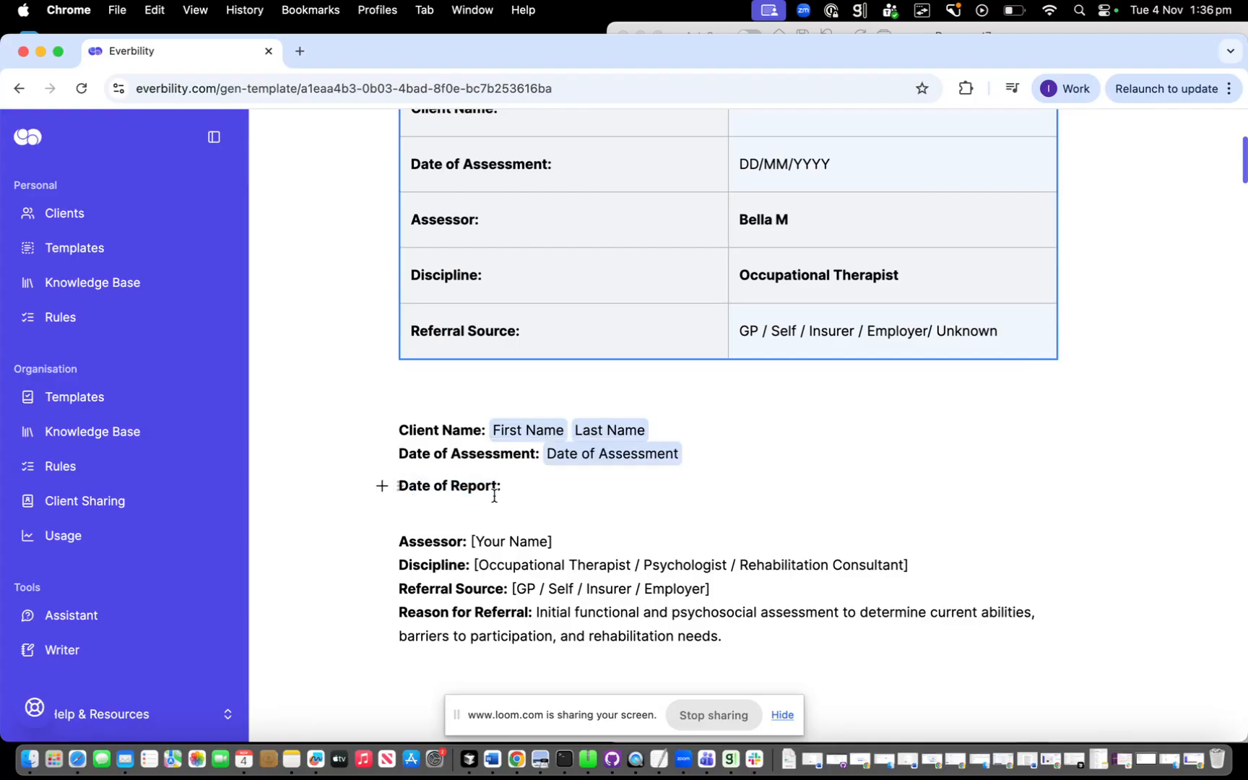
Write "State today's date as DD/MM/YYYY" below the Date of Report label, in regular weight instead of bold
key(Return)
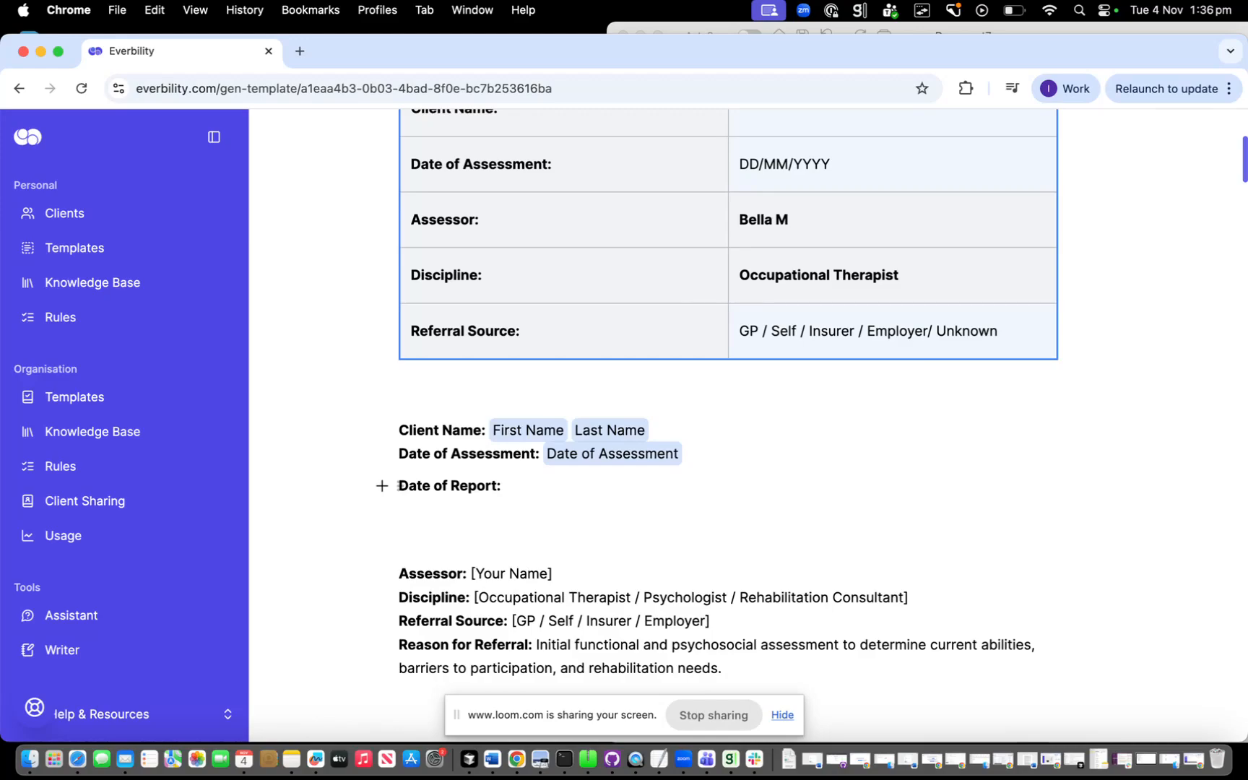
text(State today's date as DD)
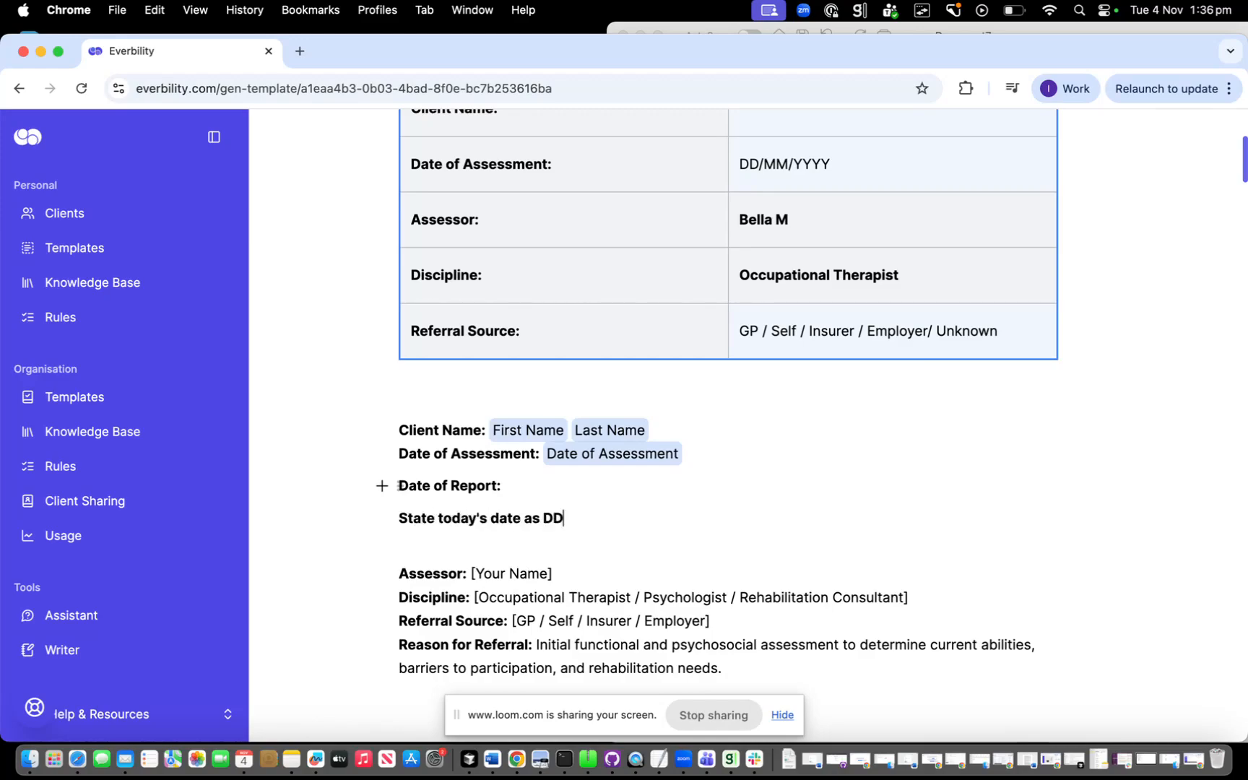
text(/MM/YYYY)
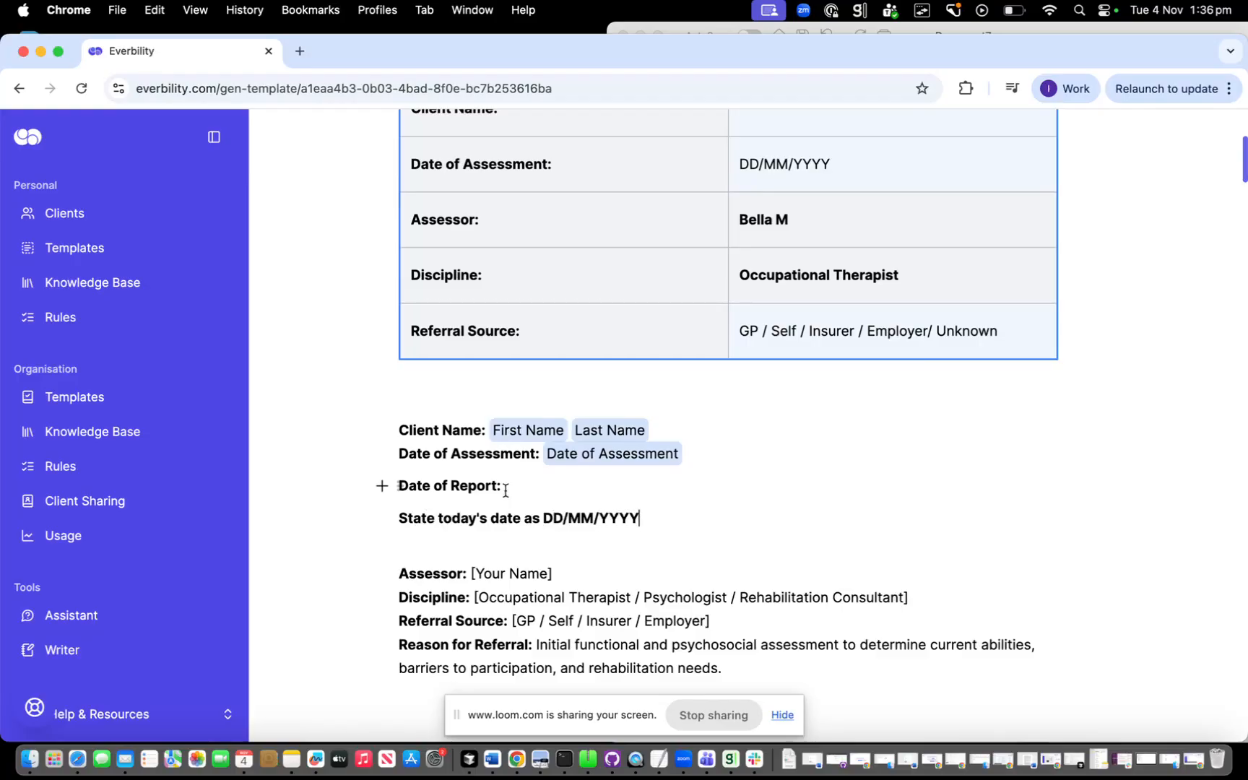
shift+click(436, 524)
key(shift+Left)
key(shift+Left)
key(shift+Left)
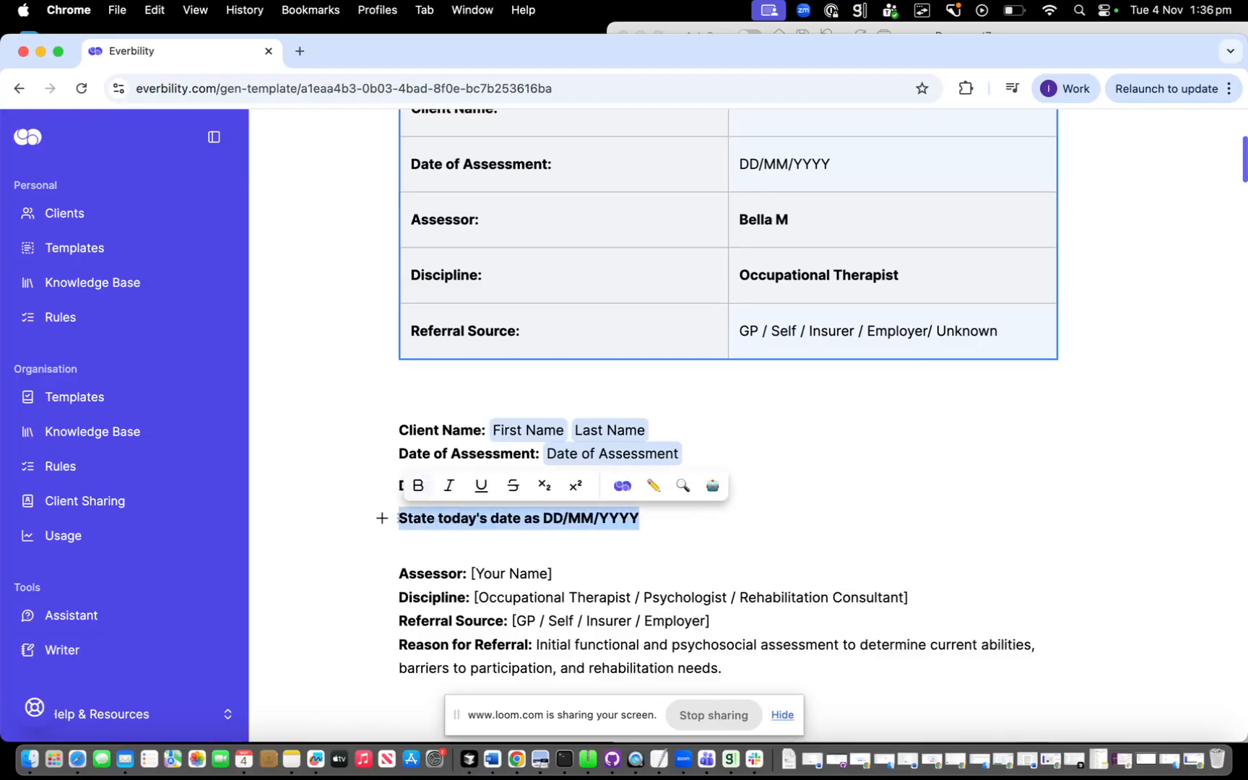
click(409, 485)
click(720, 540)
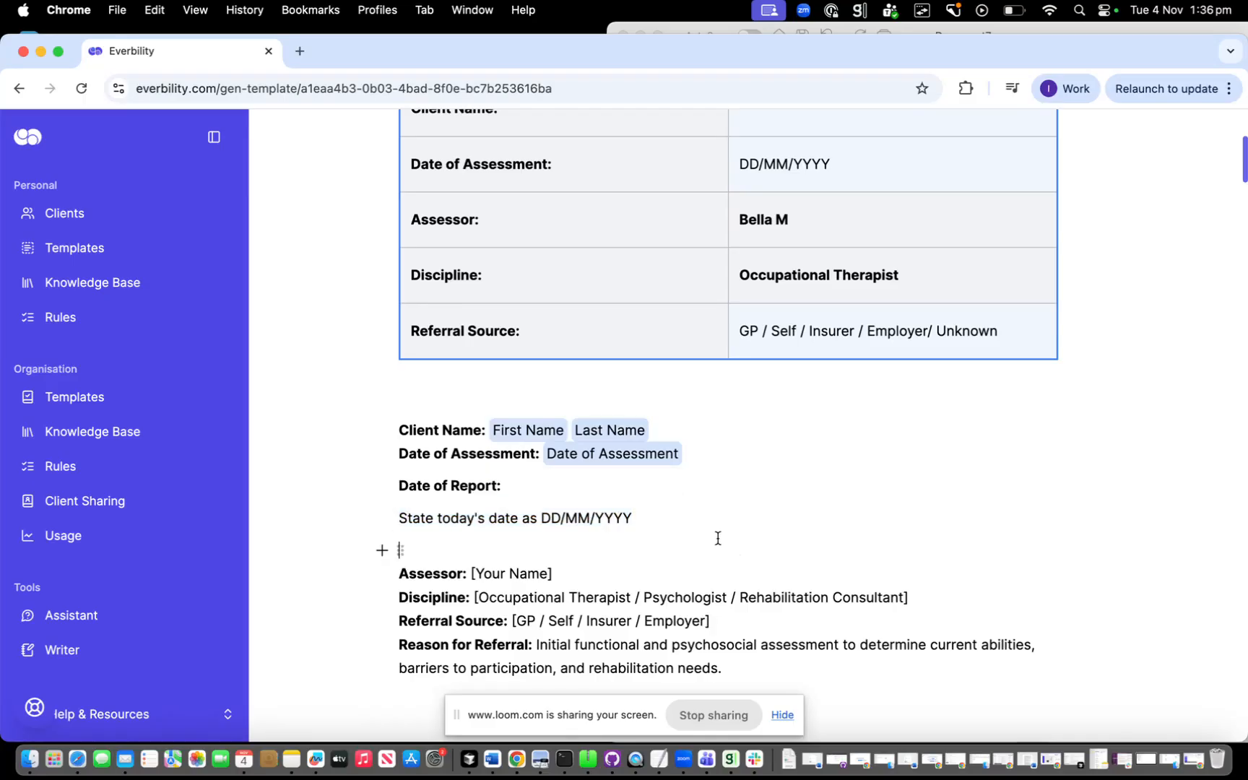
Turn the "State today's date as DD/MM/YYYY" line into an Everbility instruction block and delete the blank line above Assessor
click(544, 520)
drag(543, 521, 634, 519)
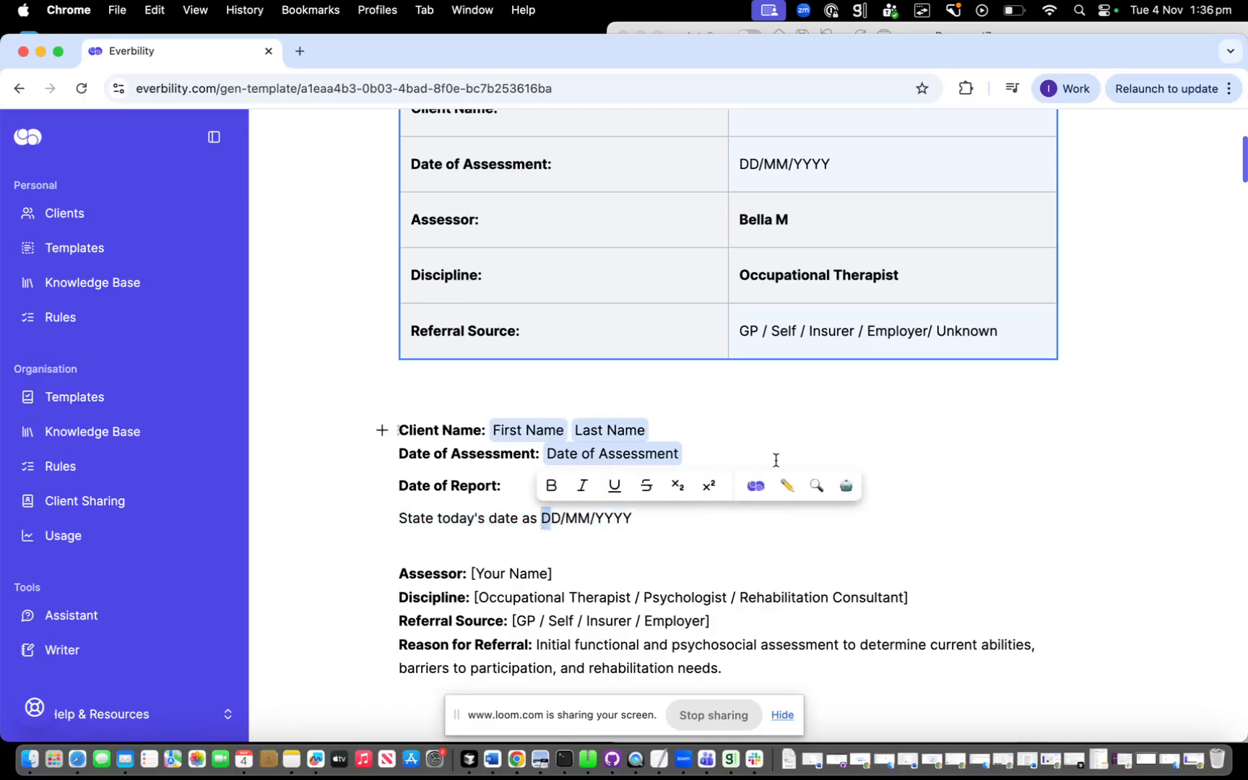
click(755, 486)
scroll(681, 581, down, 2)
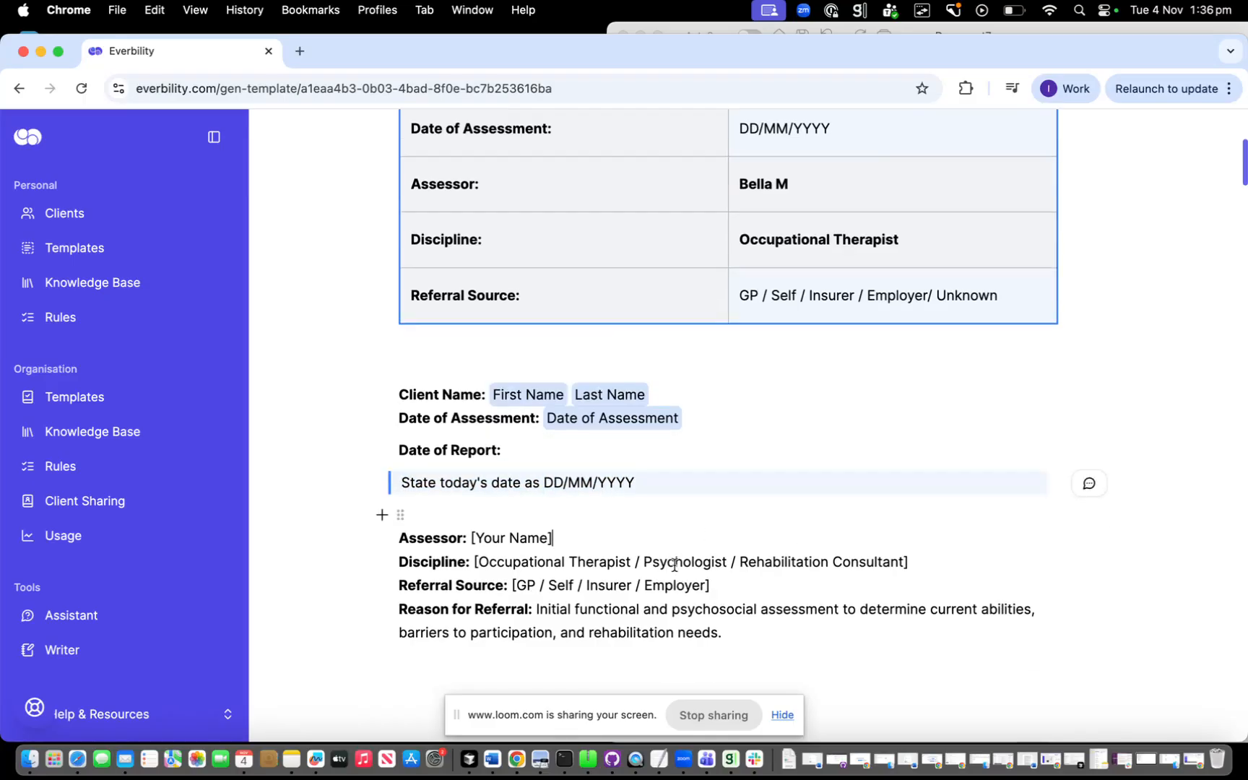
click(499, 481)
key(Delete)
Compare the client details table with the merge-tag lines below it, and review the Reason for Referral and Background Information headings
drag(557, 491, 471, 492)
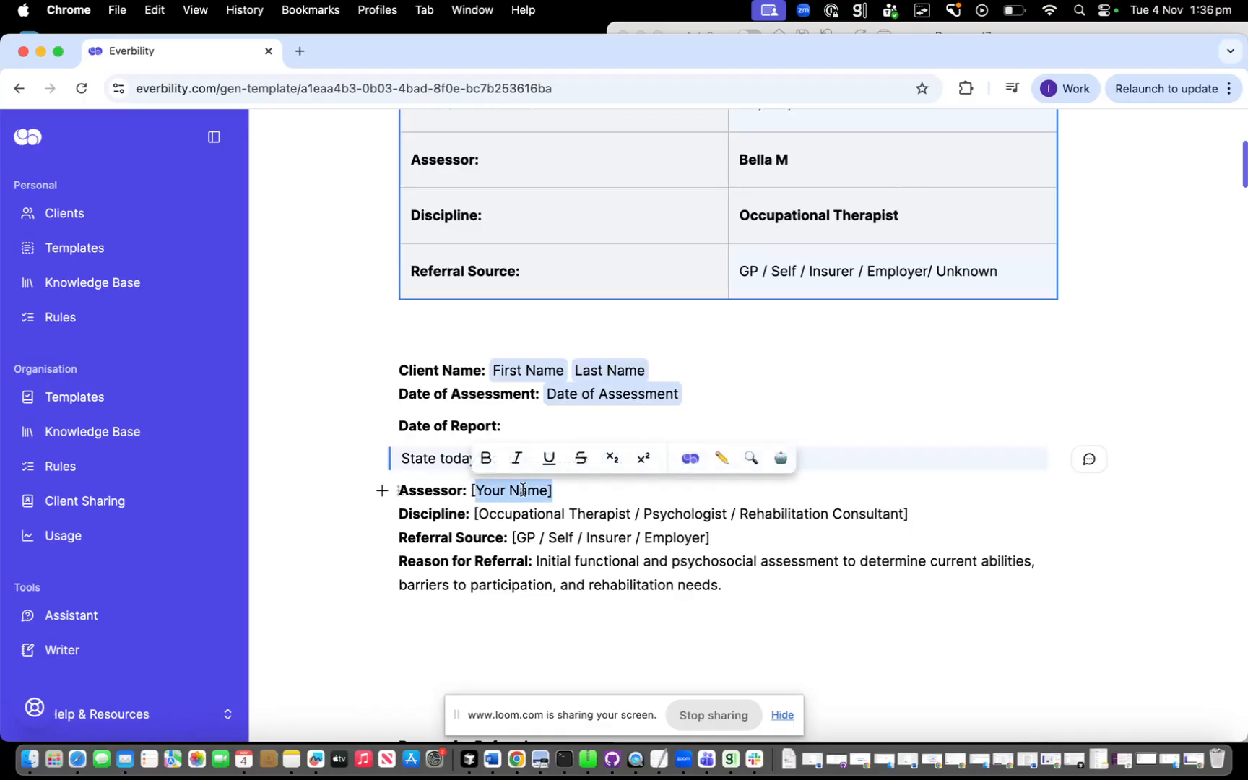
click(579, 516)
scroll(579, 516, up, 4)
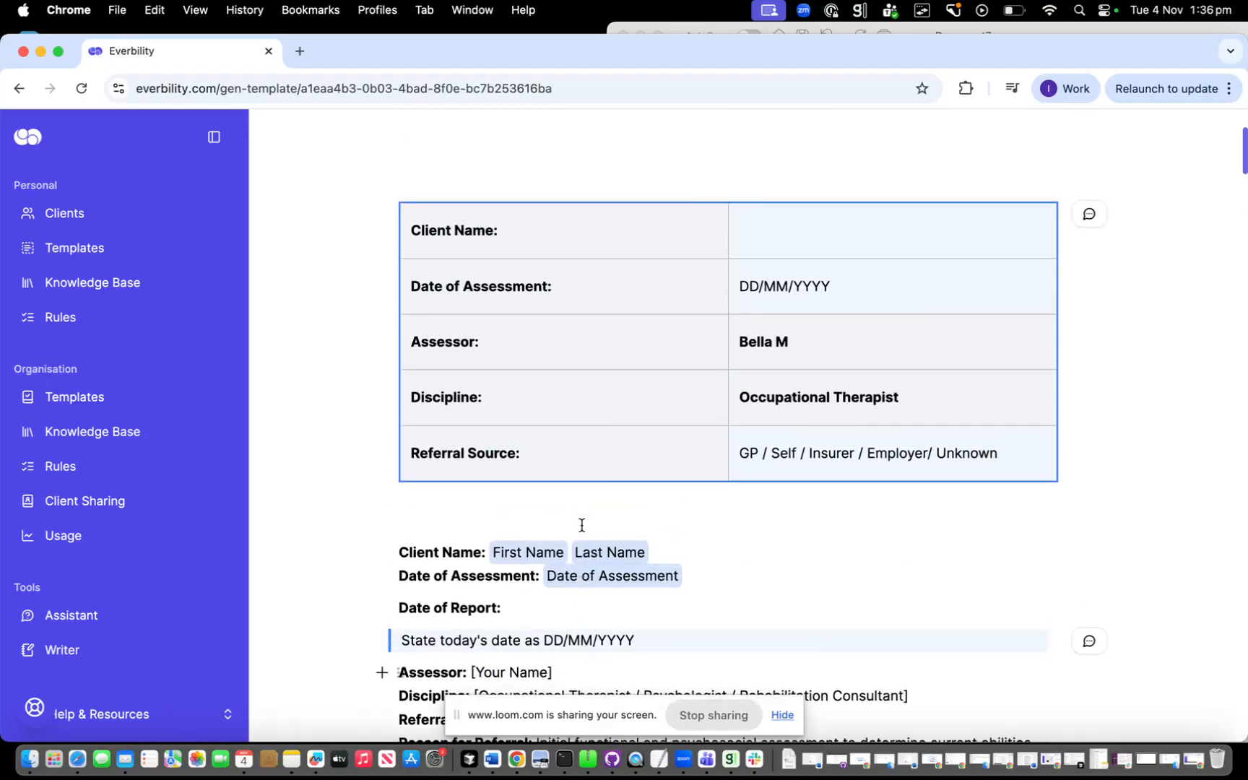
scroll(687, 436, down, 1)
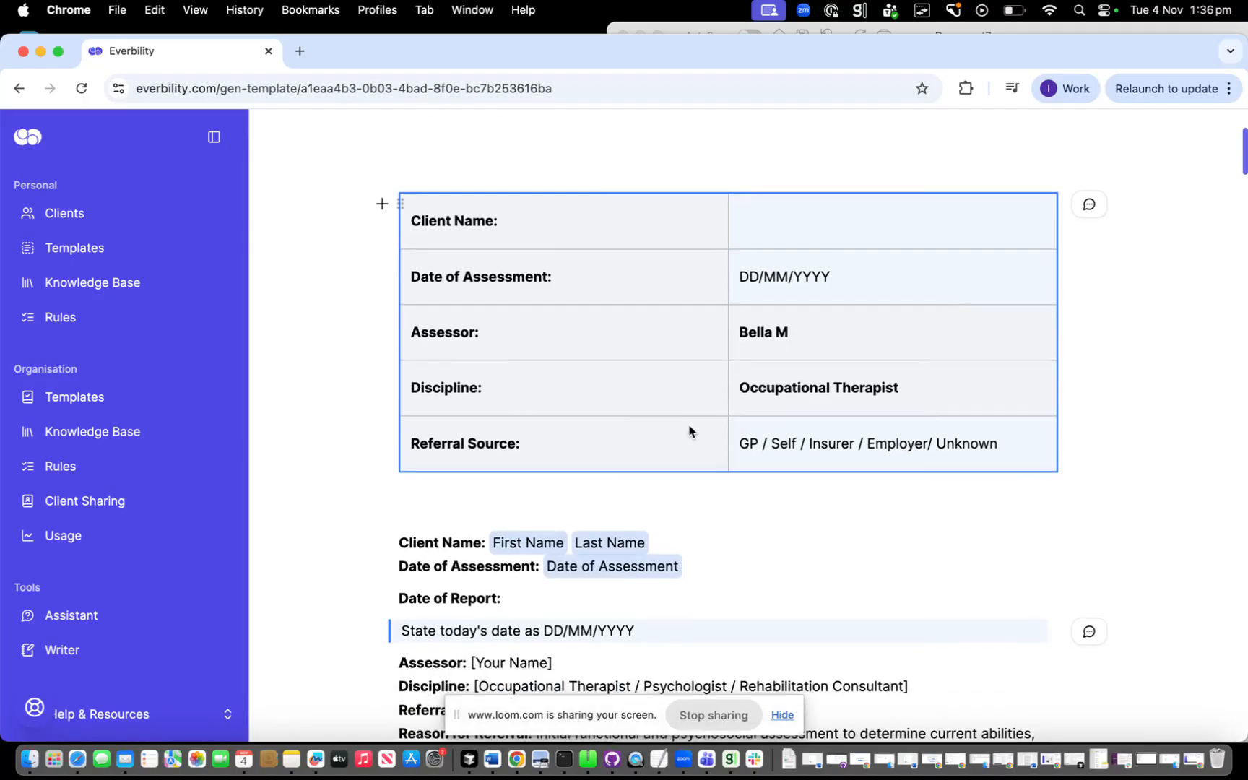
scroll(693, 432, down, 1)
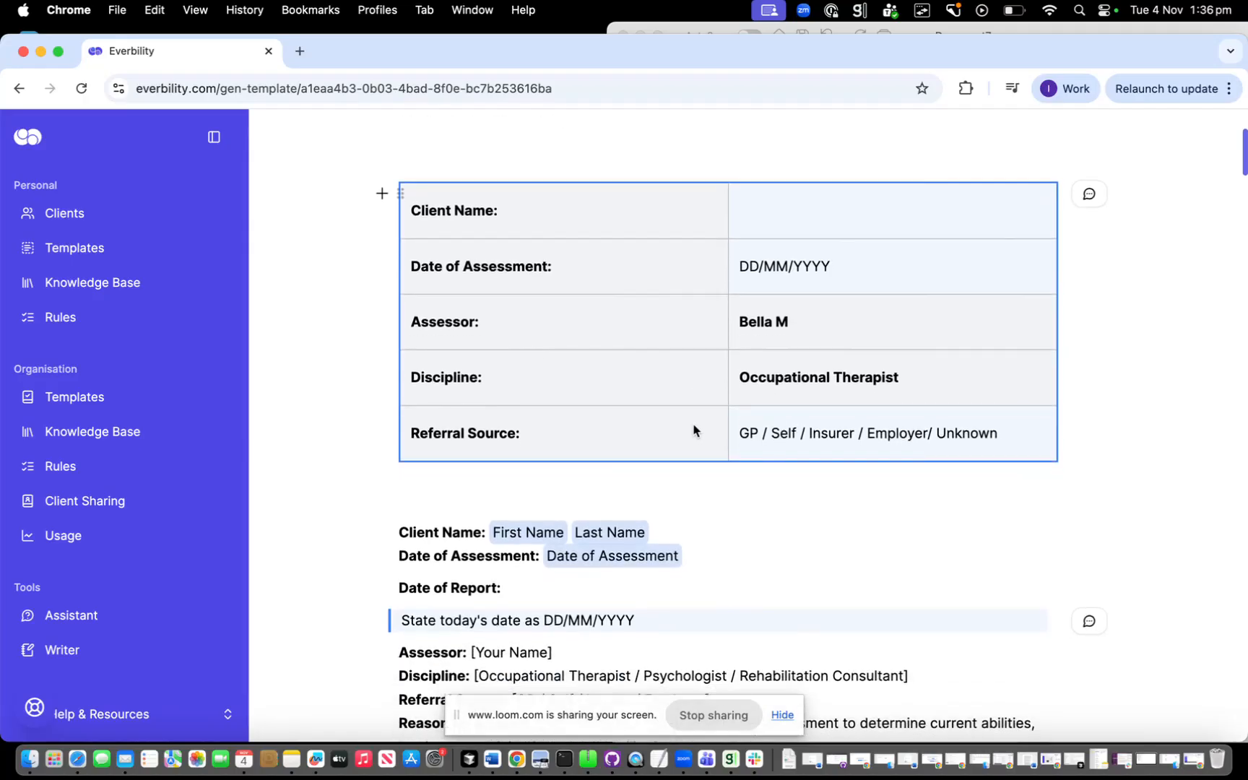
scroll(697, 425, down, 1)
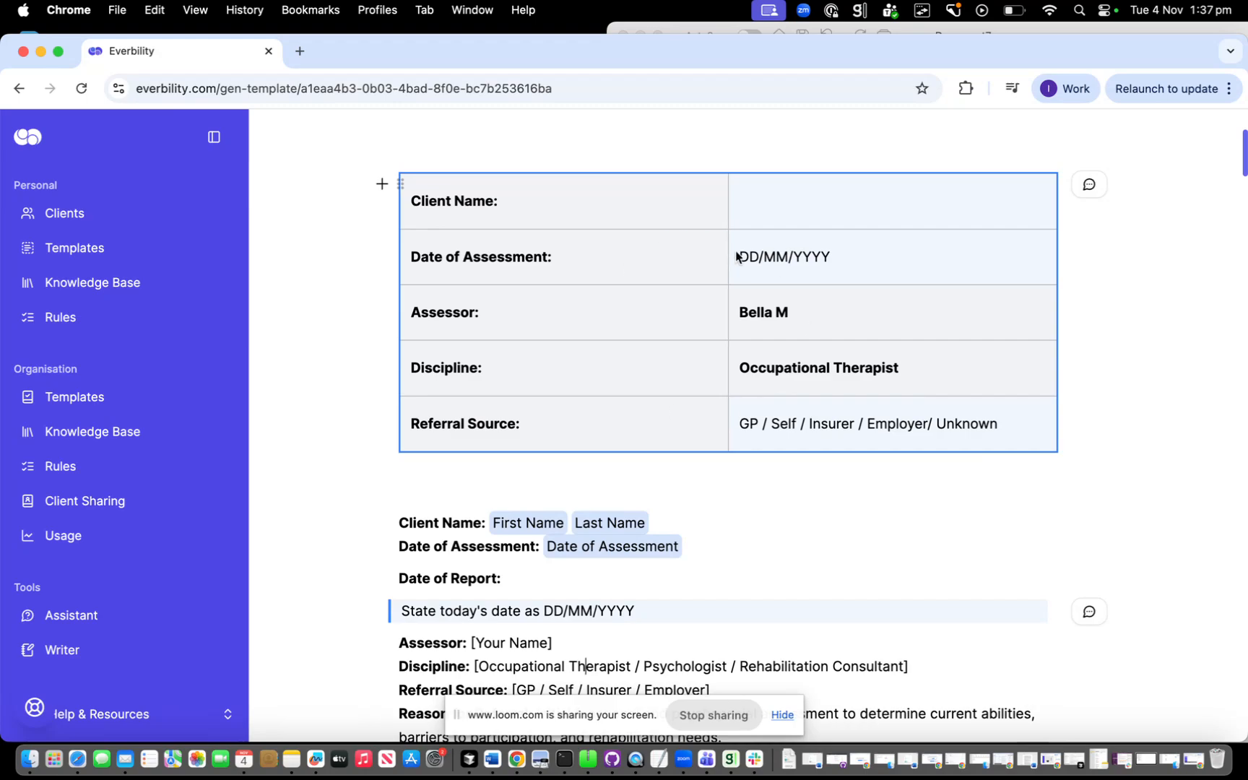
scroll(669, 268, down, 5)
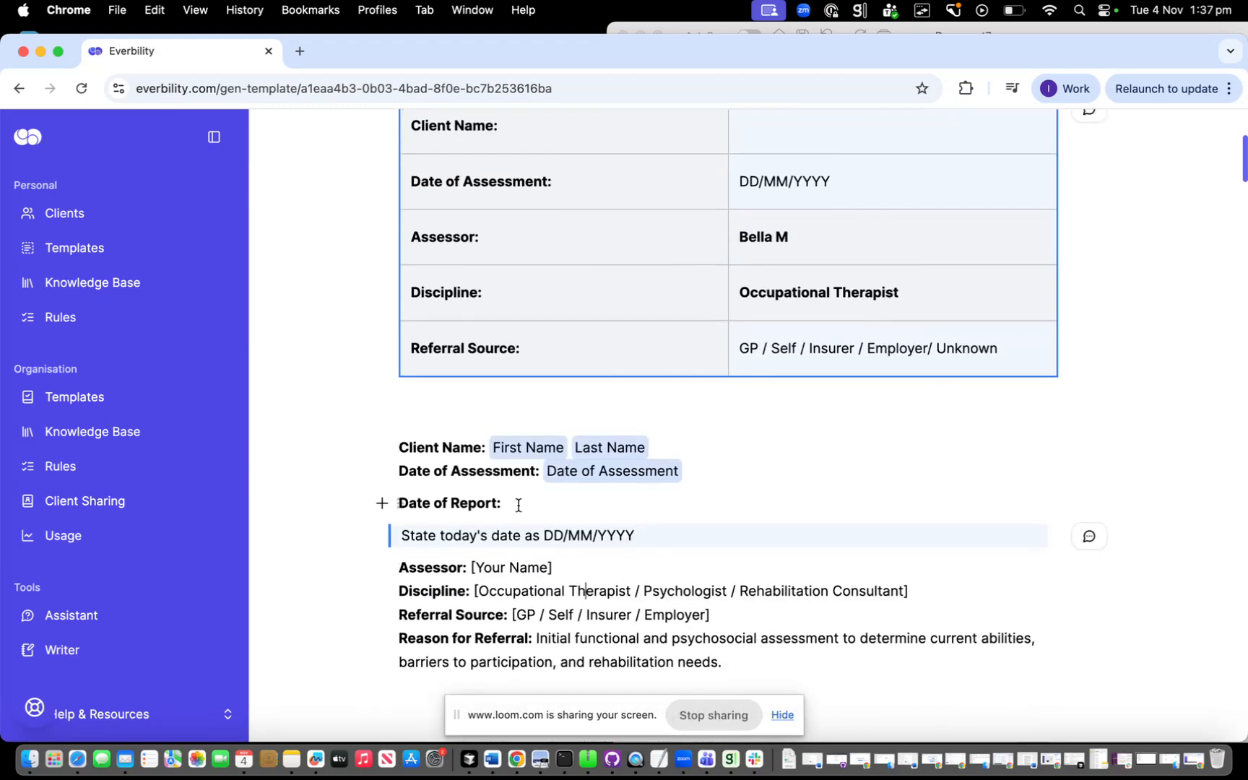
scroll(615, 195, up, 3)
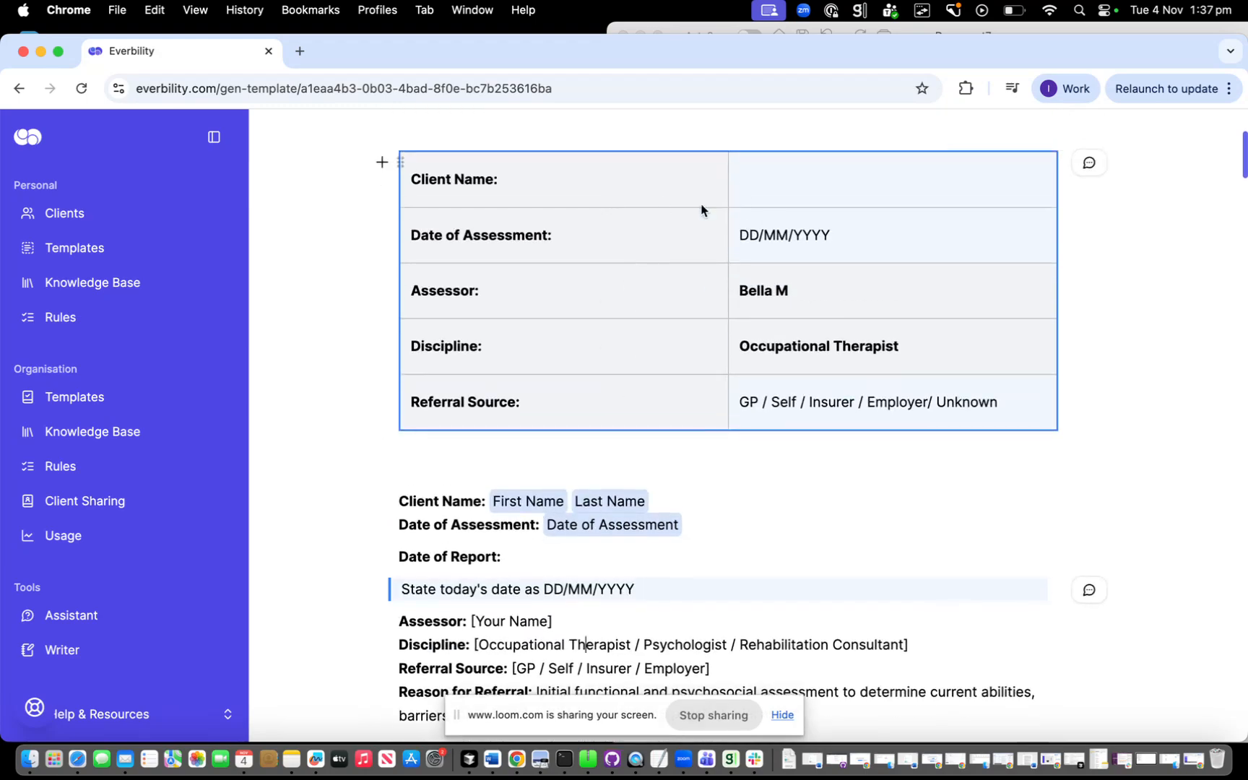
scroll(707, 233, down, 10)
scroll(980, 251, up, 2)
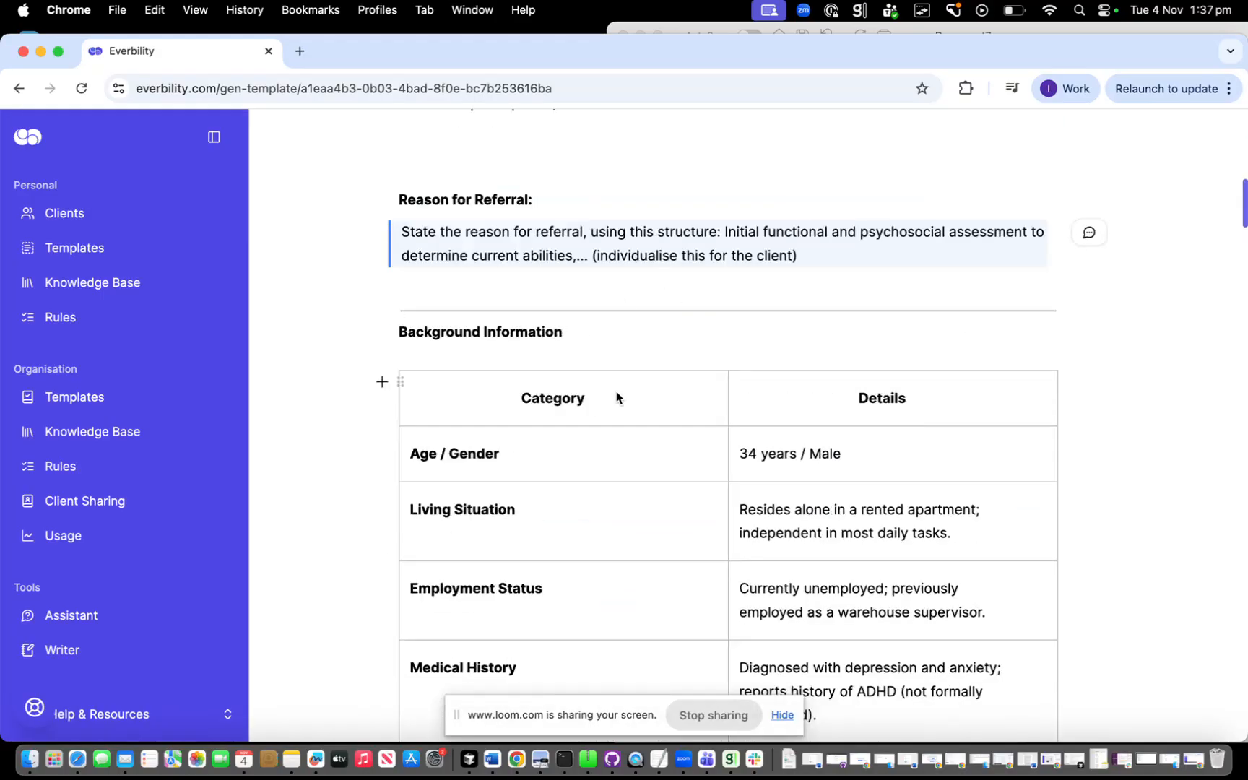
drag(577, 332, 397, 333)
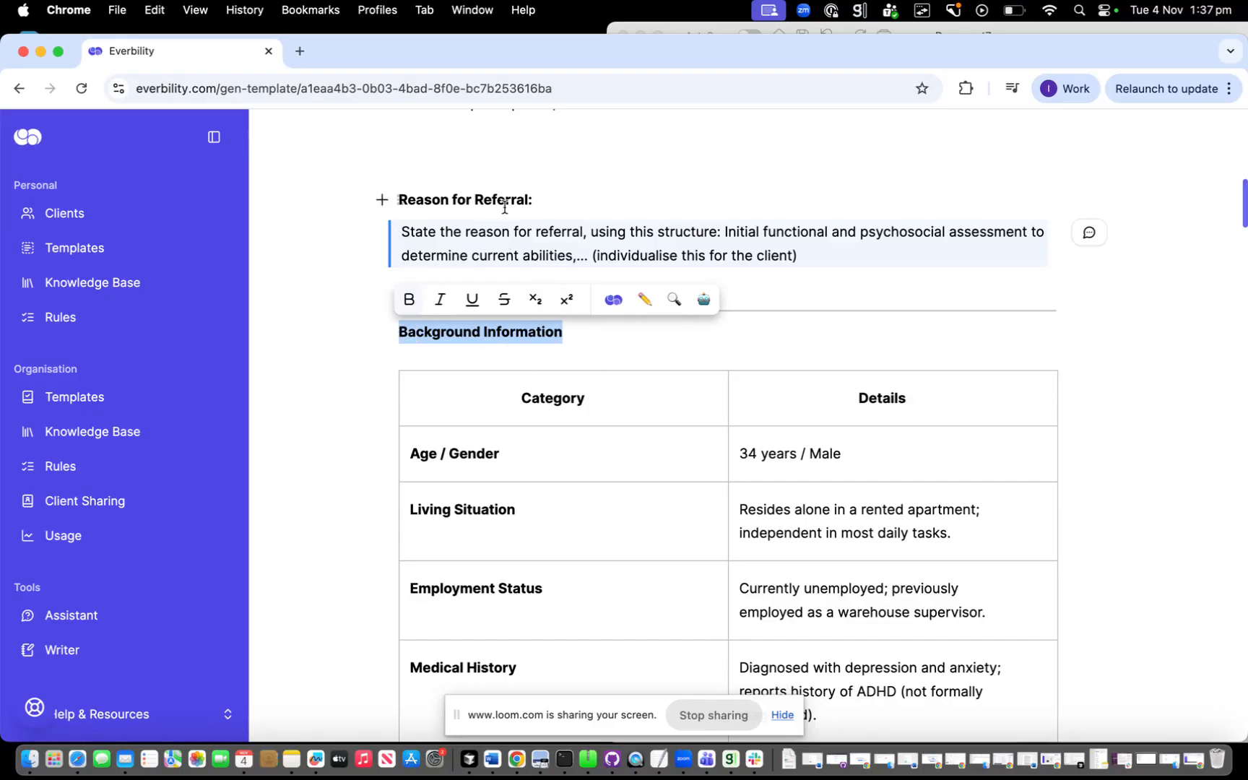
scroll(504, 207, up, 2)
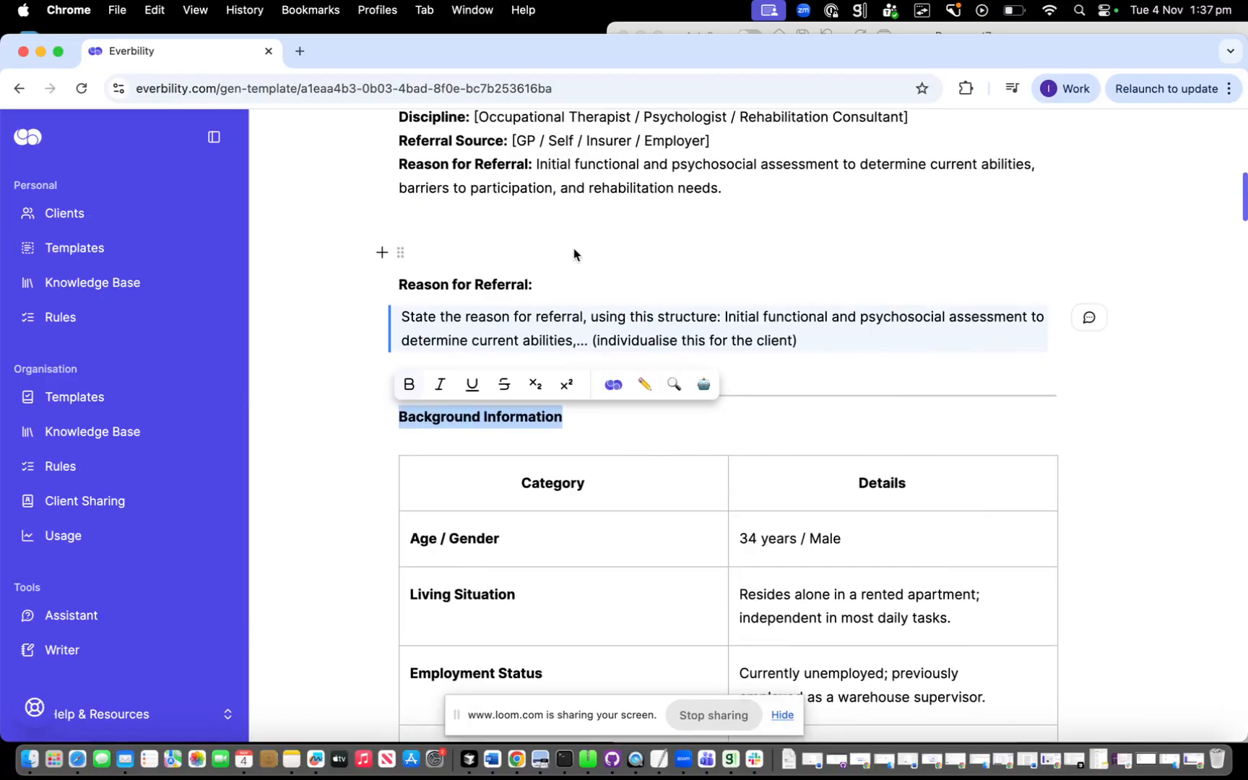
Switch to the original report in Word and select its "Initial Assessment Report" title to examine the formatting
drag(889, 55, 878, 133)
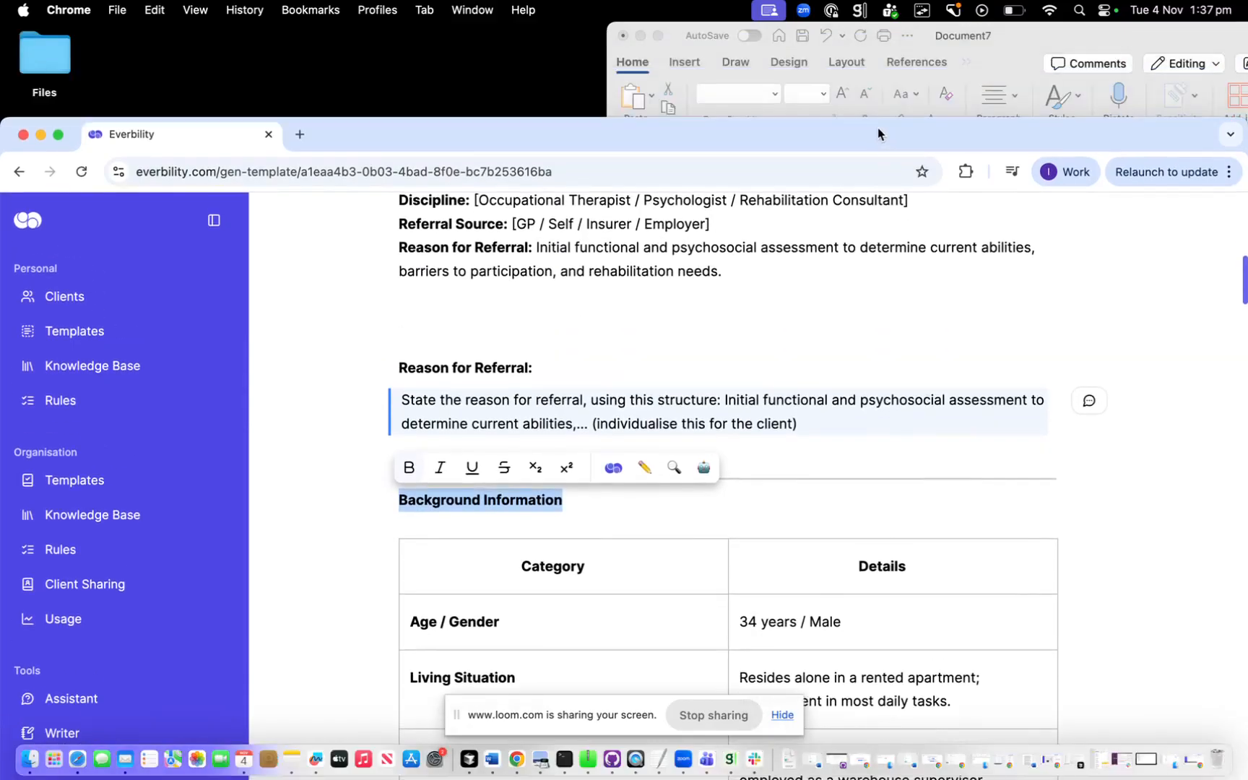
click(998, 52)
drag(1008, 48, 827, 51)
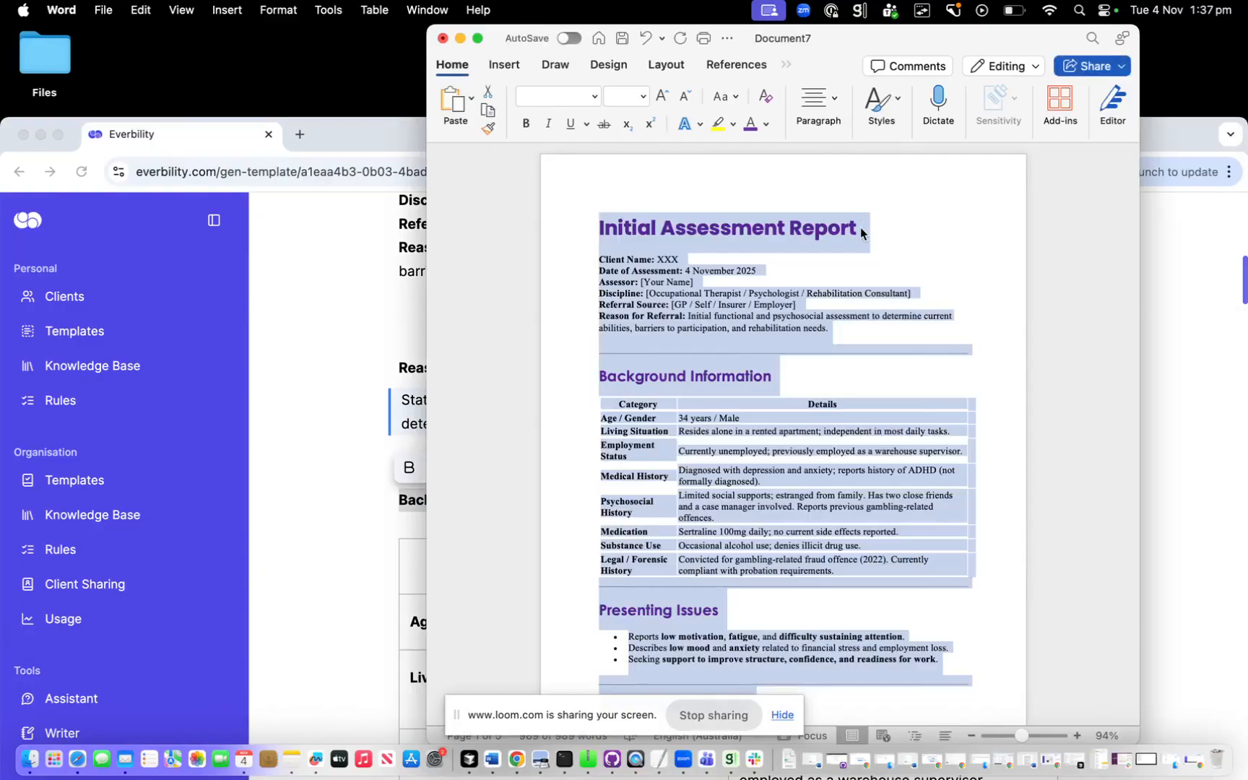
drag(869, 248, 598, 226)
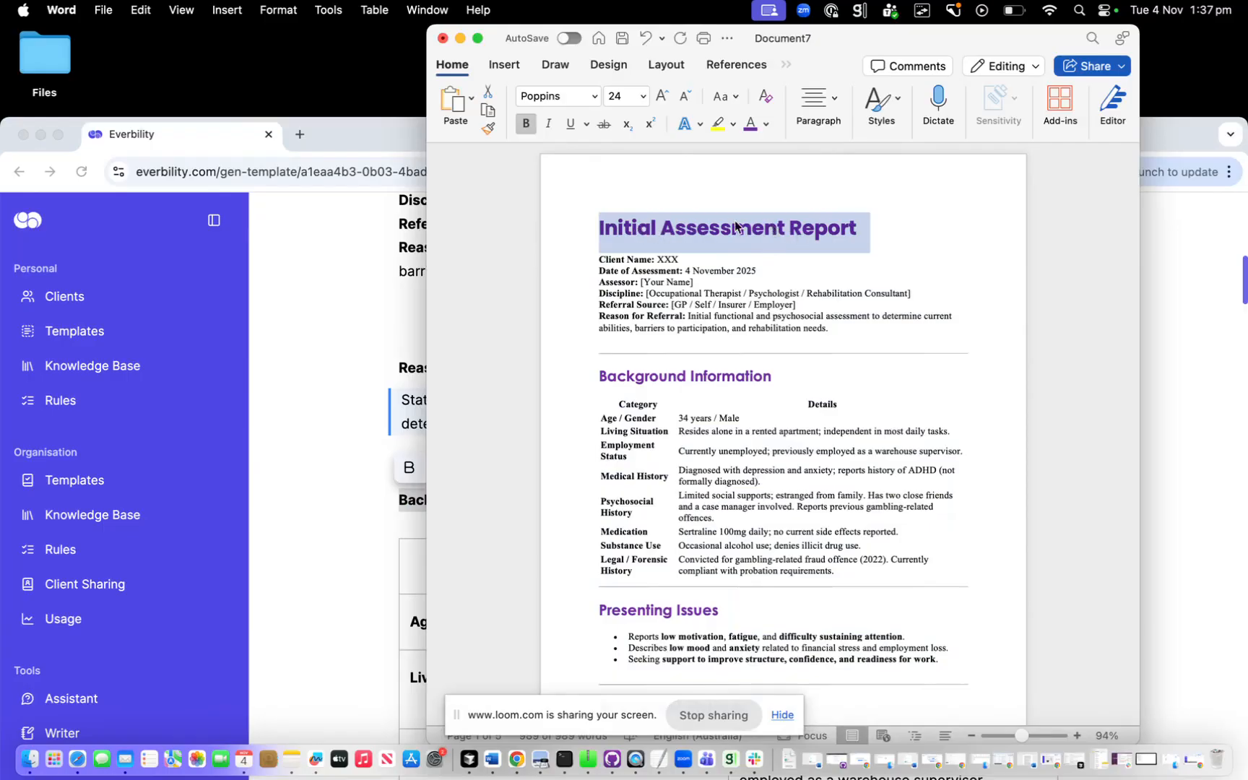
Select the Background Information and Presenting Issues headings in the Word report to examine their font and size
scroll(818, 226, down, 2)
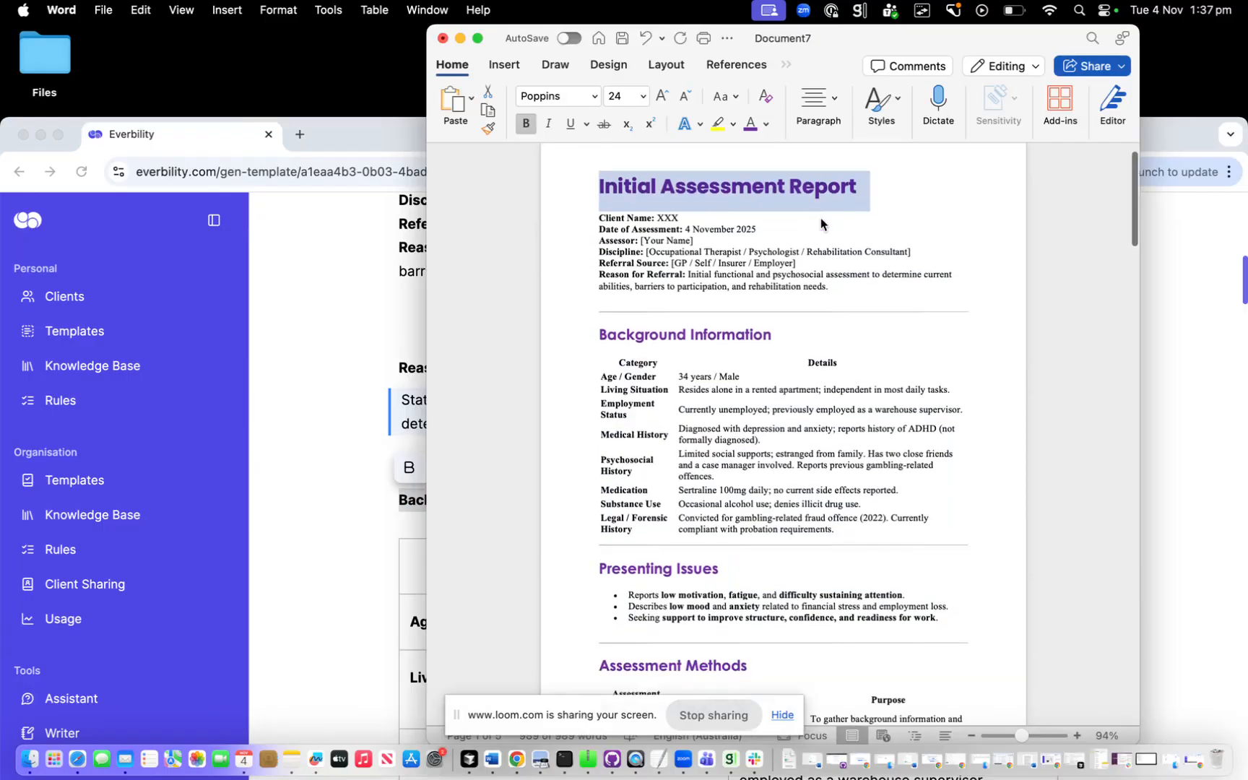
drag(777, 338, 598, 338)
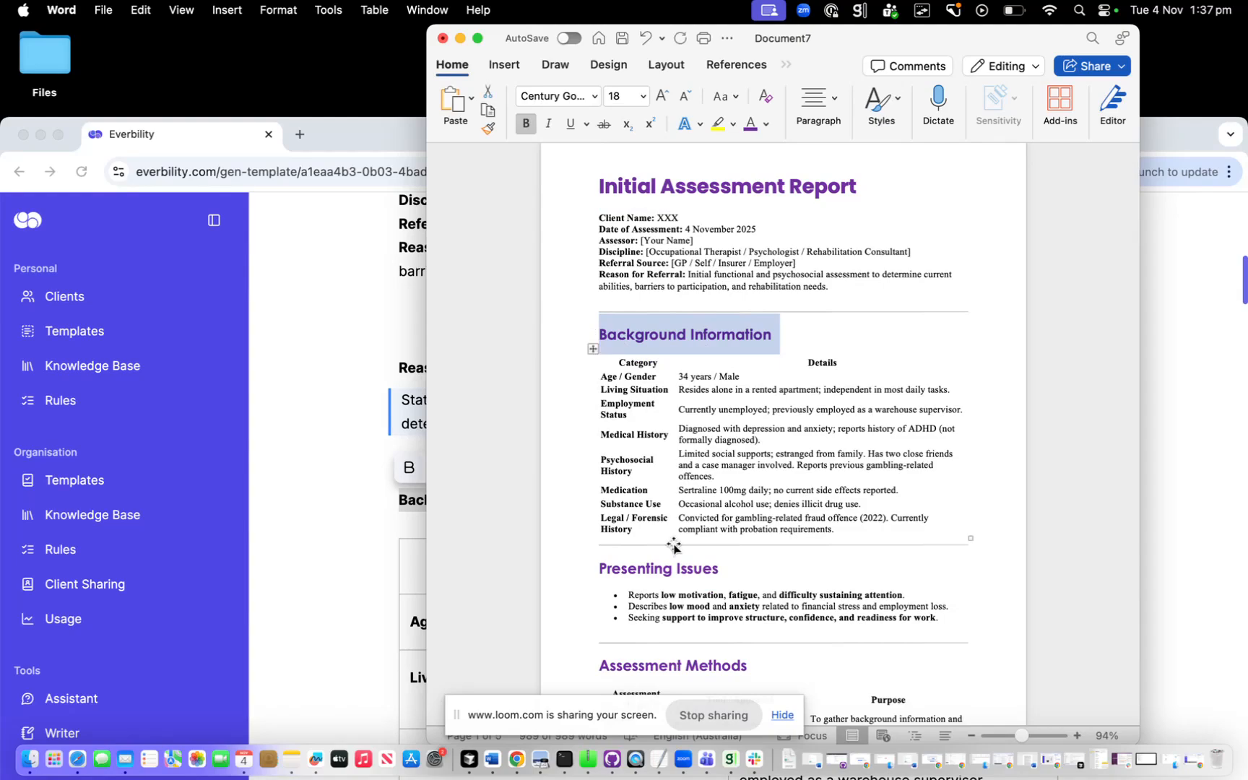
drag(718, 575, 608, 576)
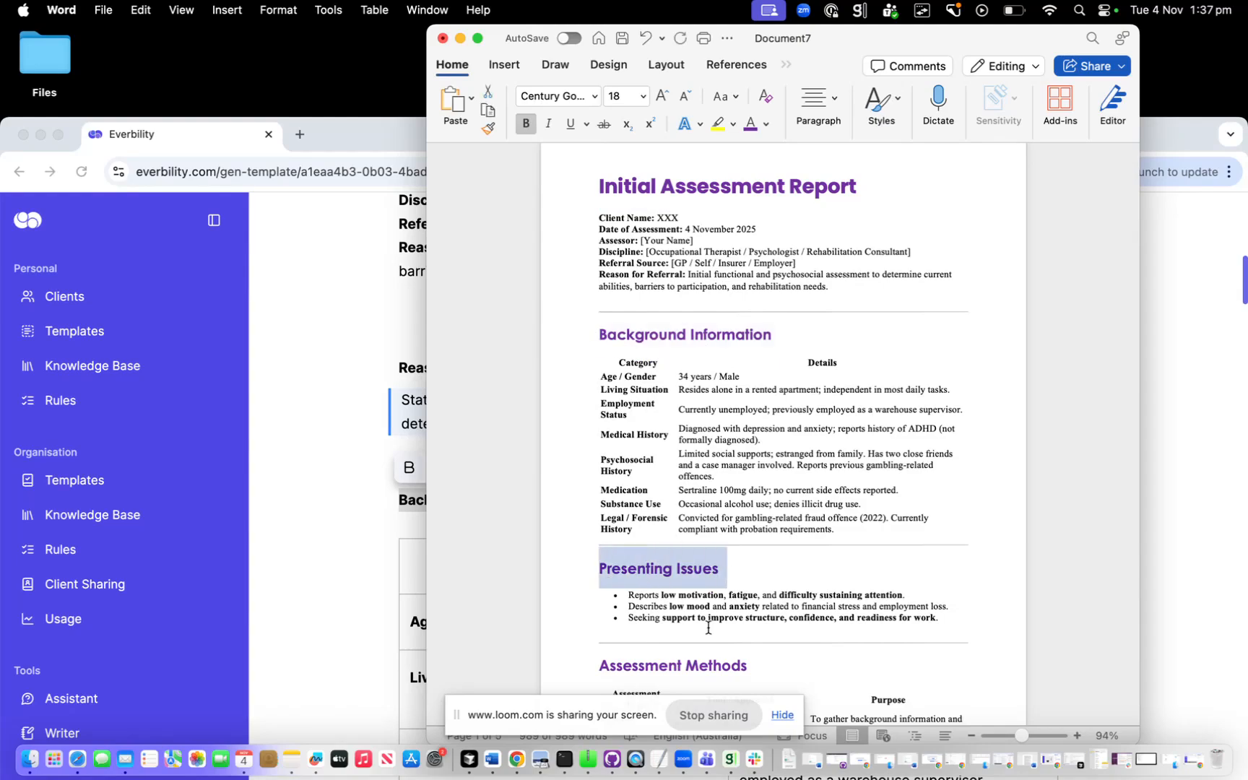
Switch back to the Everbility template in Chrome and format its "Initial Assessment Report" title as Heading 1
click(382, 472)
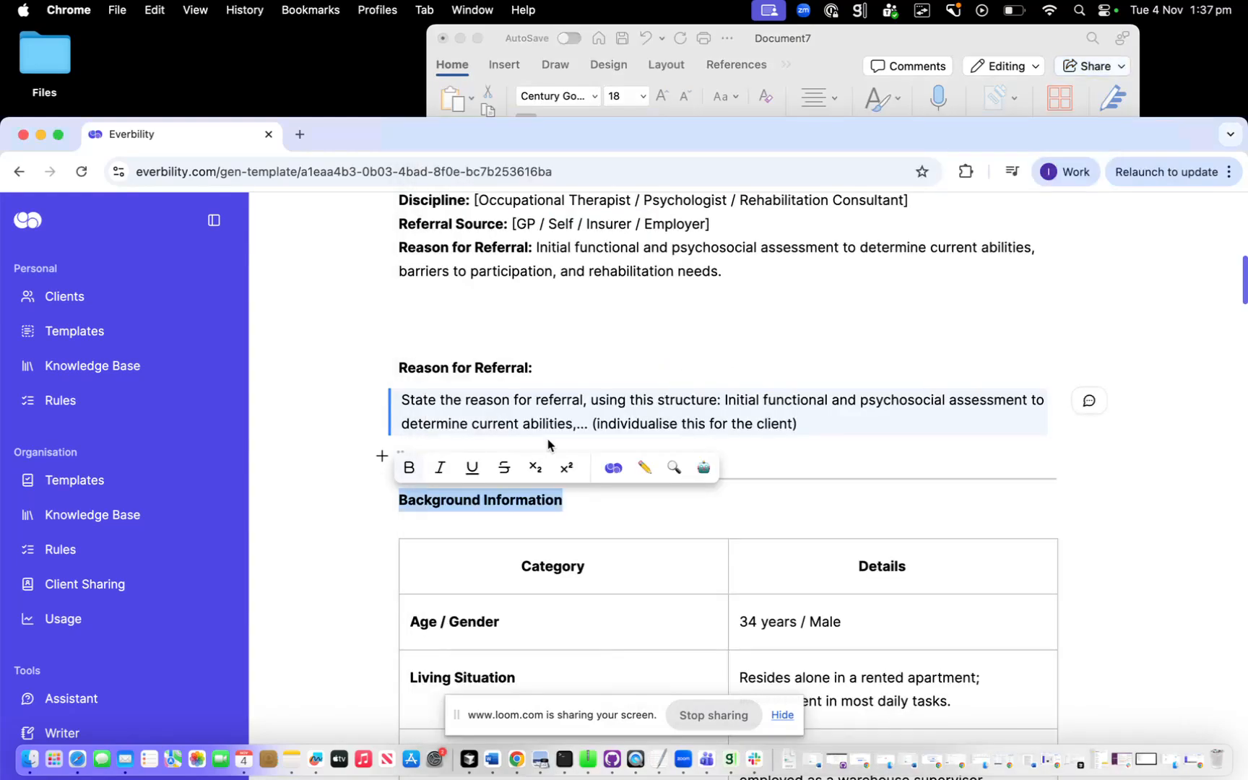
scroll(549, 442, up, 5)
scroll(557, 419, up, 2)
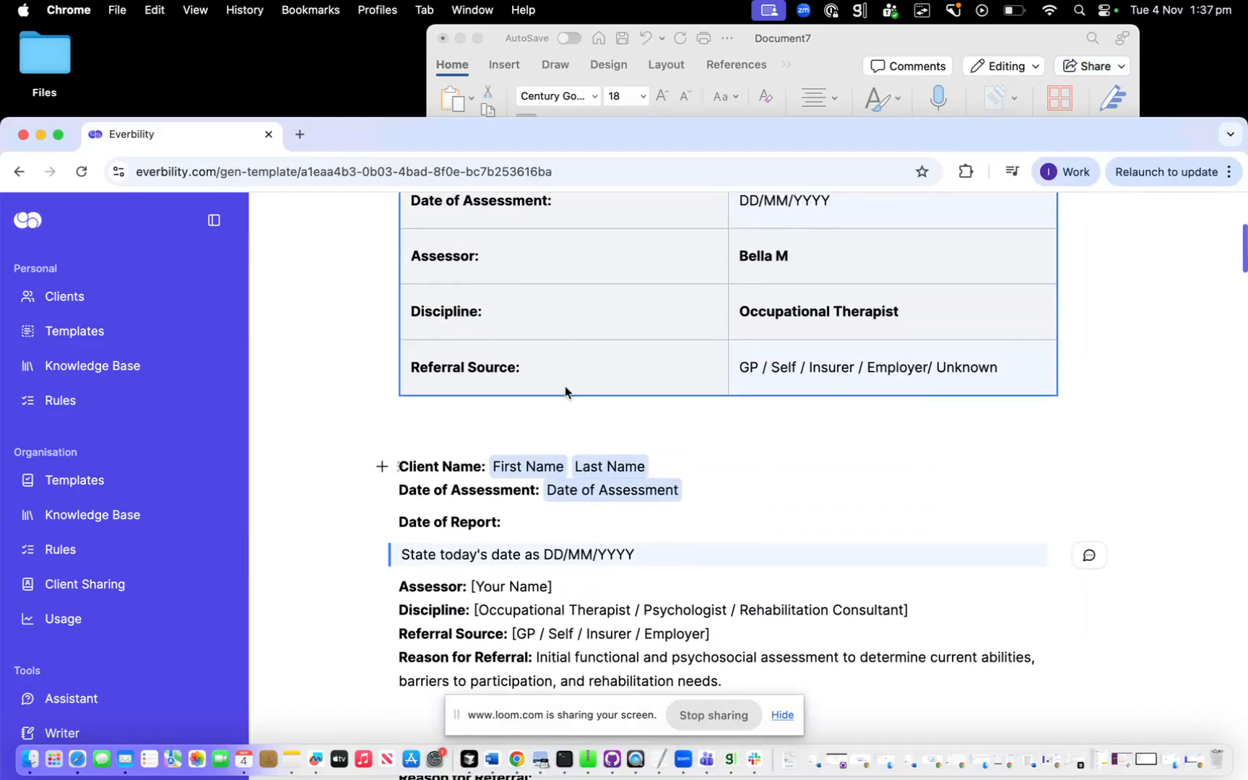
scroll(571, 379, up, 5)
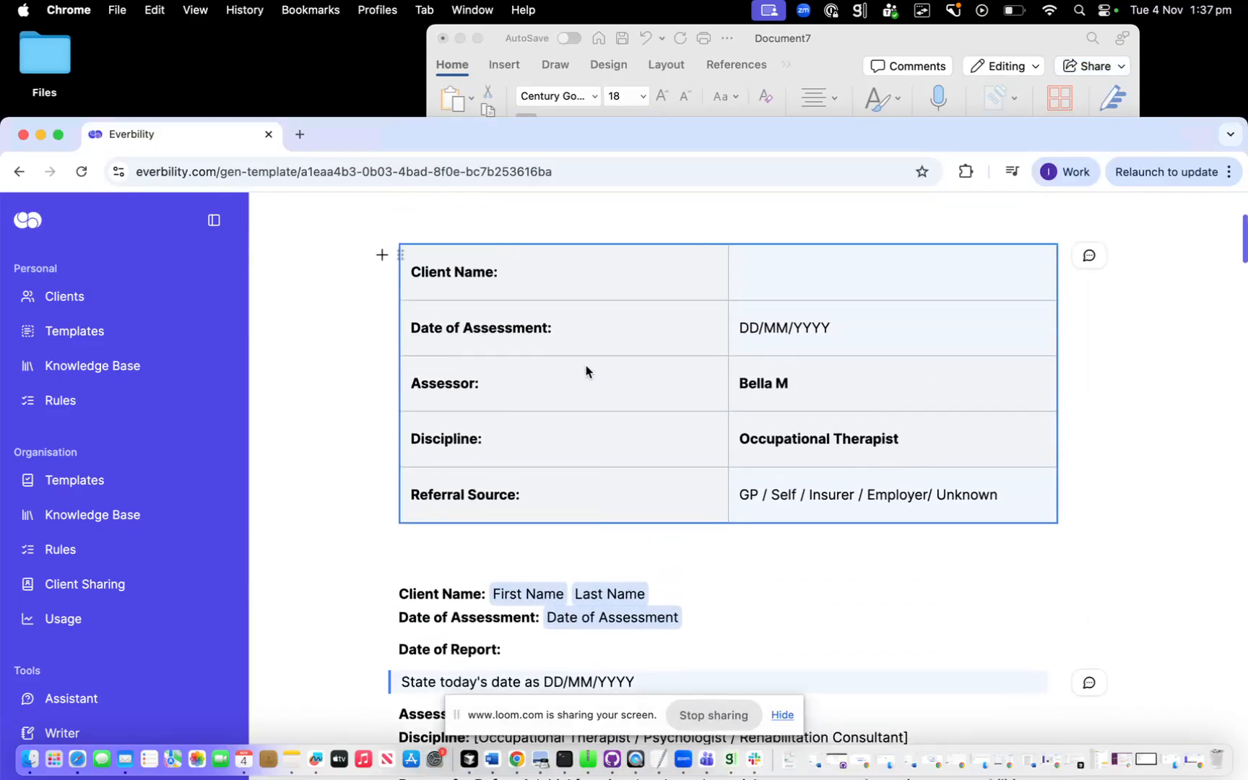
triple_click(581, 316)
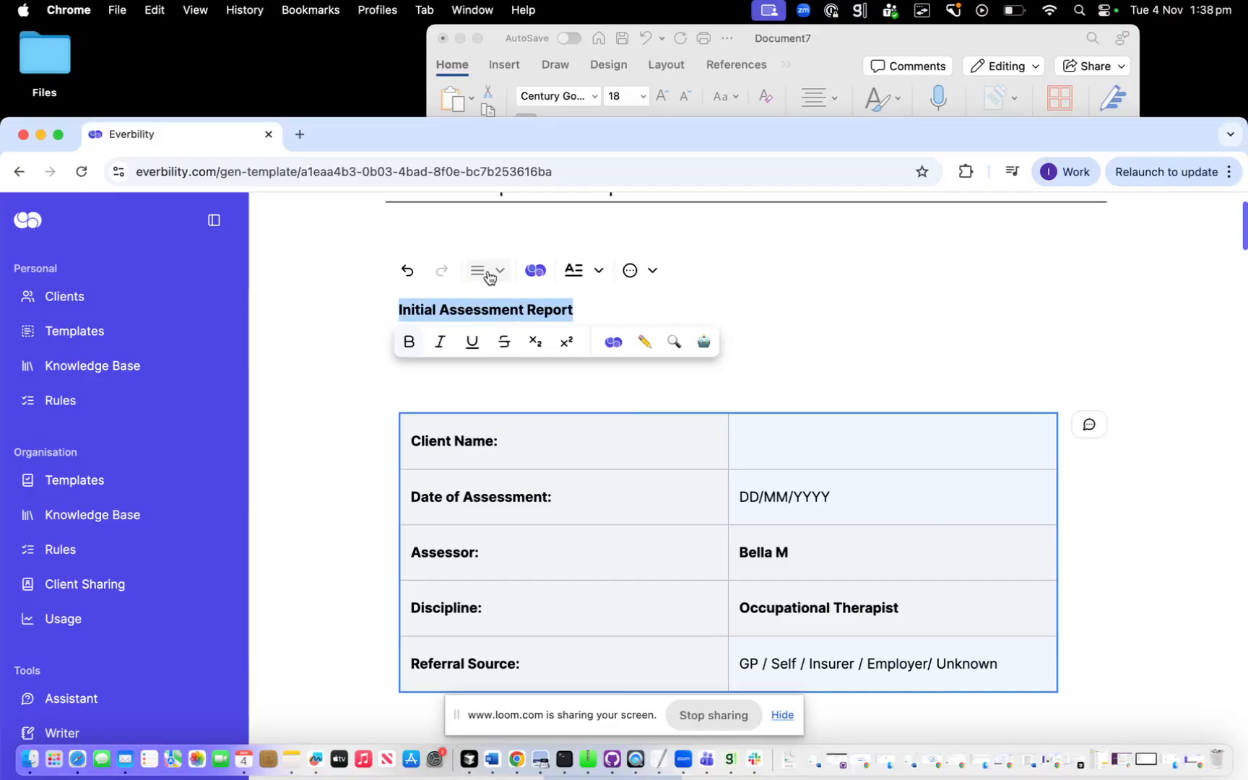
click(496, 279)
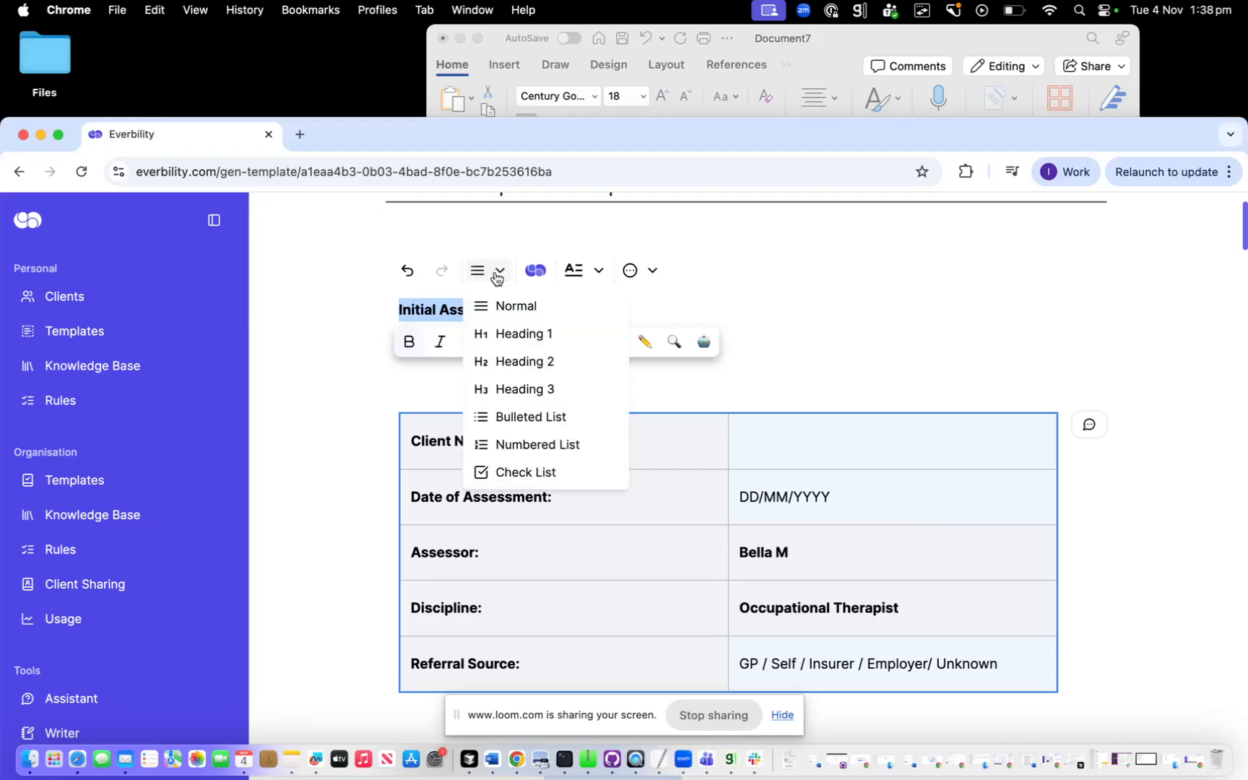
click(506, 335)
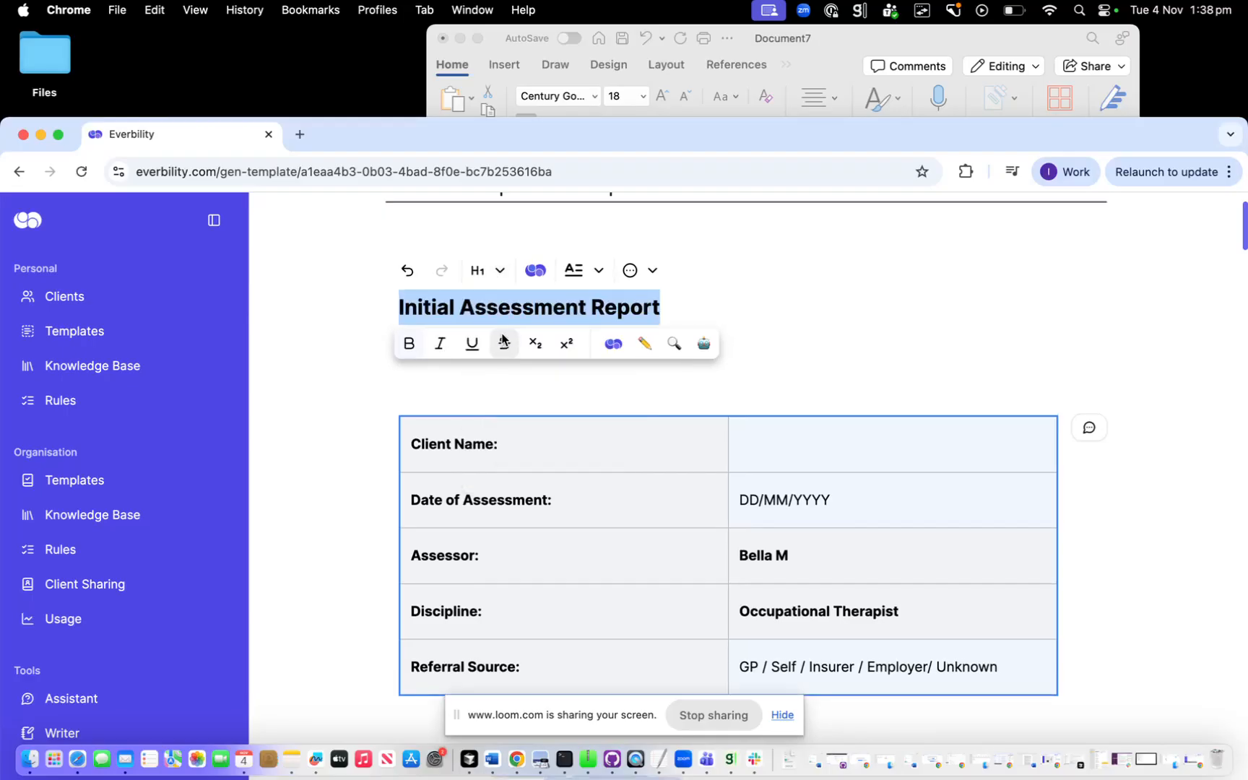
click(580, 389)
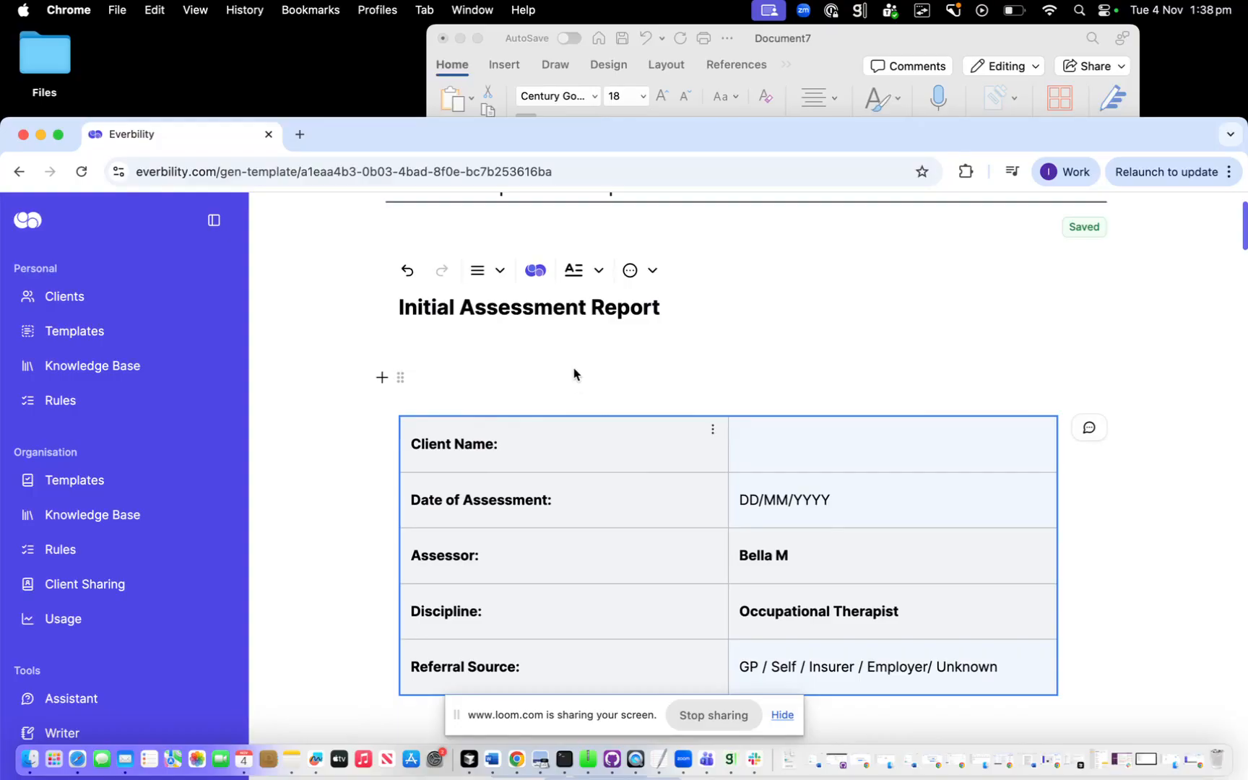
Format the standalone "Reason for Referral:" label above its instruction block as Heading 2
scroll(728, 375, down, 15)
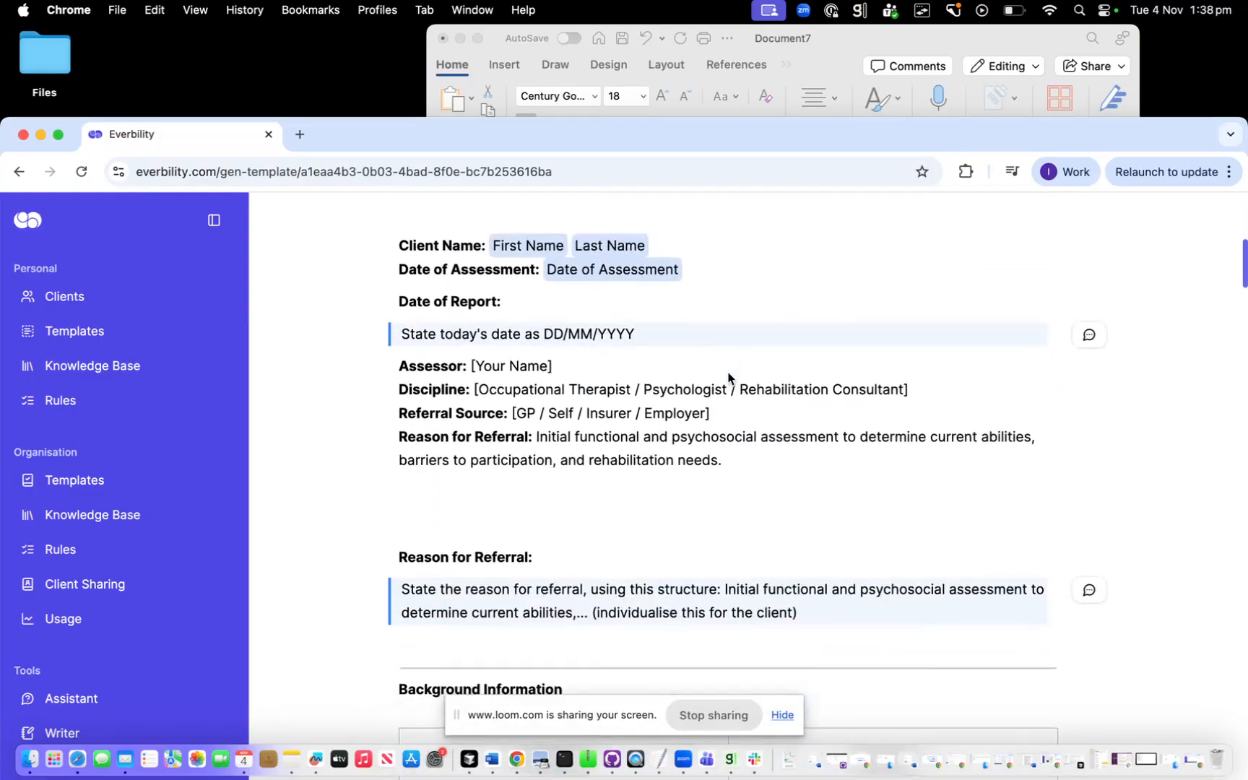
scroll(728, 372, down, 2)
drag(400, 360, 550, 367)
scroll(551, 361, up, 12)
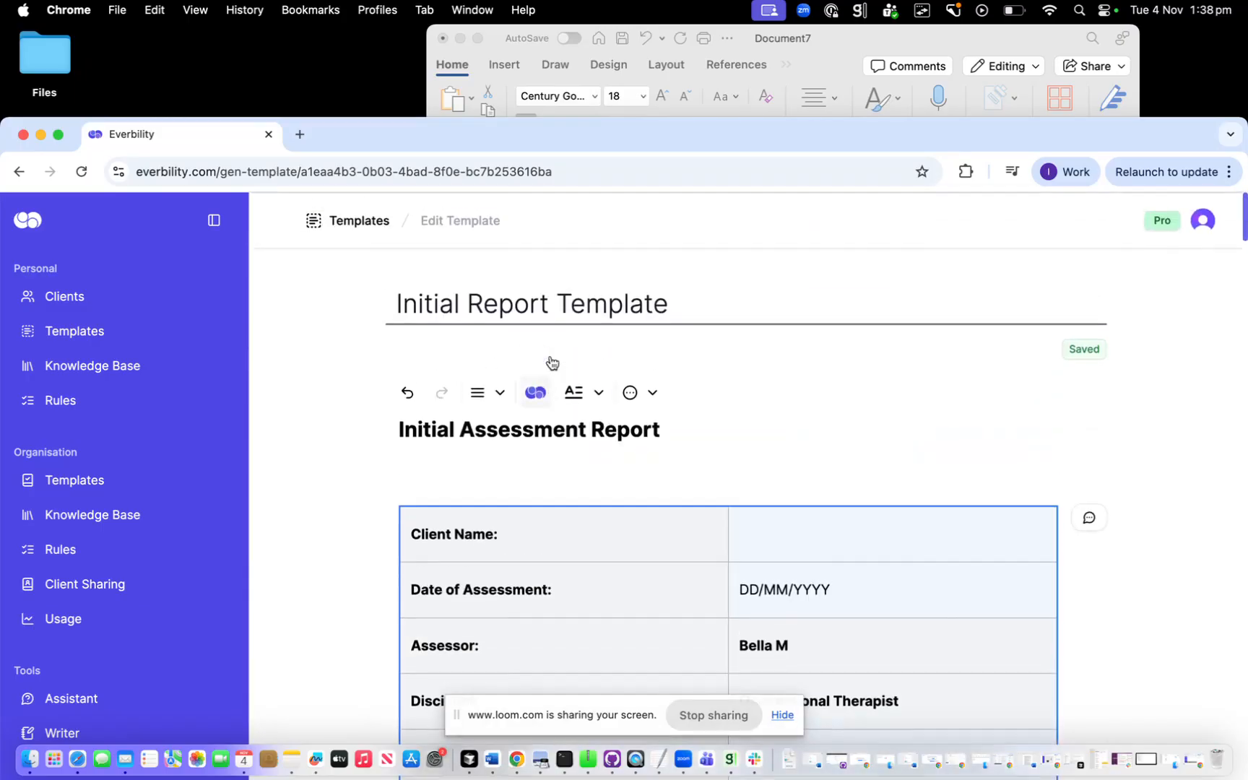
click(488, 391)
click(501, 482)
scroll(583, 542, down, 6)
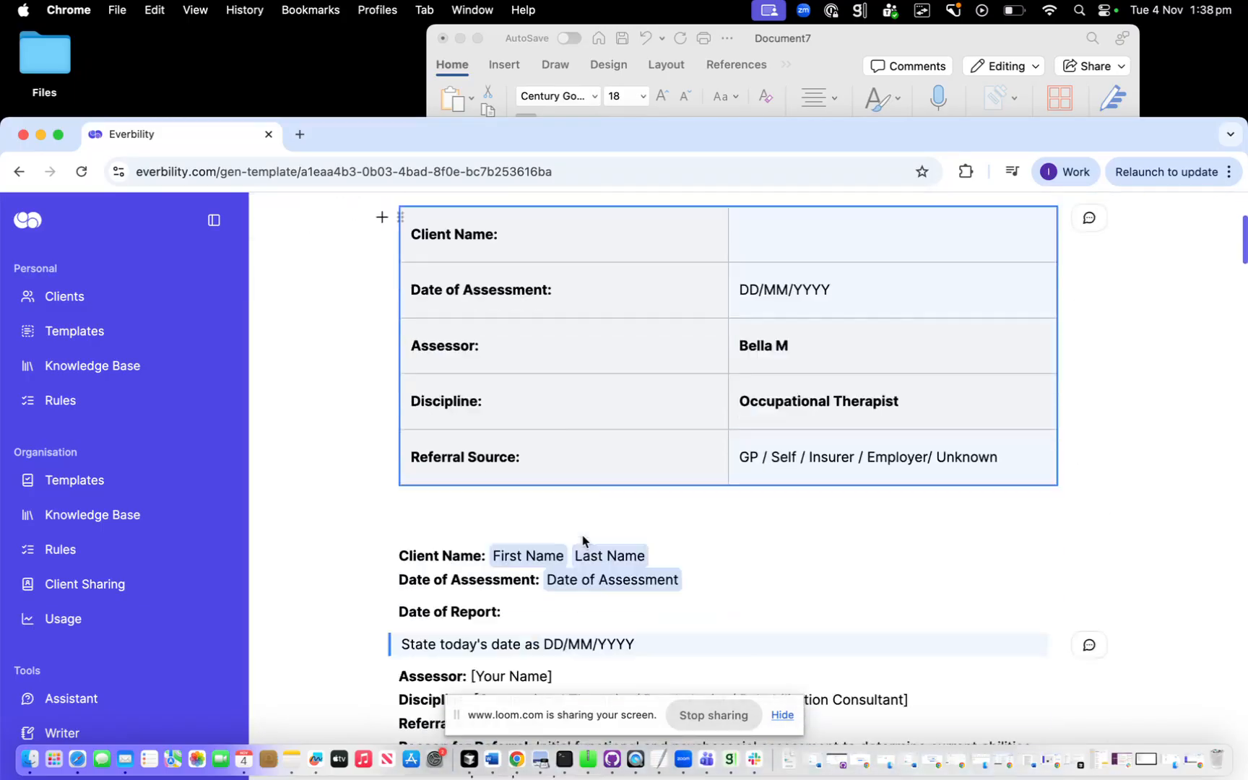
scroll(583, 542, down, 10)
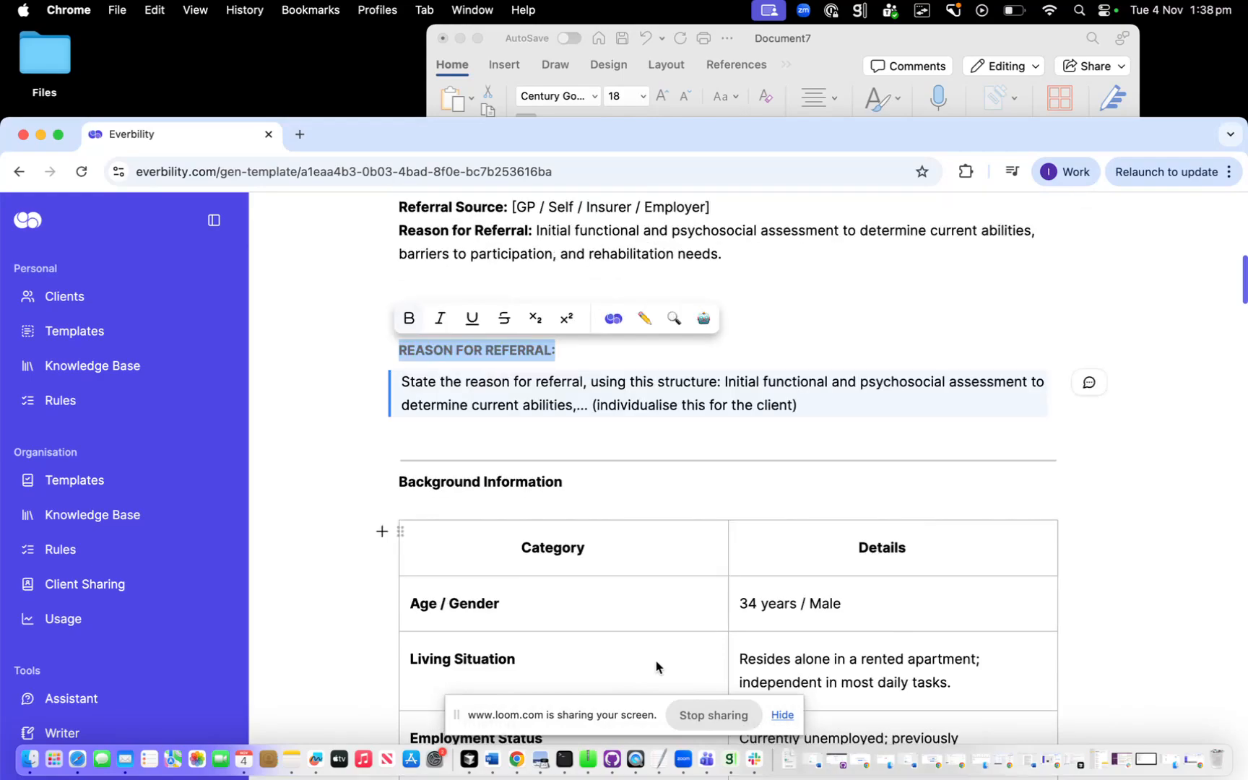
click(558, 527)
scroll(557, 518, up, 1)
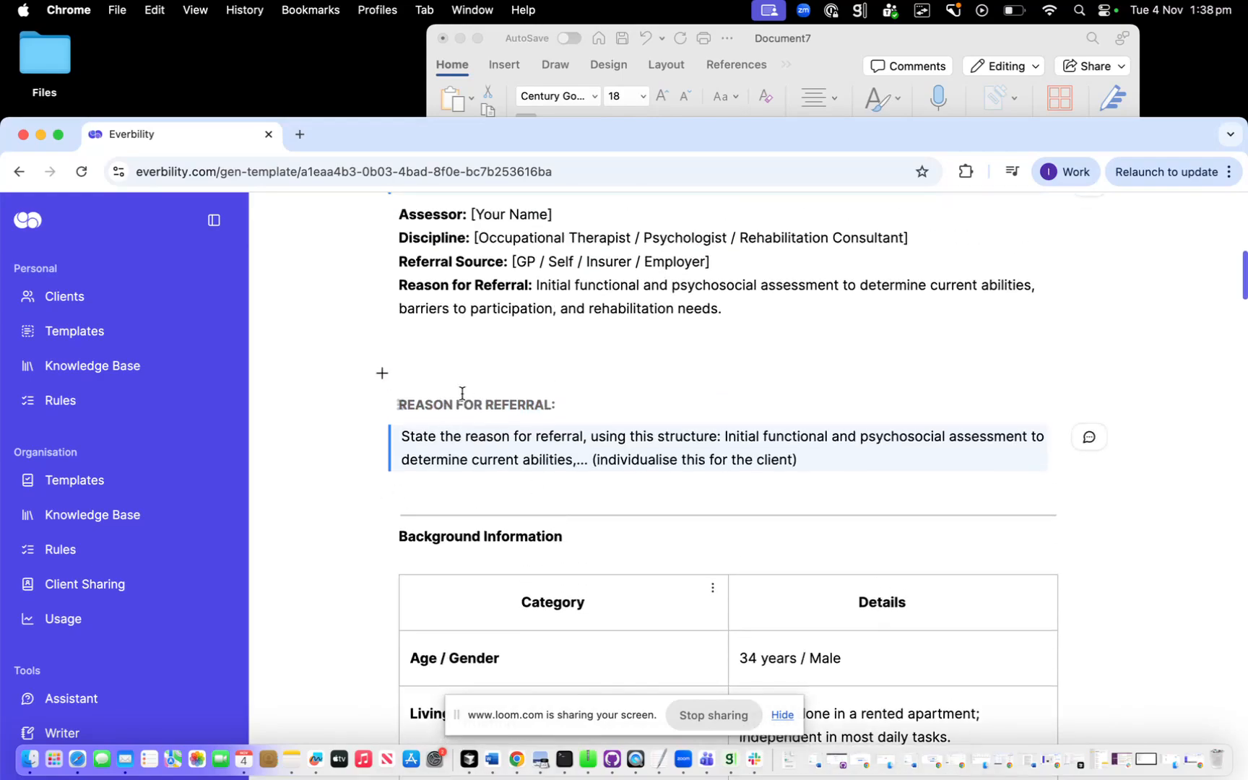
Carry the Heading 2 style over to the Background Information heading by pasting a letter copied from Reason for Referral and removing it
drag(435, 405, 411, 403)
click(443, 400)
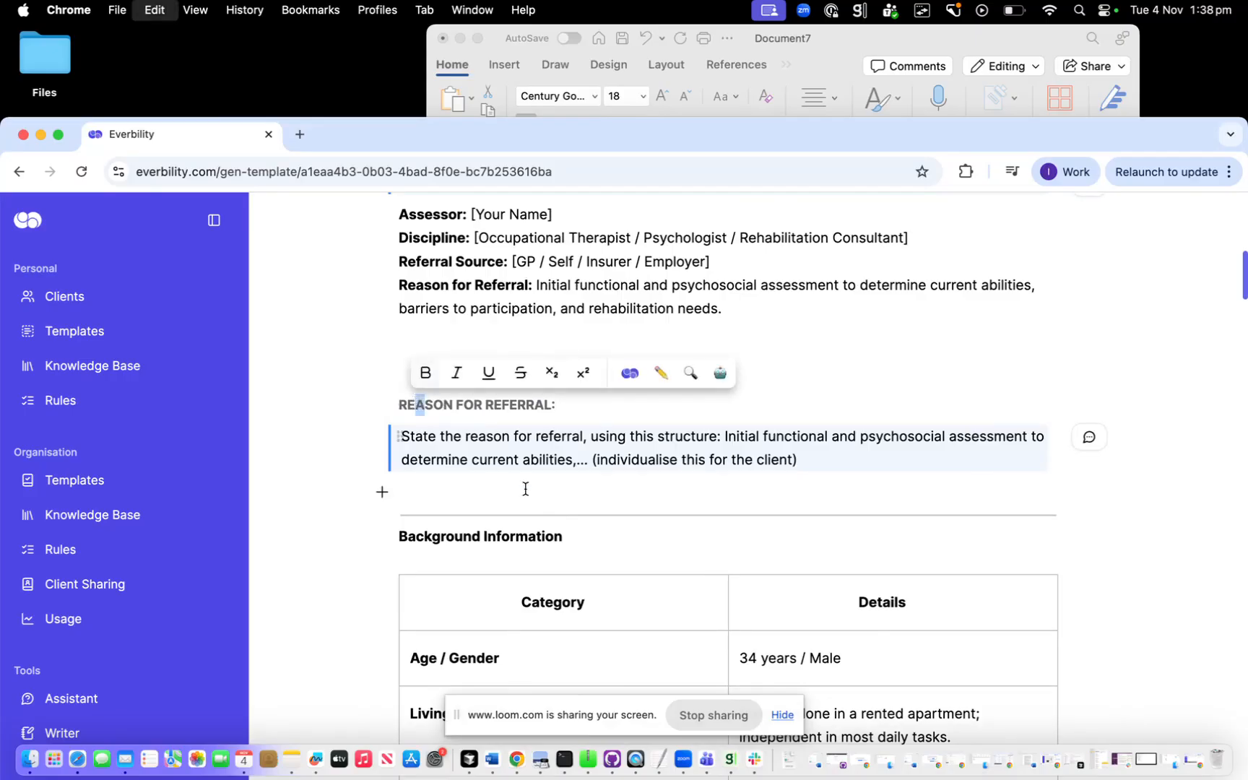
scroll(499, 473, down, 1)
click(416, 467)
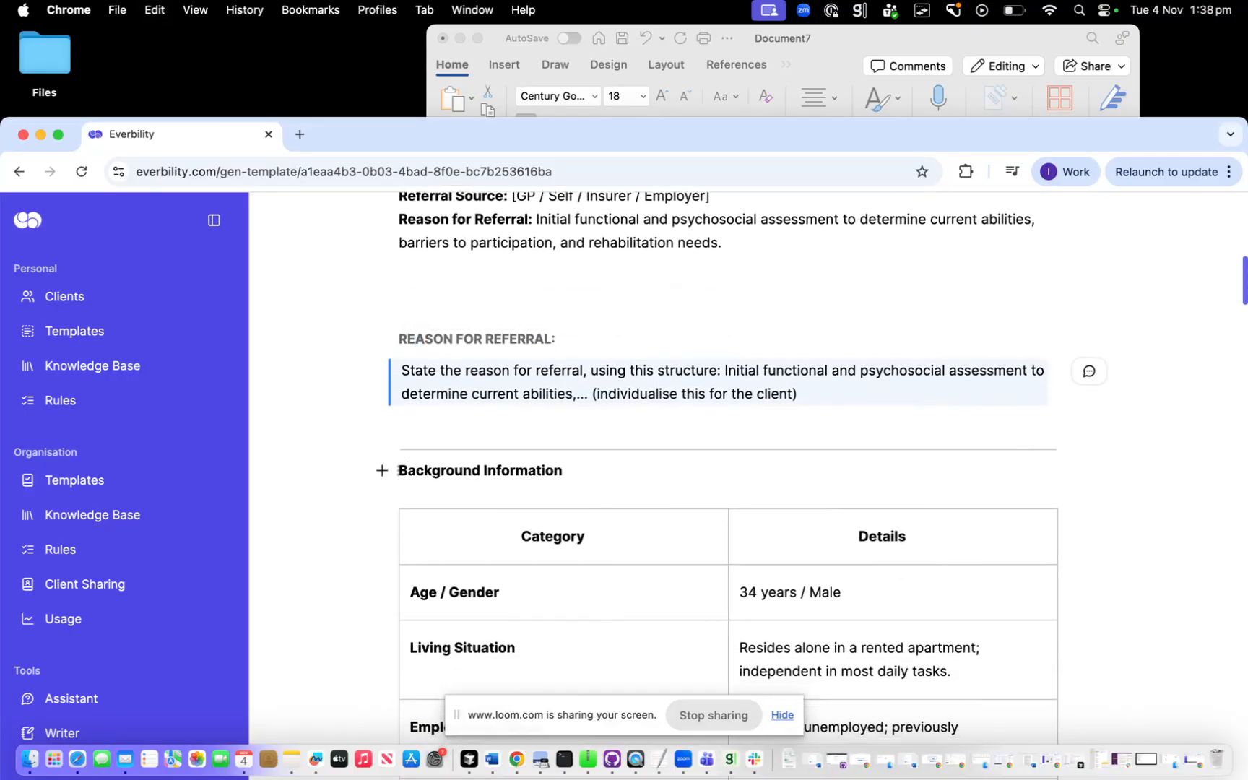
text(A)
key(BackSpace)
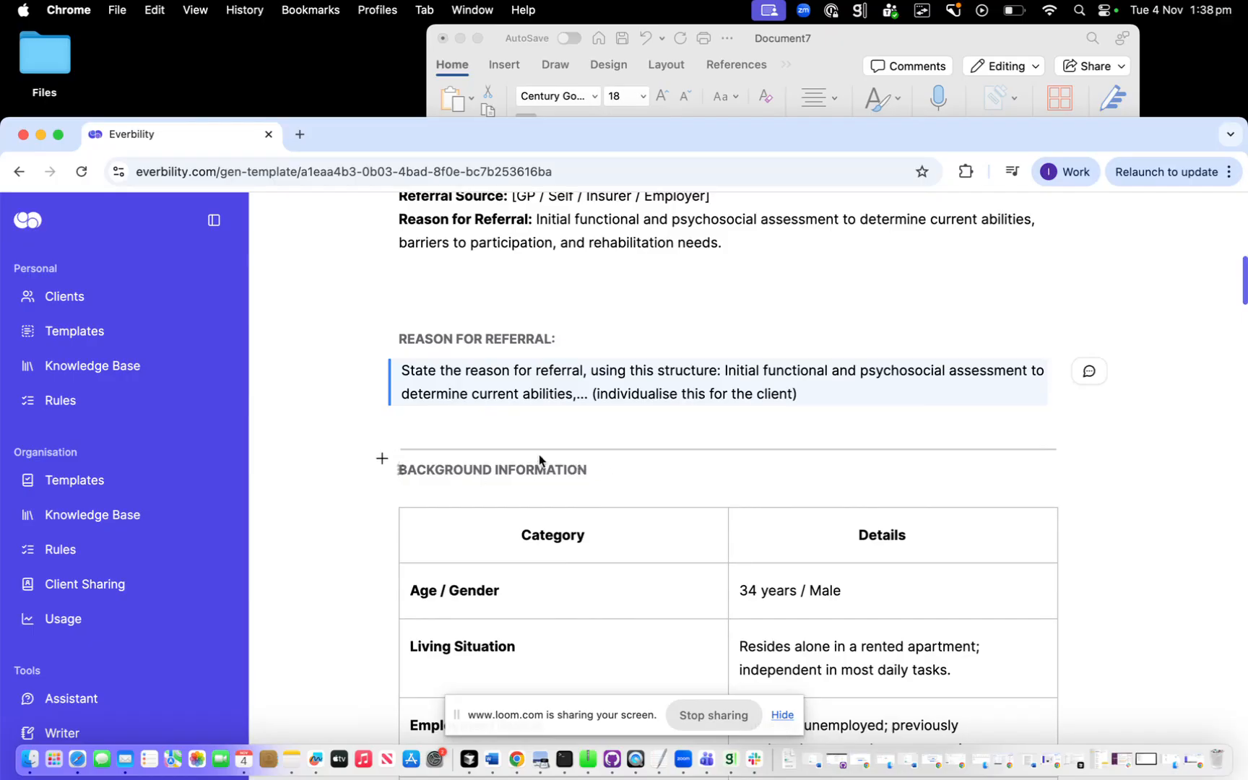
Apply the same Heading 2 style to the Presenting Issues and Assessment Methods headings
scroll(508, 469, down, 2)
scroll(530, 429, down, 2)
scroll(532, 431, down, 10)
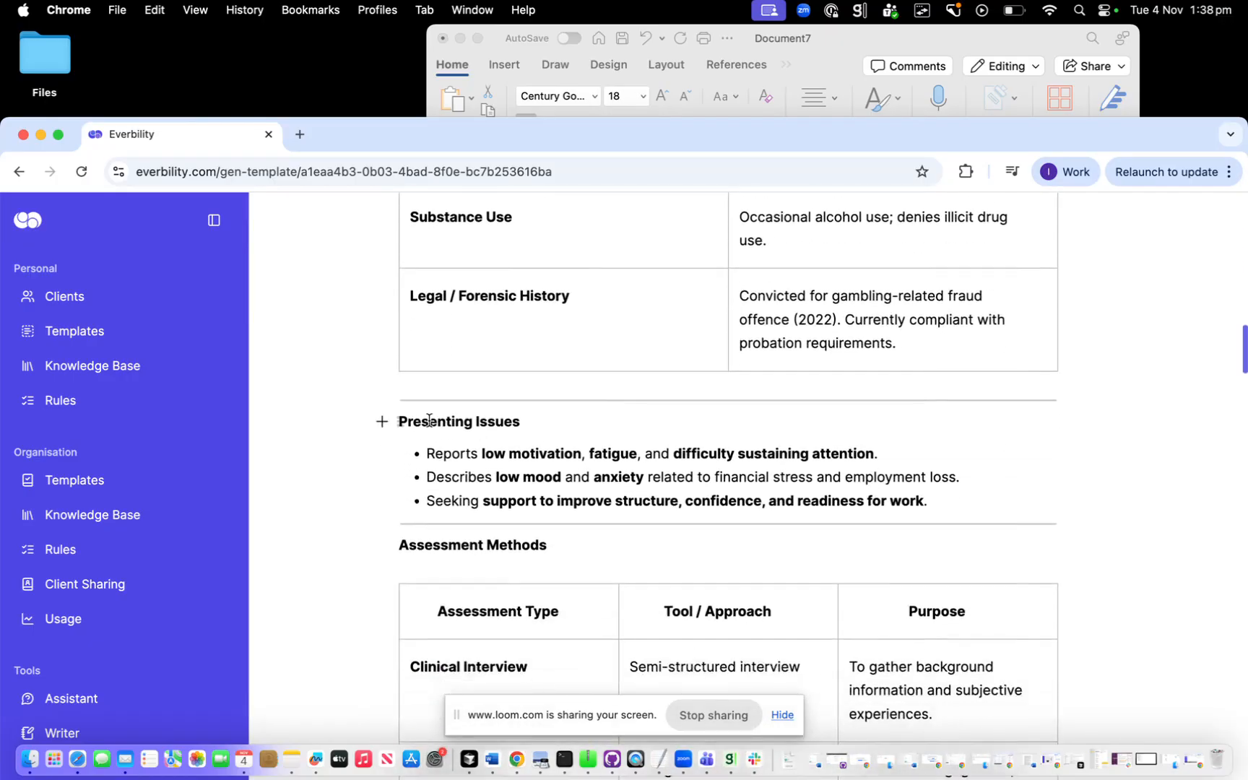
text(A)
key(BackSpace)
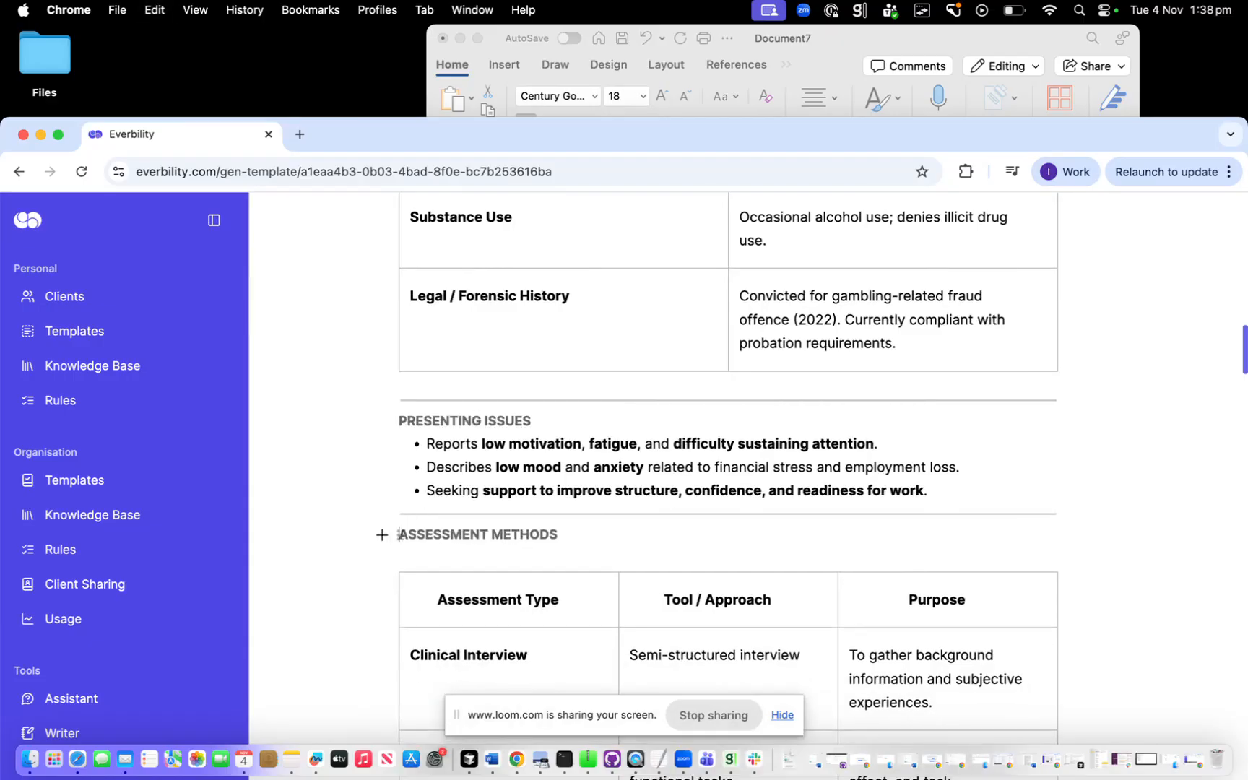
Delete a blank line above the styled Reason for Referral heading
scroll(510, 538, down, 5)
scroll(491, 419, up, 16)
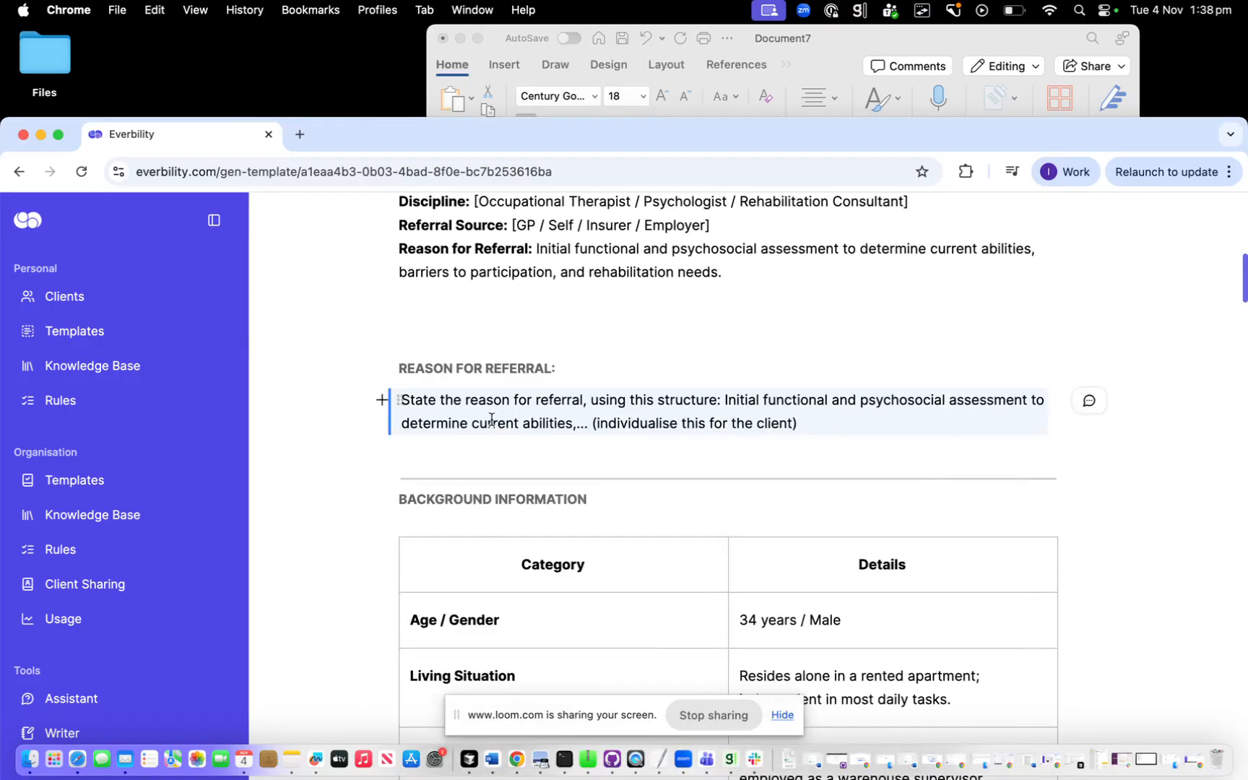
click(496, 340)
key(BackSpace)
Add a column header and a row header to the Background Information table, shading the Category column and the top row
scroll(594, 393, down, 2)
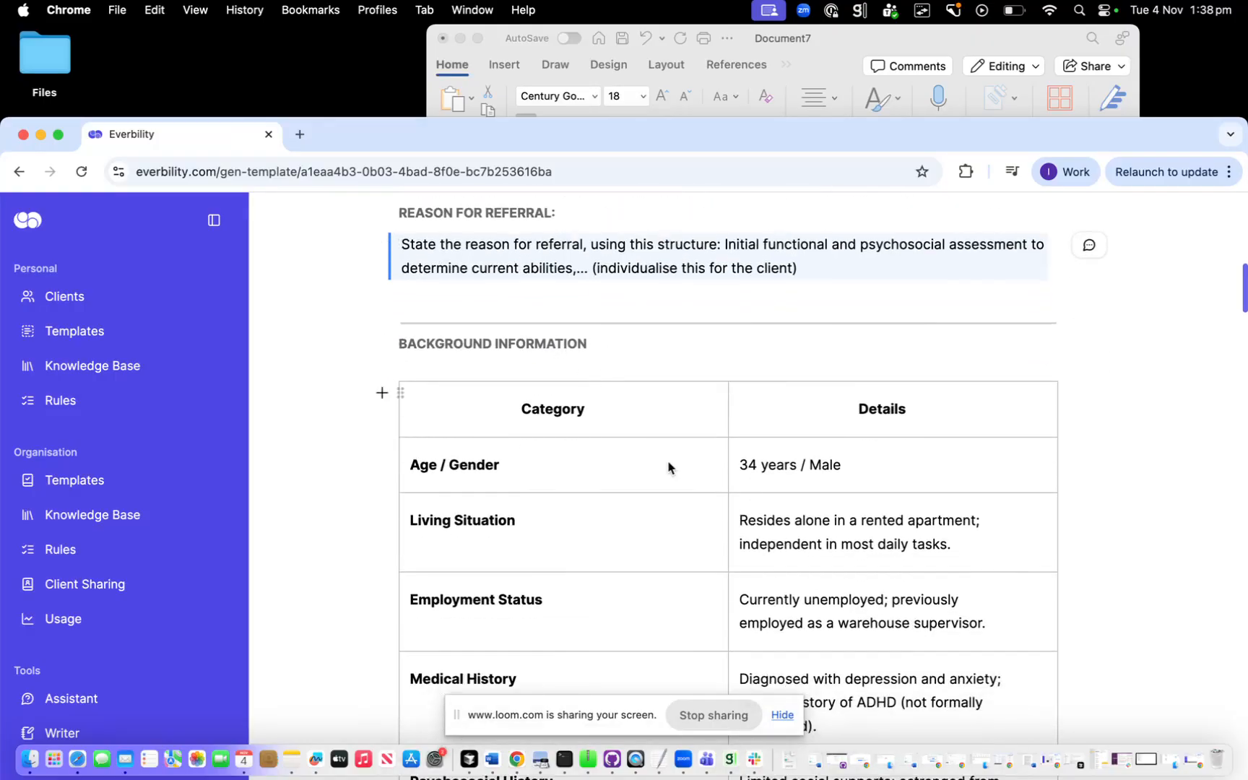
scroll(668, 468, down, 2)
click(711, 284)
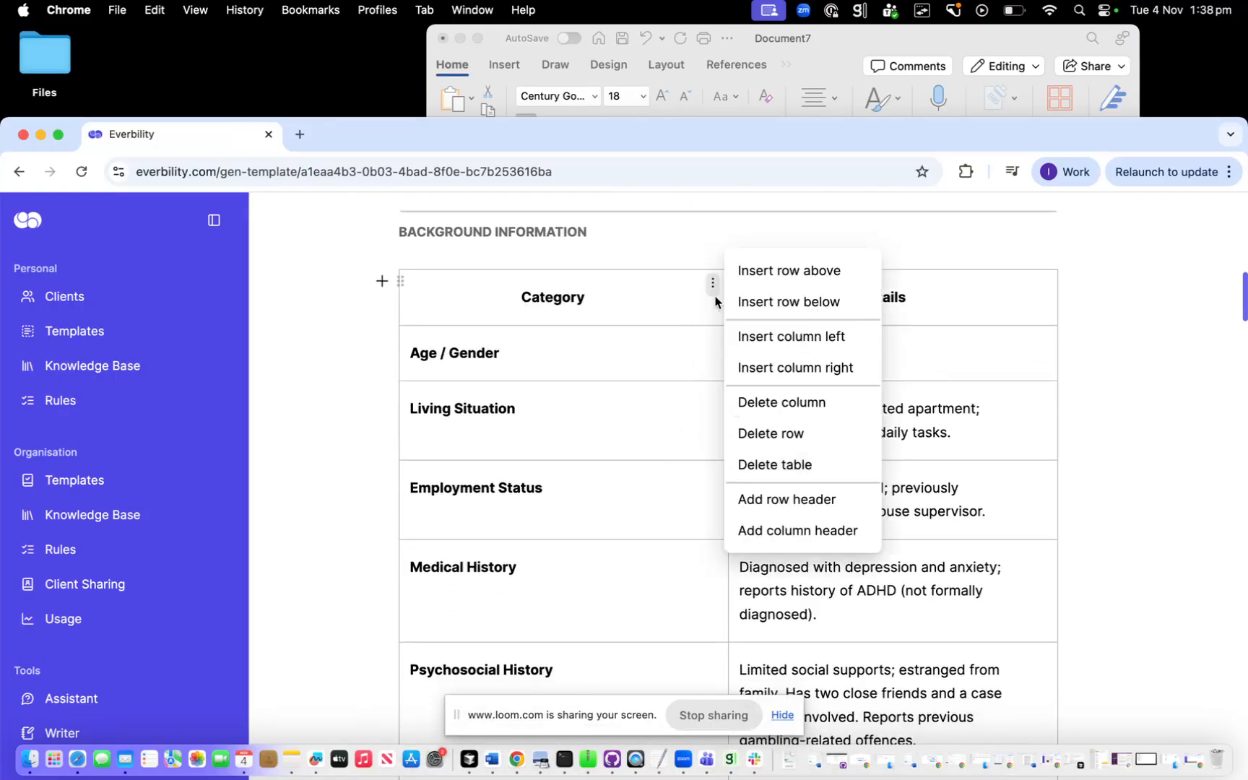
click(712, 285)
click(713, 285)
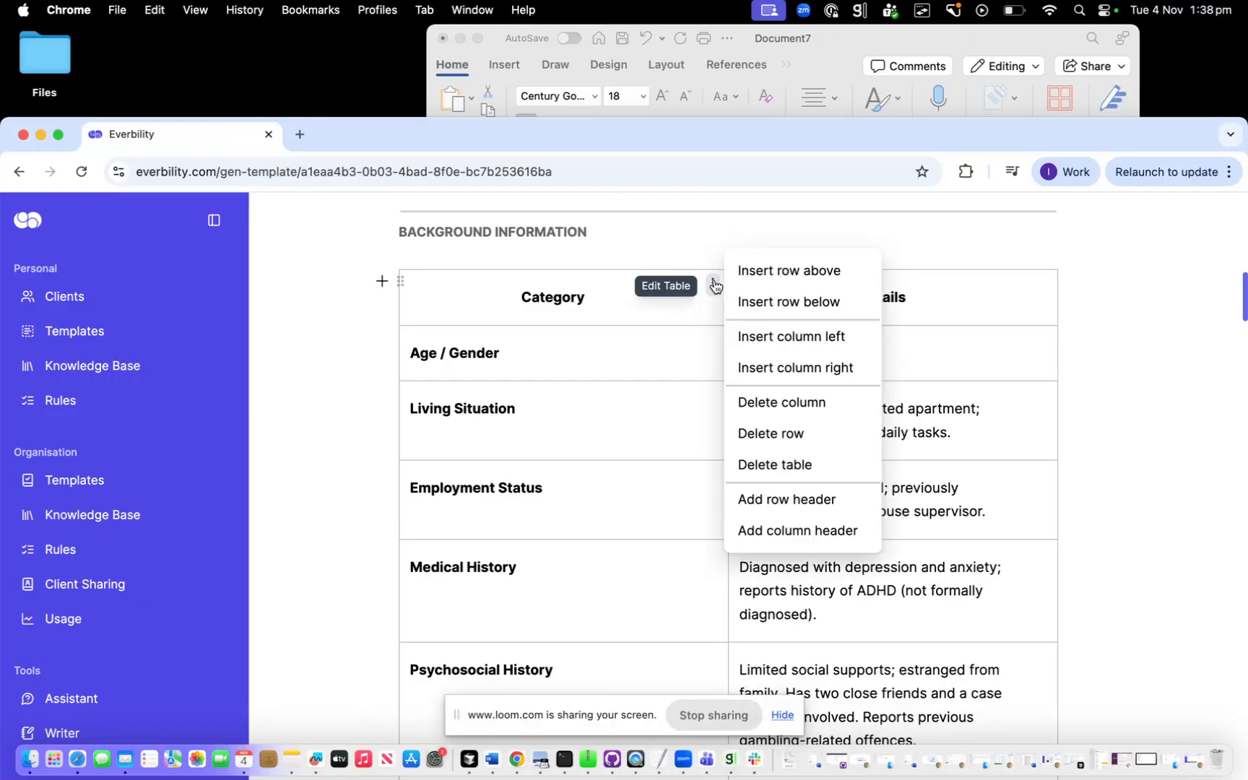
click(776, 533)
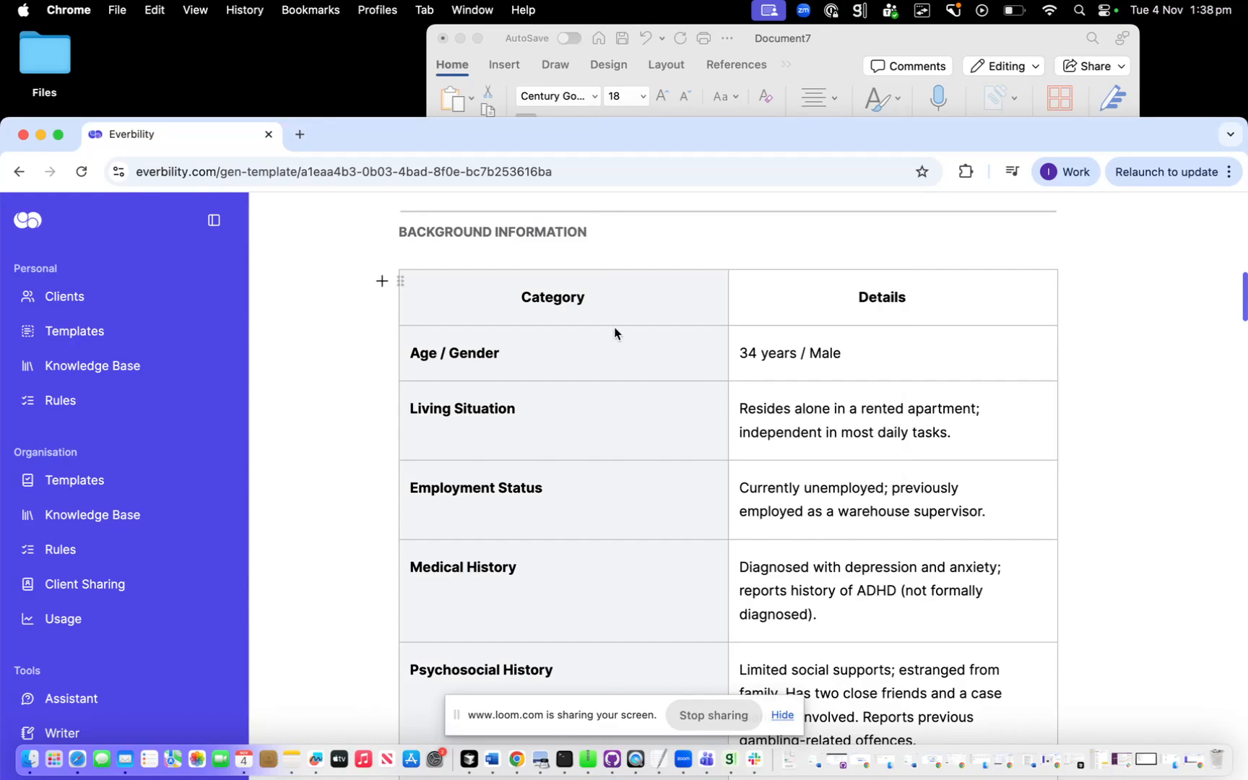
scroll(661, 375, down, 6)
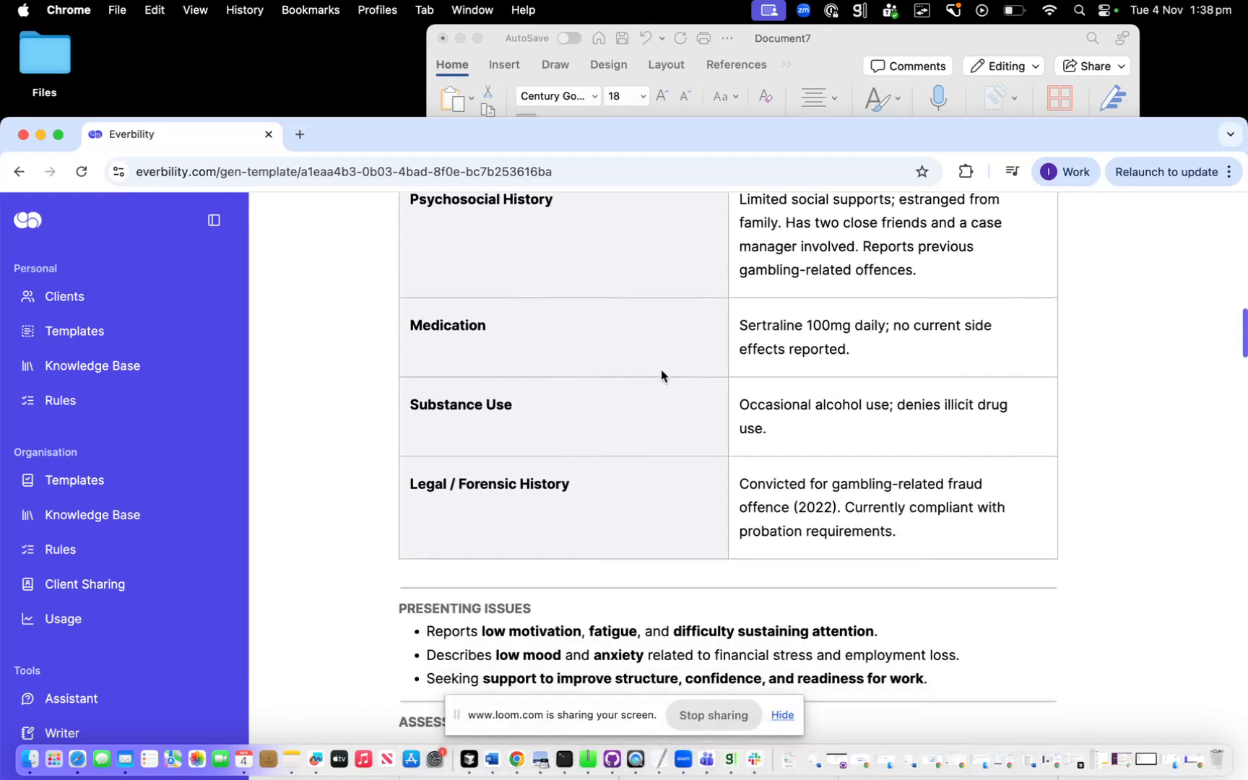
scroll(661, 375, up, 7)
click(680, 361)
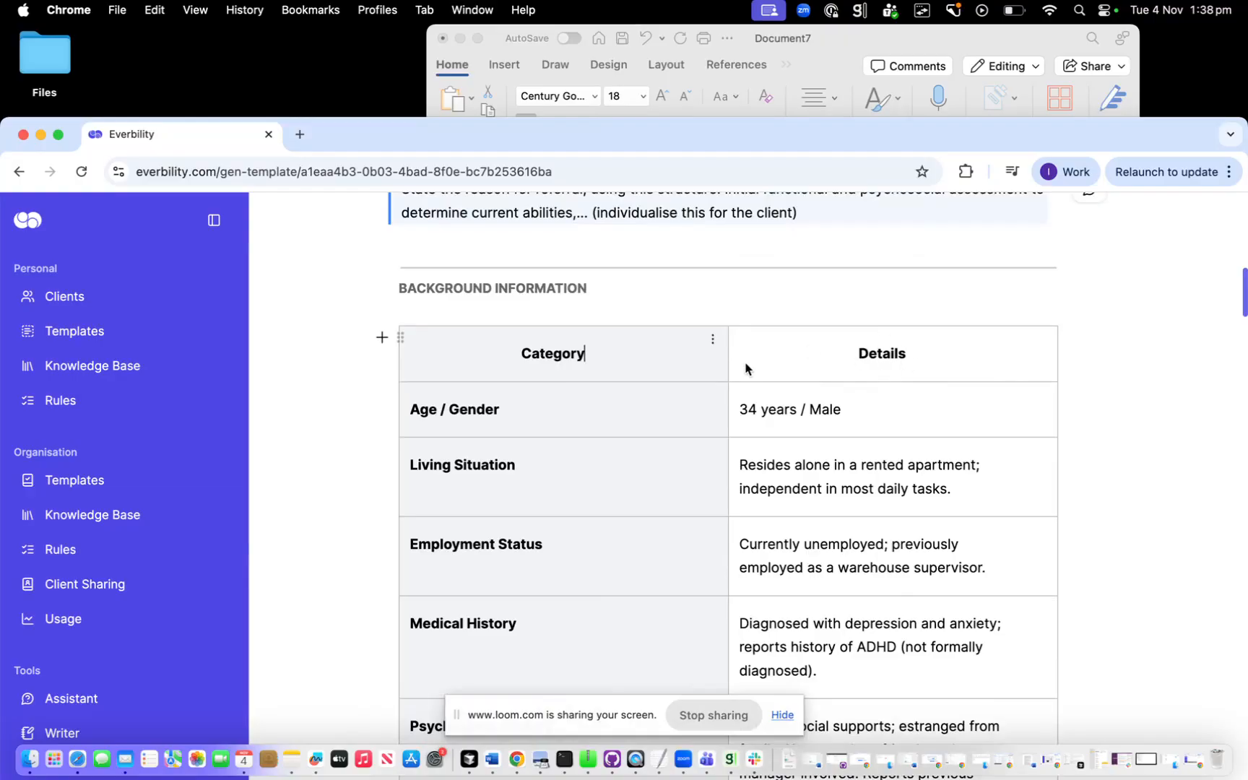
click(714, 344)
click(777, 536)
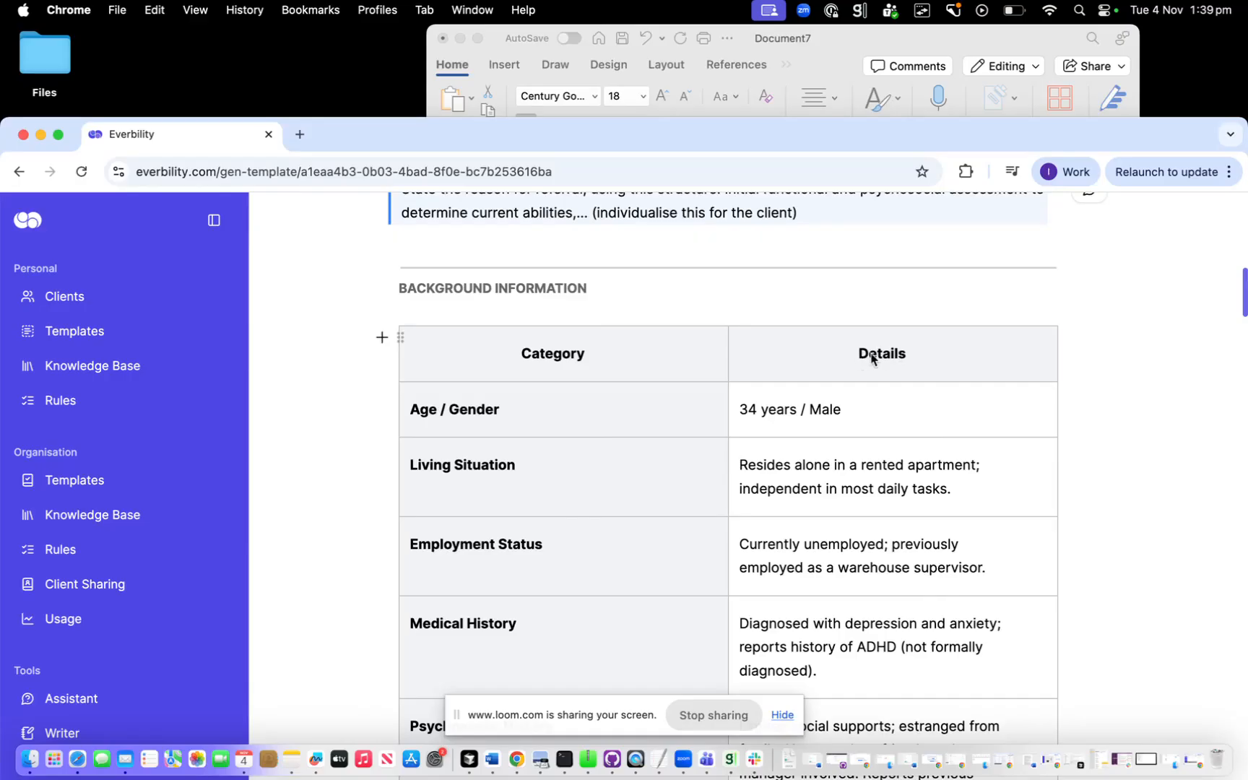
Mark the Background Information table as an Everbility instruction and review its Details cells
scroll(878, 361, down, 2)
drag(822, 351, 786, 354)
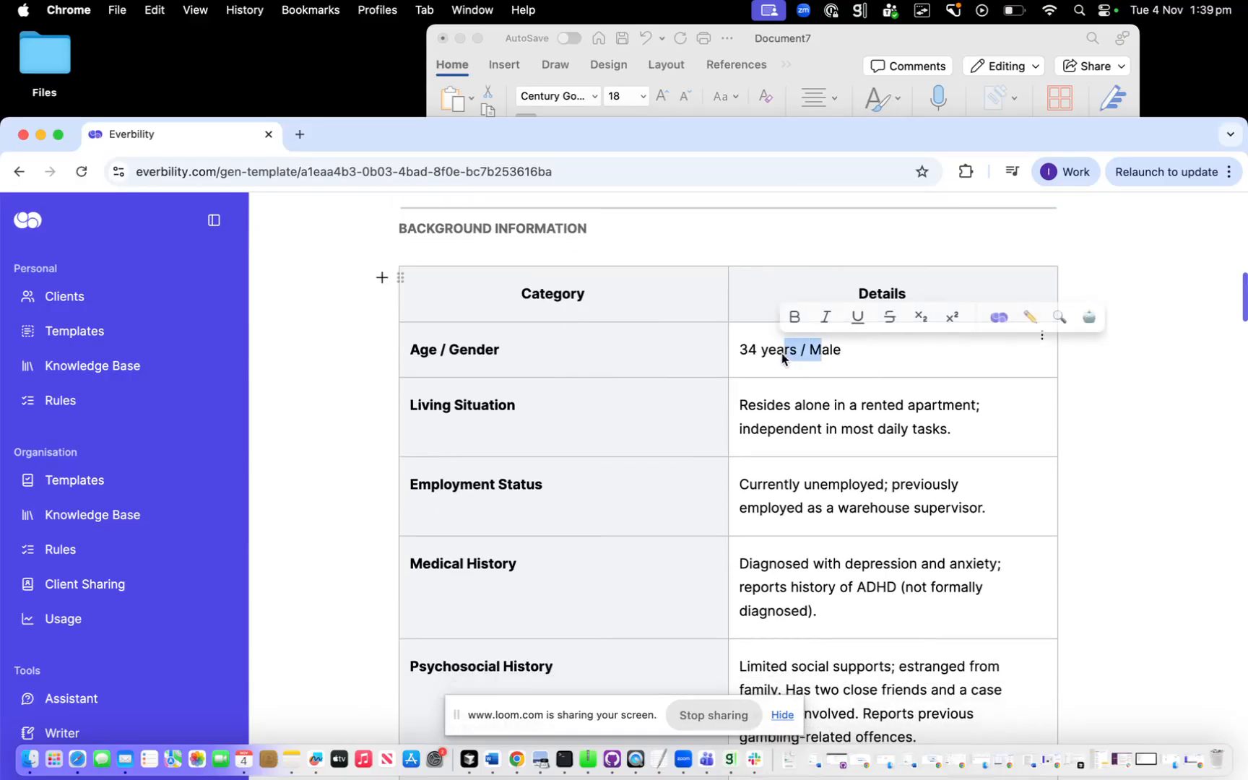
click(997, 319)
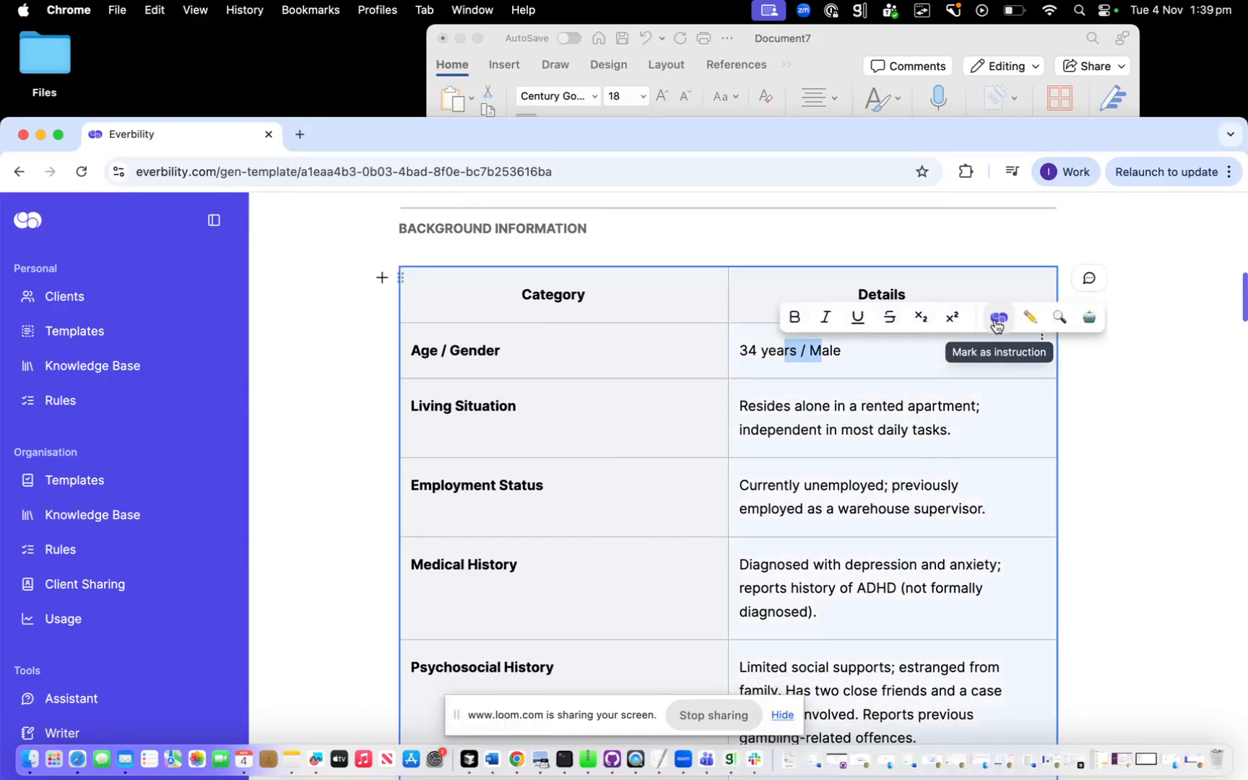
scroll(963, 402, down, 5)
scroll(964, 402, down, 3)
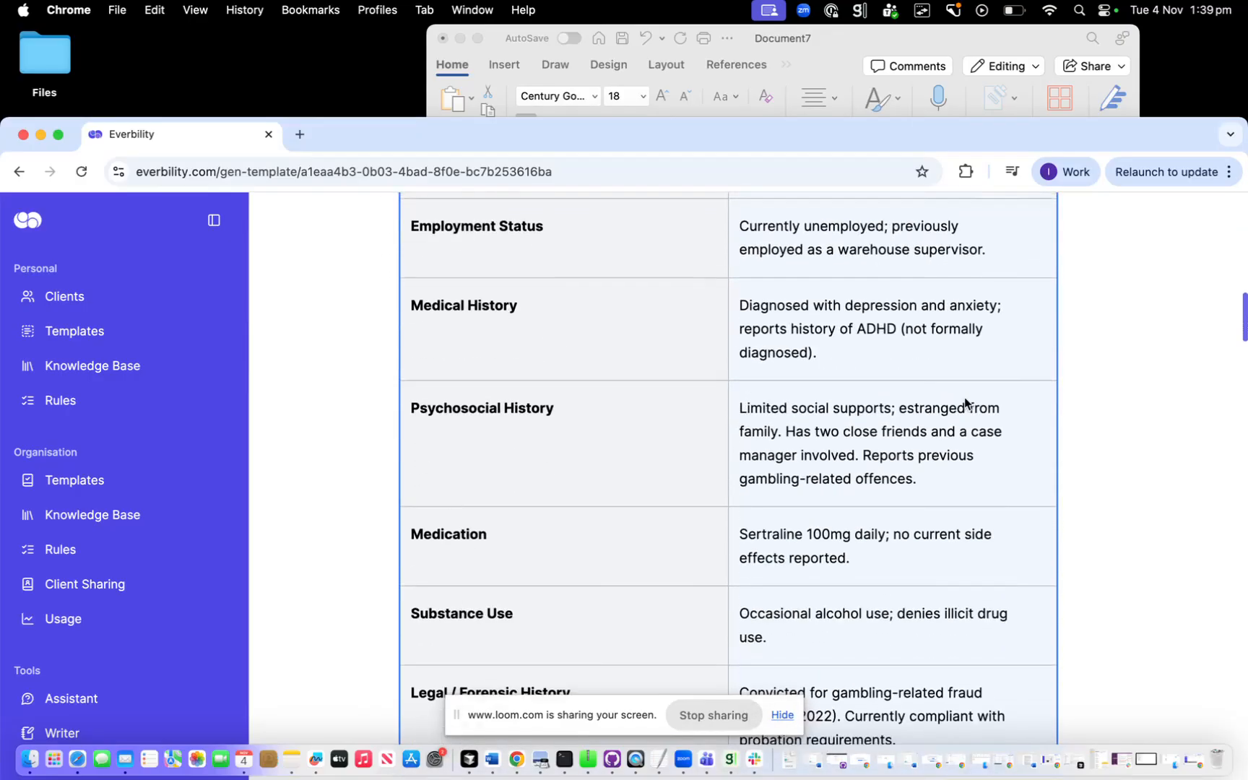
scroll(964, 399, up, 8)
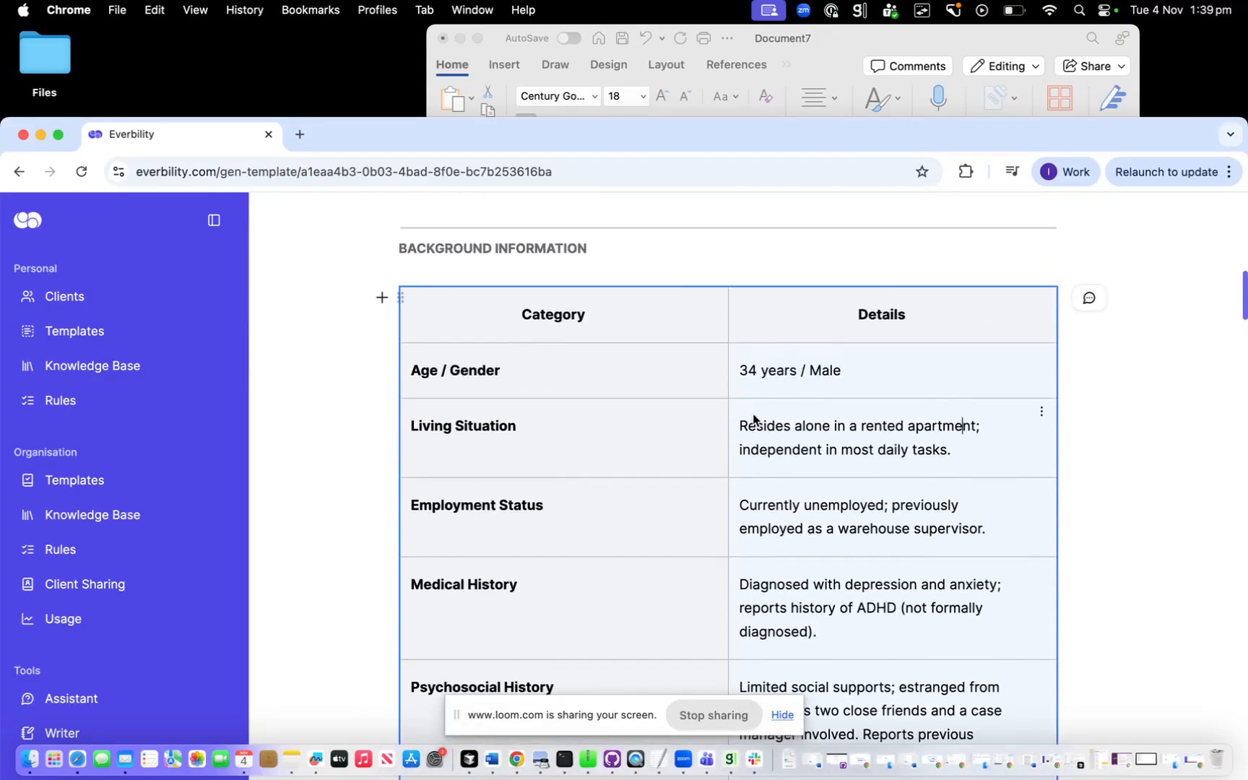
drag(739, 425, 906, 526)
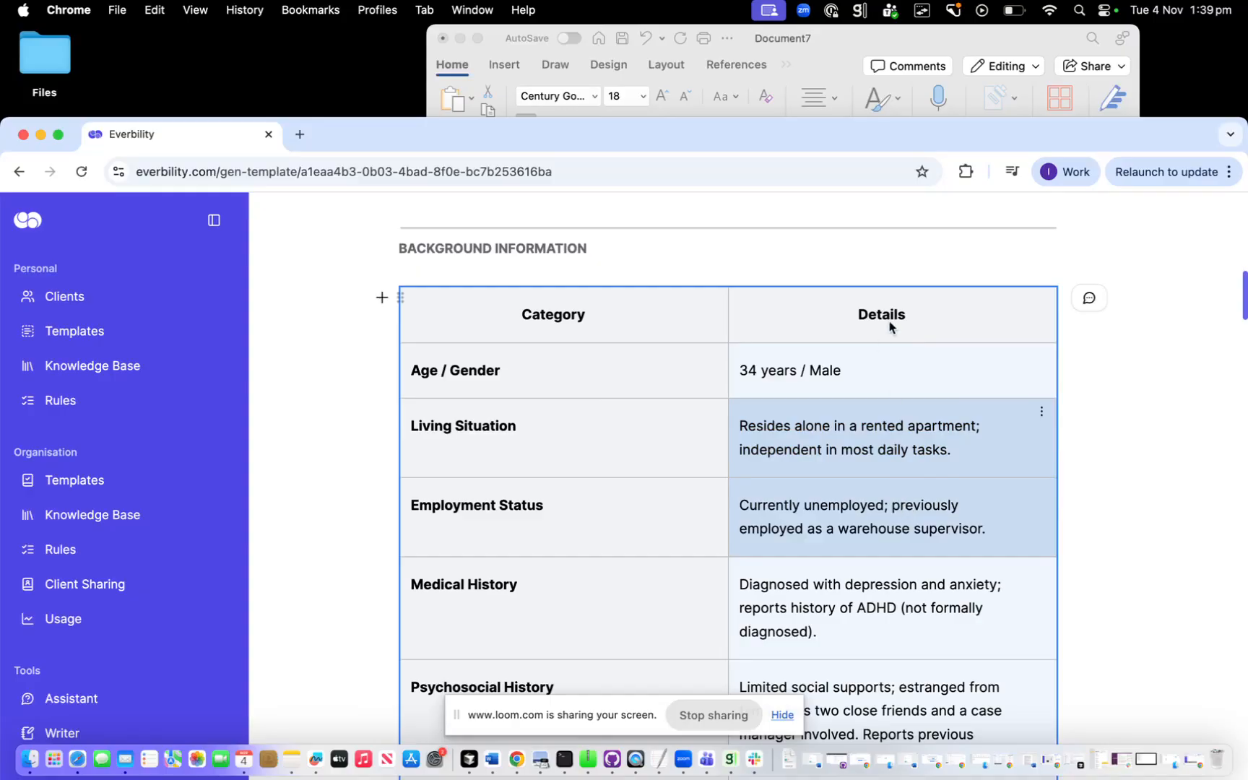
click(867, 465)
Generalise the Age / Gender details to read "xx years / Male/ Female"
click(758, 375)
key(BackSpace)
key(BackSpace)
text(XX)
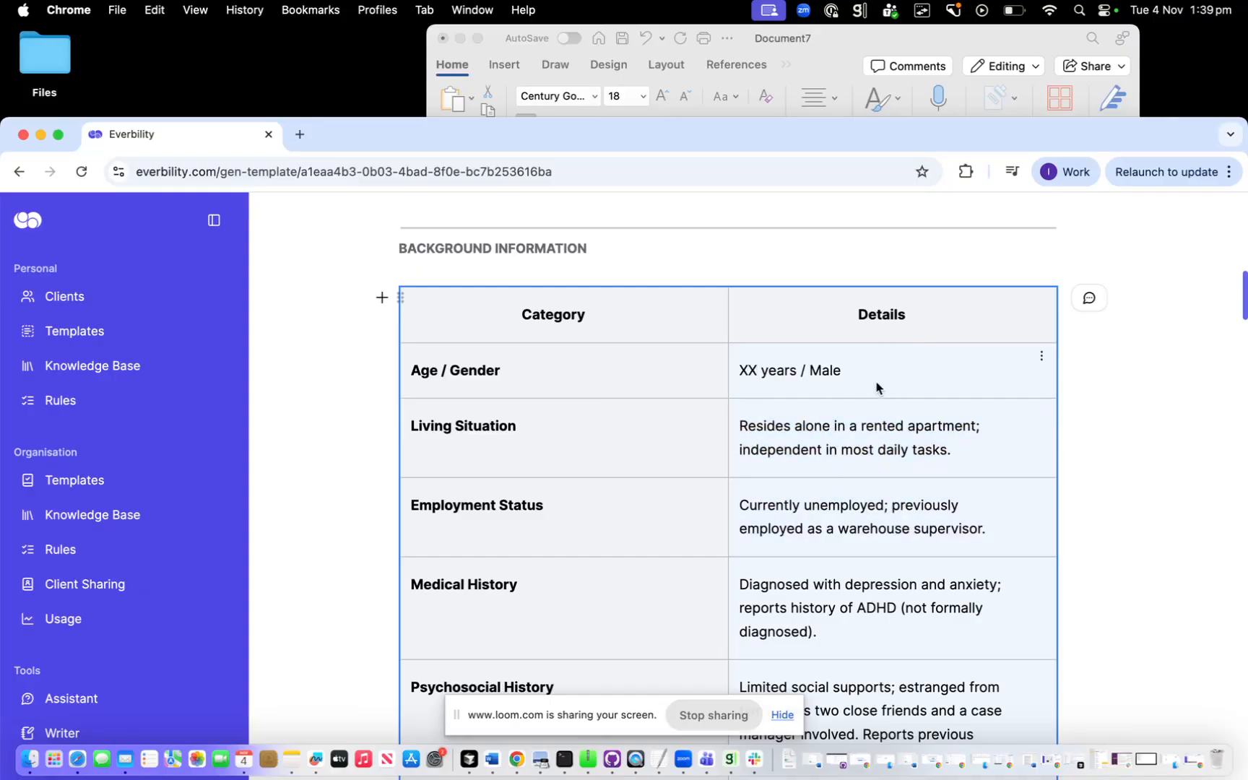
key(BackSpace)
key(BackSpace)
text(xx)
text(/ Femaile)
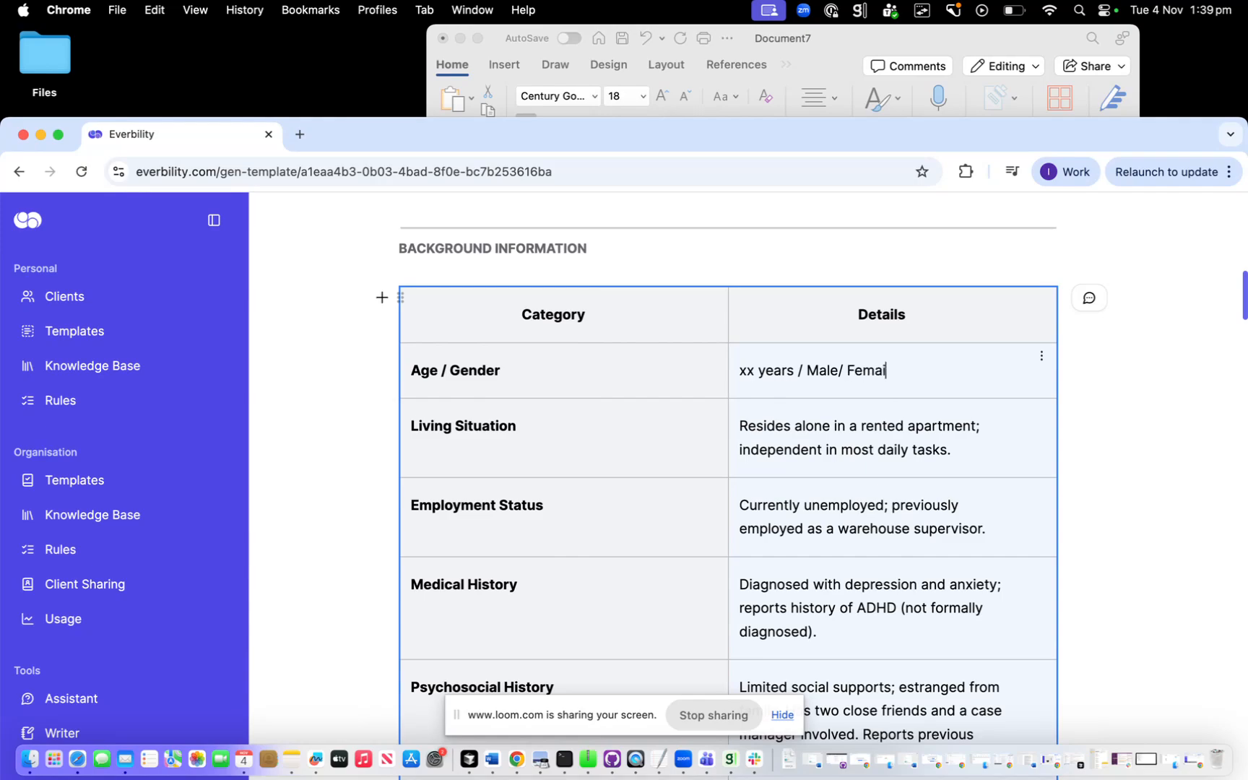
Replace the Living Situation details with the placeholder "Resides... (describe)"
scroll(909, 438, down, 2)
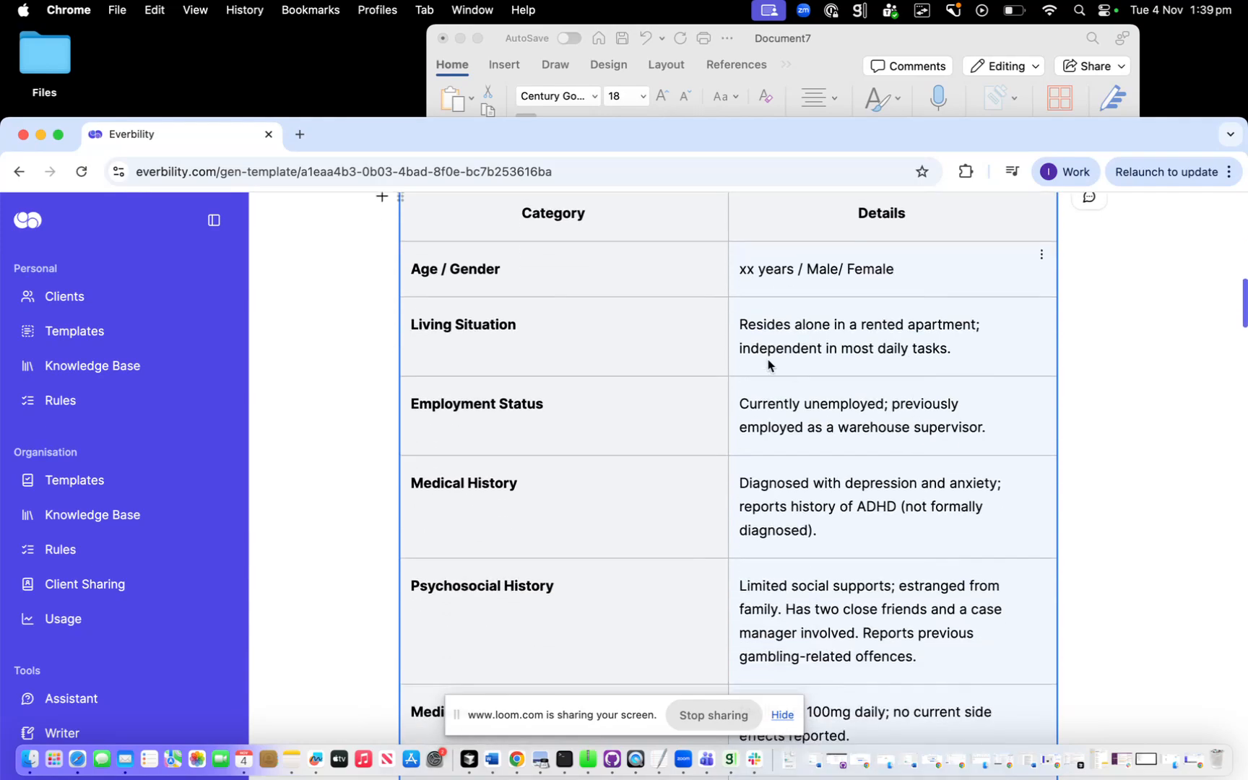
click(777, 331)
click(741, 324)
click(829, 327)
click(795, 327)
key(BackSpace)
text(...)
shift+click(955, 353)
key(BackSpace)
text((describe)
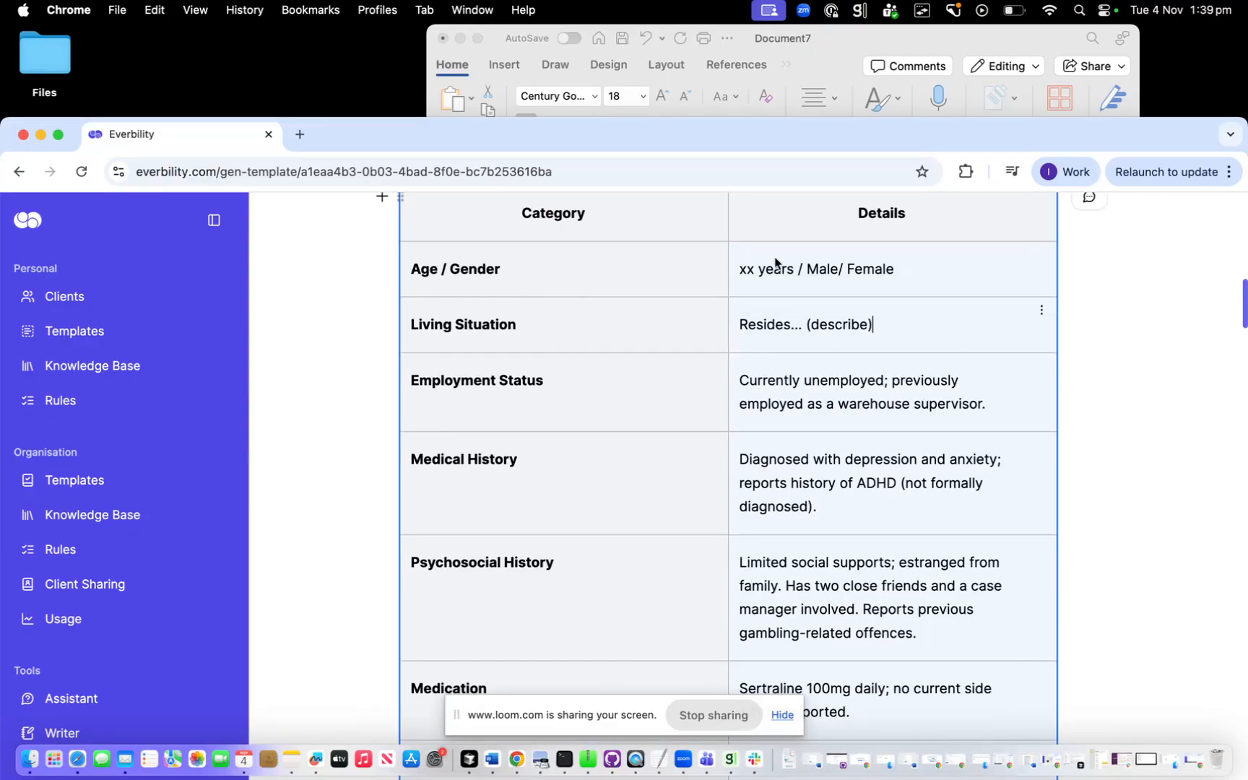
Prefix the Age / Gender and Living Situation details with "Use this structure:"
click(738, 269)
text(Use this )
text(structure:)
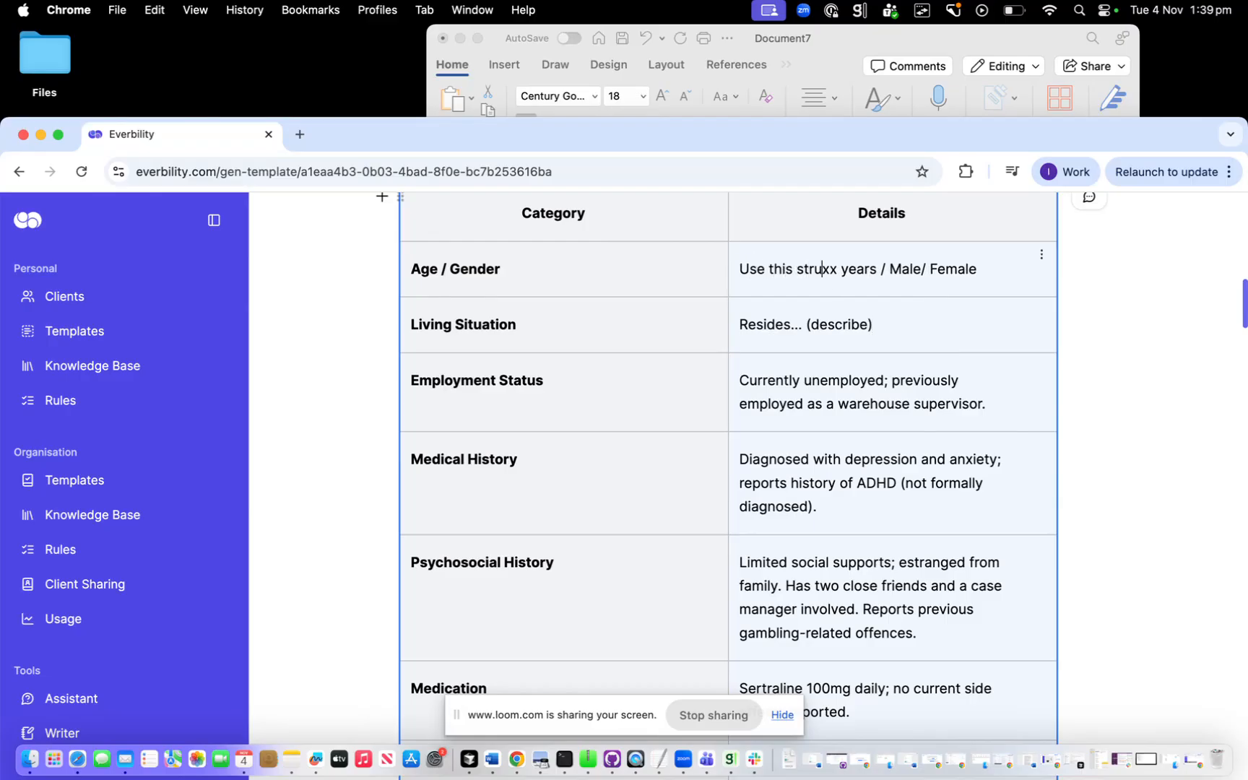
shift+click(735, 273)
key(super+c)
click(740, 325)
key(super+v)
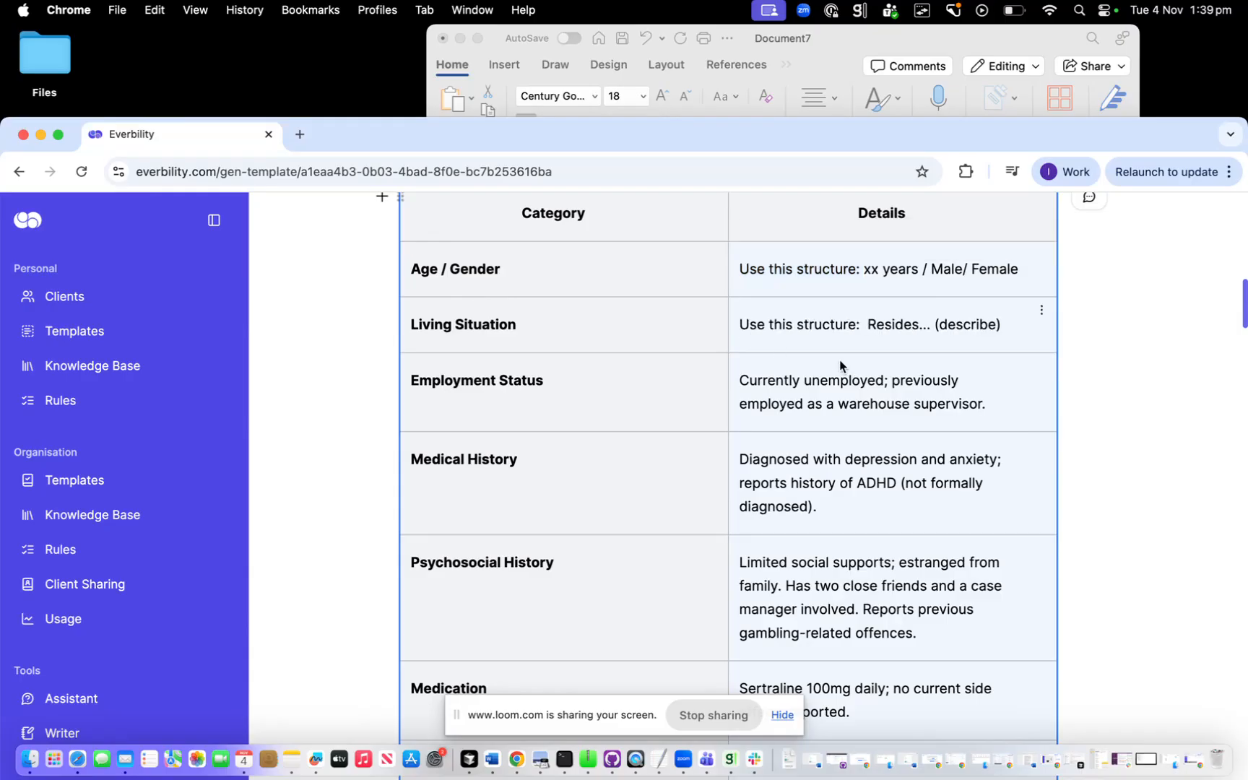
key(BackSpace)
Replace the Employment Status details with "Specify details"
click(740, 381)
shift+click(988, 405)
key(BackSpace)
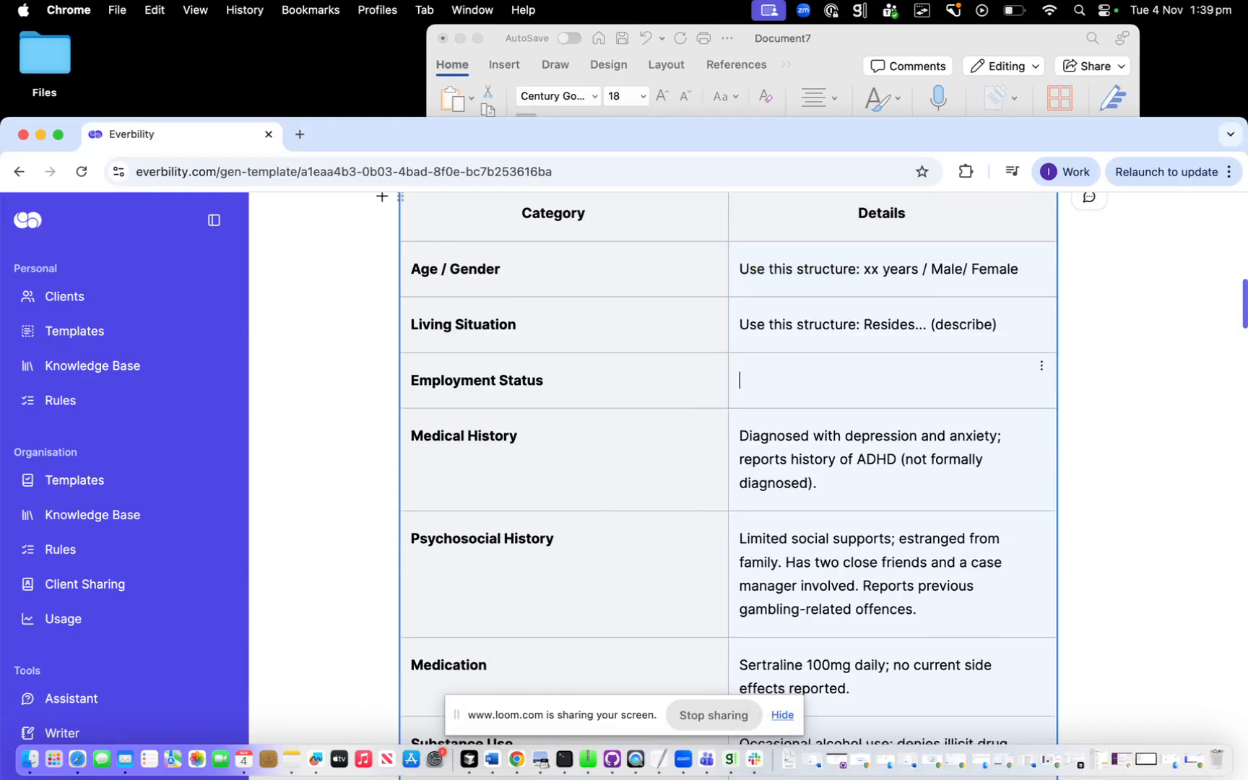
text(Specify deta)
shift+click(740, 380)
key(BackSpace)
key(super+z)
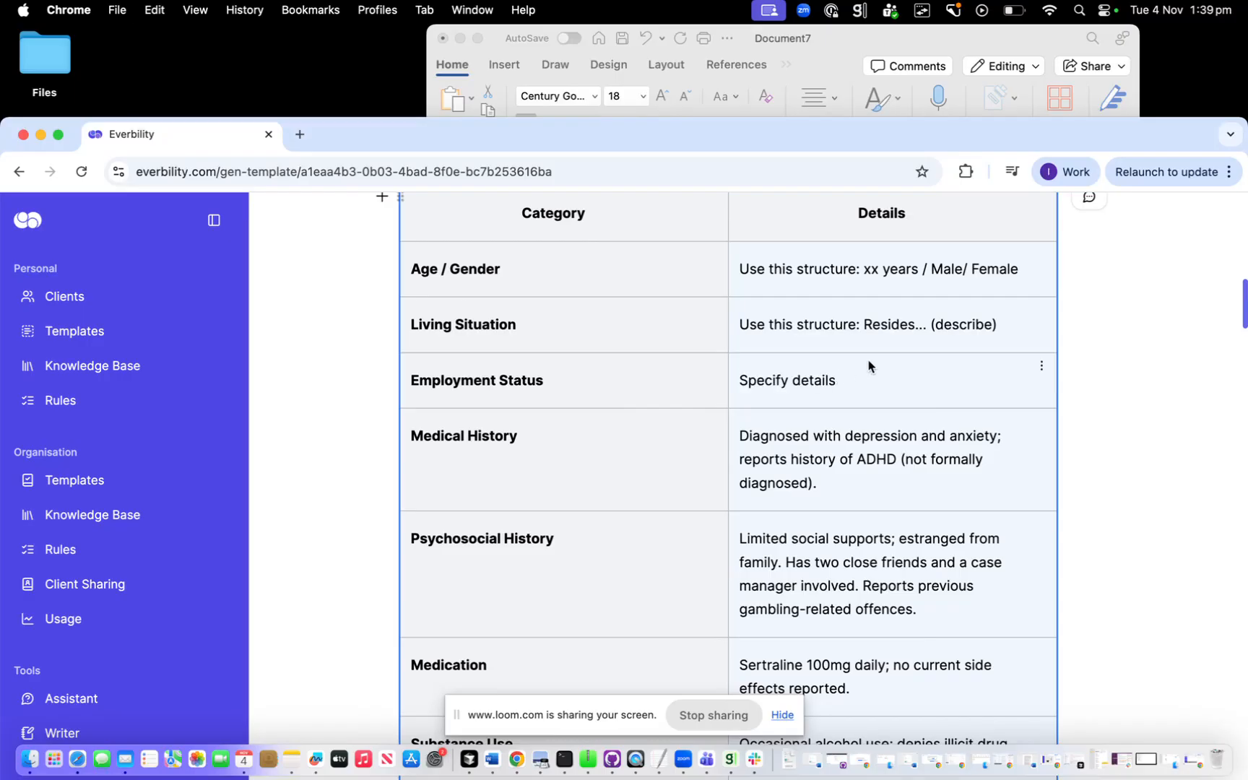
Rewrite the Medical History details as "Diagnosed with... (specify and state if formally diagnosed or not)", correcting the spelling of "specify"
scroll(869, 364, down, 3)
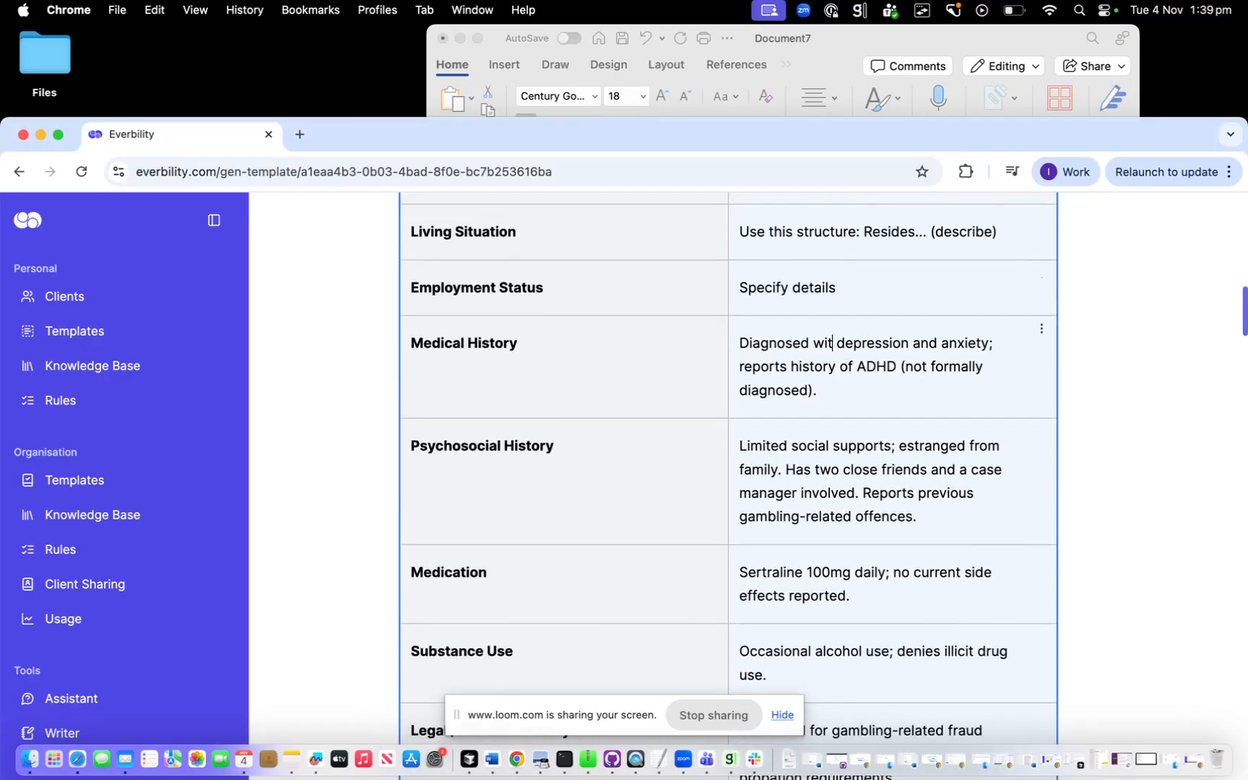
text(h... (sepcify)
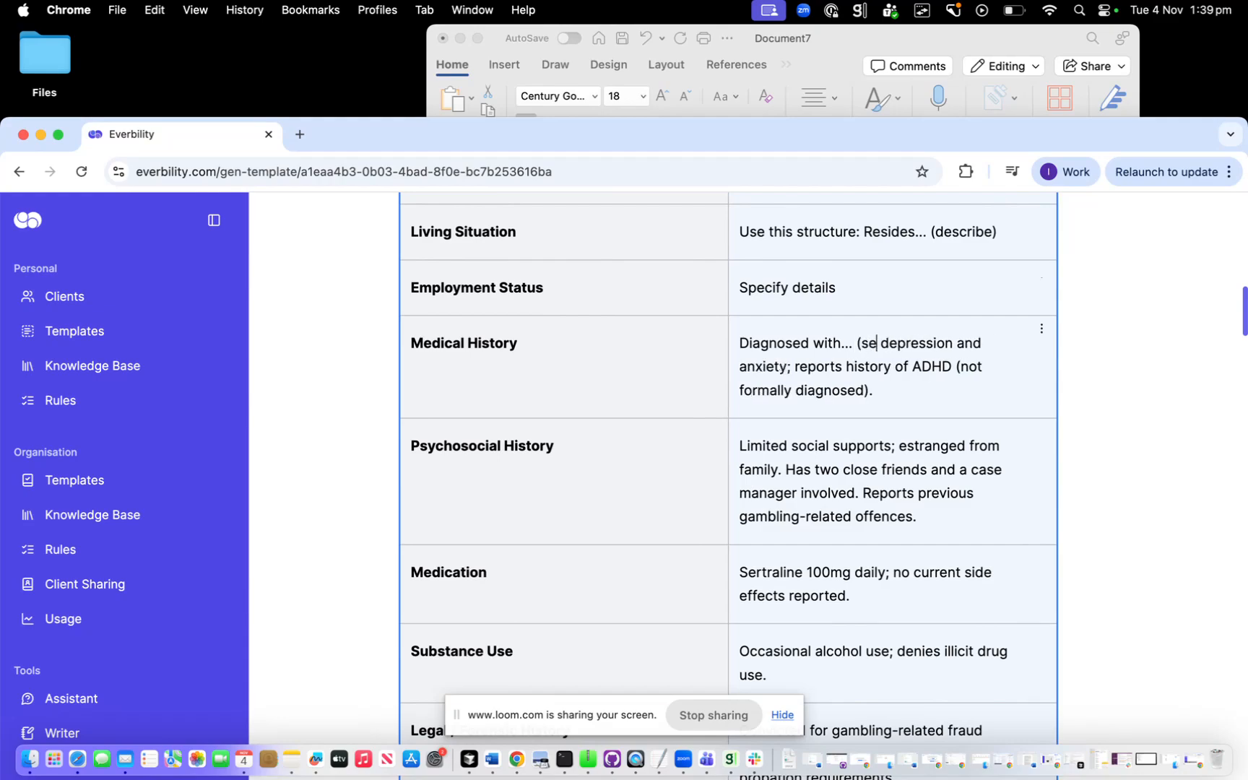
text())
shift+click(927, 400)
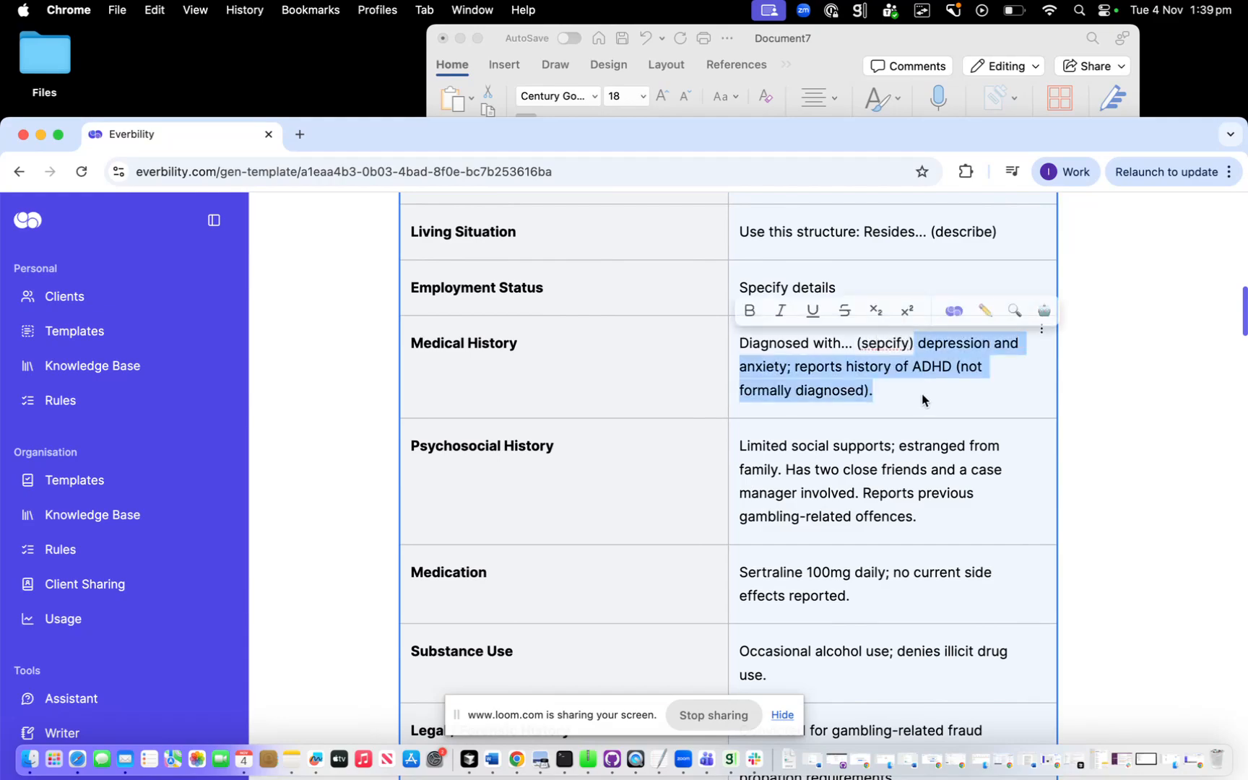
key(BackSpace)
key(BackSpace)
text(and )
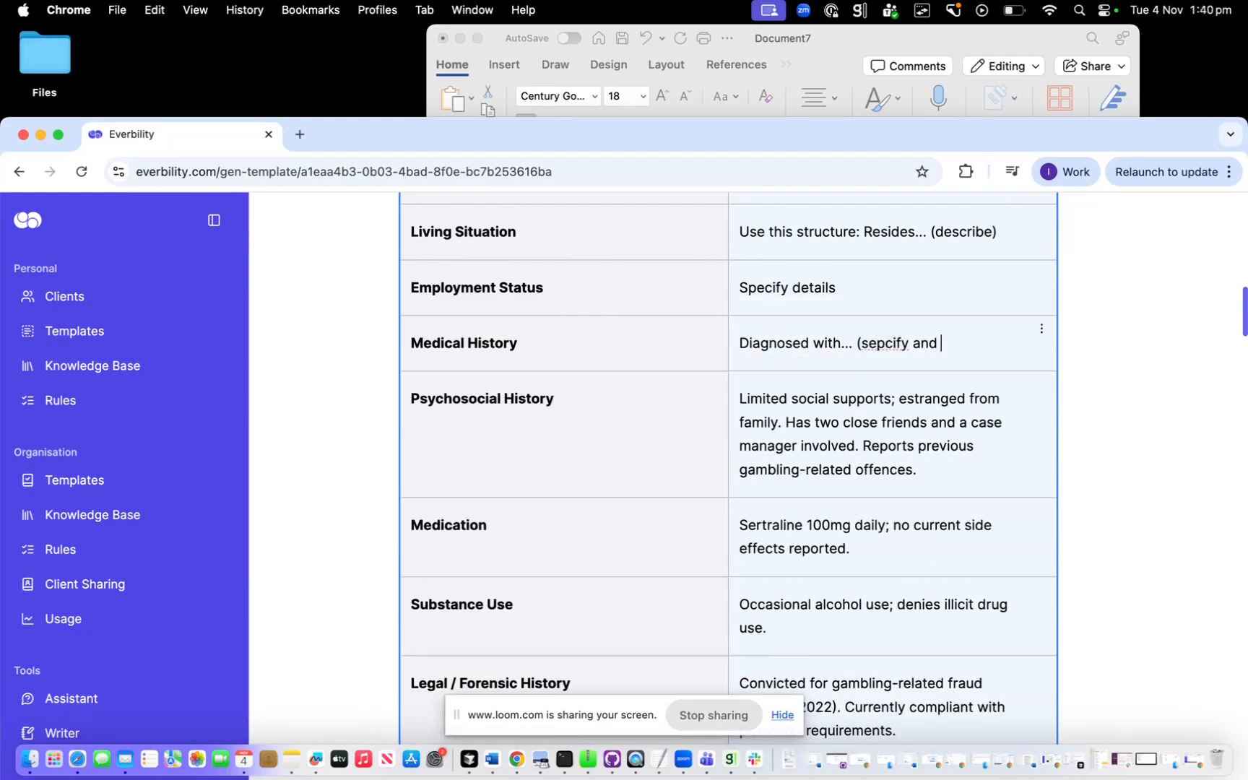
text(state if formally f)
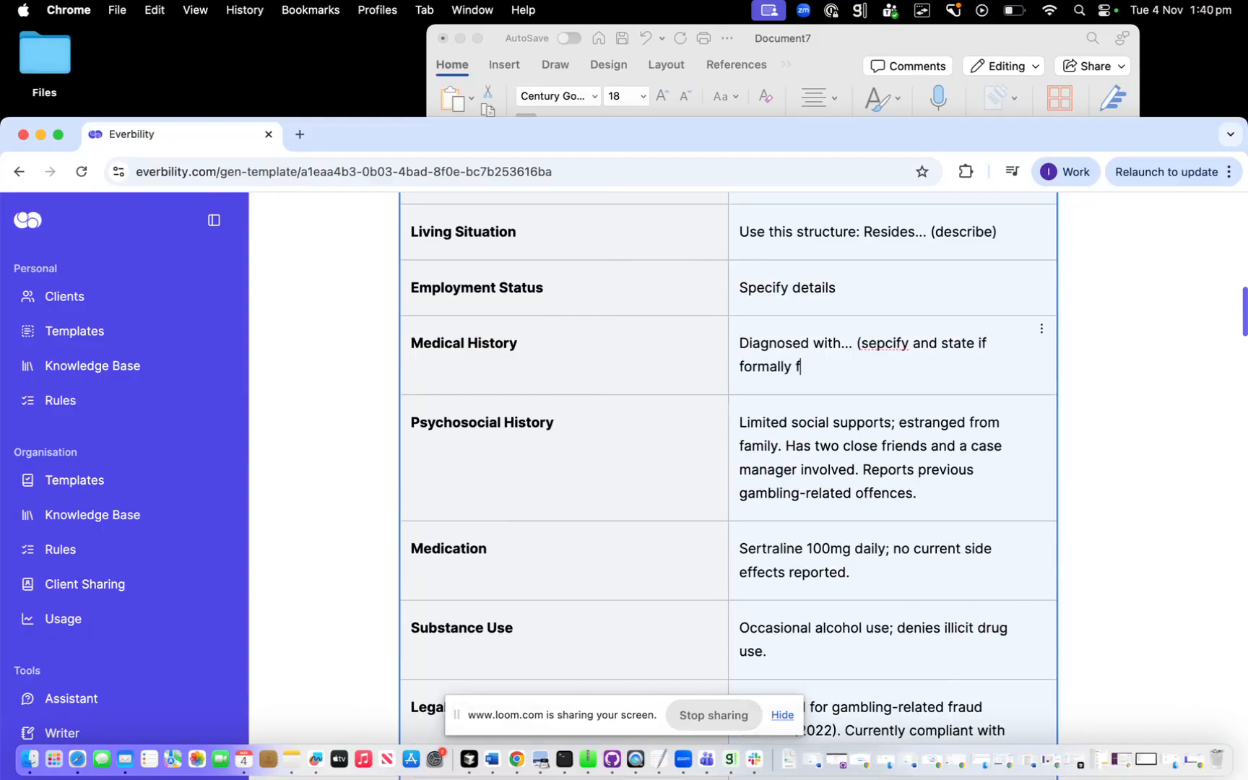
key(BackSpace)
text(diagnosed or not)
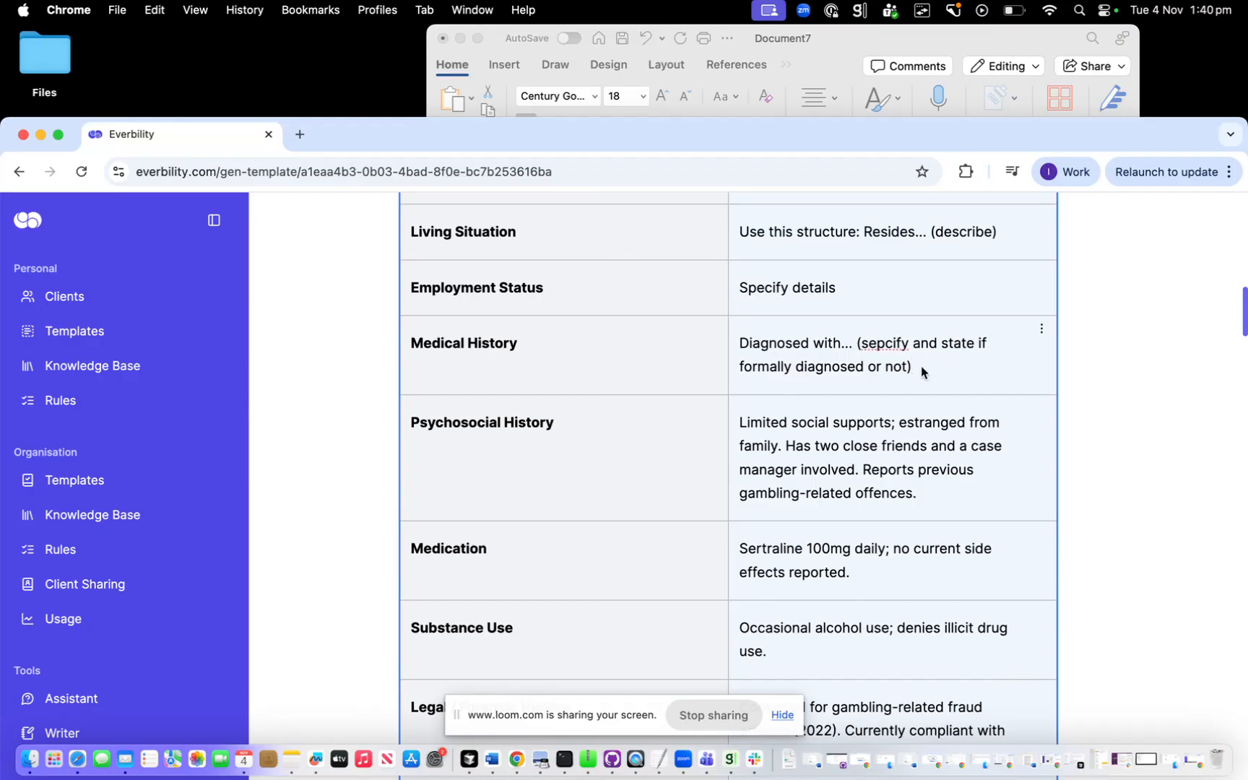
click(882, 341)
Replace the Psychosocial History details with the instruction "Describe in dot points"
scroll(773, 390, down, 2)
click(831, 366)
click(737, 366)
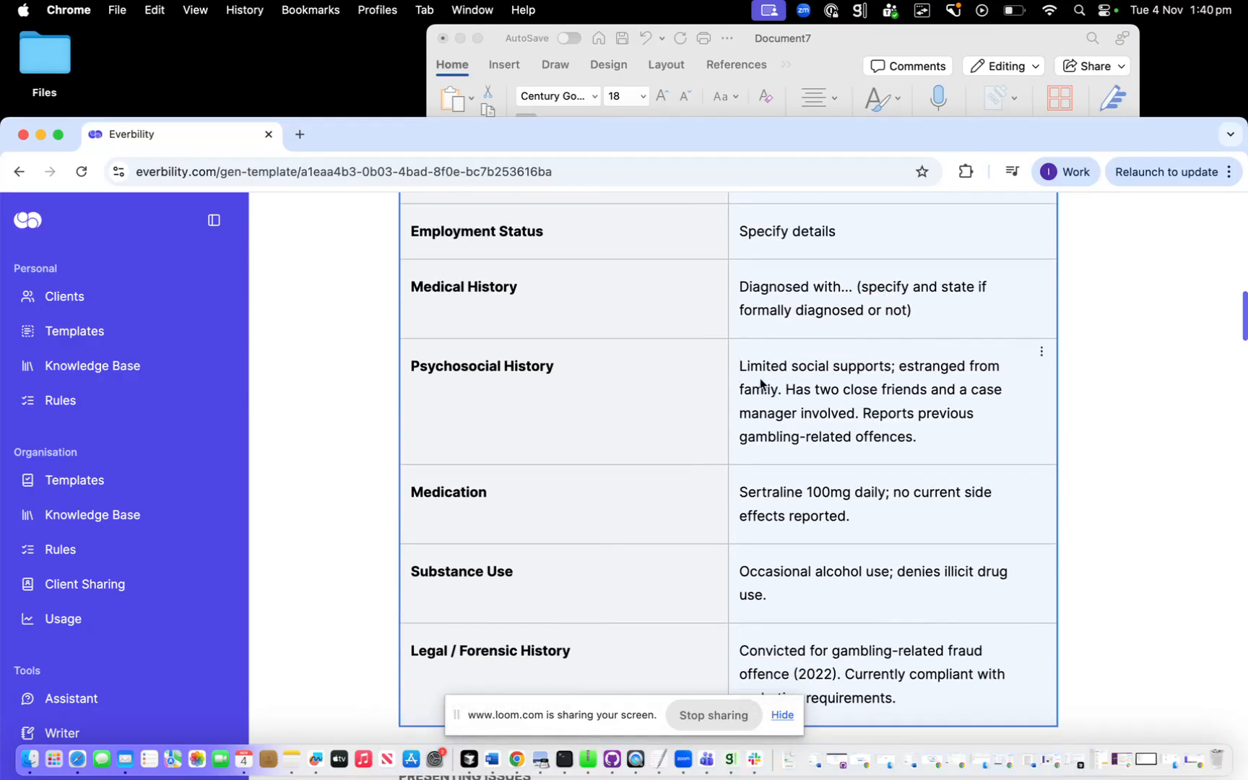
text(Describe in dot)
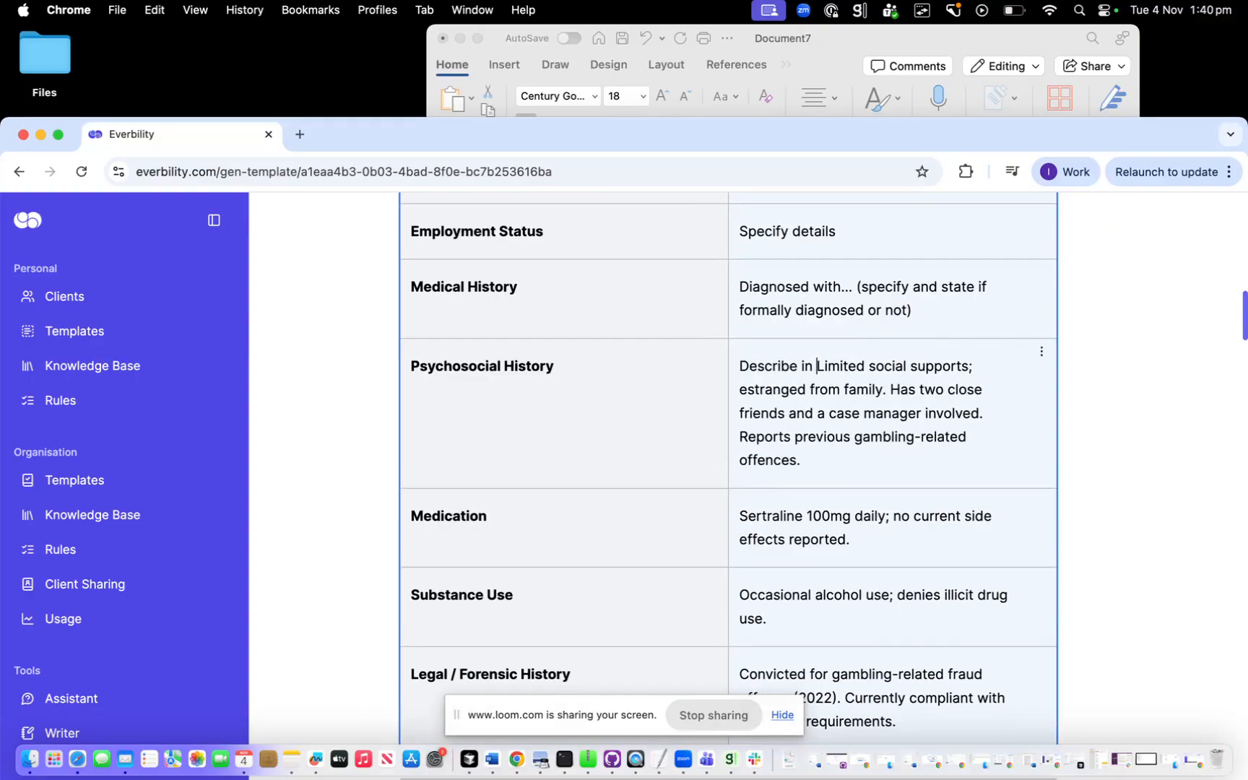
text( points)
shift+click(982, 472)
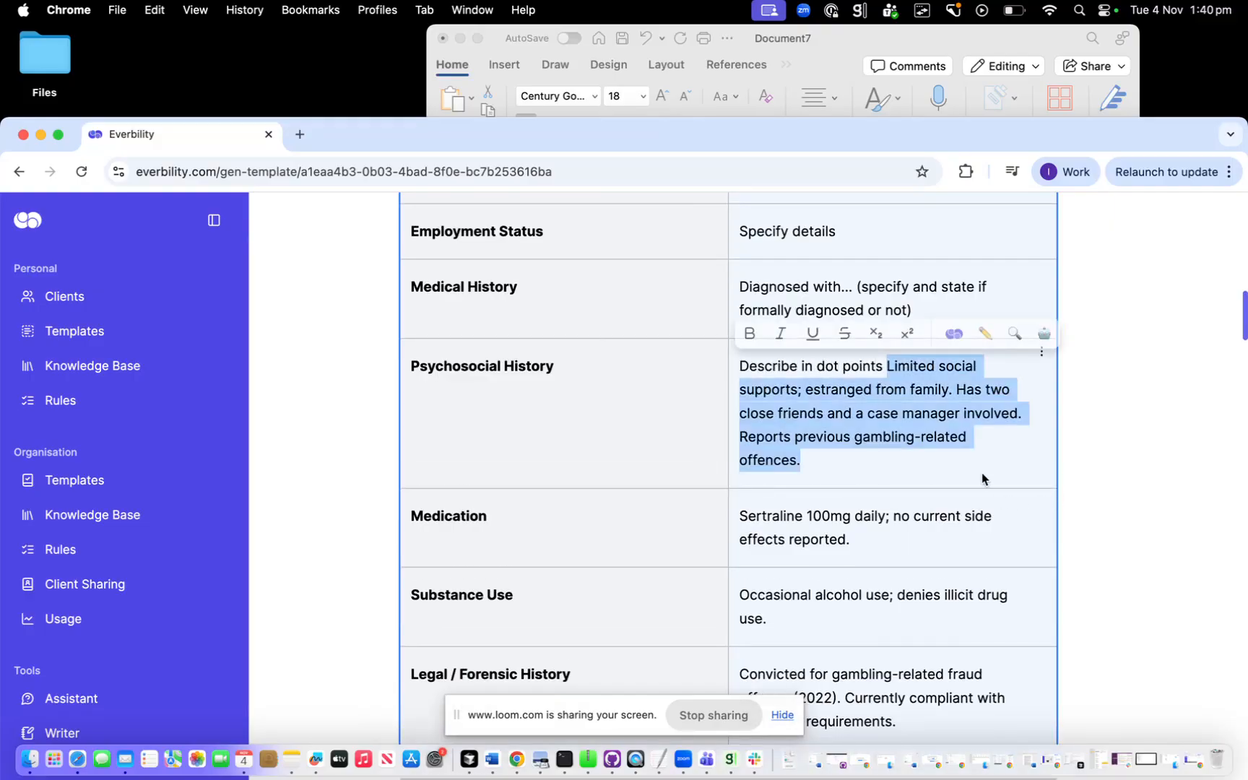
key(BackSpace)
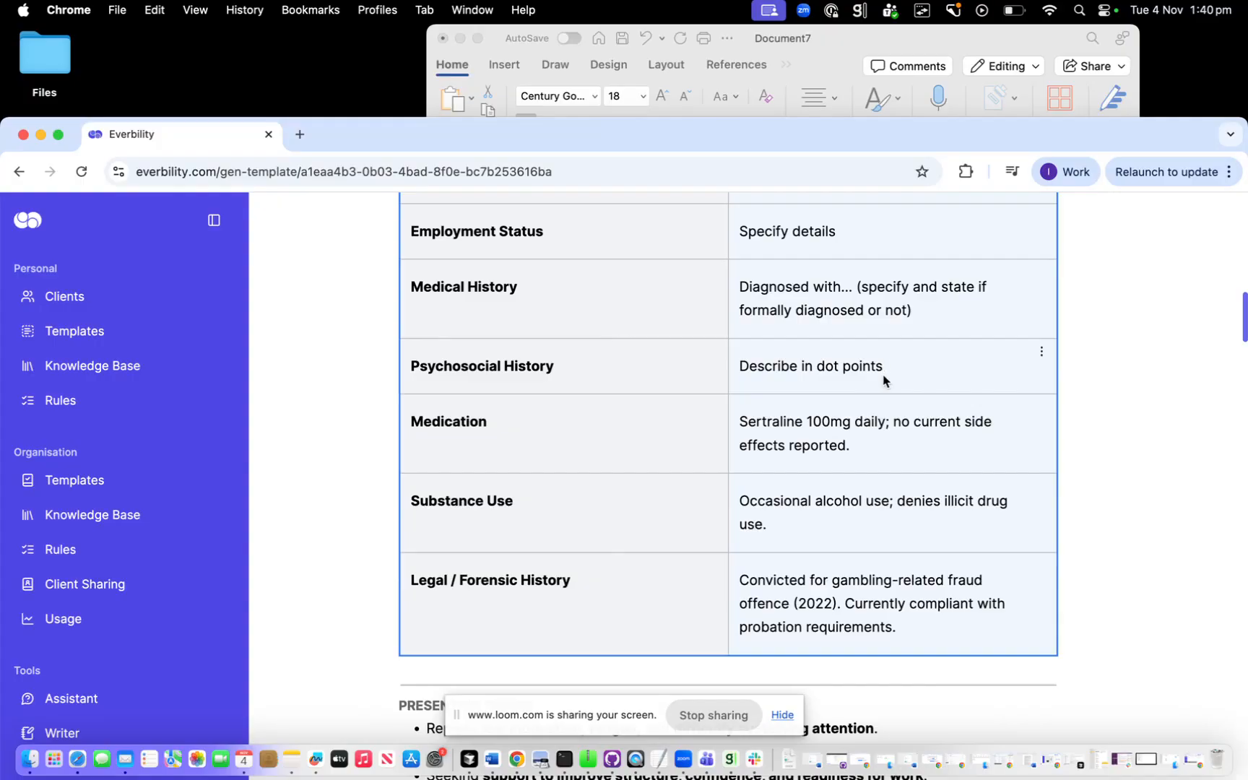
double_click(783, 367)
click(869, 369)
Replace the Medication details with "List in dot points and include name/ dosage/ frequency"
click(730, 422)
shift+click(906, 451)
key(BackSpace)
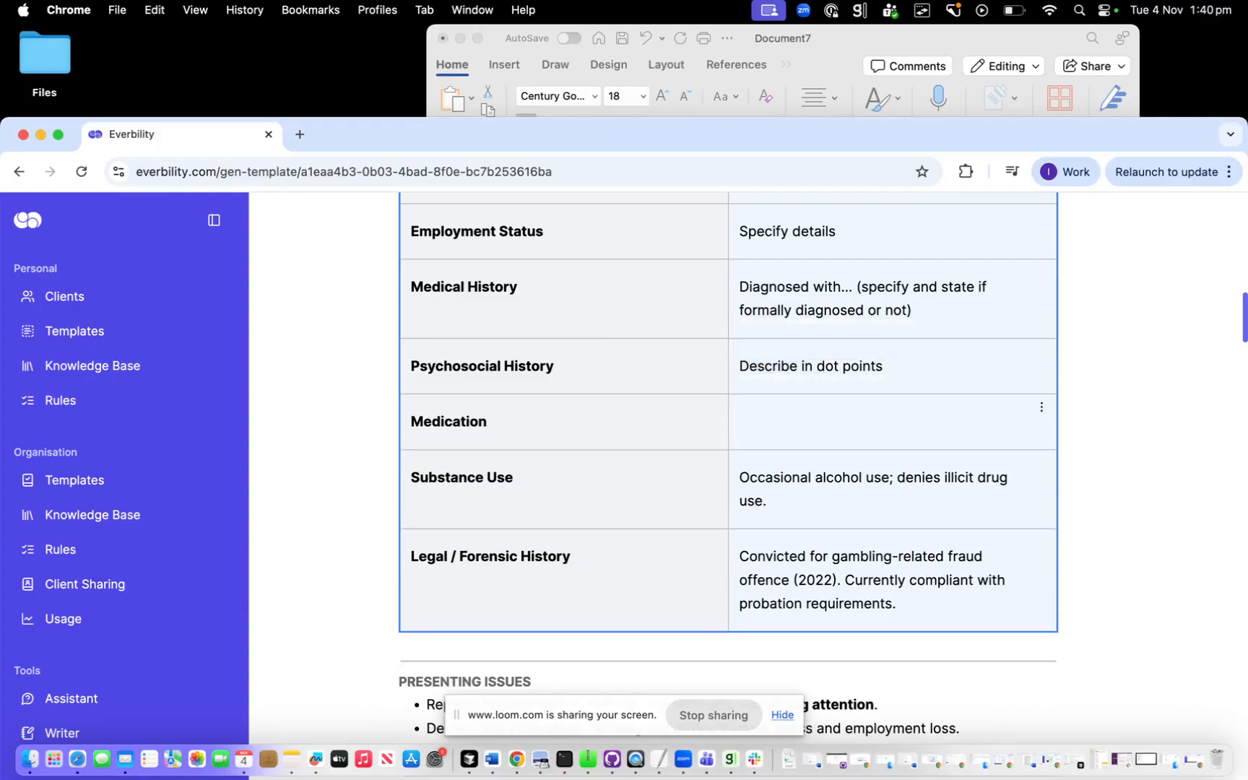
text(List in dot points and incliude)
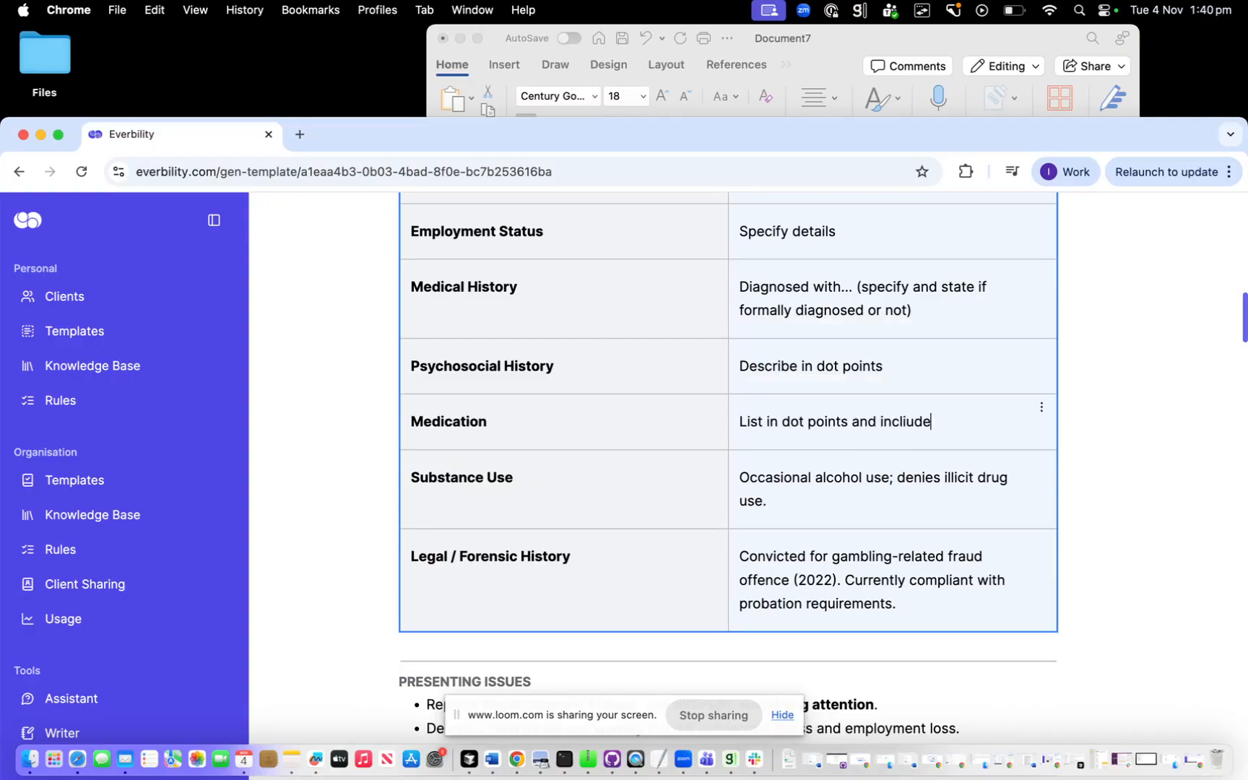
text( d)
text(name/ d)
text(osage and)
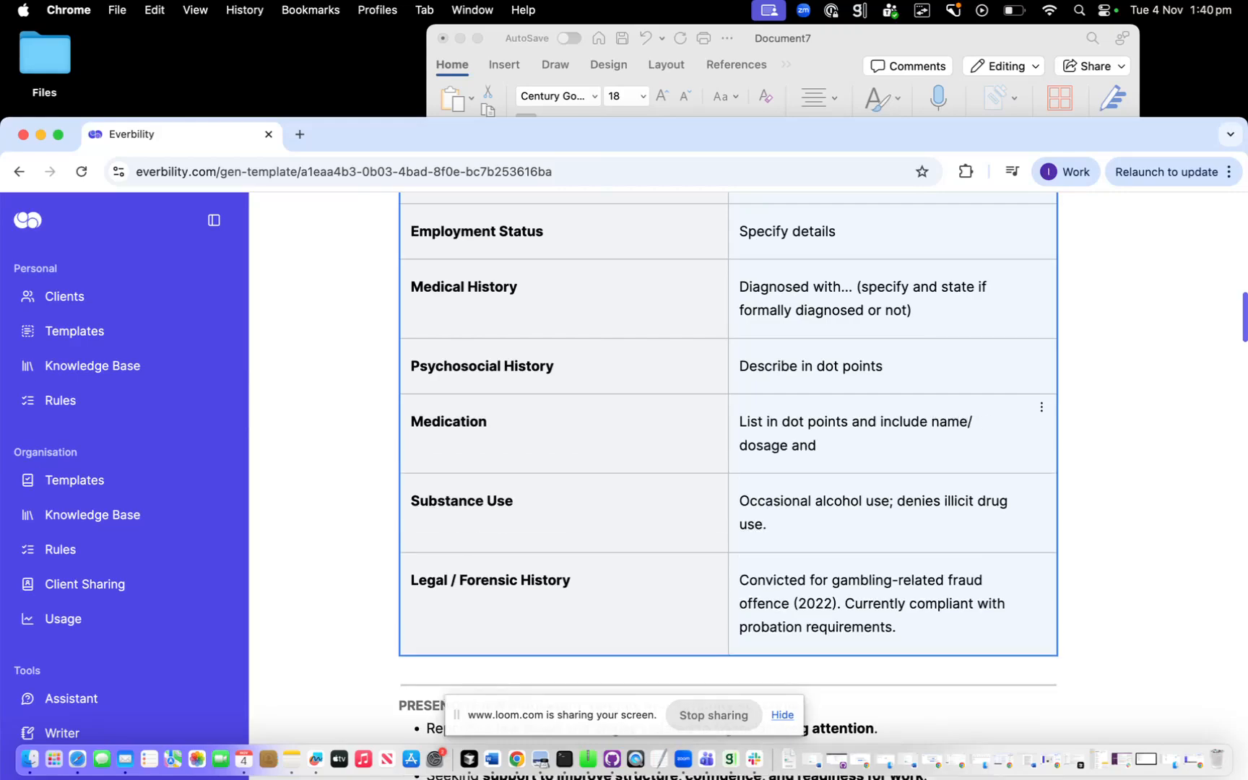
key(BackSpace)
key(BackSpace)
key(BackSpace)
text(frequency)
click(788, 445)
text(/)
Clear the Details cells of the Substance Use and Legal / Forensic History rows
scroll(822, 477, down, 2)
triple_click(813, 471)
key(BackSpace)
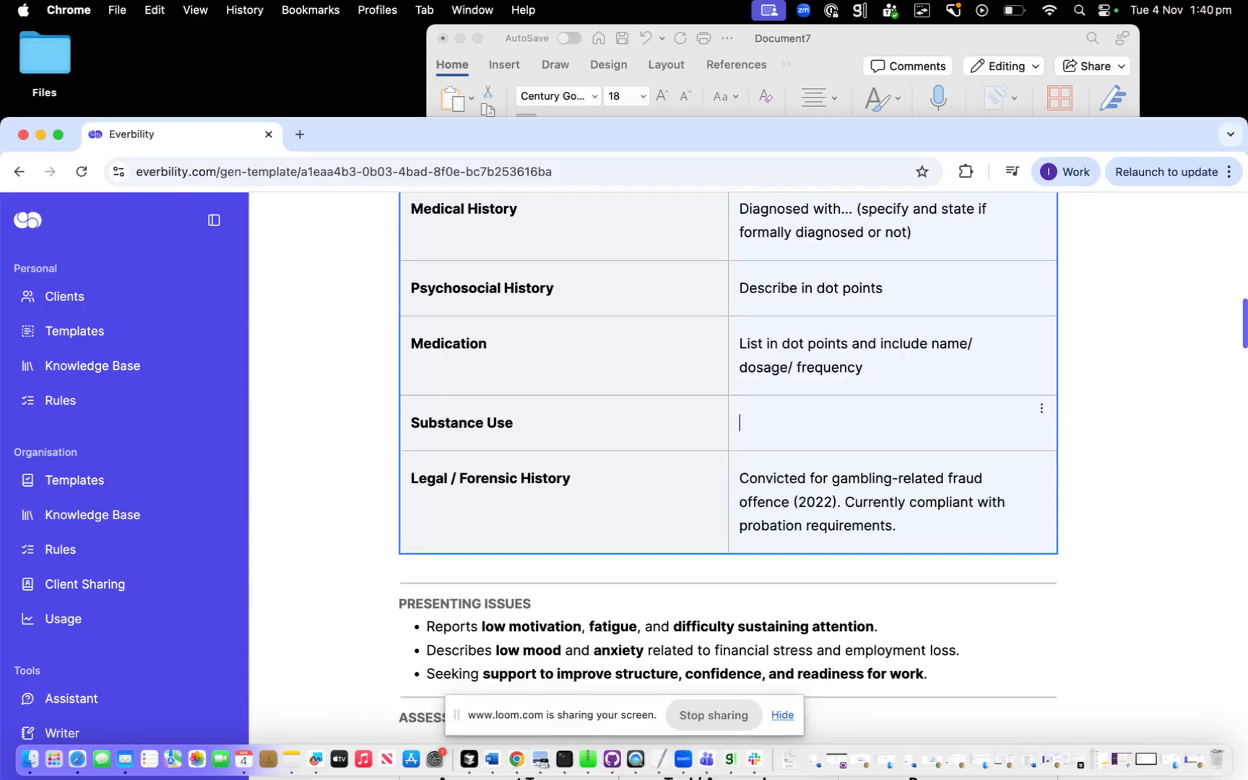
triple_click(901, 540)
key(BackSpace)
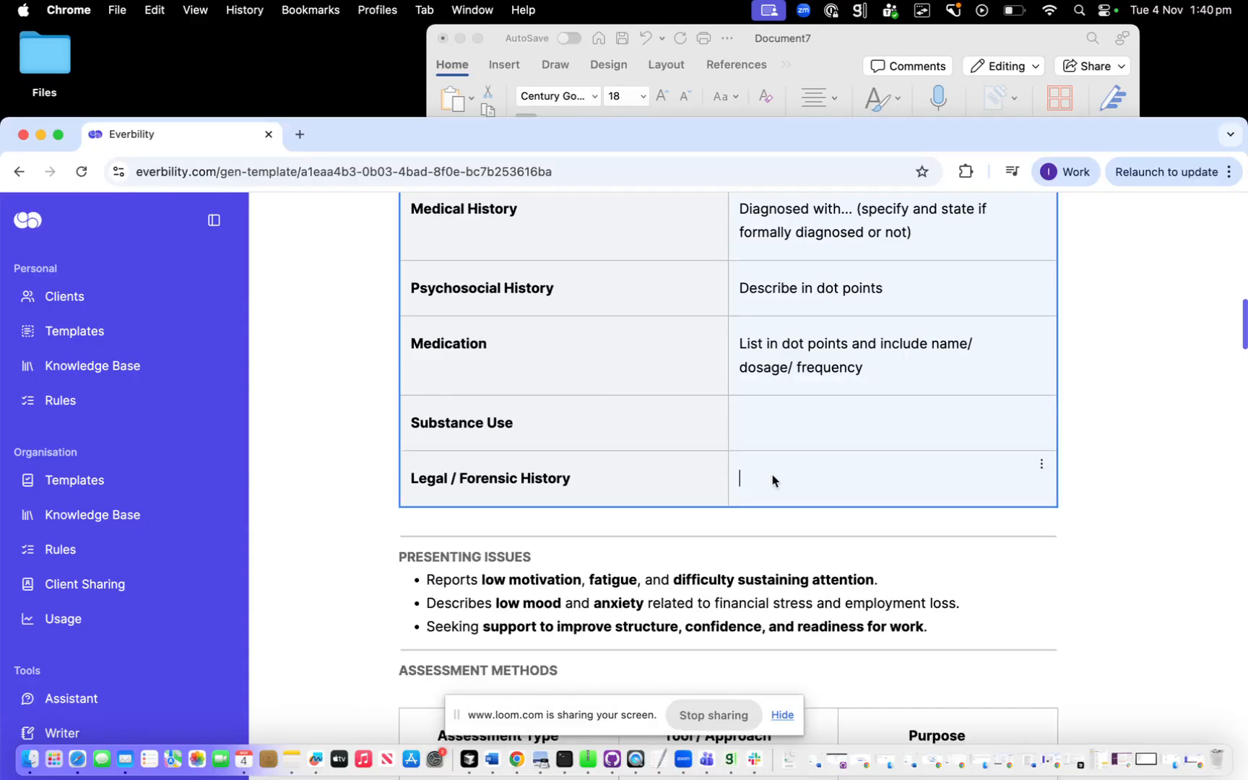
Insert blank lines under the Presenting Issues heading and write "Describe the client's presenting issues from the selected note/s."
scroll(874, 428, up, 2)
scroll(874, 428, down, 7)
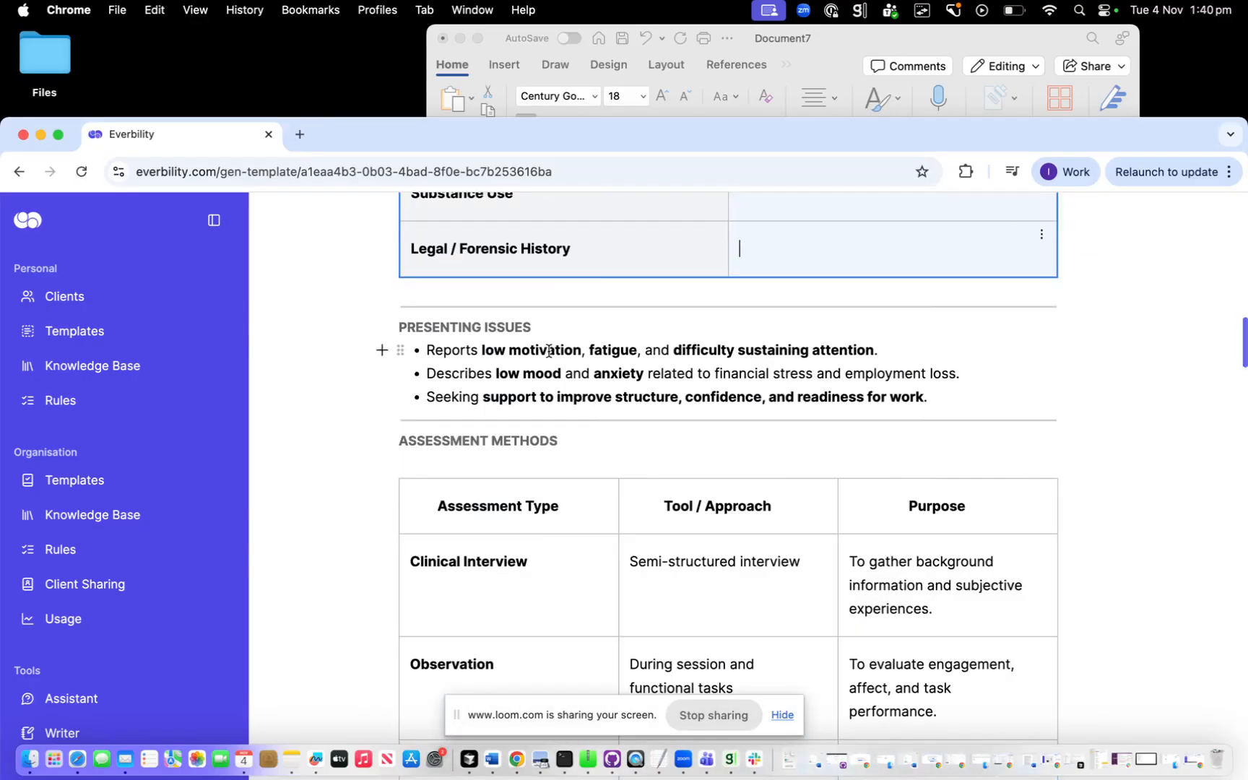
key(Return)
key(Return)
key(Return)
click(530, 356)
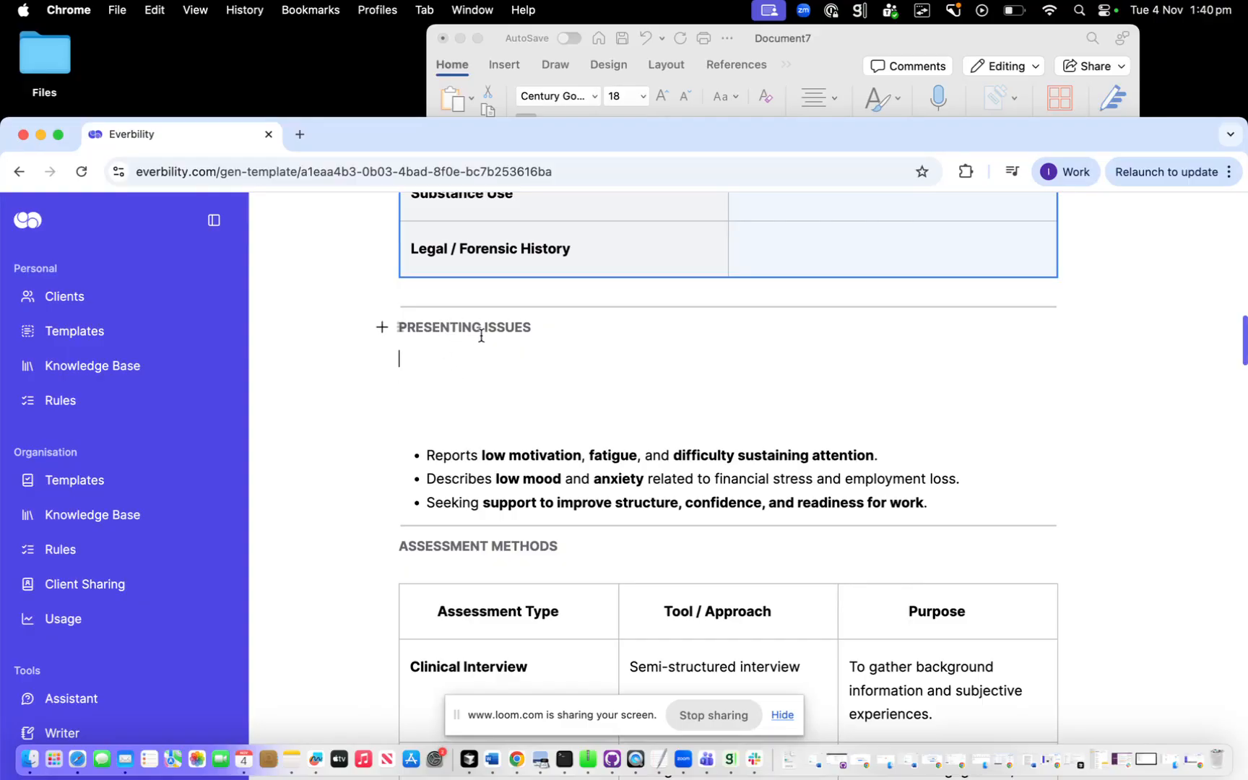
text(Describe the client's presenting issue)
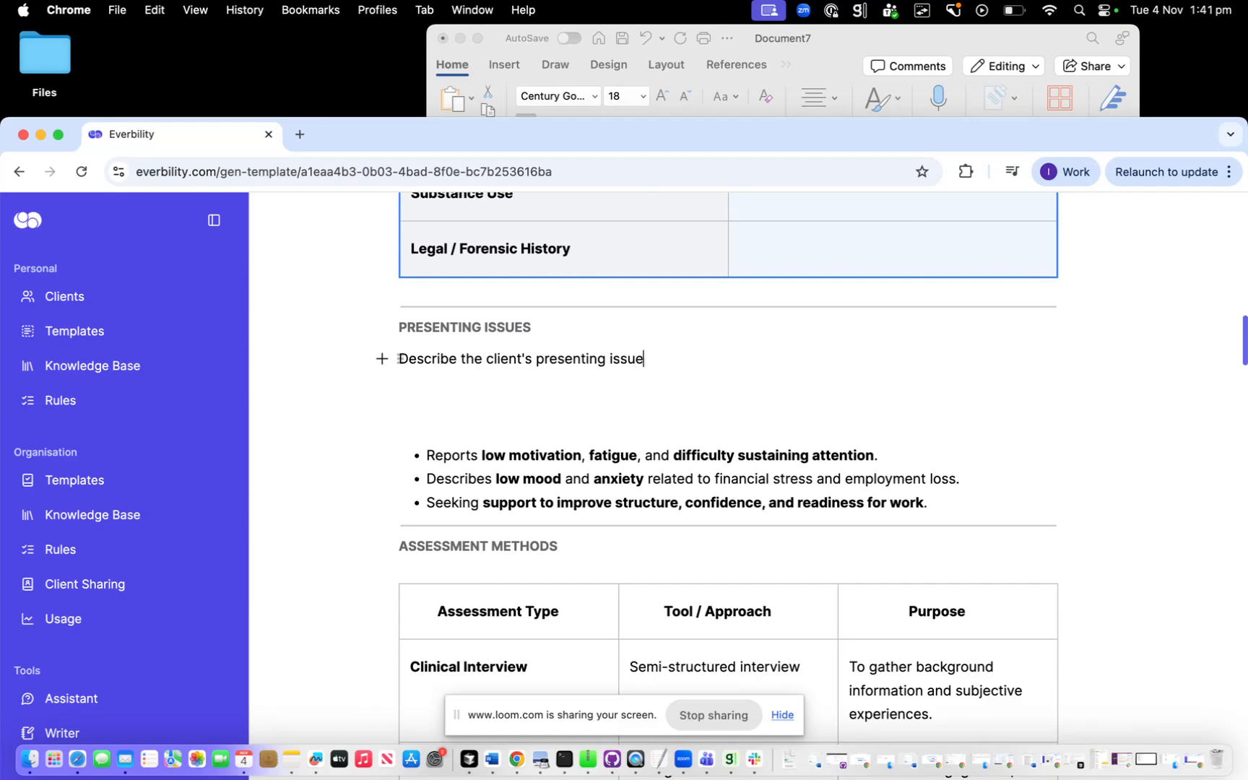
text(s from the selected note/s.)
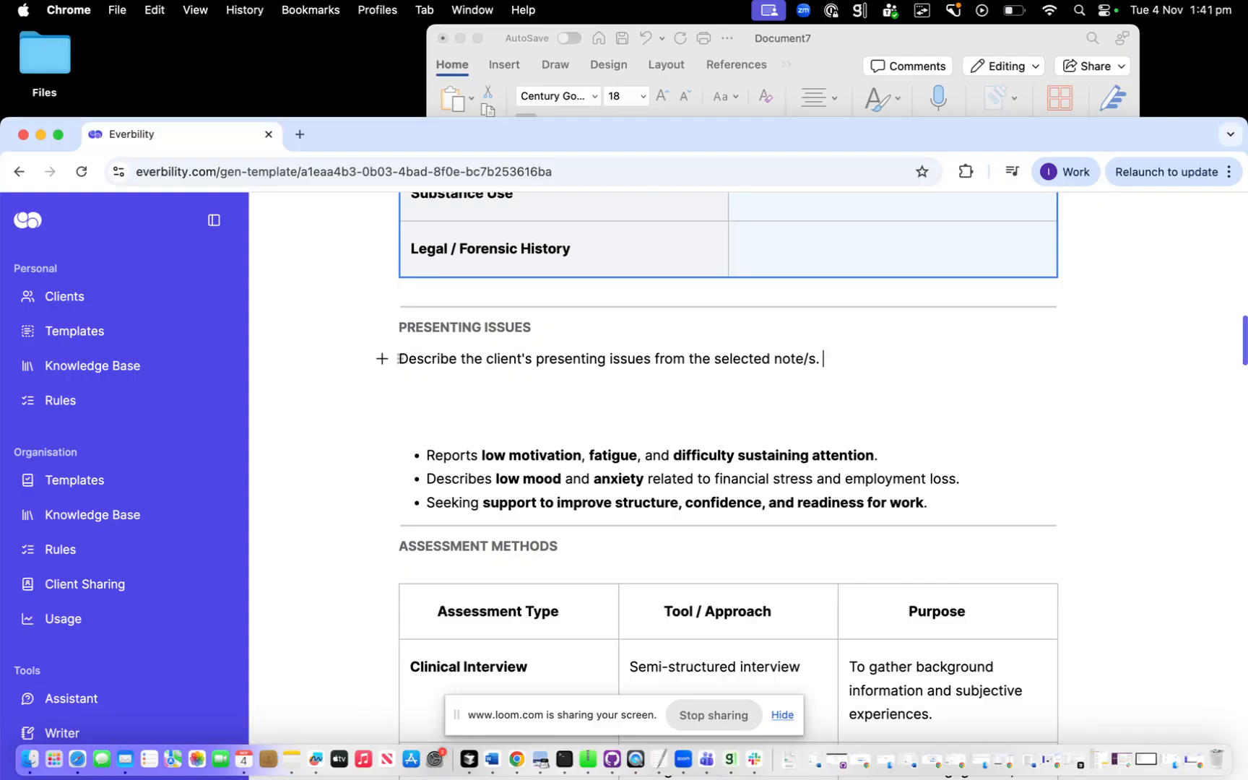
text( Bold key words)
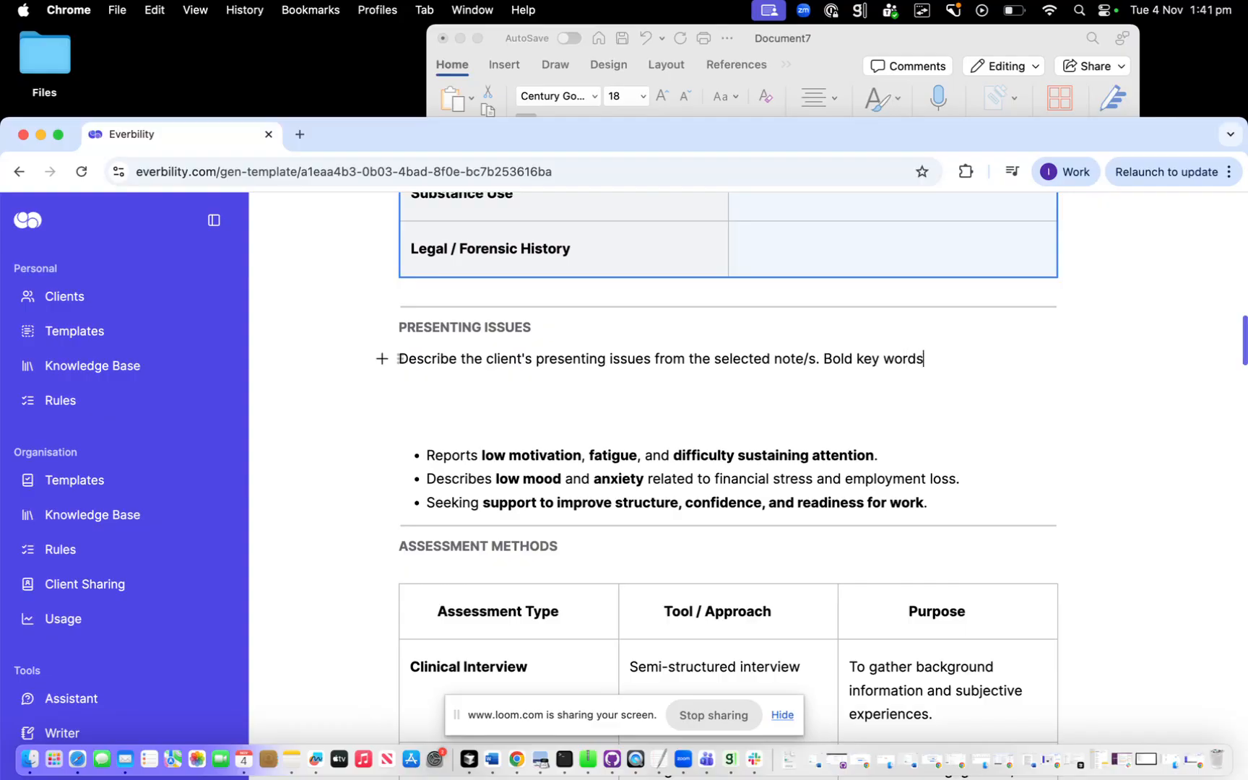
text( within ea)
key(BackSpace)
Continue the instruction with "List this using dot points with relevant subheadings and bold key words in the list." and delete the leftover fragment after it
click(826, 359)
key(BackSpace)
text(Li)
key(BackSpace)
key(BackSpace)
text(List this using dot p)
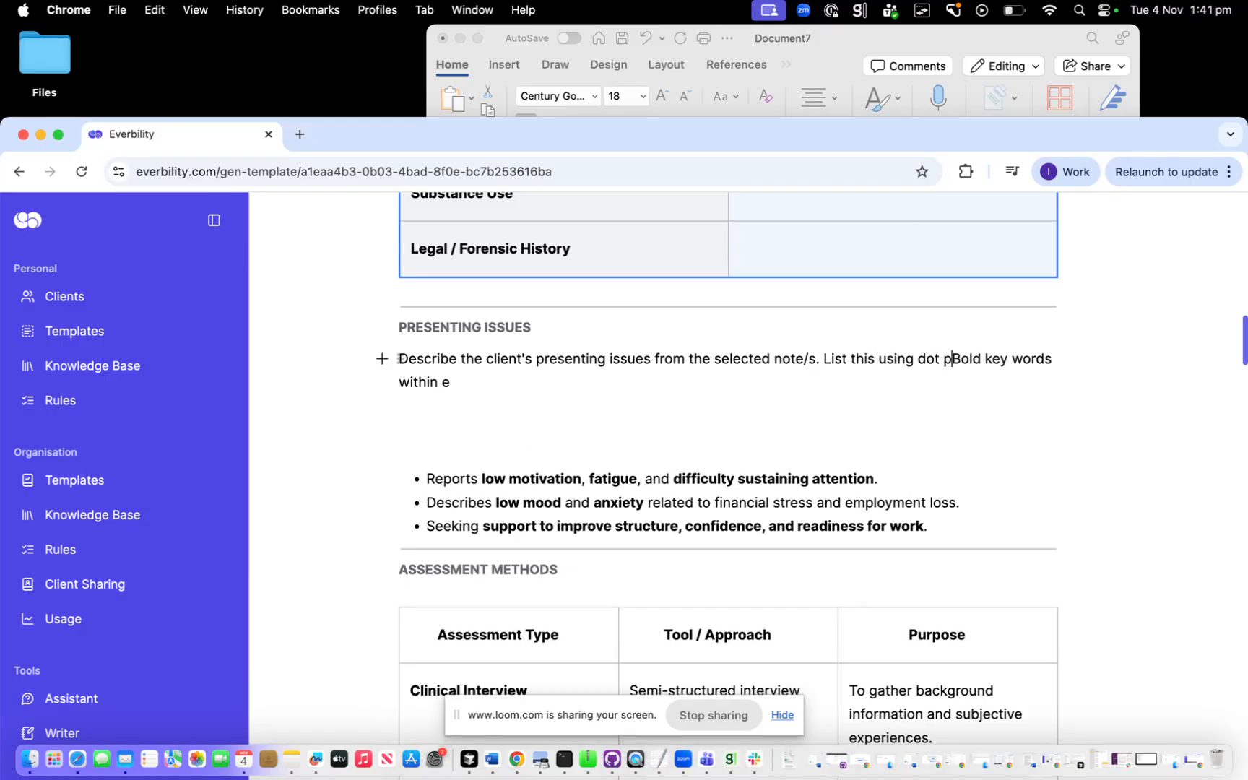
text(oints )
text(with relevant)
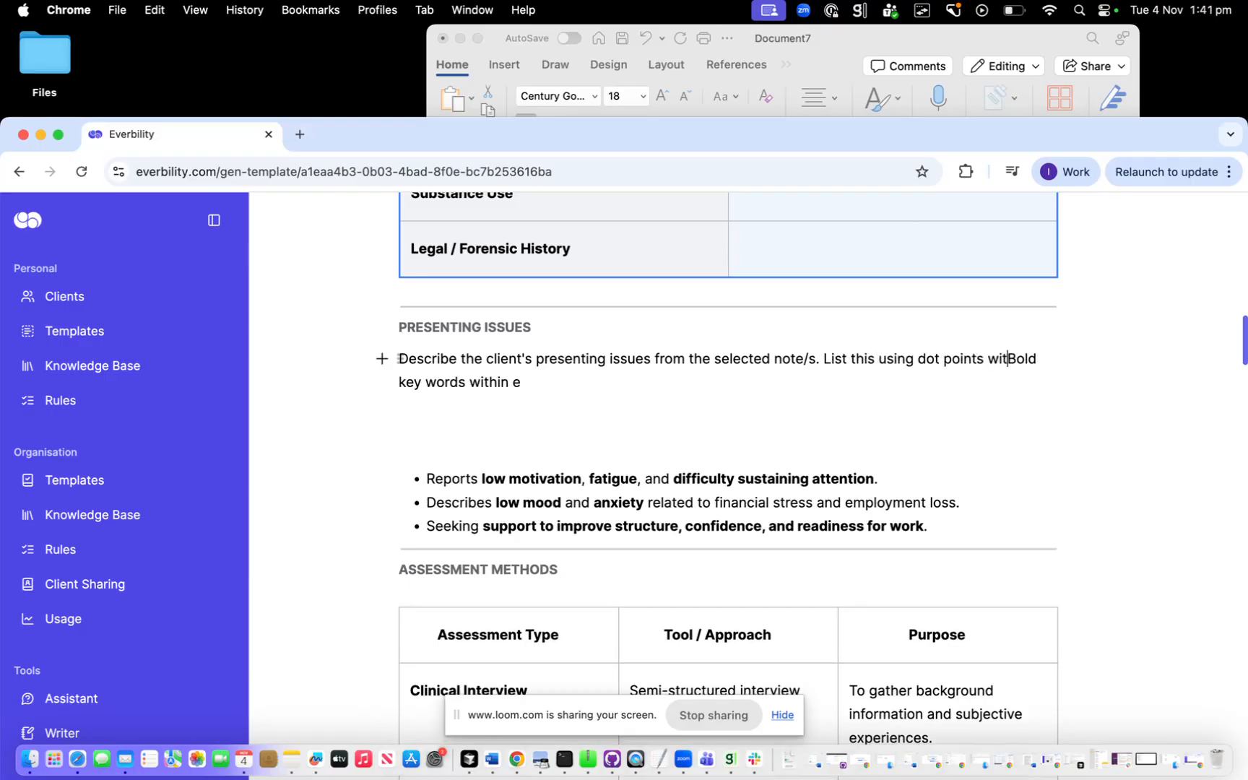
text( subheadings and)
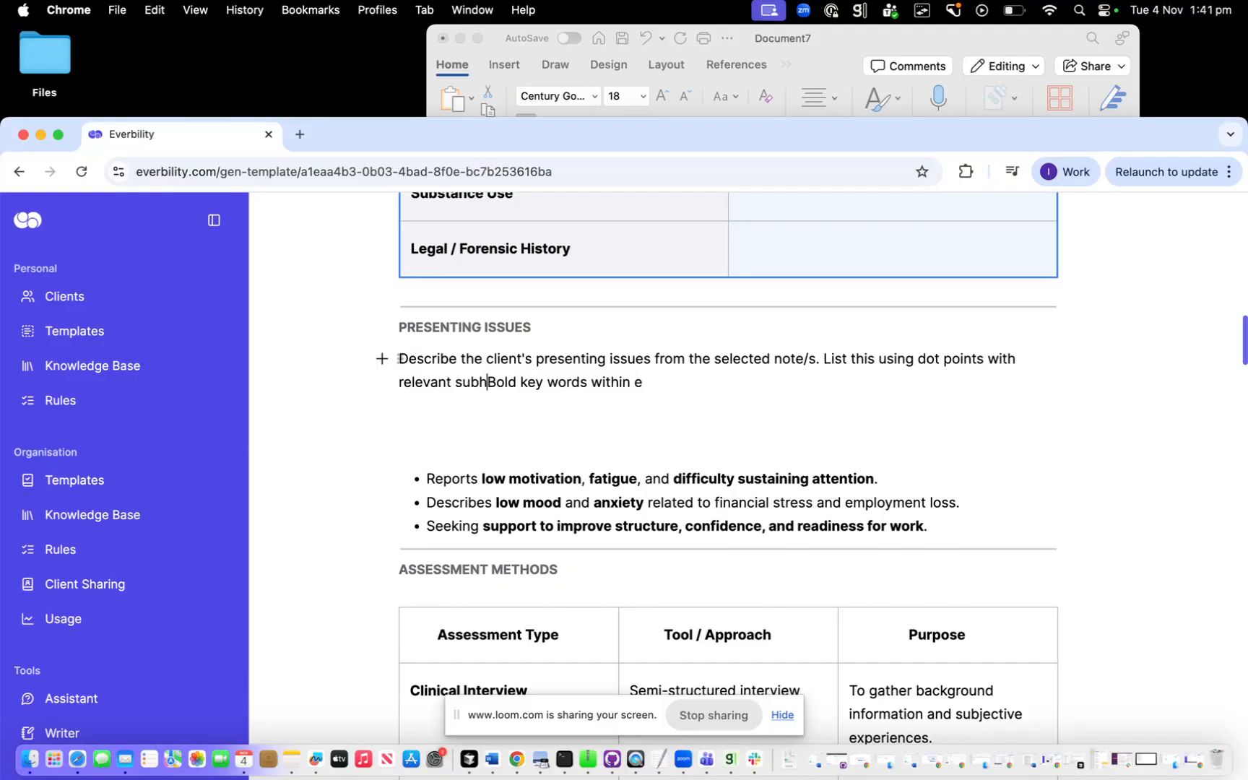
text( bold )
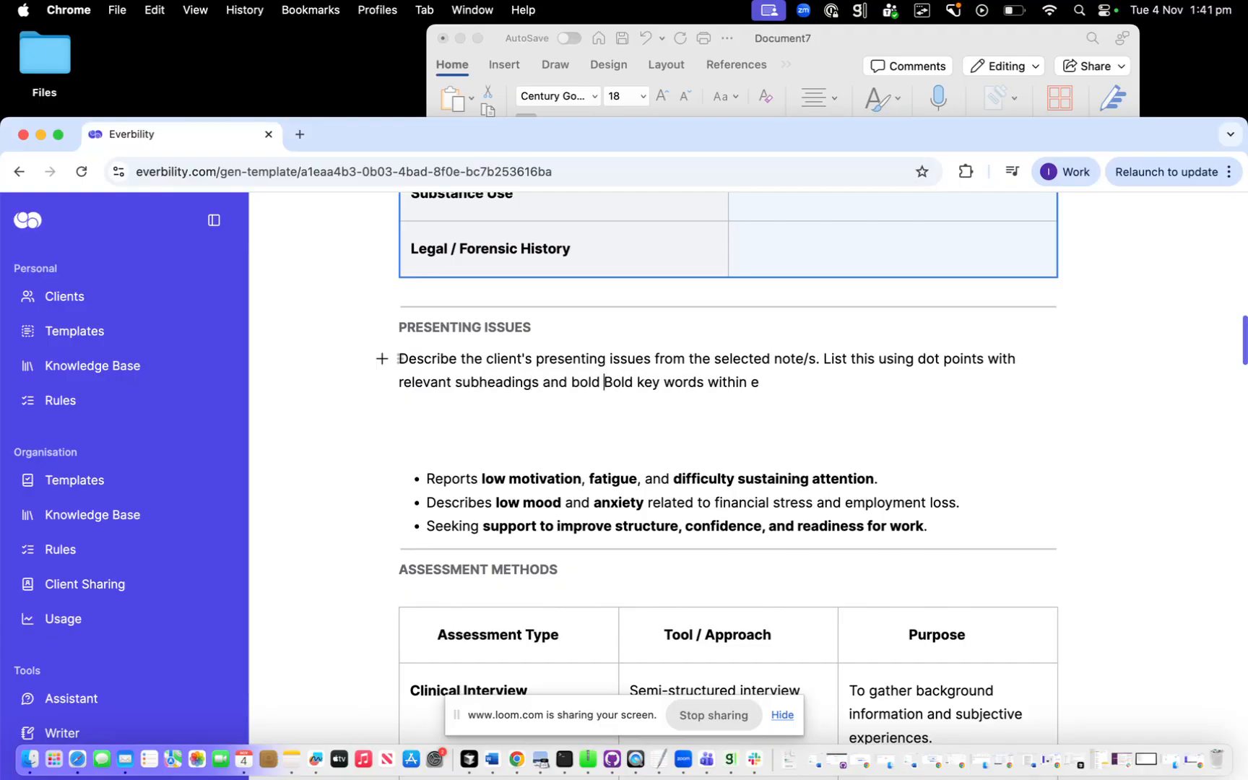
text(key words )
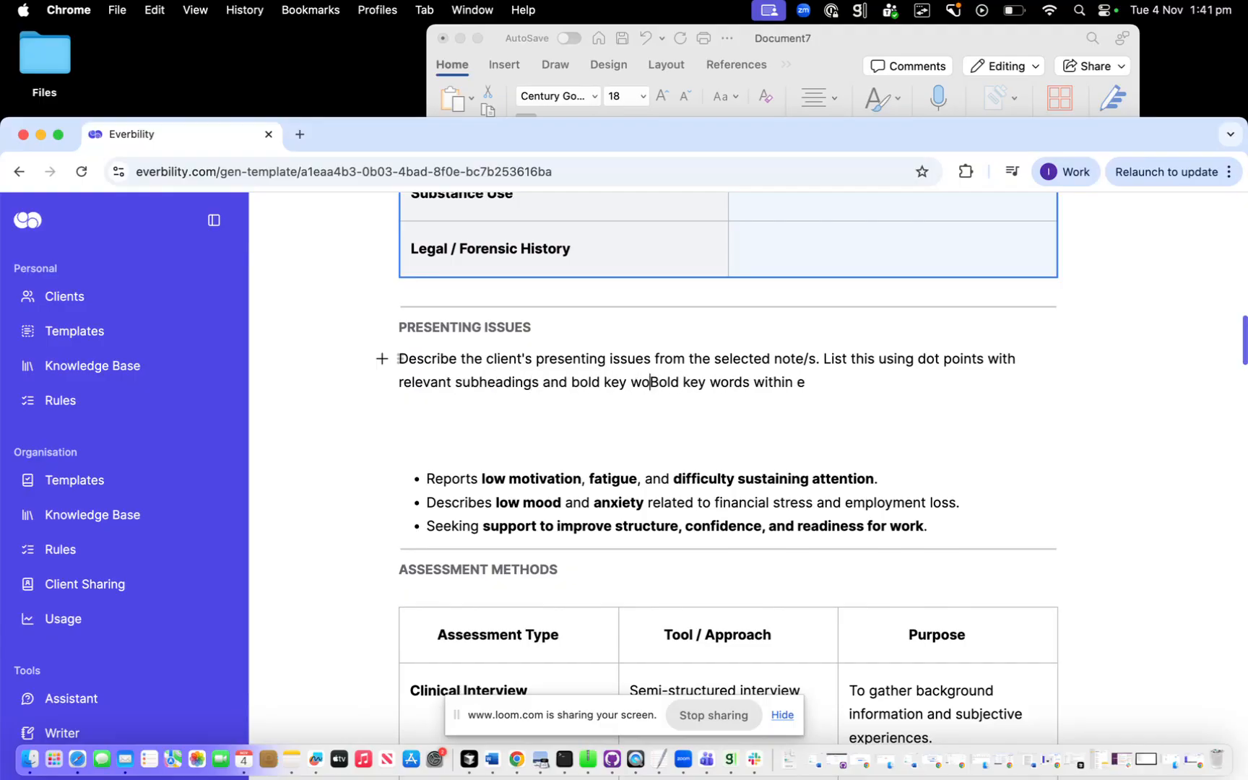
text(in the list.)
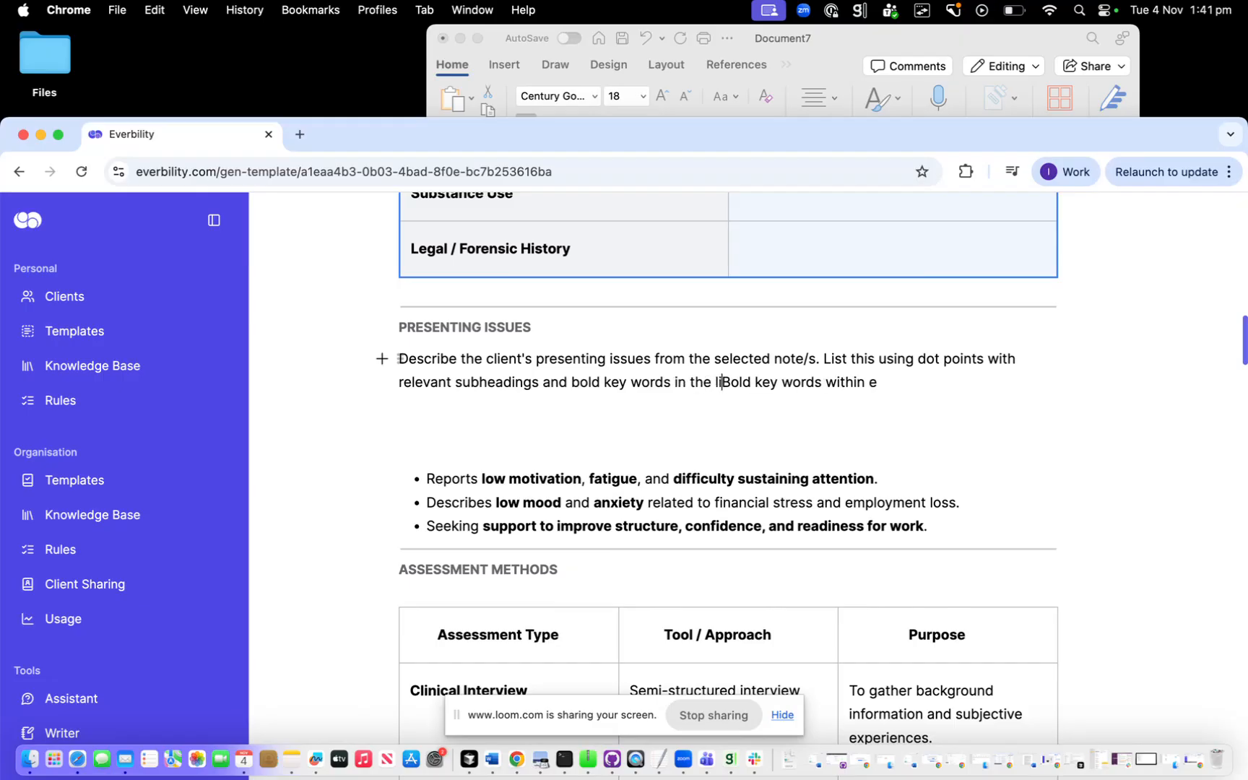
shift+click(933, 384)
key(BackSpace)
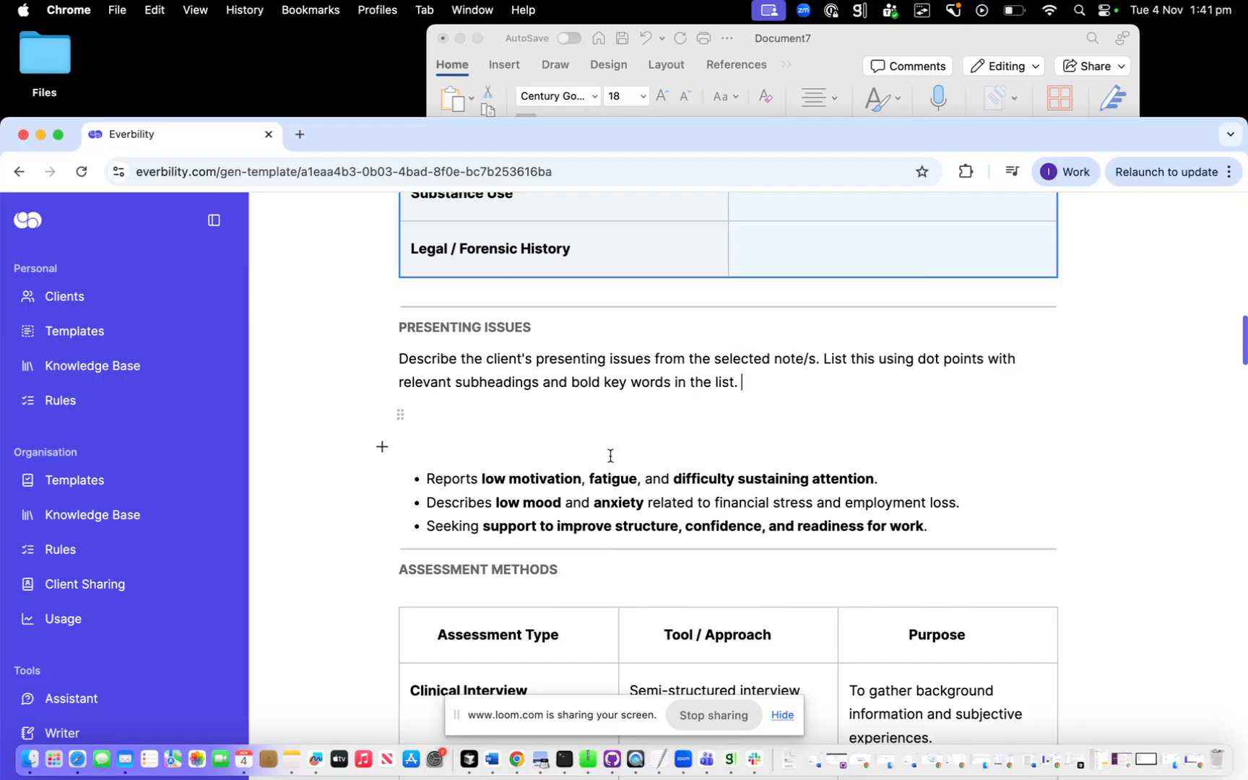
Replace "relevant" before "subheadings" in the Presenting Issues instruction with "motivation, mood, productivity"
click(495, 473)
shift+click(942, 530)
click(893, 346)
click(453, 383)
key(BackSpace)
key(BackSpace)
key(BackSpace)
key(BackSpace)
key(BackSpace)
key(BackSpace)
key(BackSpace)
key(BackSpace)
key(BackSpace)
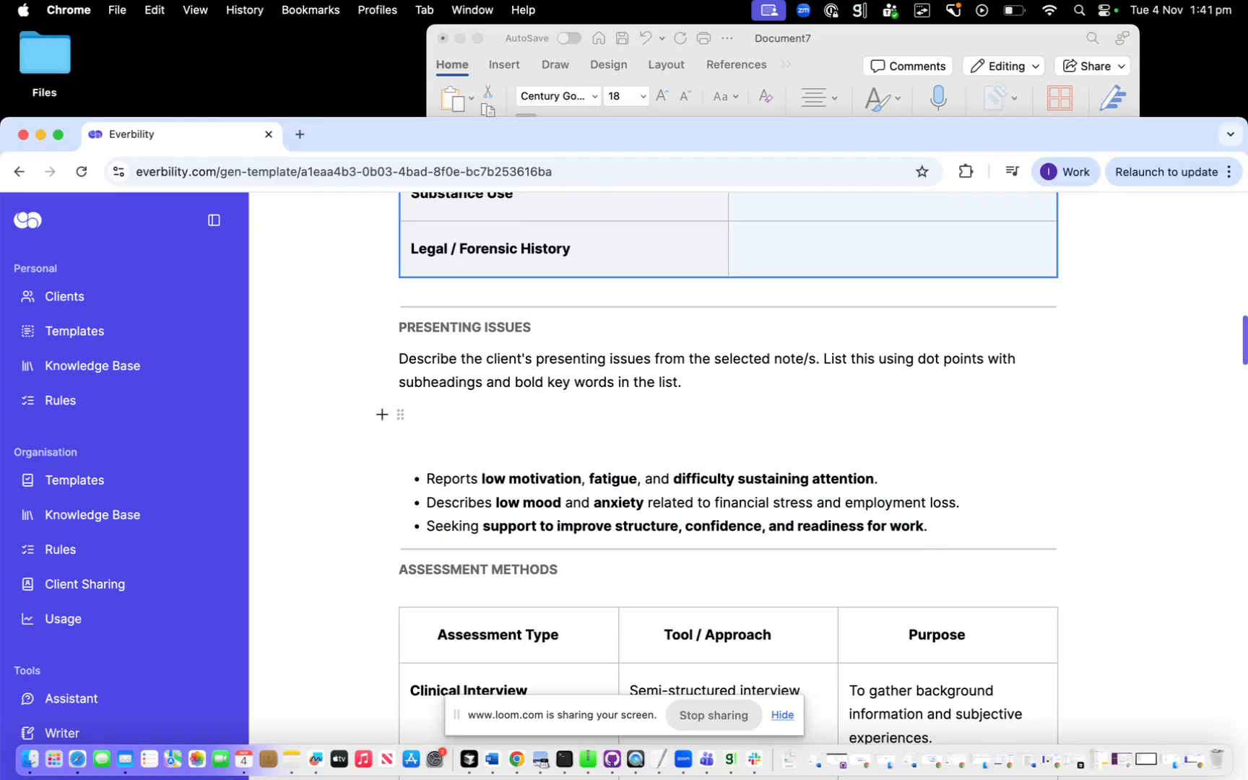
text(motivation, )
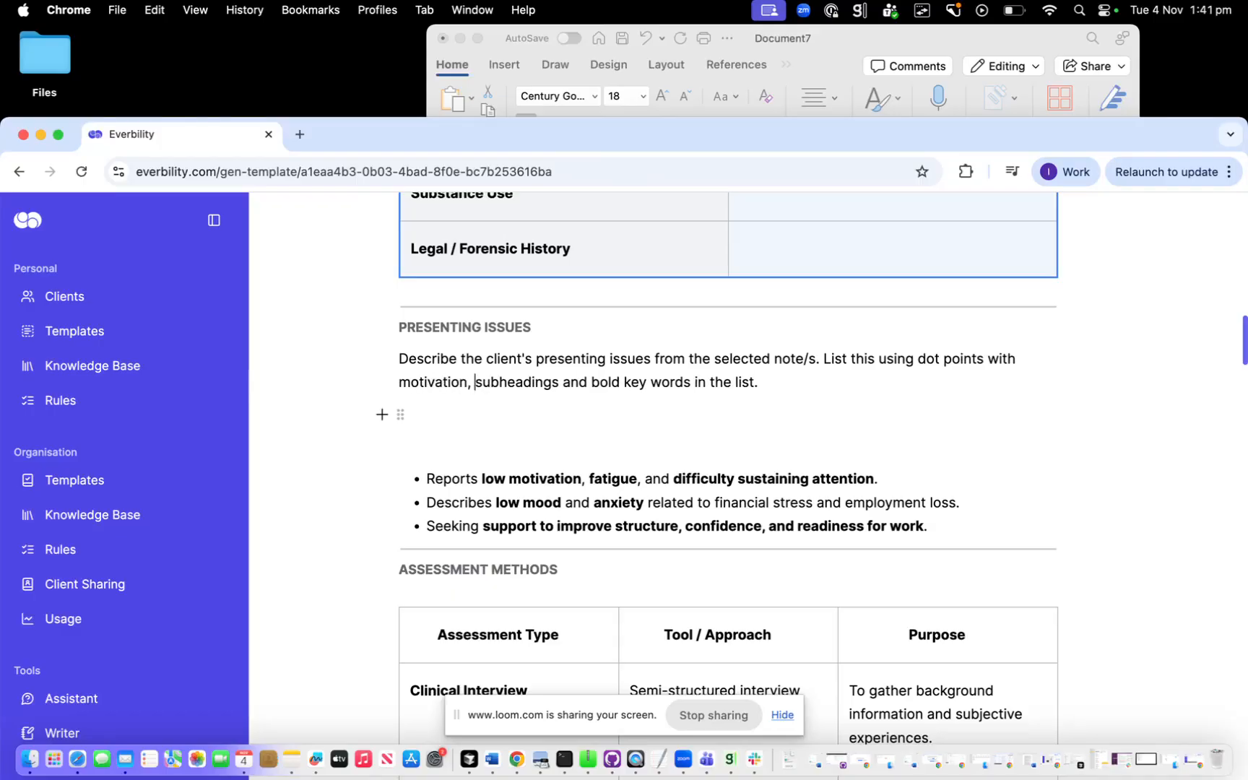
text(mood, )
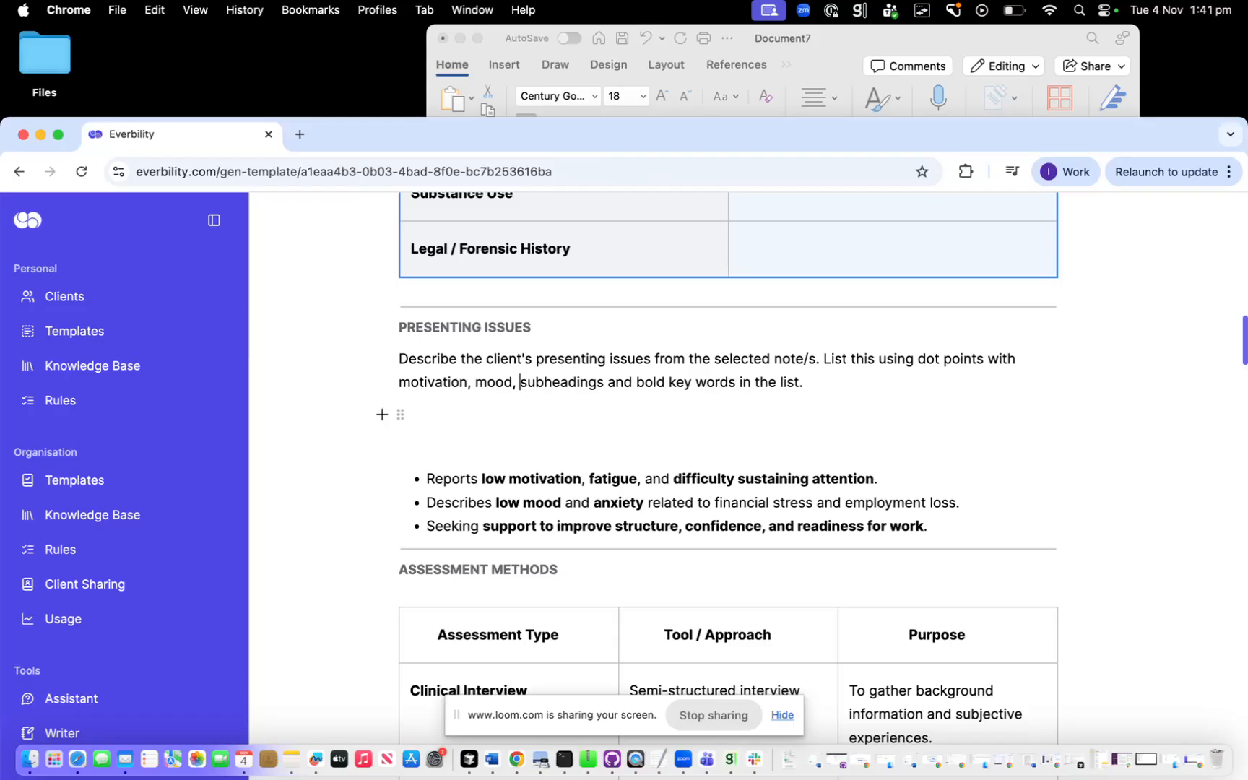
text(productivity)
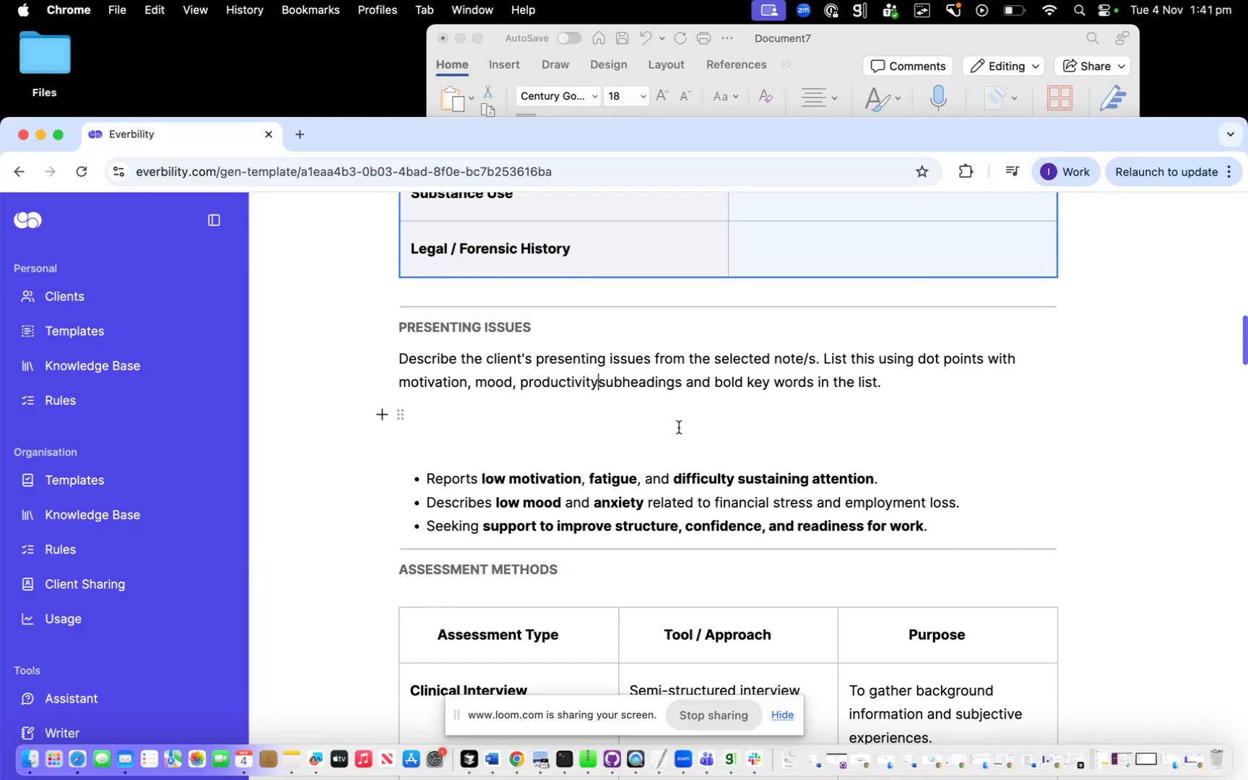
Reword the inserted phrase to read "subheadings (motivation, mood, productivity)" and delete the duplicate "subheadings" after it
text(()
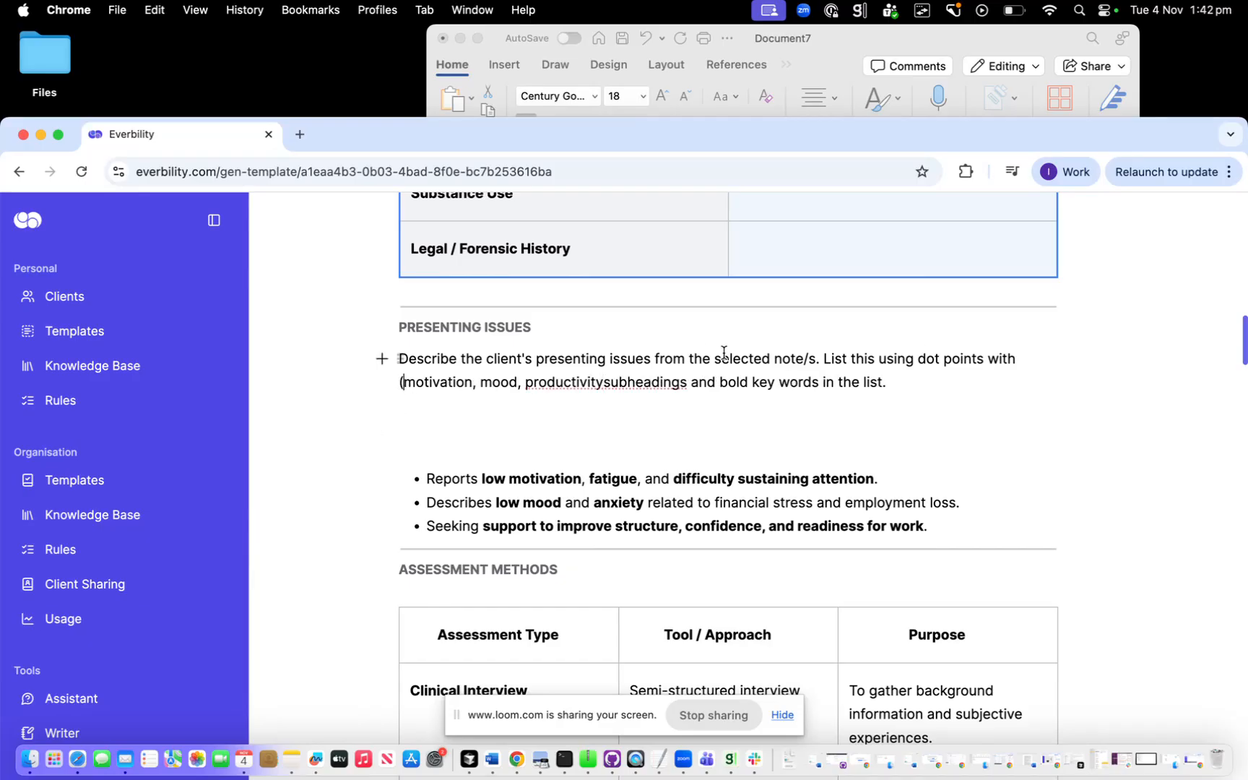
text(subheadings)
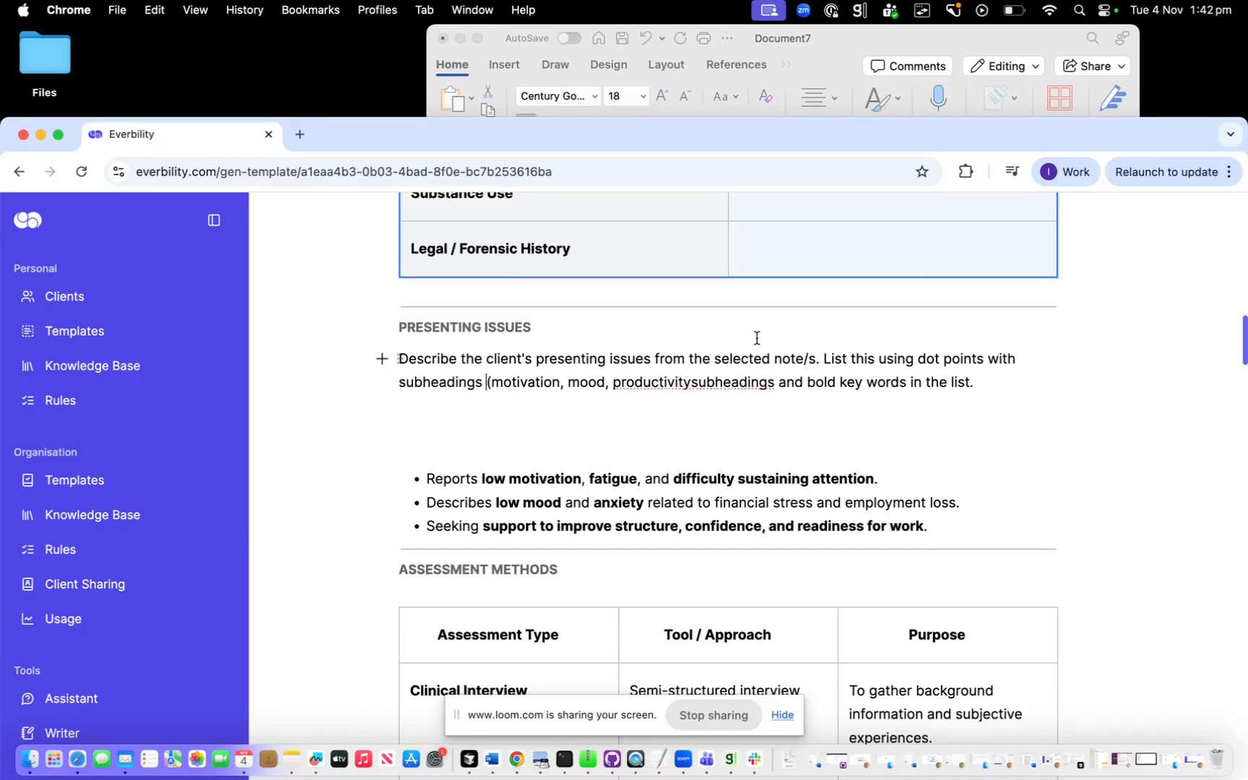
click(691, 383)
text())
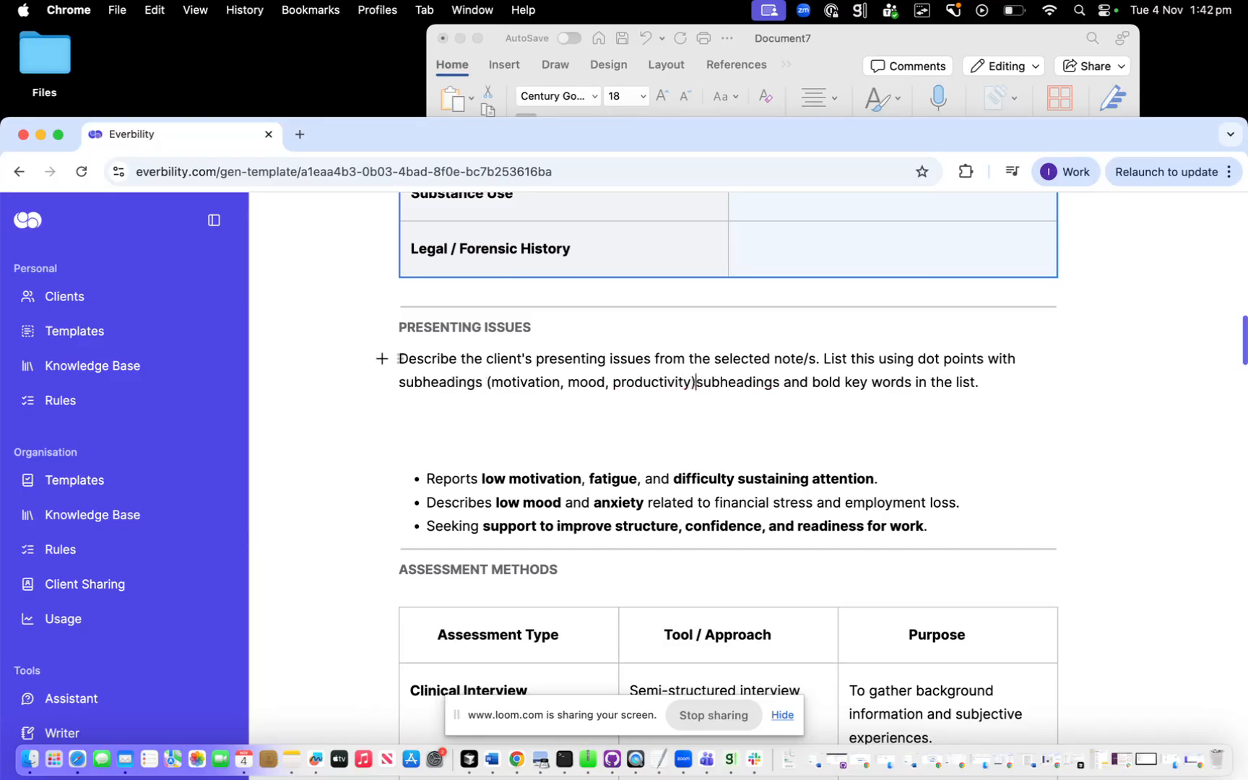
drag(700, 383, 790, 386)
key(BackSpace)
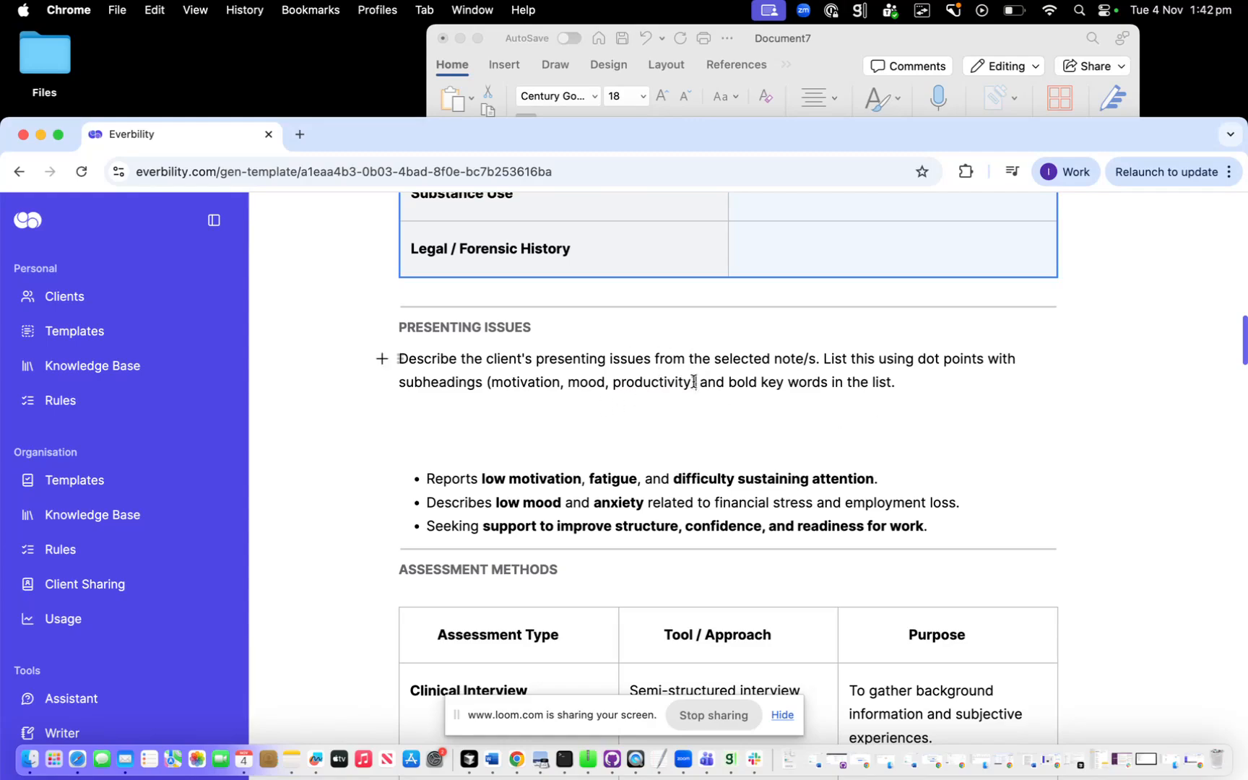
Turn the Presenting Issues instruction into an AI prompt block and delete the blank lines and sample bullet list below it
drag(697, 383, 650, 383)
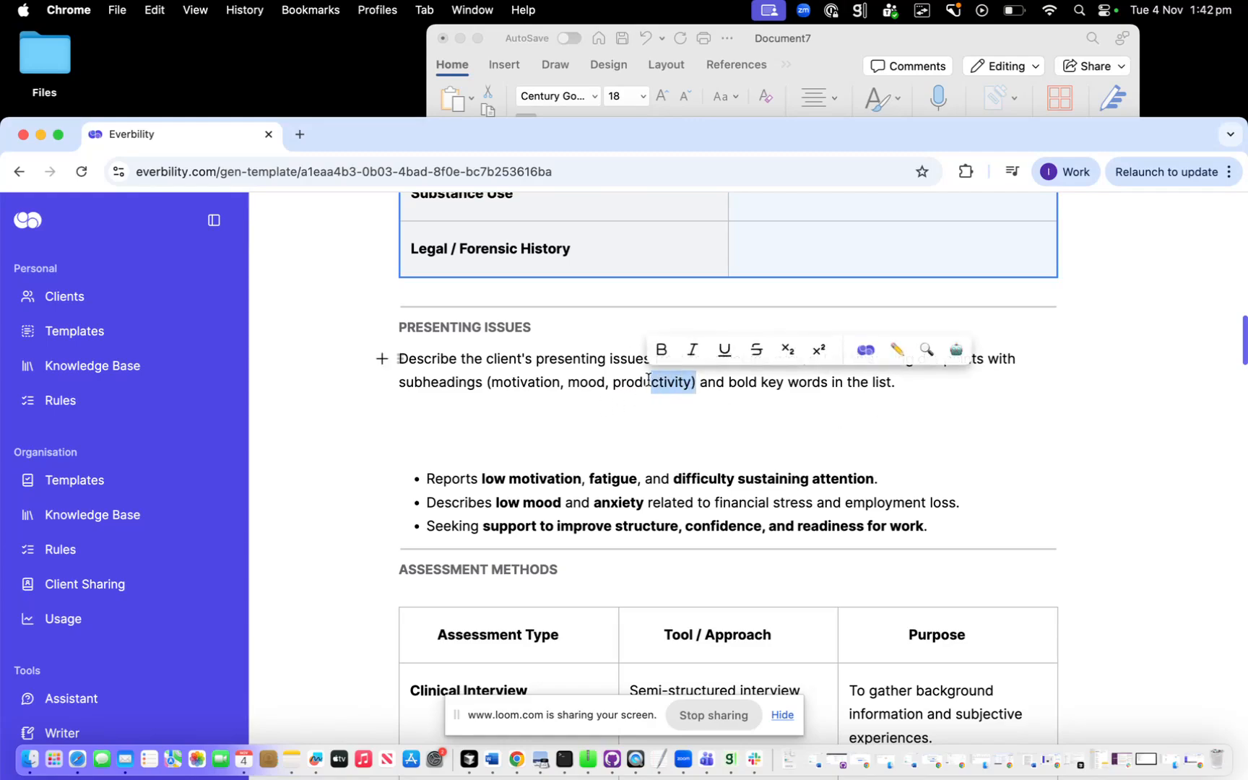
click(866, 352)
drag(719, 434, 965, 524)
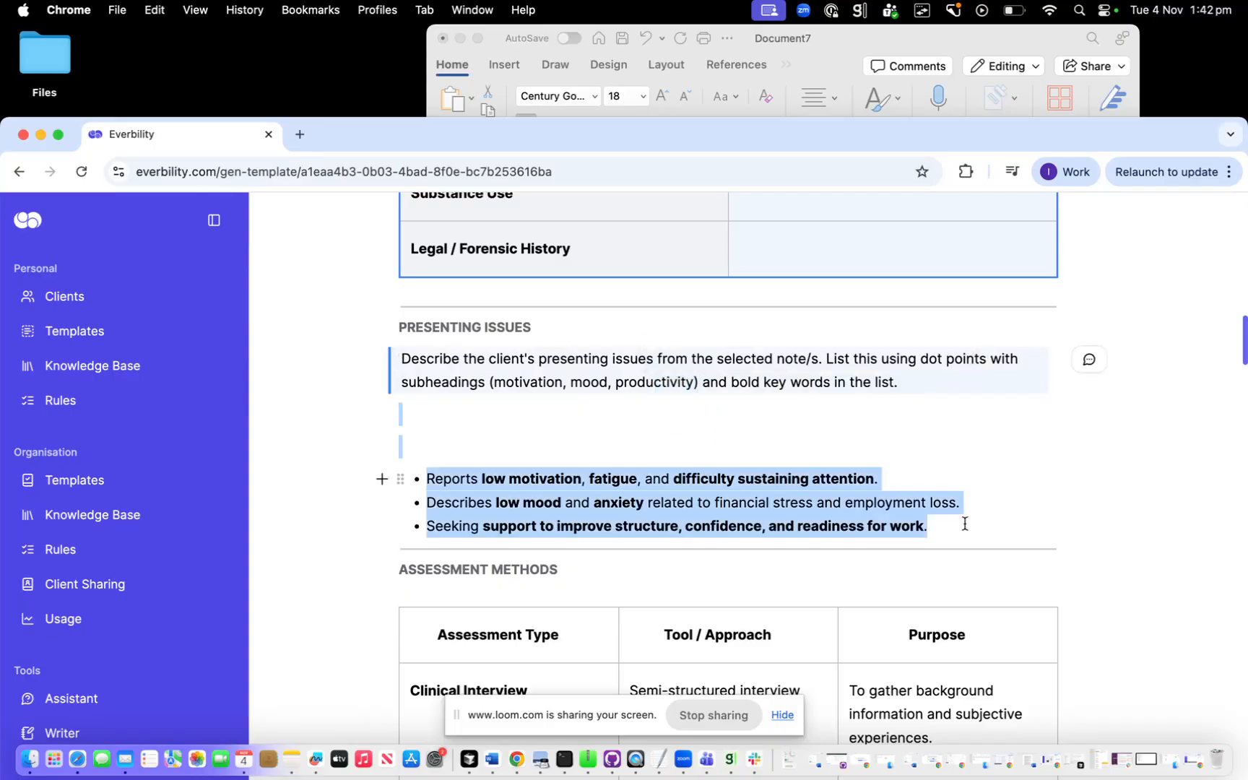
key(BackSpace)
Insert a blank line between the Assessment Methods heading and its table
scroll(925, 455, down, 3)
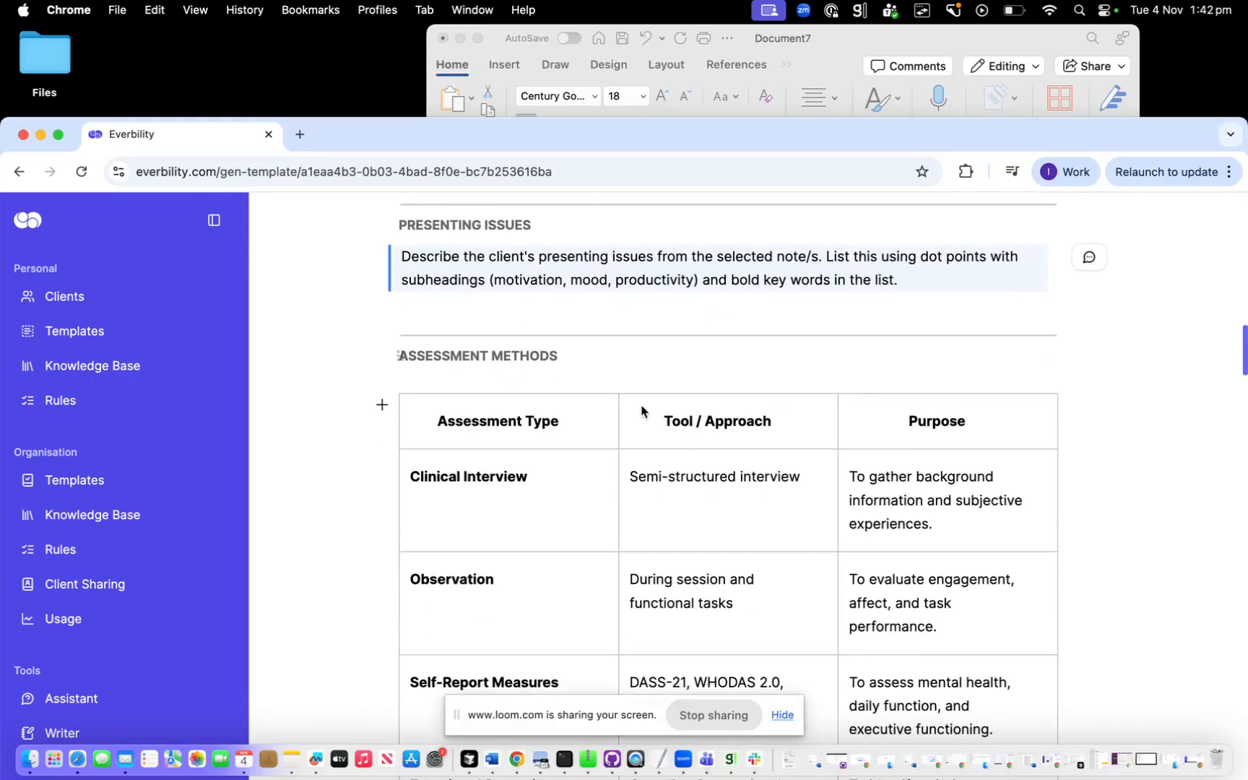
scroll(560, 373, down, 1)
scroll(706, 442, up, 6)
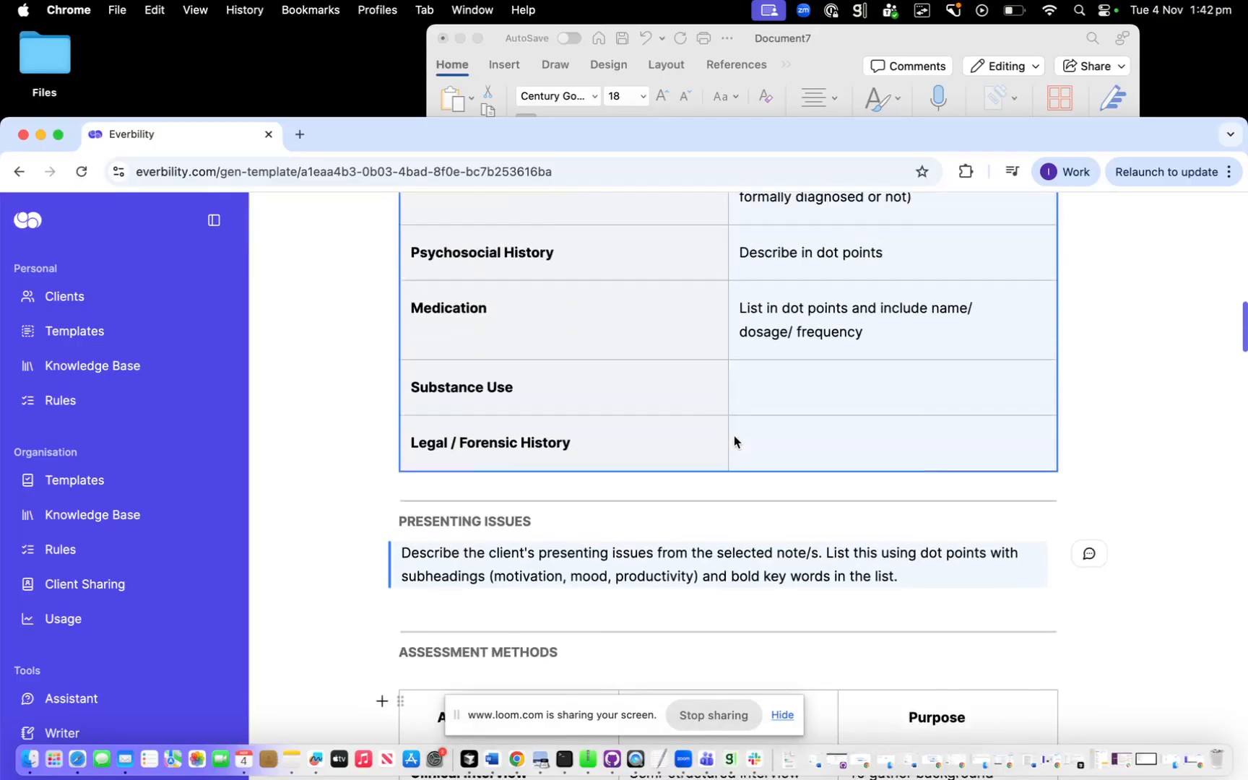
scroll(669, 320, down, 6)
scroll(670, 320, down, 3)
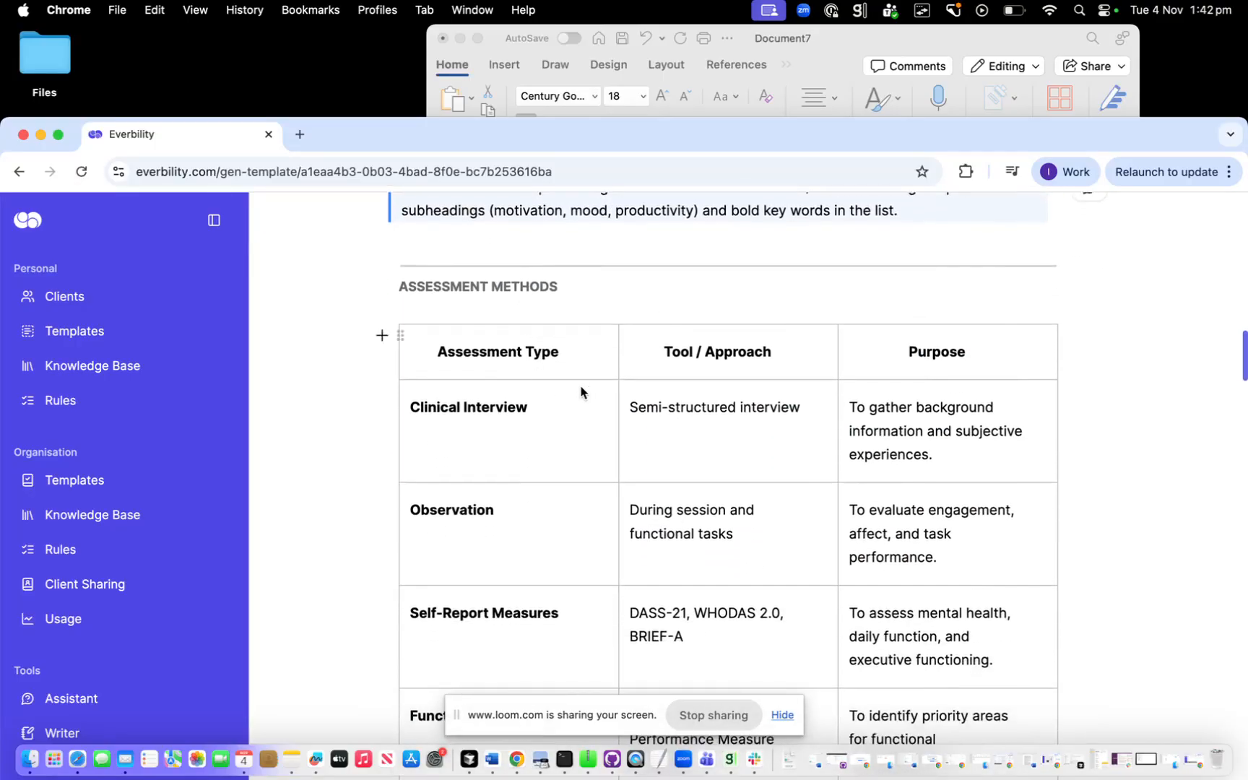
click(412, 299)
shift+click(943, 611)
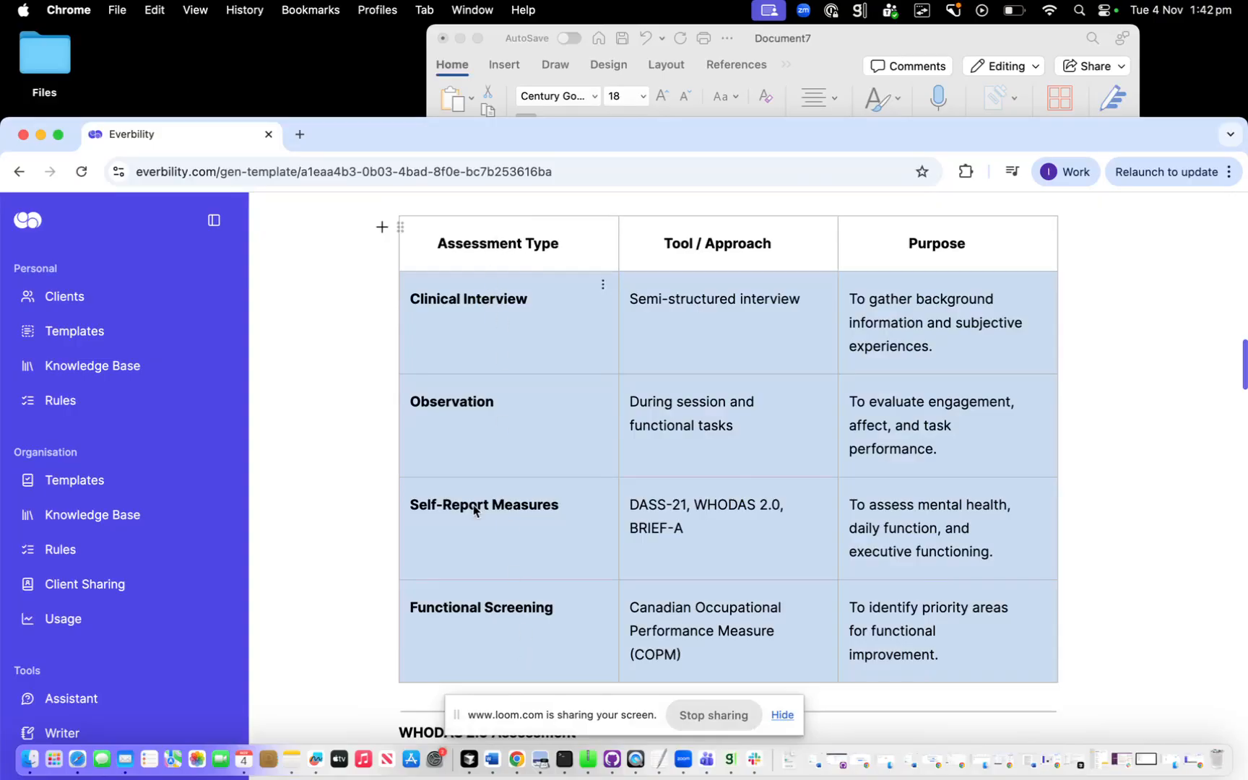
scroll(501, 510, up, 3)
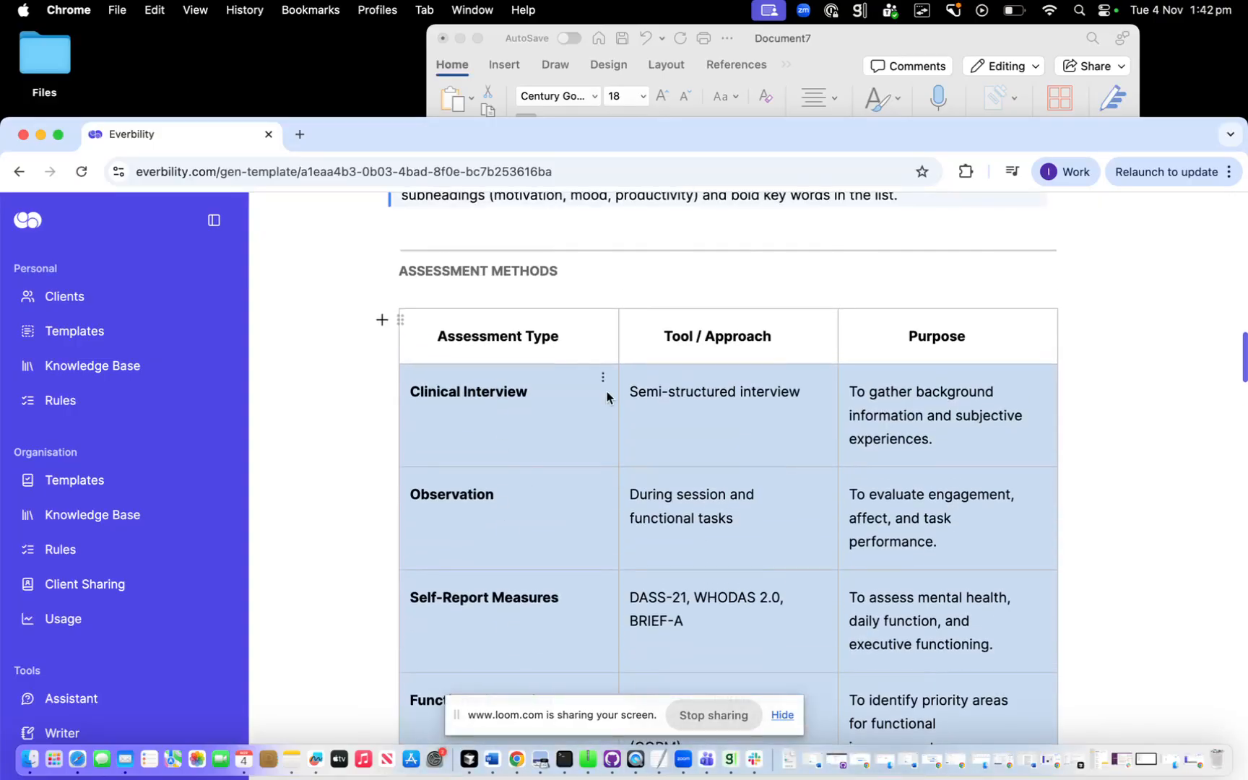
click(602, 282)
key(Return)
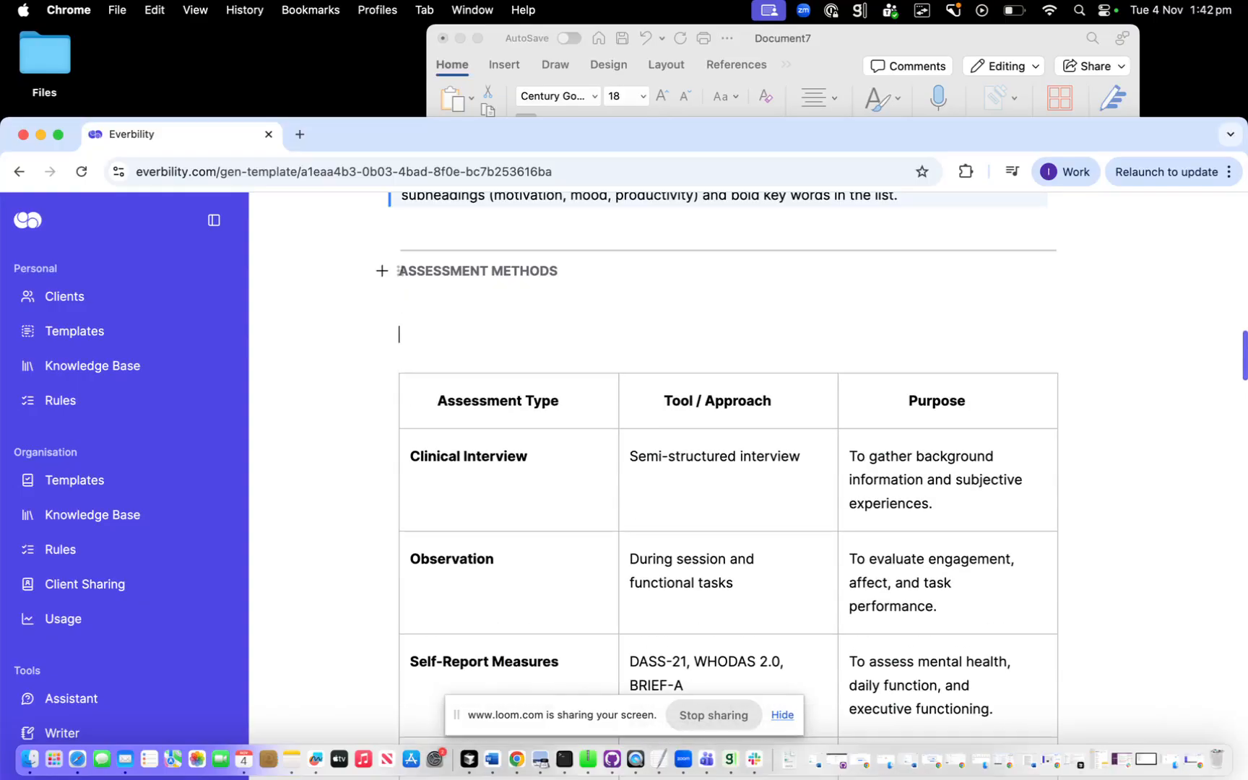
Copy the Assessment Type, Tool / Approach and Purpose header row and paste it as a separate table under the Assessment Methods heading
drag(907, 408, 582, 407)
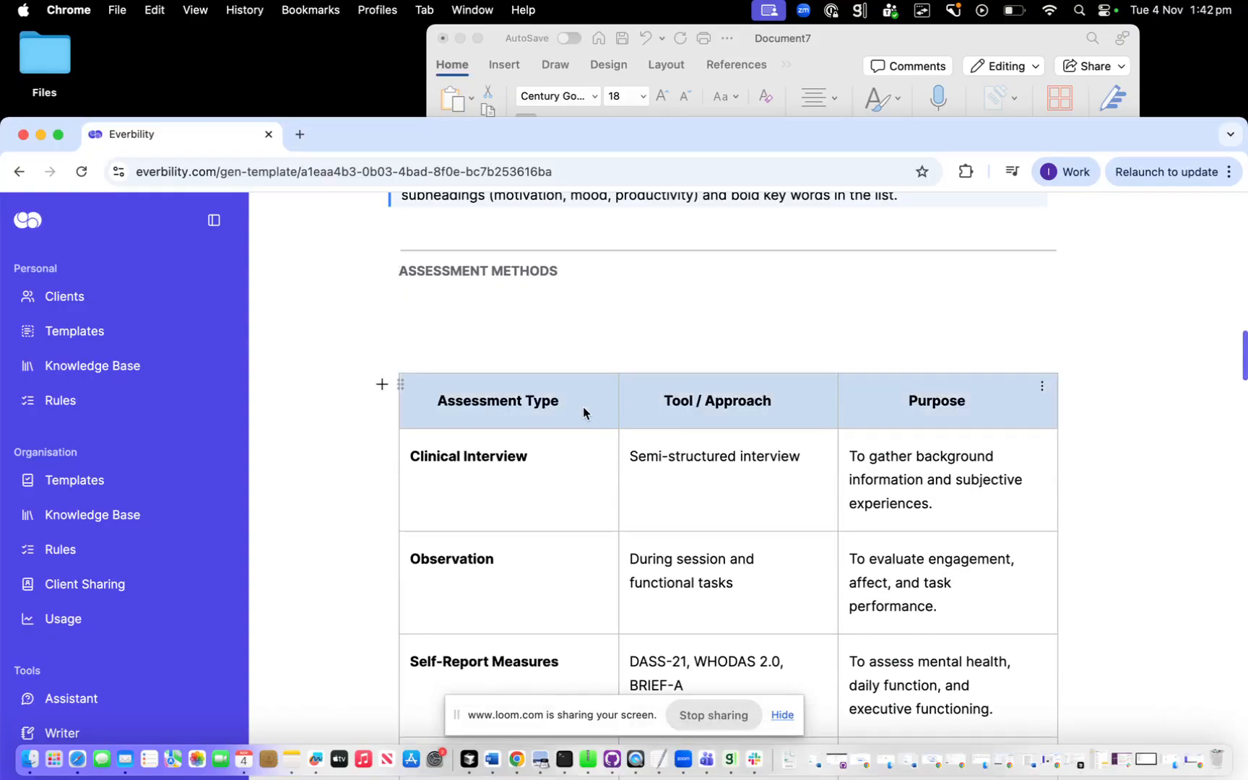
drag(981, 398, 569, 412)
key(cmd+c)
click(524, 289)
key(cmd+v)
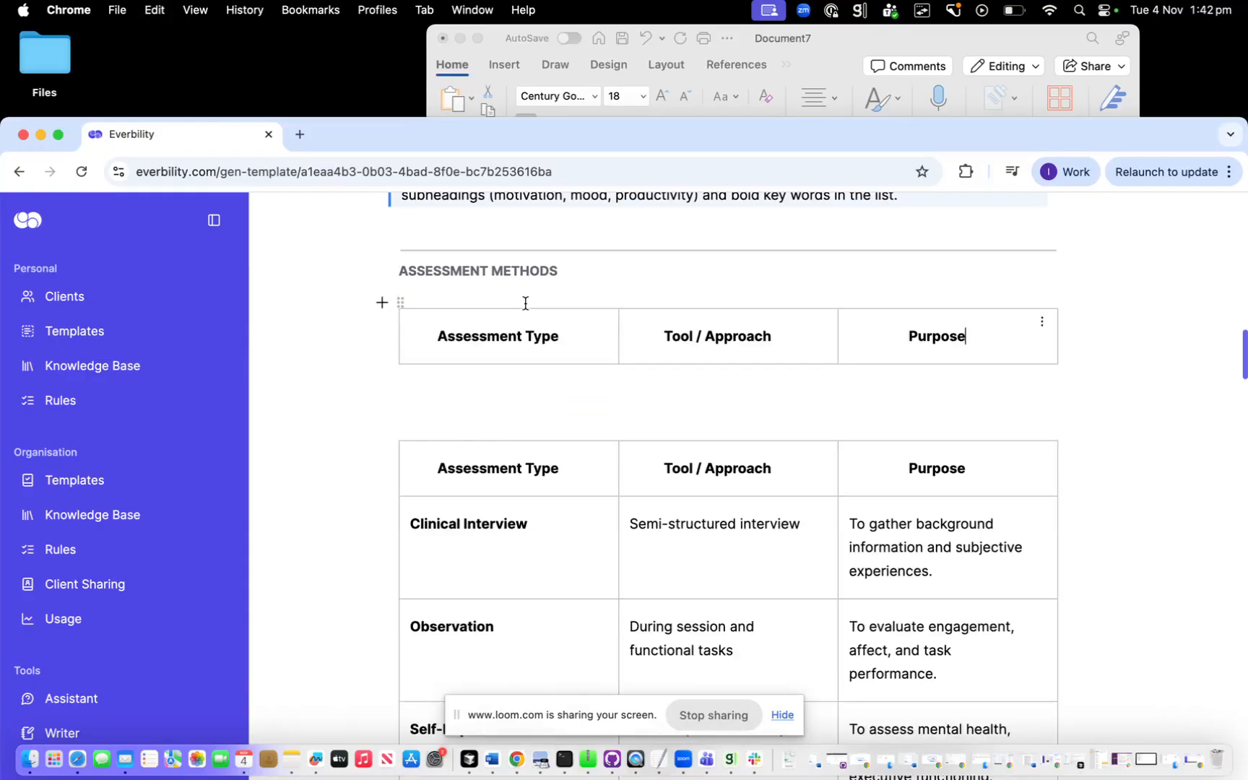
Format the new table's row as a row header and turn that table into an AI prompt block
click(602, 321)
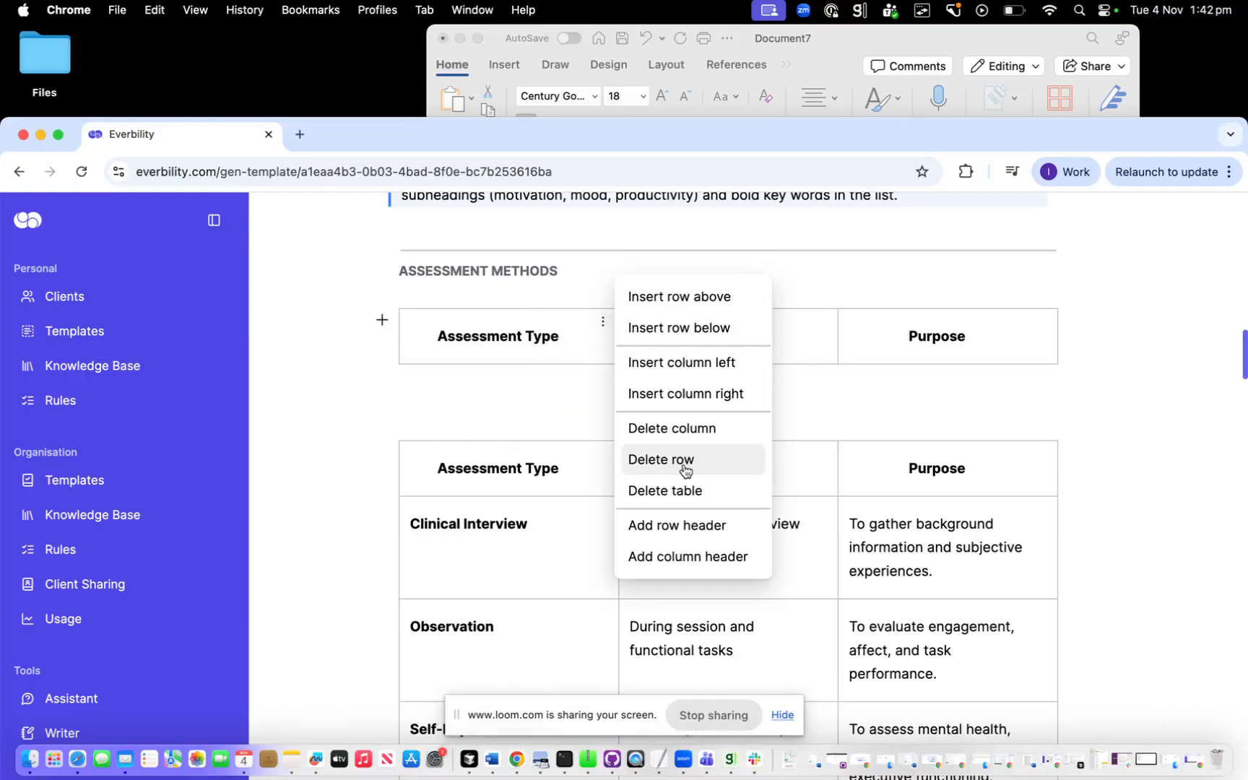
click(687, 527)
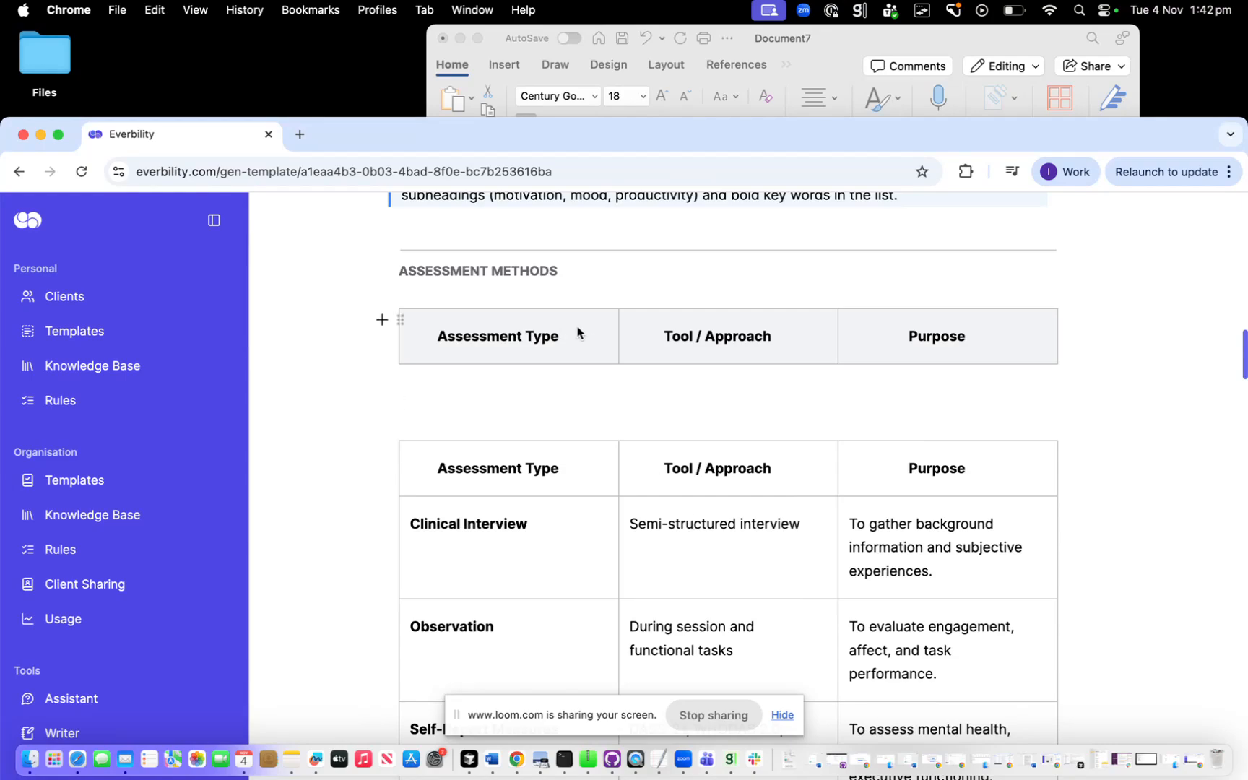
double_click(558, 337)
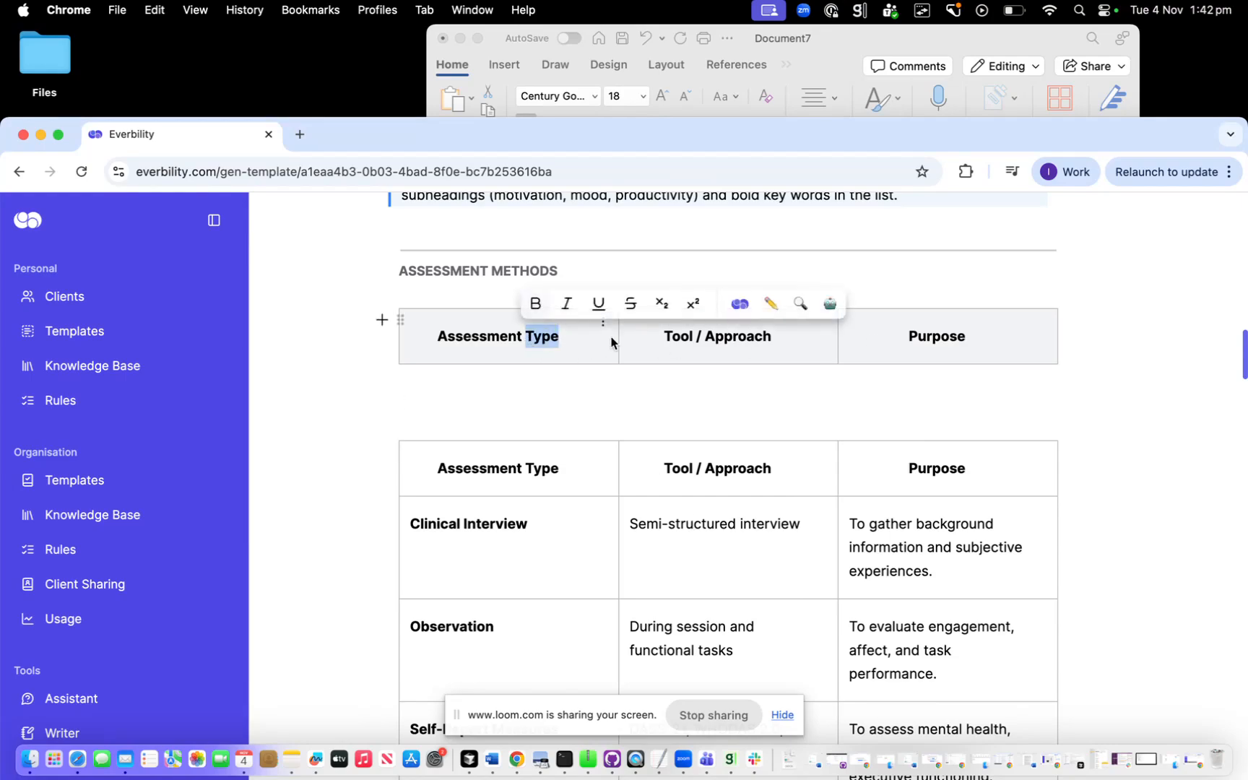
click(746, 309)
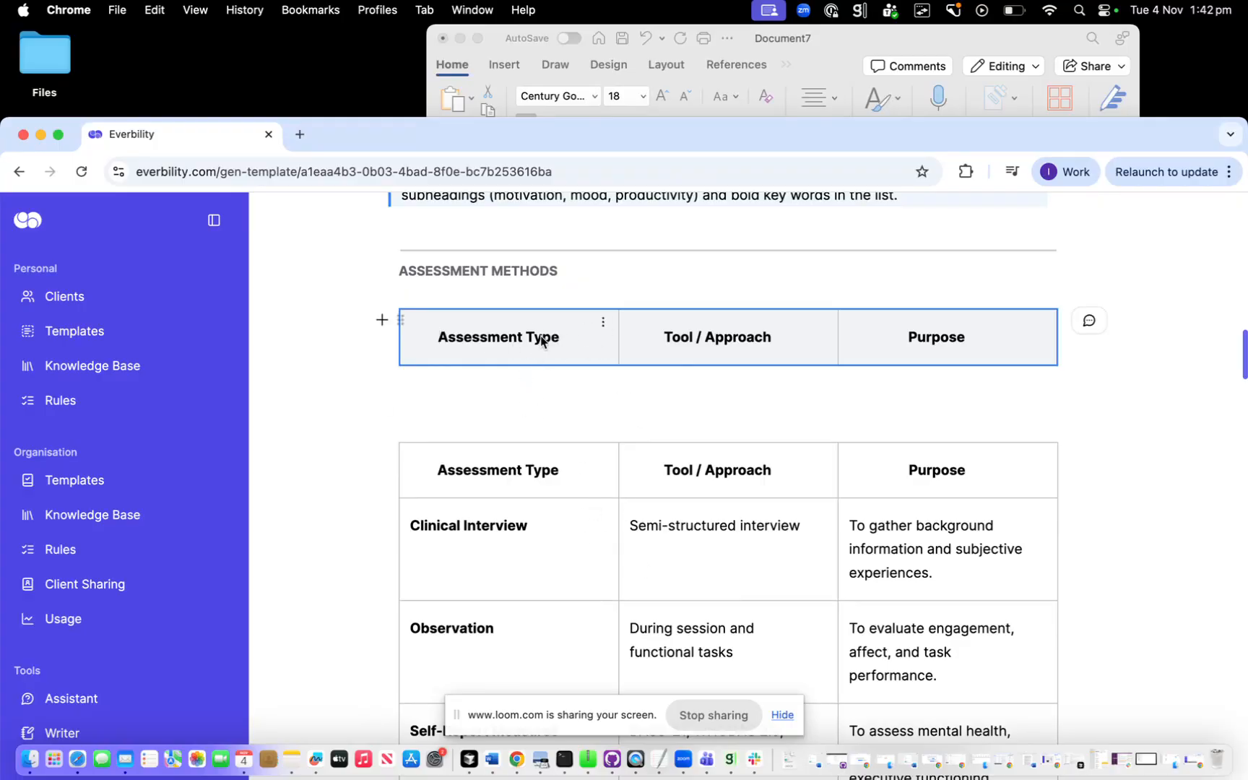
Add "Assessment Methods -" before "Assessment Type" in the new table's first header cell
text(Assessment )
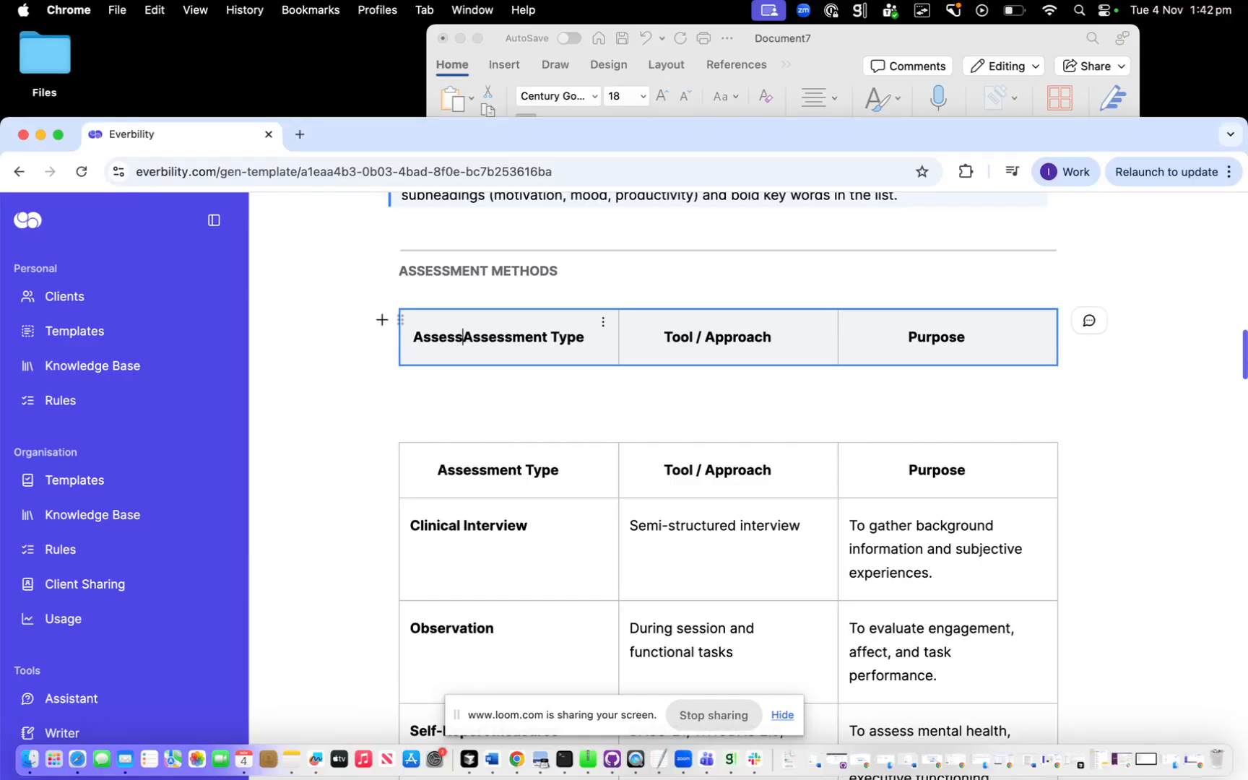
text(Methods -)
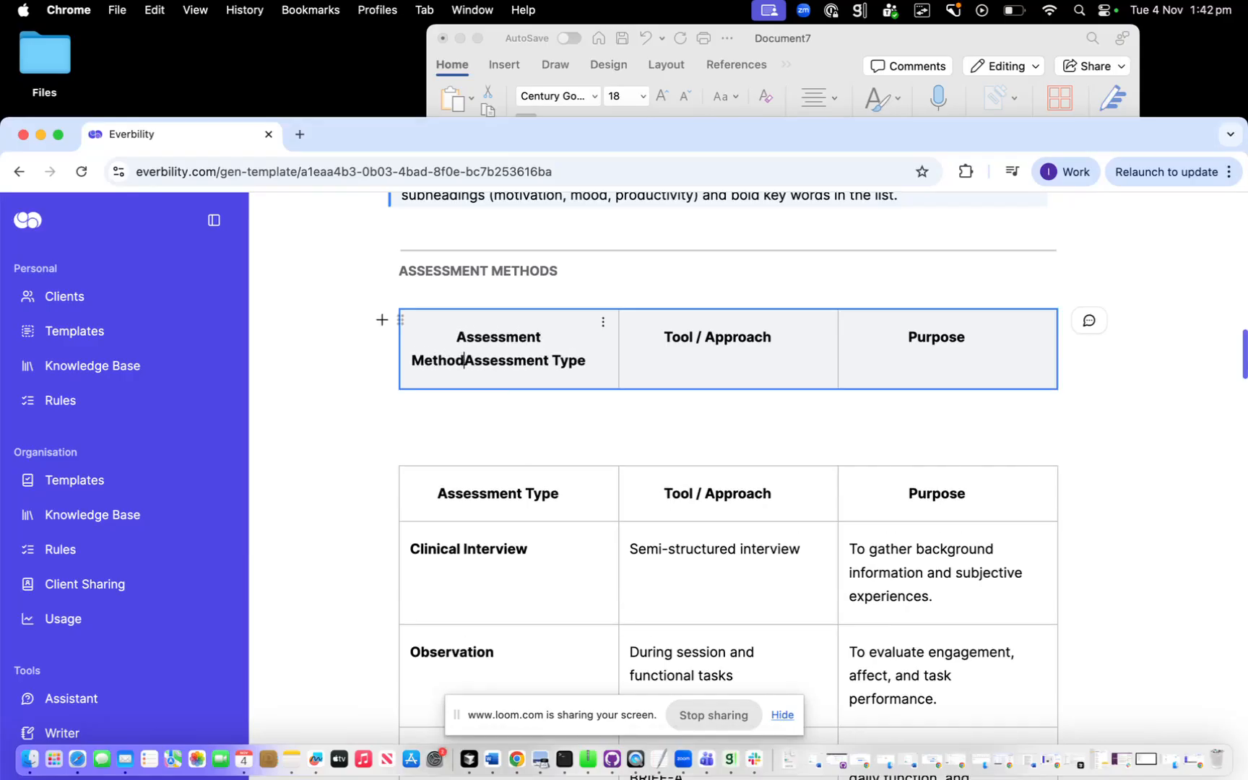
click(569, 272)
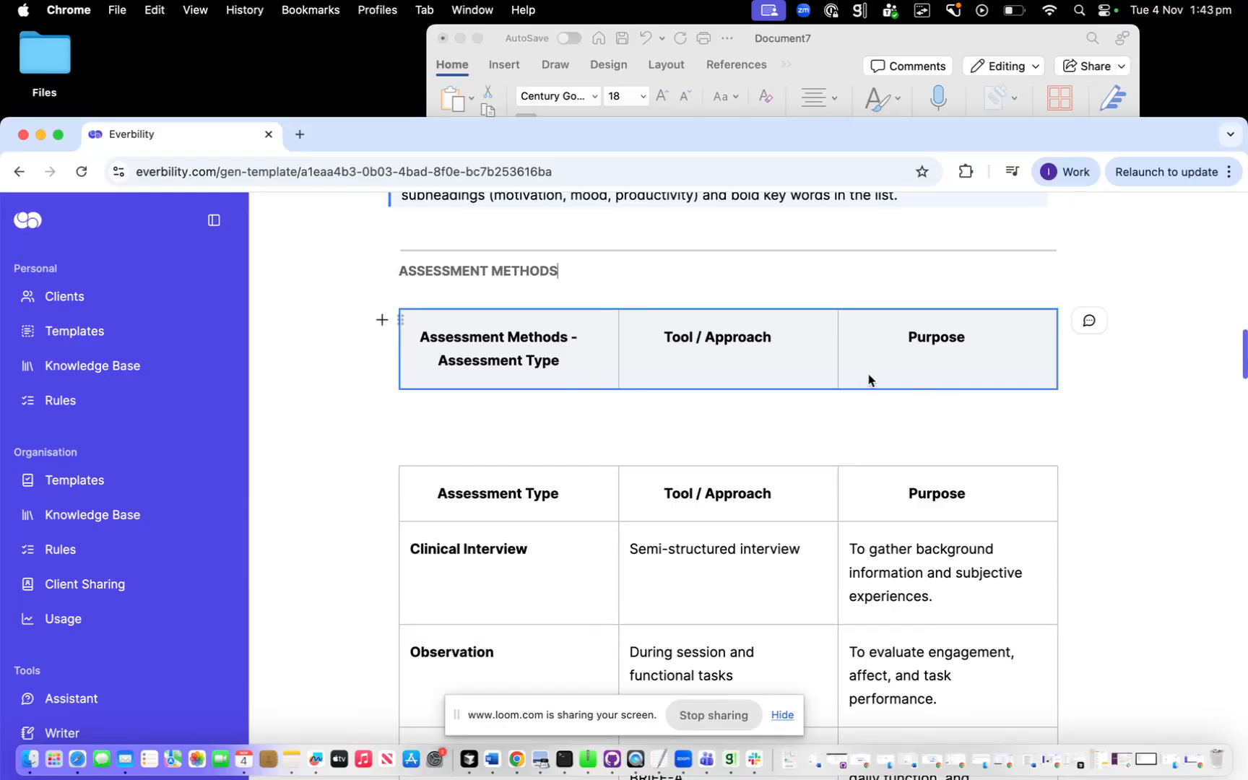
drag(558, 275, 399, 275)
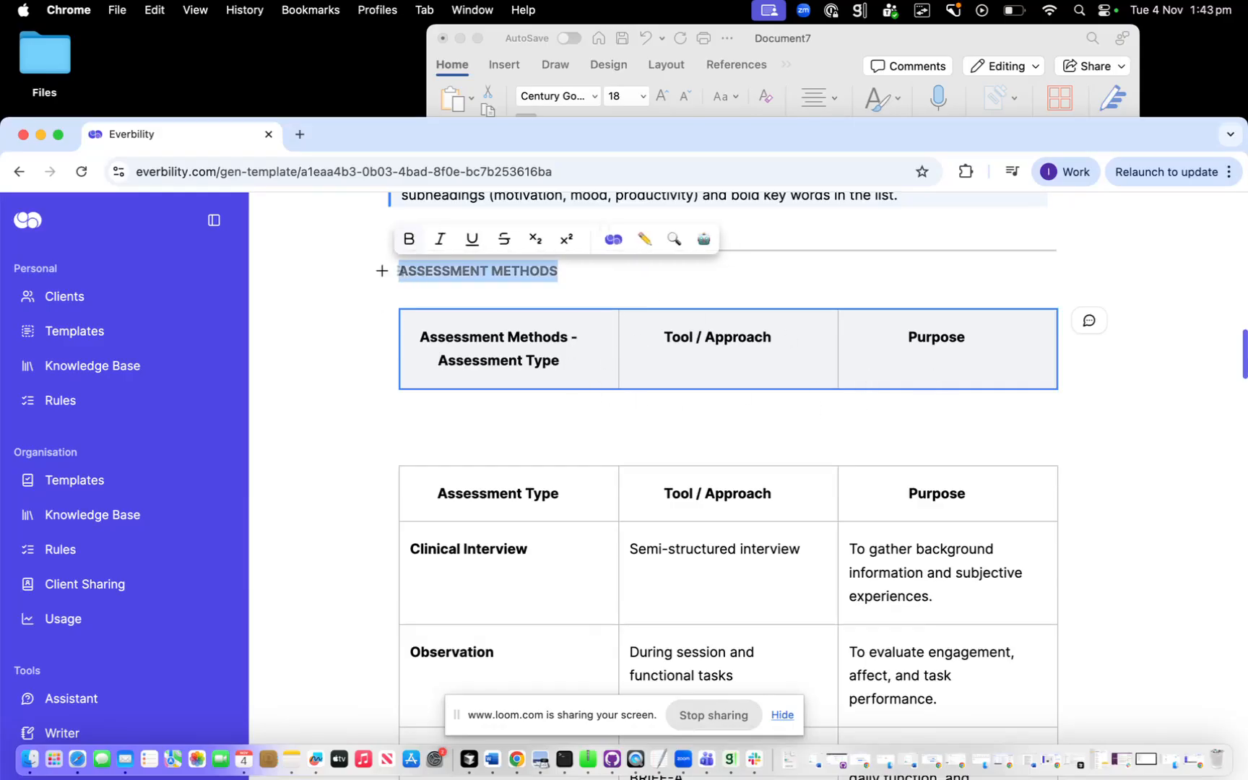
click(496, 411)
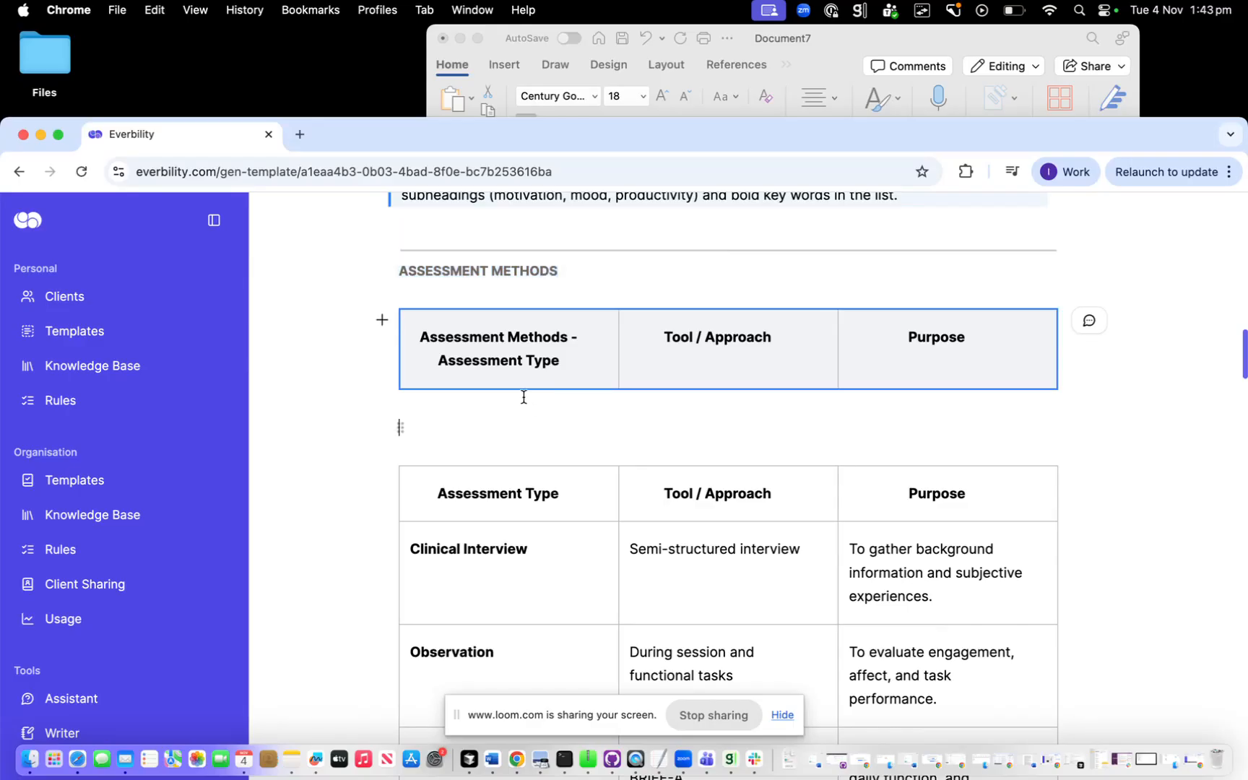
click(552, 267)
drag(576, 341, 474, 343)
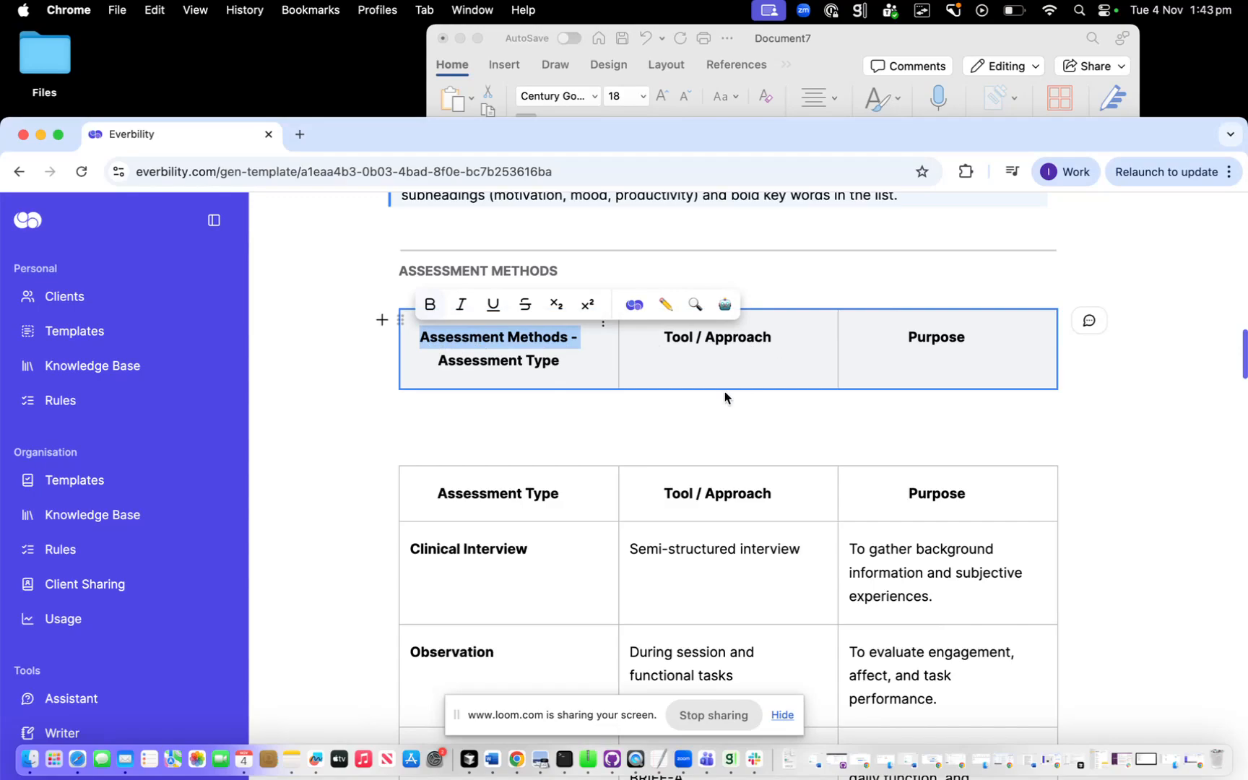
Delete the original filled-in Assessment Methods table below the new header-only table
click(729, 422)
scroll(705, 416, down, 2)
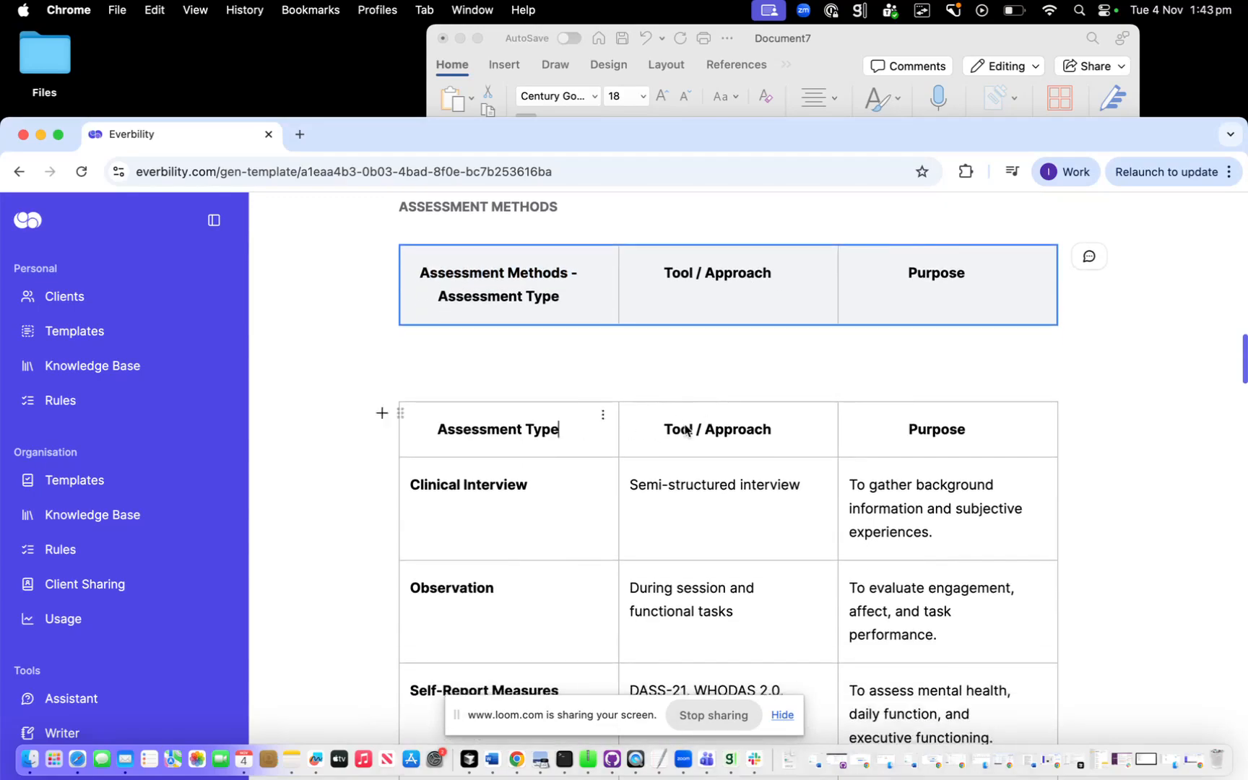
scroll(697, 438, down, 5)
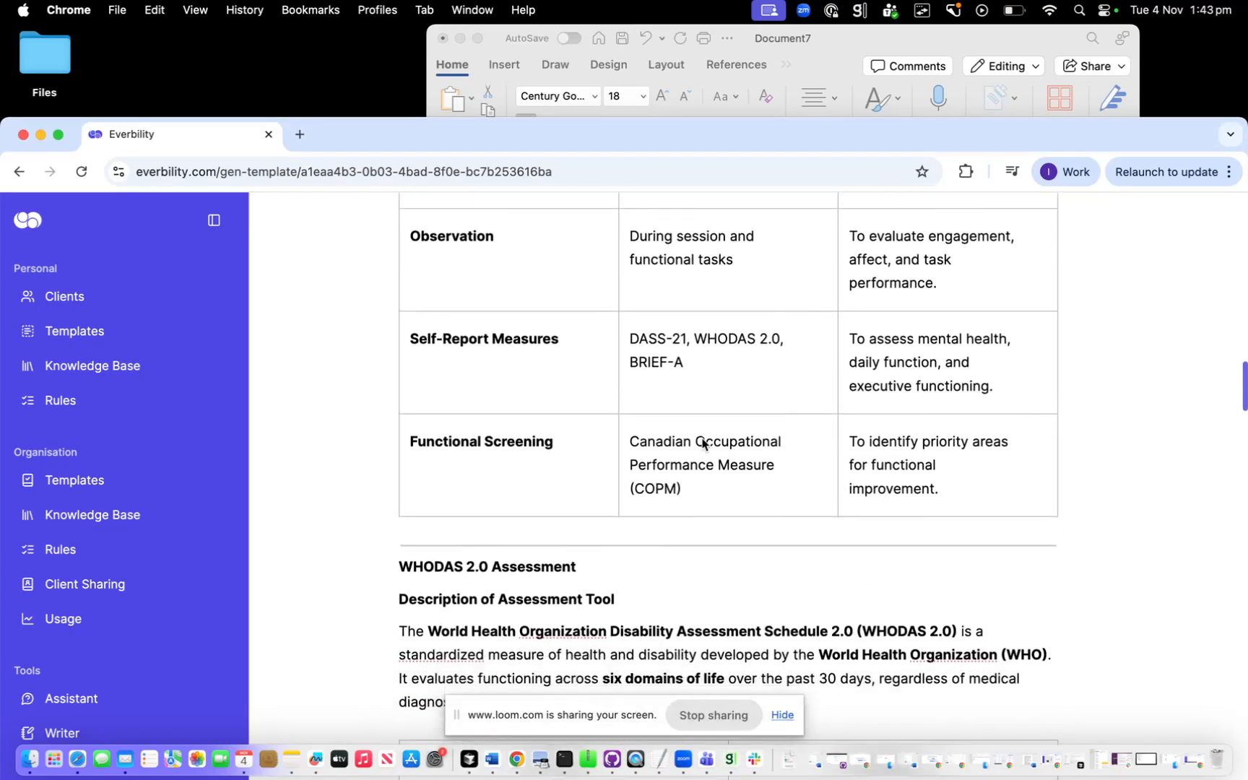
shift+click(964, 521)
scroll(964, 521, up, 7)
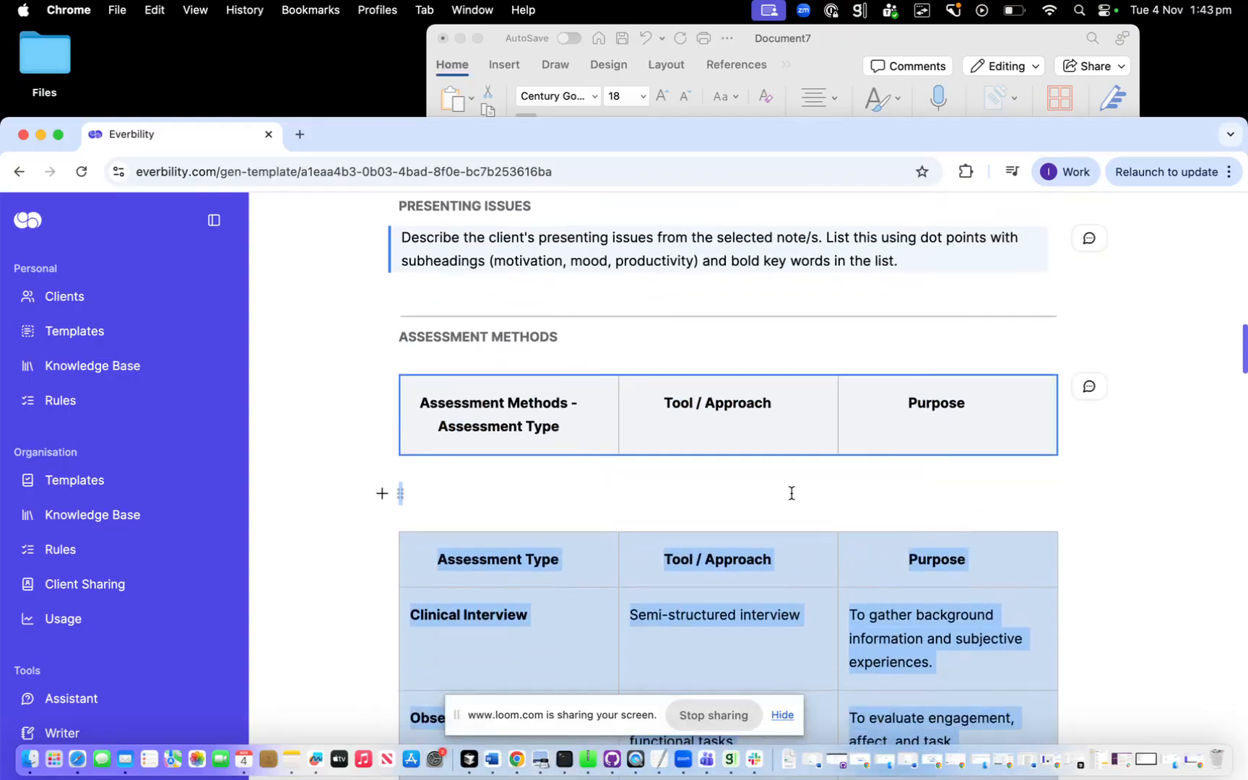
click(617, 493)
scroll(618, 494, down, 2)
click(582, 474)
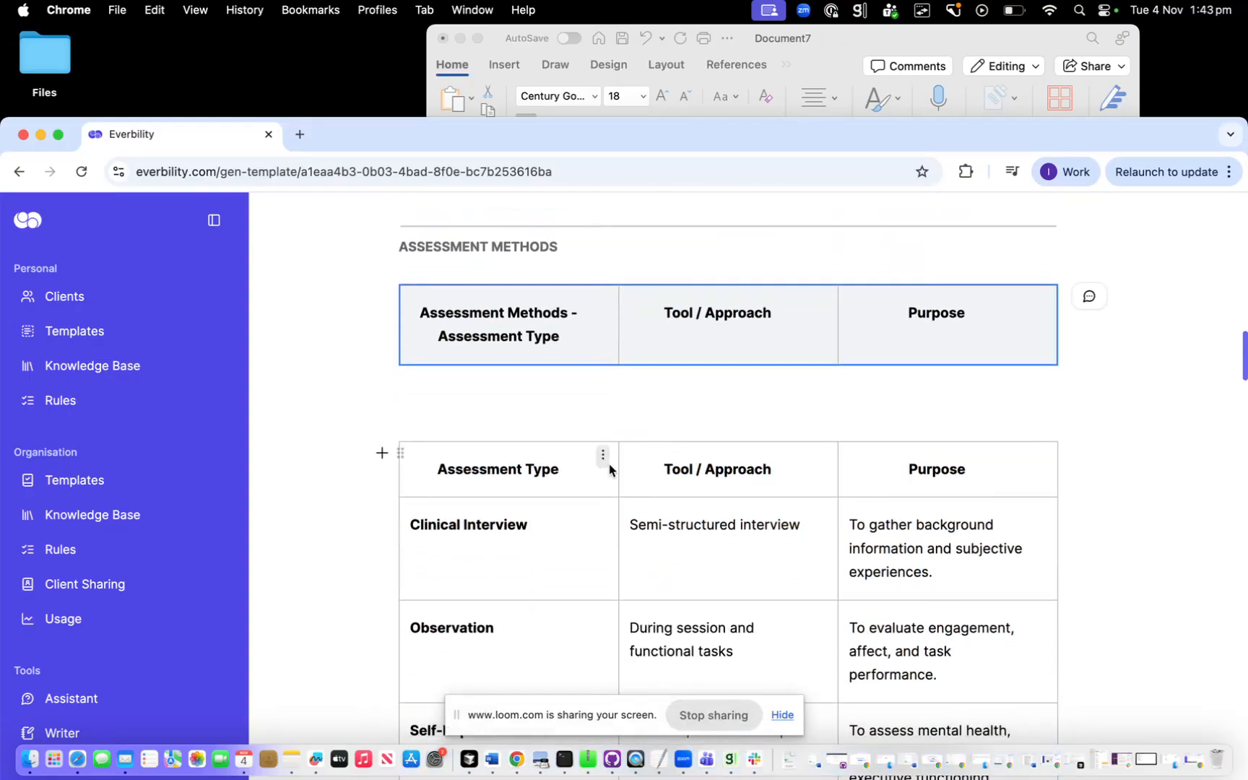
click(603, 456)
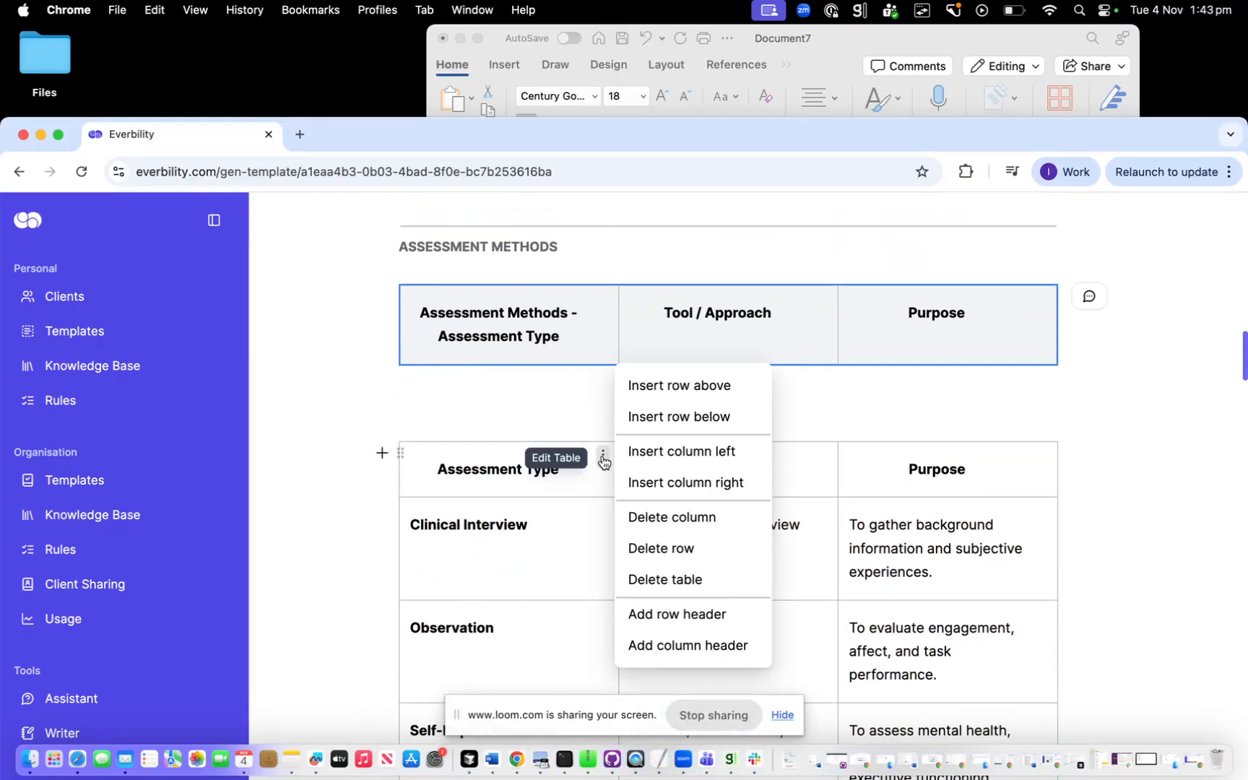
click(656, 581)
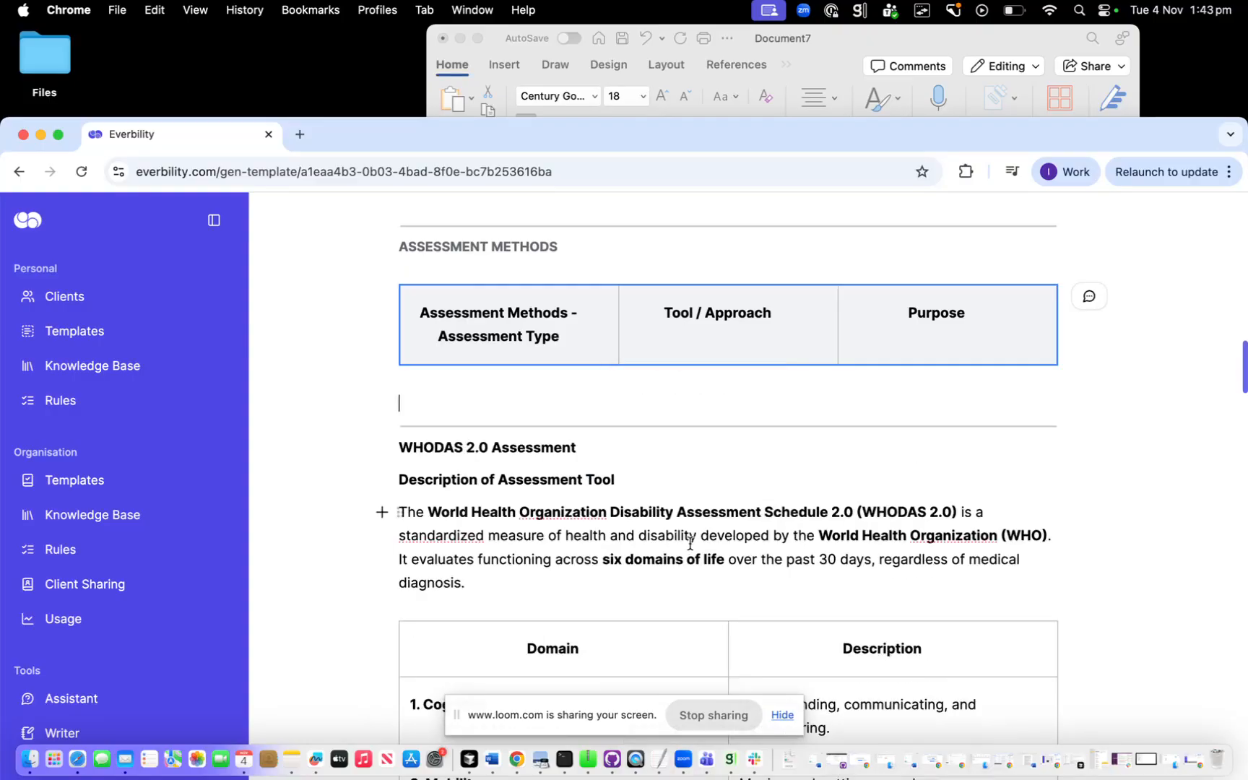
scroll(614, 505, down, 4)
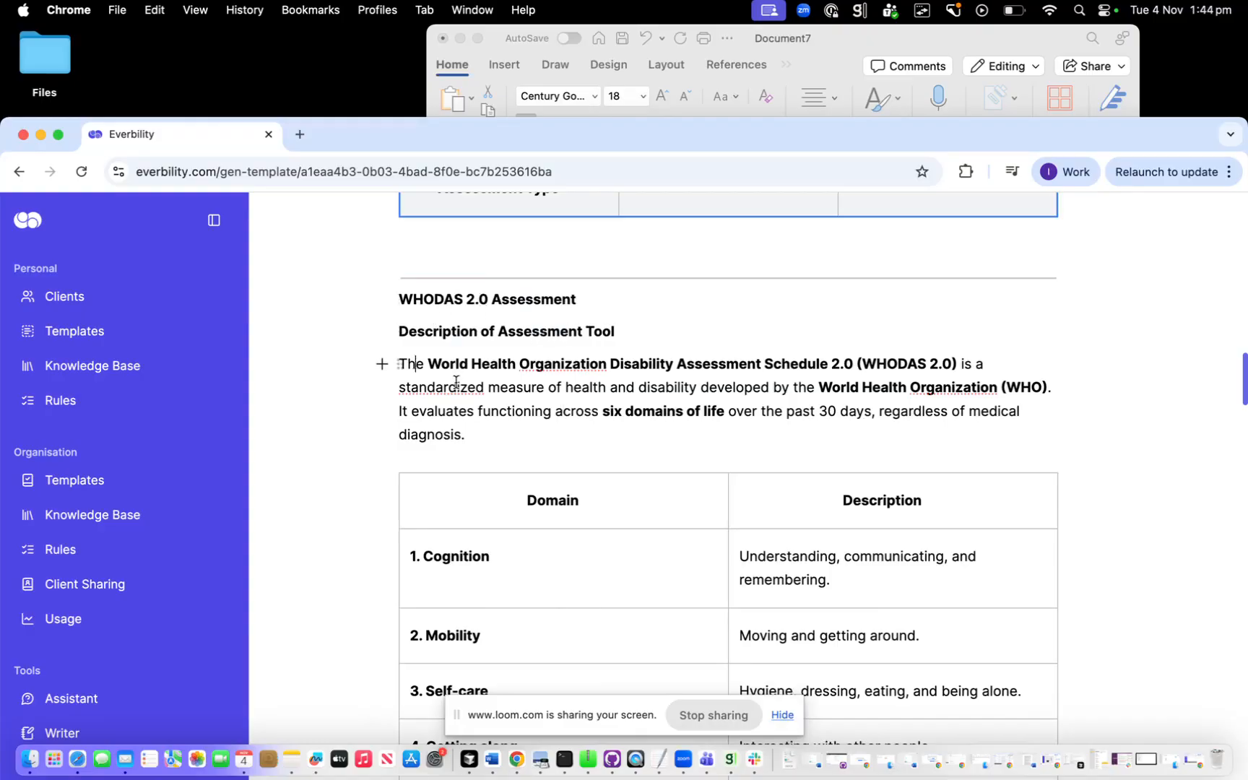
Insert a blank line below the WHODAS 2.0 tool description and end the description with "The assessment was conducted for (client)."
shift+click(475, 431)
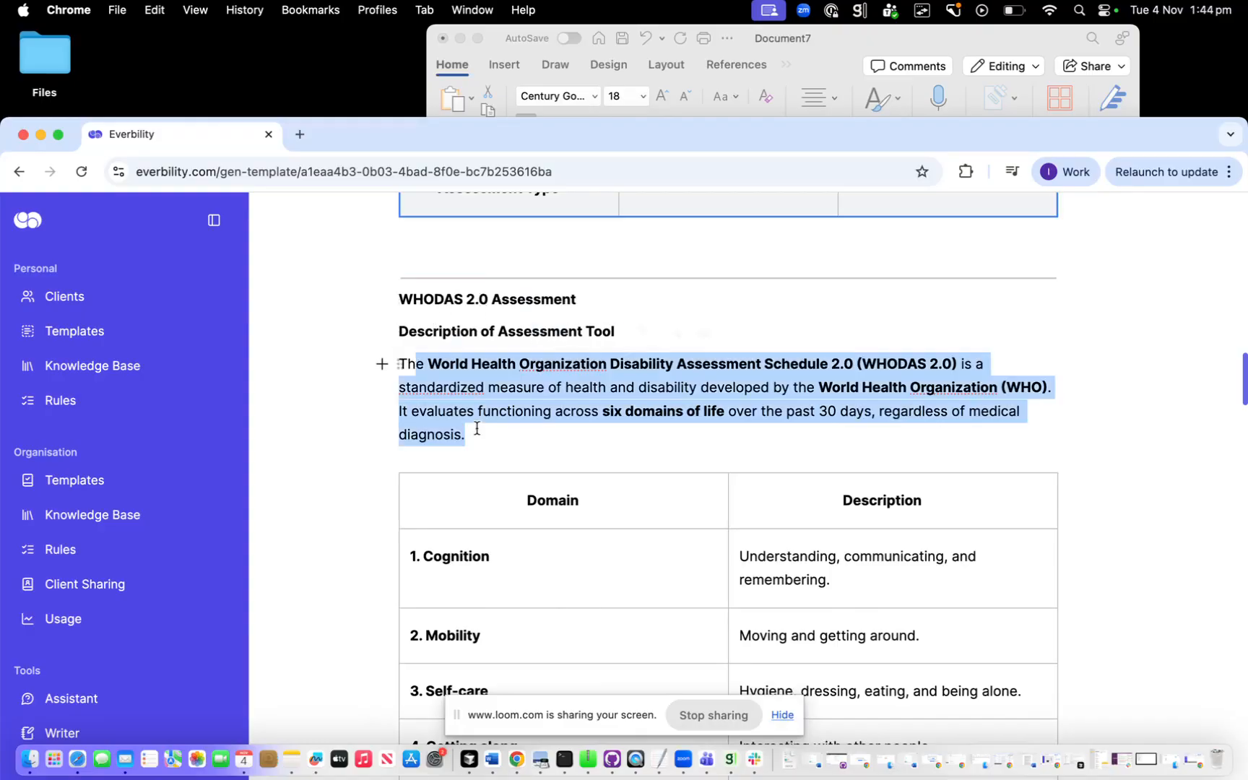
click(537, 403)
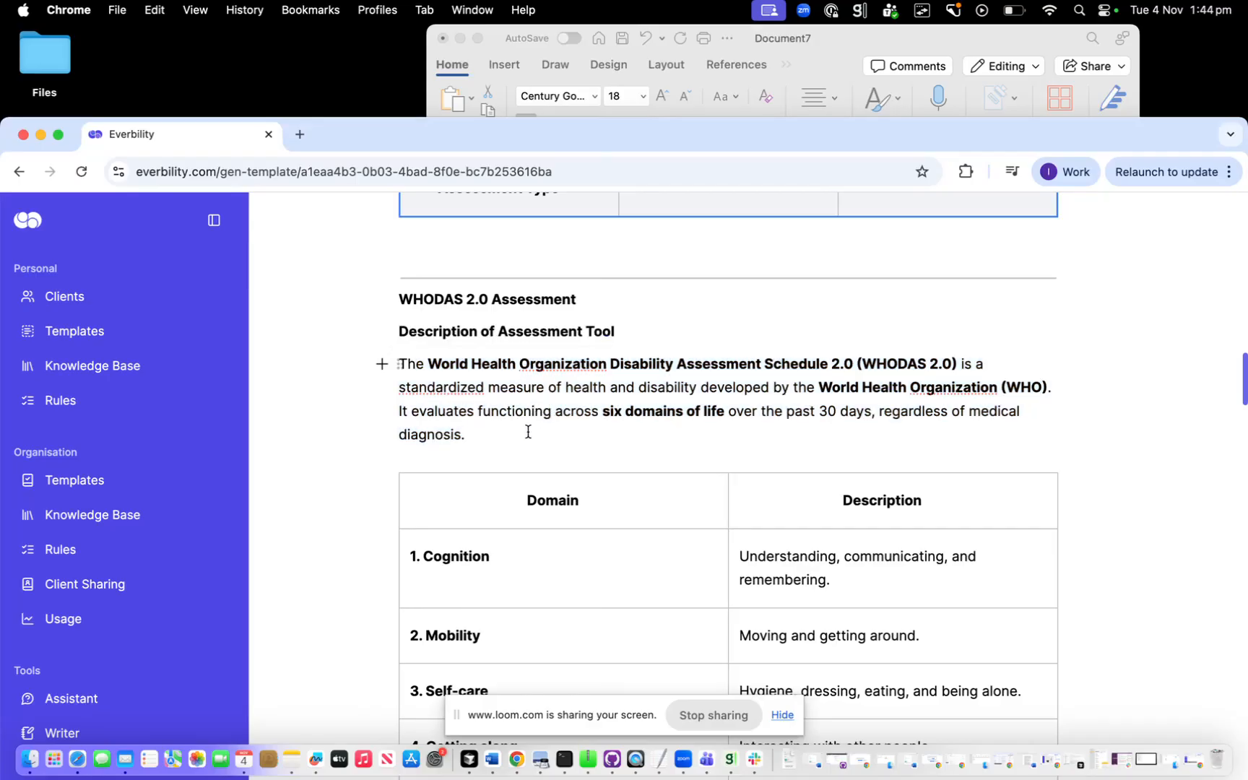
click(528, 431)
key(Return)
scroll(599, 537, down, 3)
scroll(598, 535, up, 5)
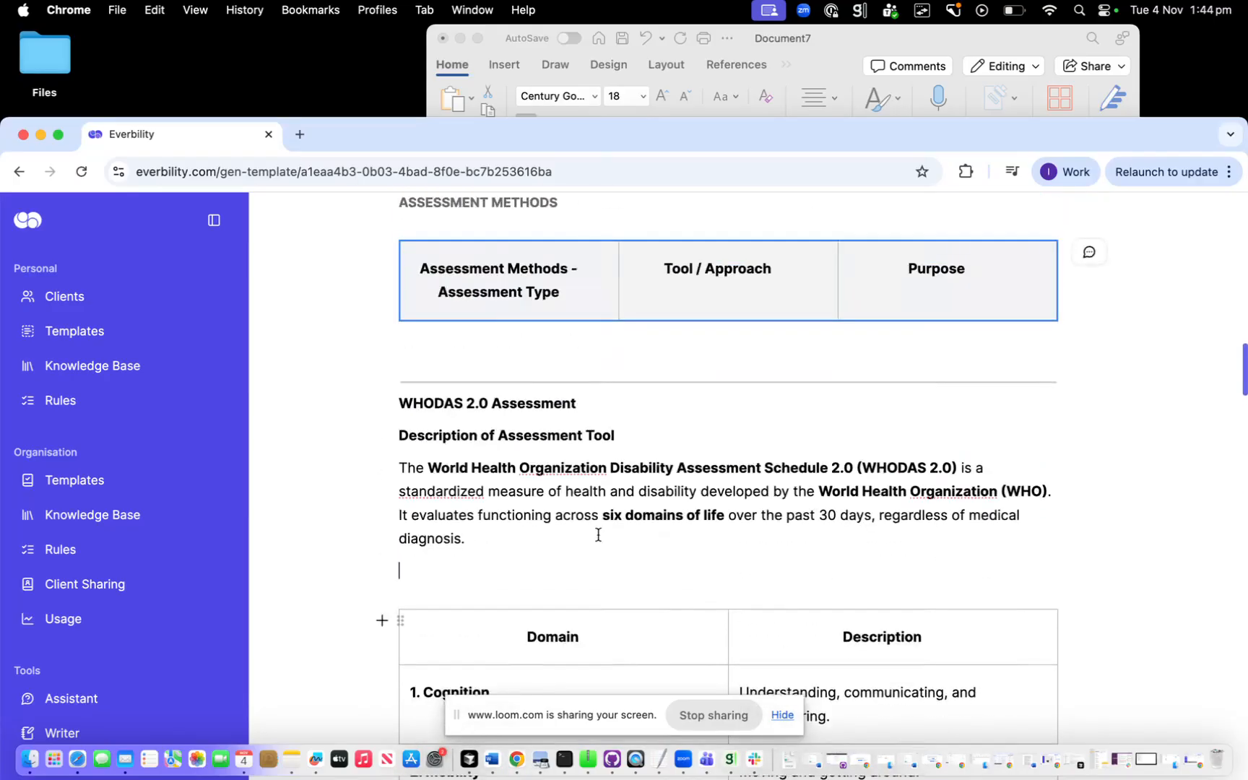
click(494, 549)
text(The a)
text(ssment)
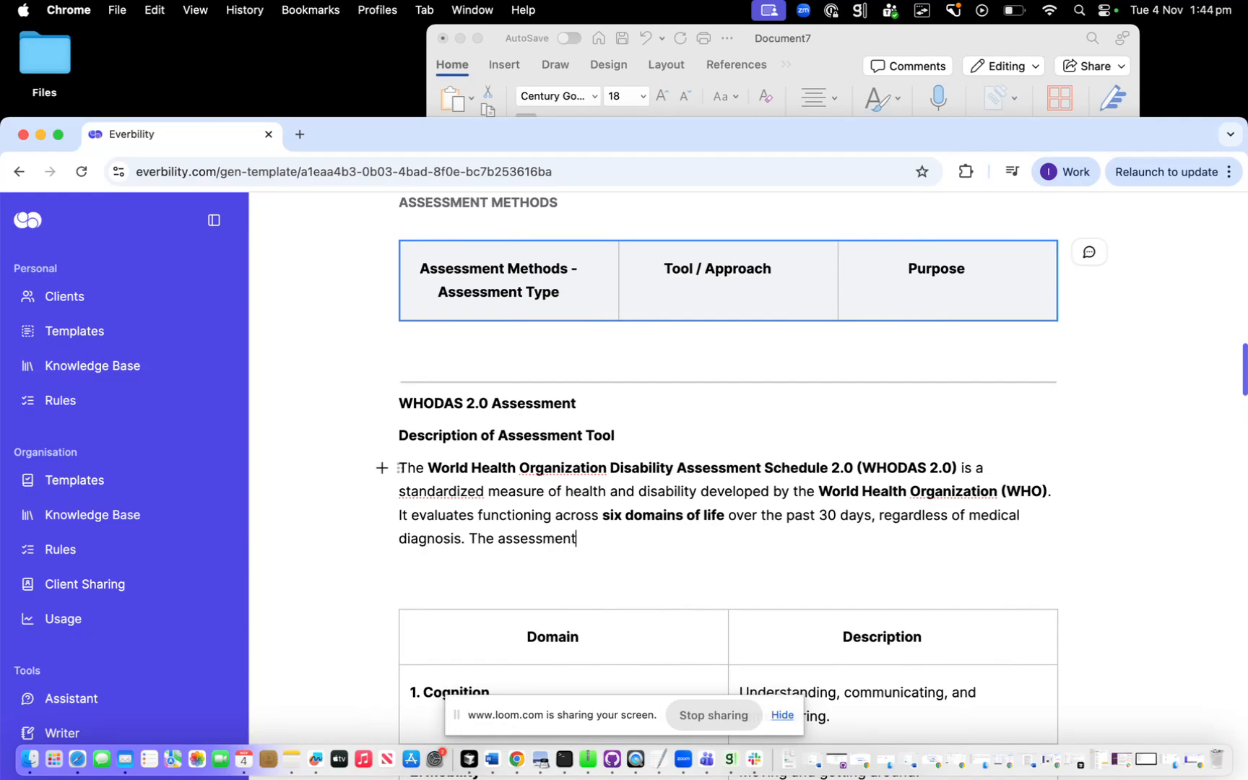
text( was conducted fo)
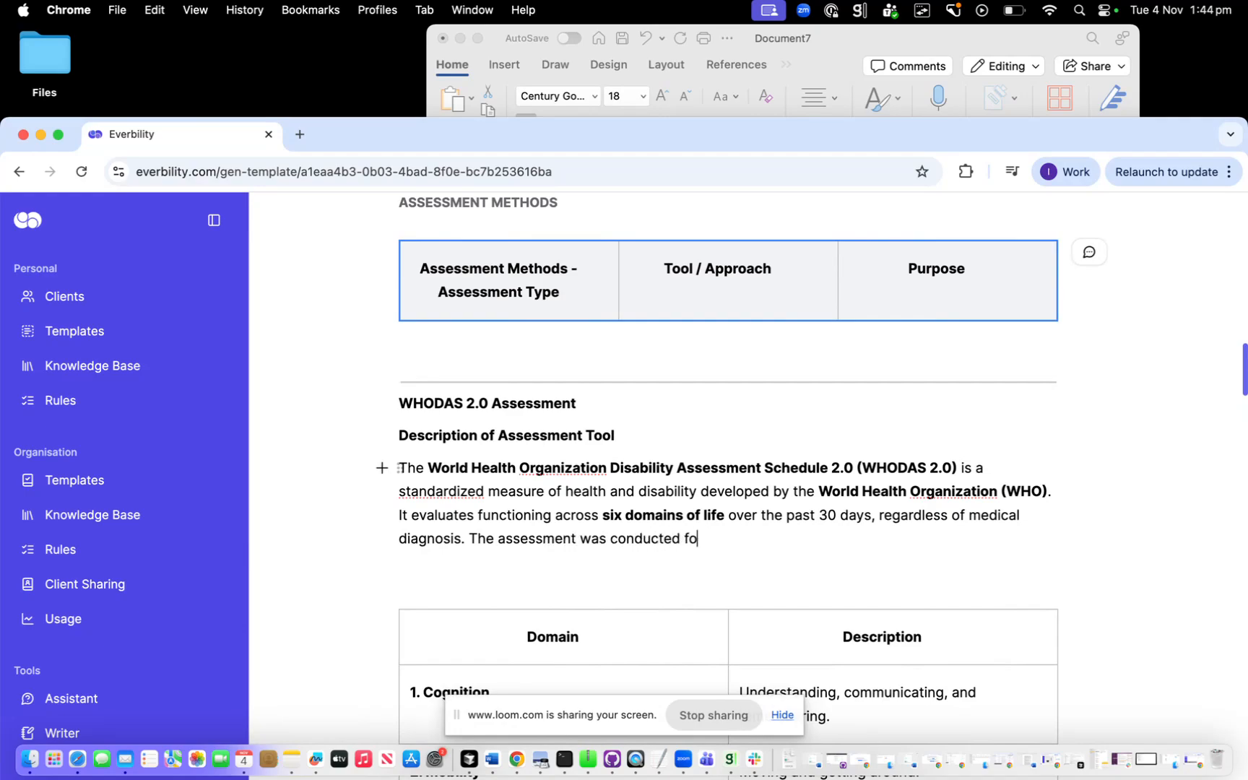
text(r (client).)
scroll(770, 606, down, 4)
scroll(773, 536, up, 2)
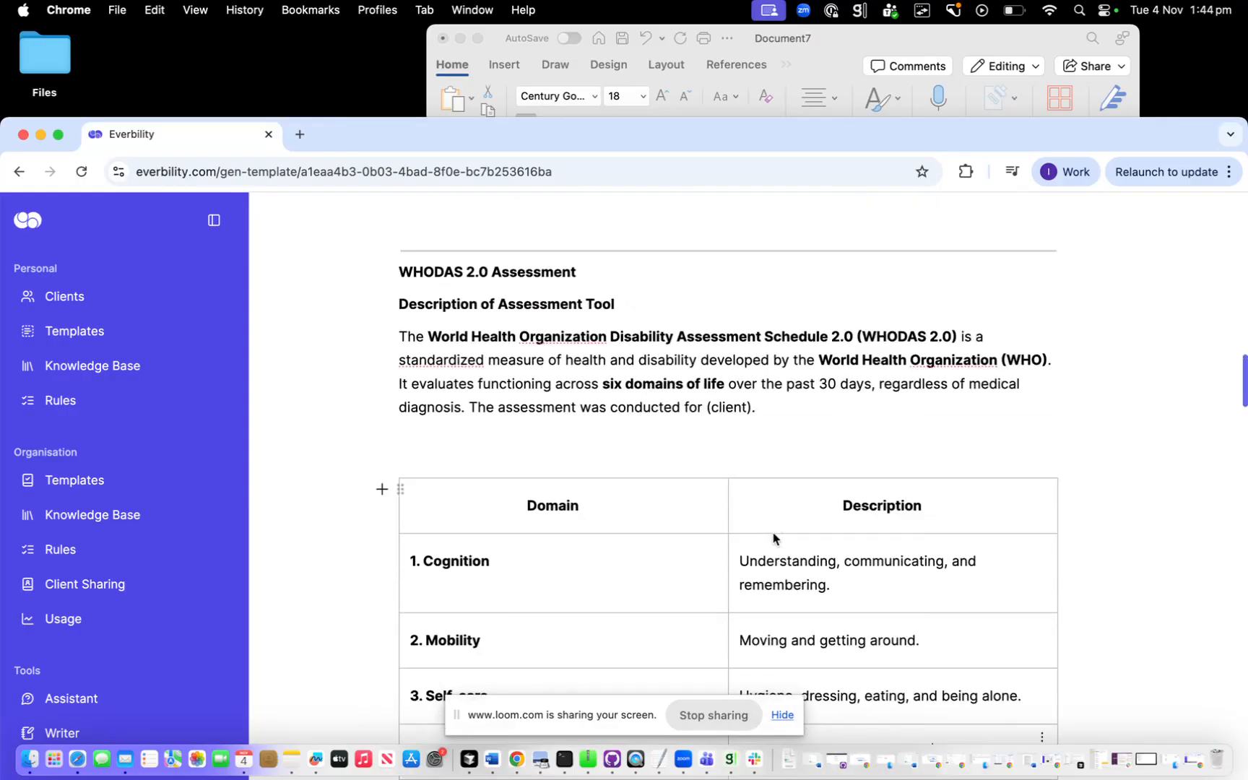
scroll(773, 536, up, 1)
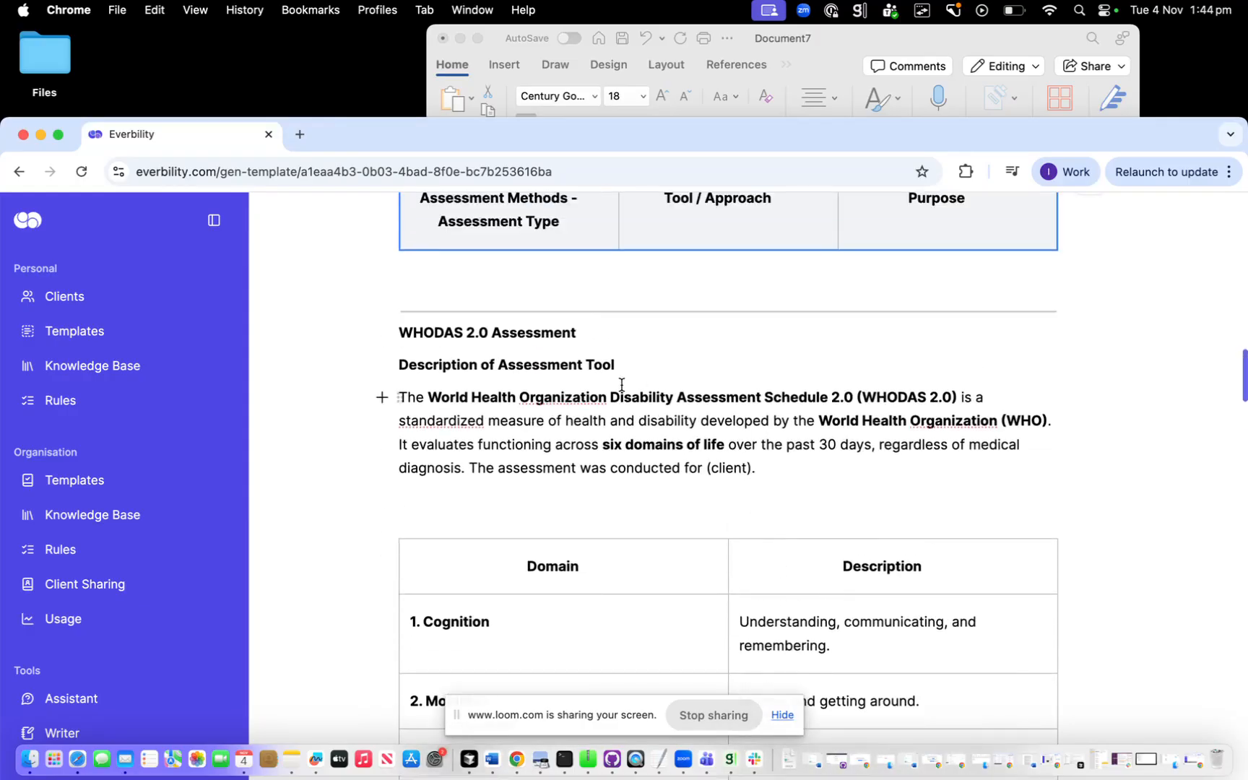
Replace the "(client)" placeholder at the end of the WHODAS description with the First Name merge tag
key(BackSpace)
key(BackSpace)
key(BackSpace)
key(BackSpace)
key(BackSpace)
click(381, 398)
mouse_move(394, 449)
click(481, 535)
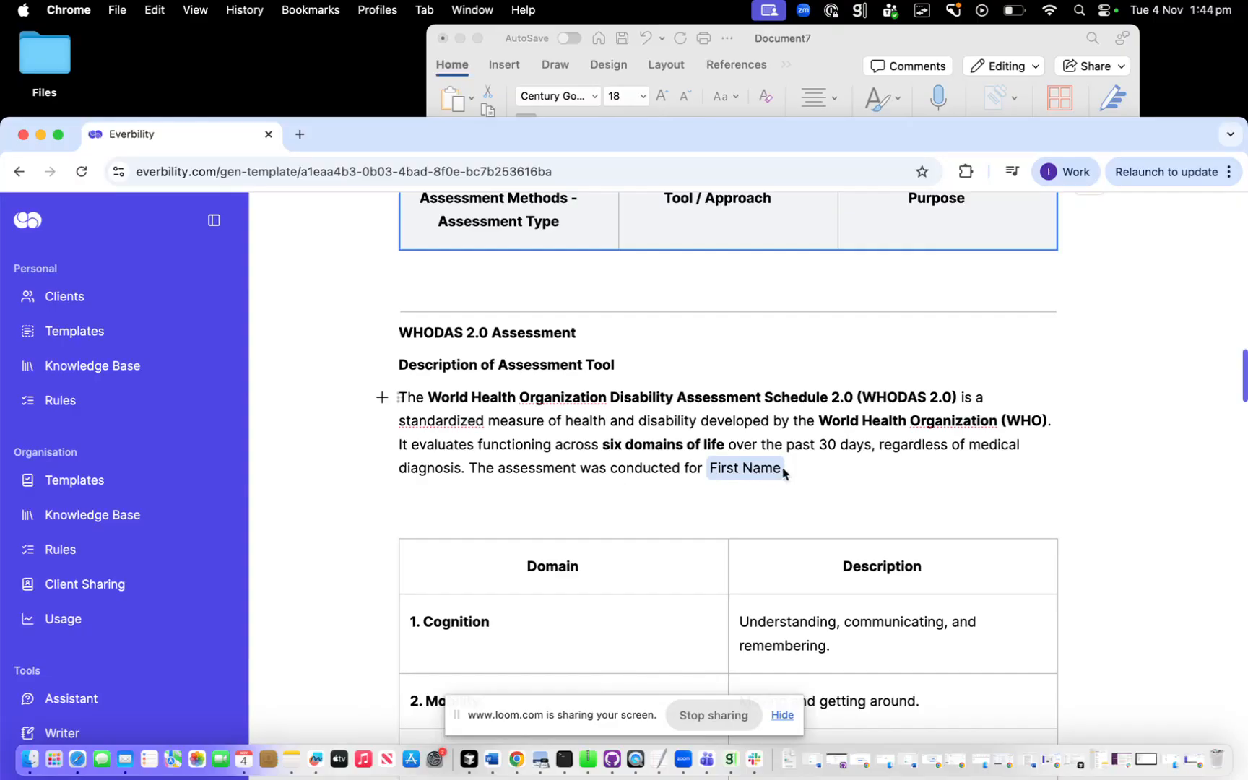
Swap the First Name tag in the WHODAS description for the Mr/Mrs/Ms/Dr and Last Name merge tags
key(BackSpace)
click(381, 397)
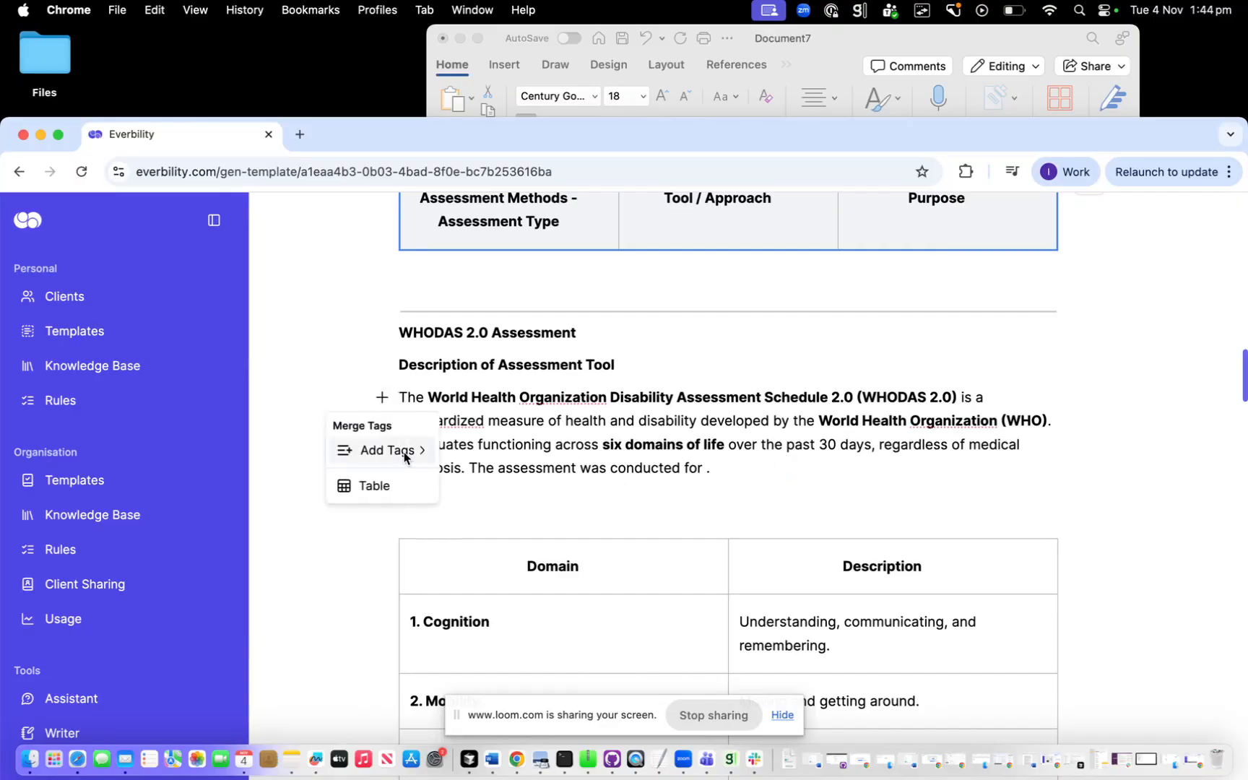
mouse_move(434, 461)
click(537, 593)
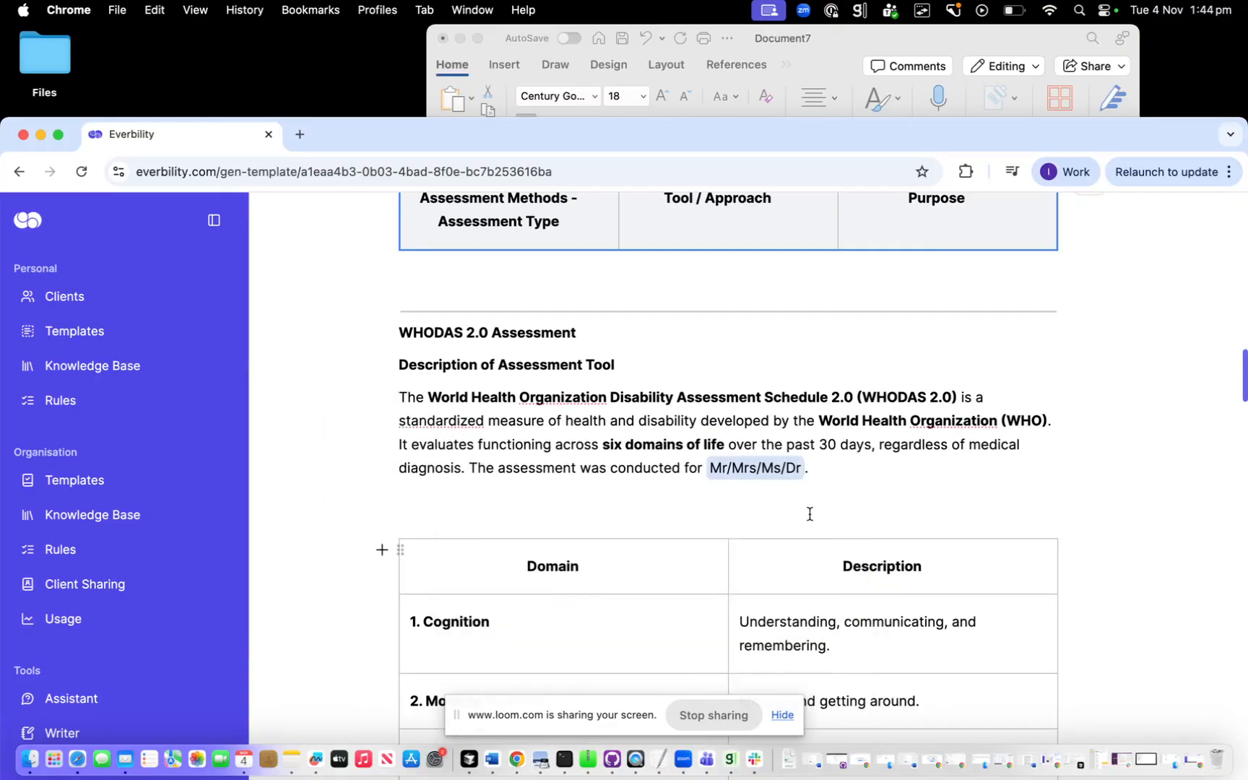
click(382, 397)
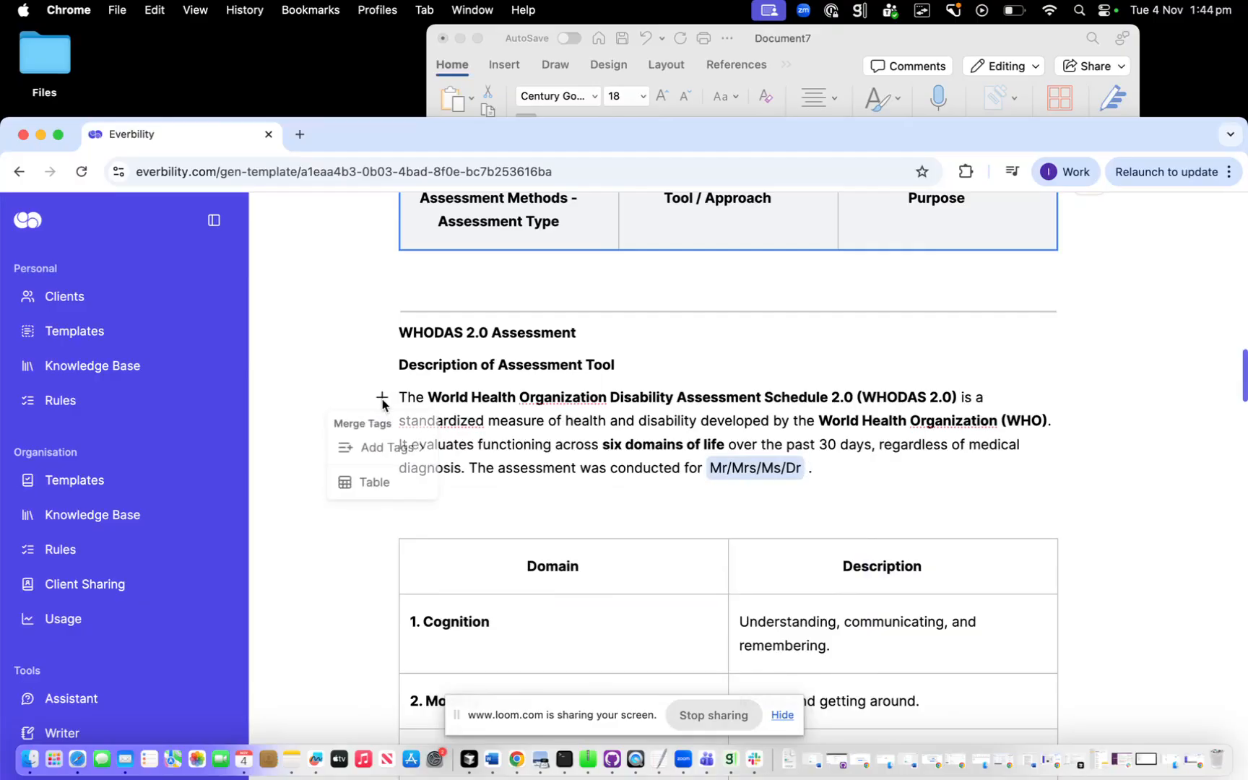
mouse_move(399, 451)
click(484, 564)
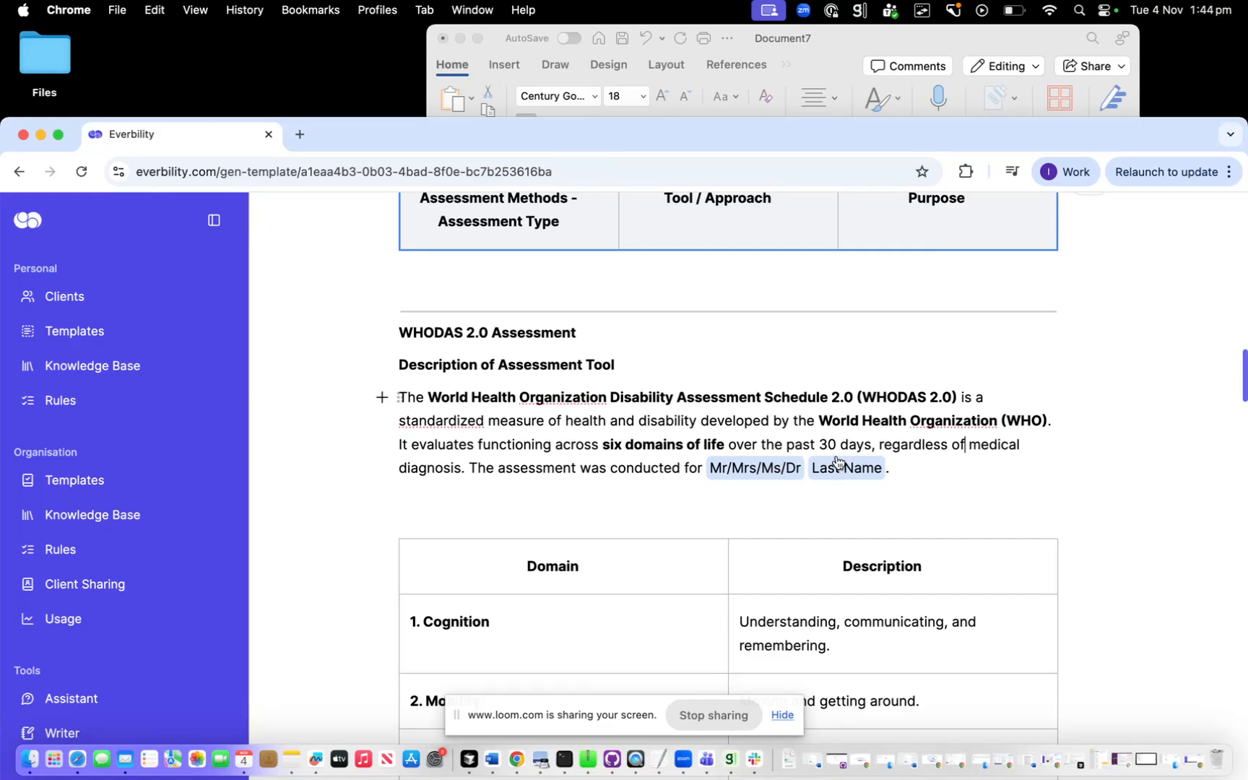
Replace "for" and both merge tags in the last sentence with "by (insert person) with (state person who completed assessment) on (state date of assessment)"
click(460, 398)
shift+click(991, 468)
click(955, 482)
drag(712, 468, 891, 468)
key(BackSpace)
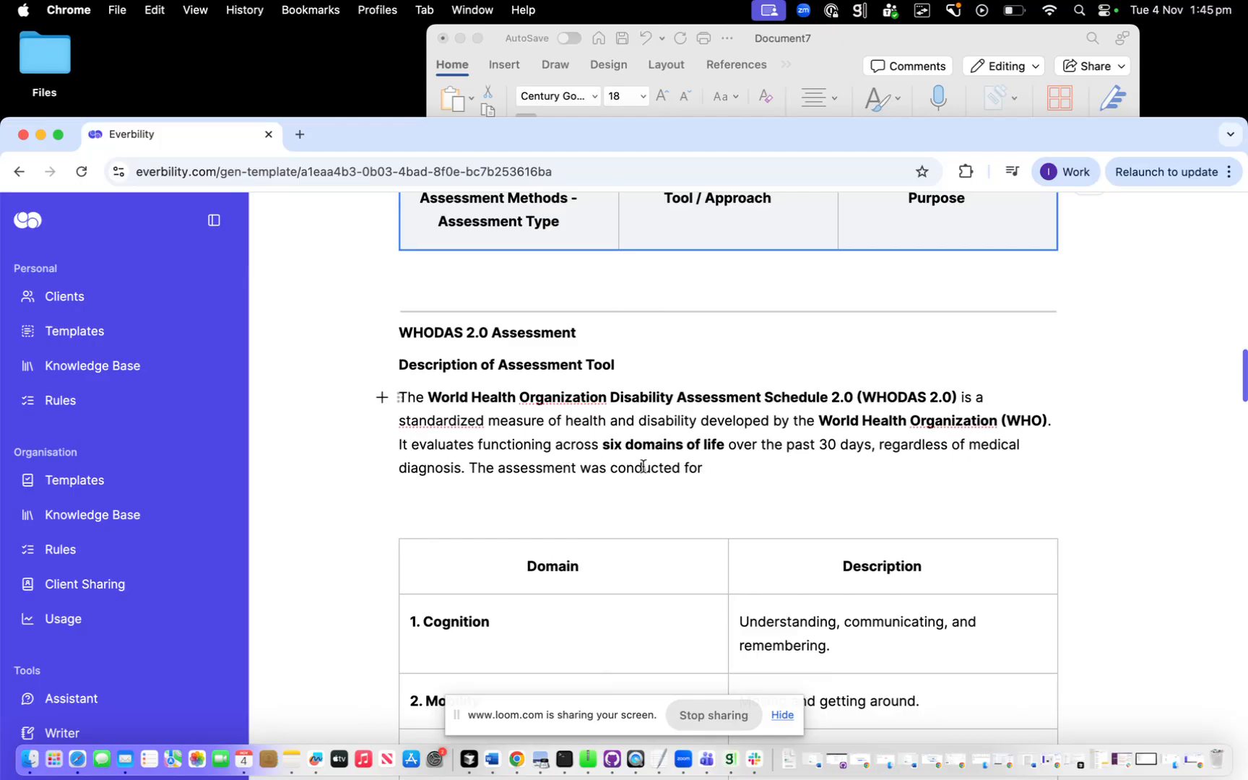
key(BackSpace)
key(BackSpace)
key(BackSpace)
text(by (insert person) with (state per)
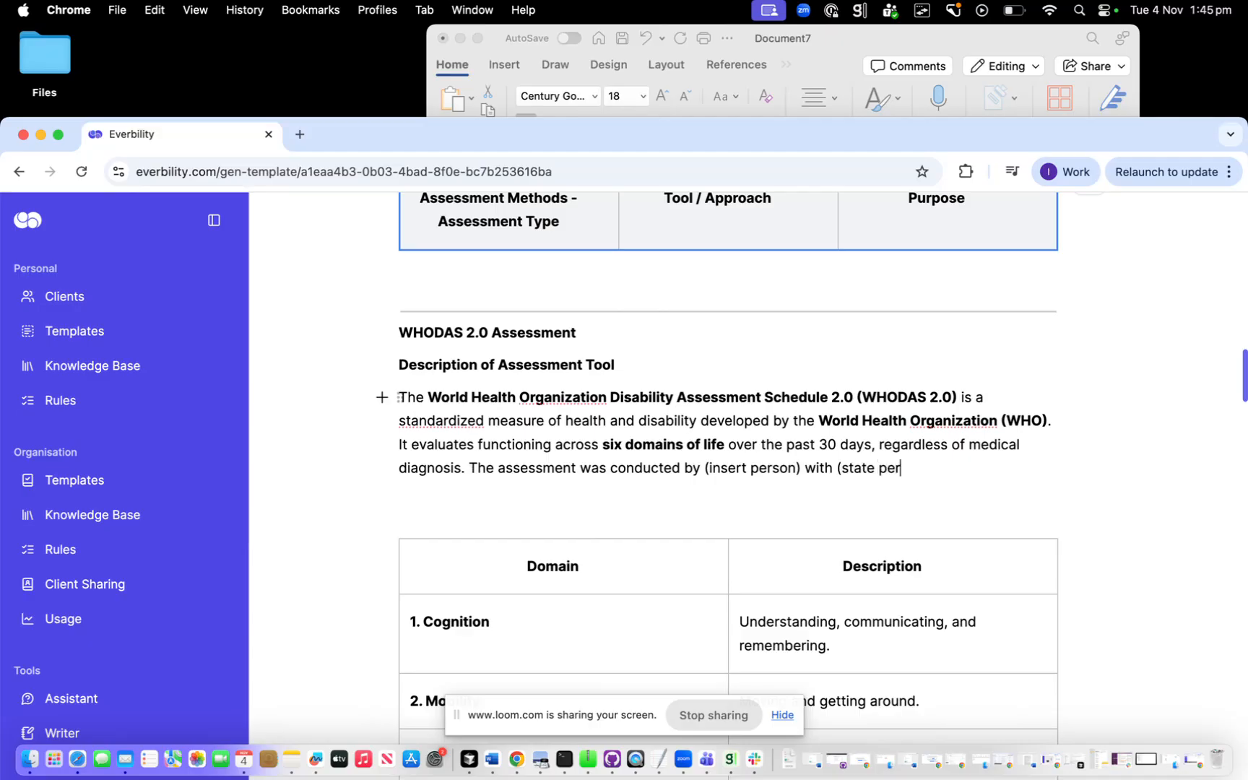
text(son who completed )
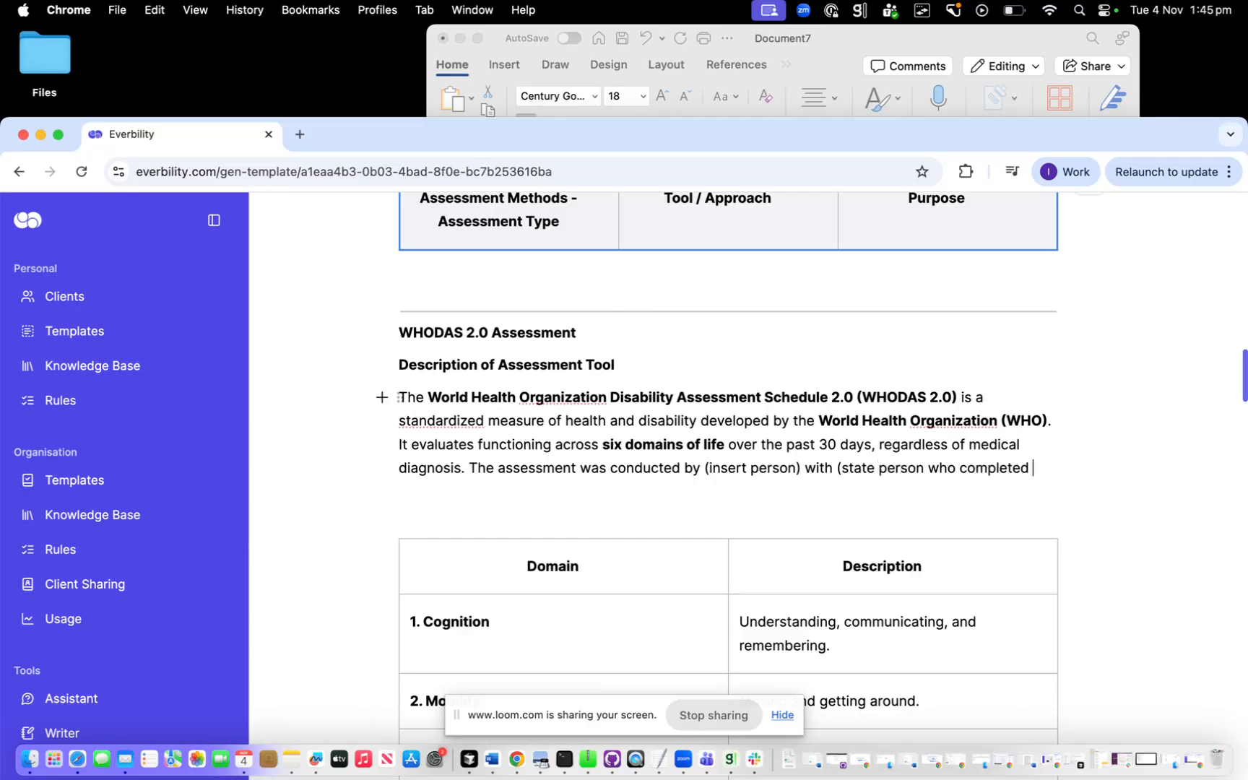
text(assessment) on (state date of assessment)
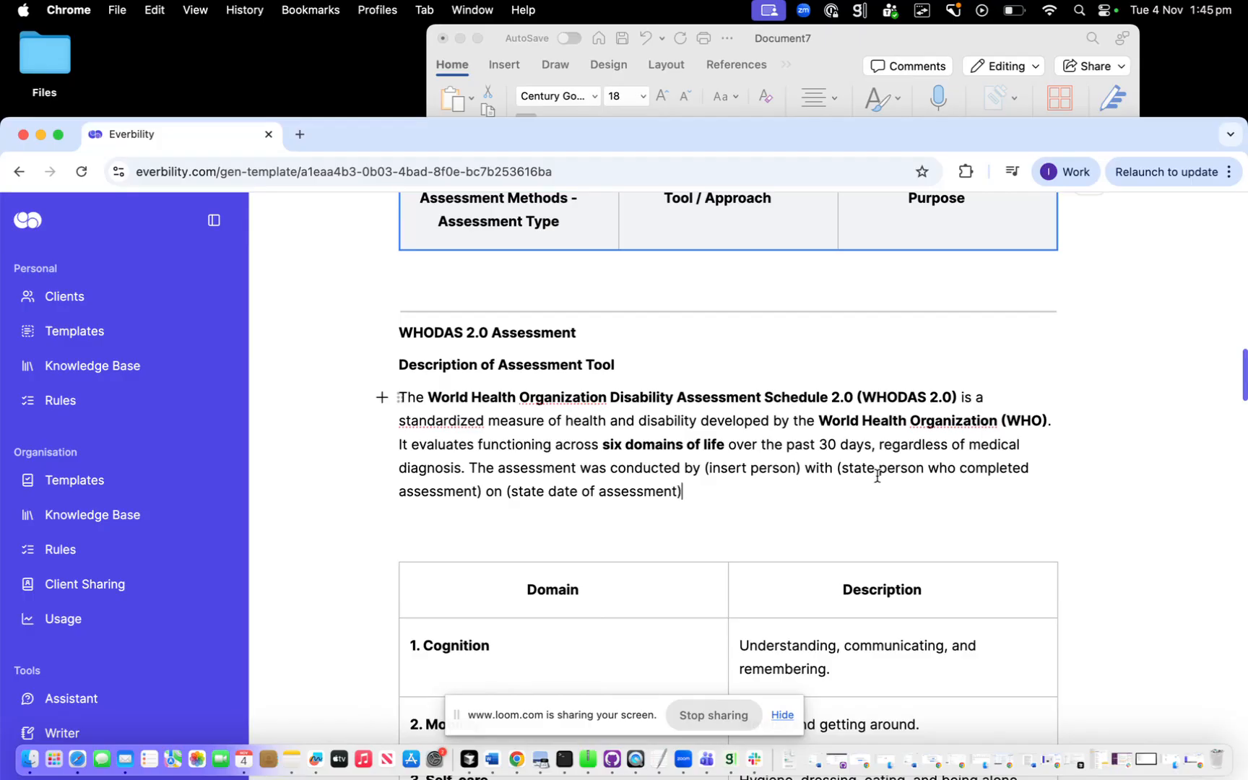
Add the instruction "Adapt this for the client's details:" at the start of the WHODAS 2.0 description paragraph
drag(888, 484, 687, 468)
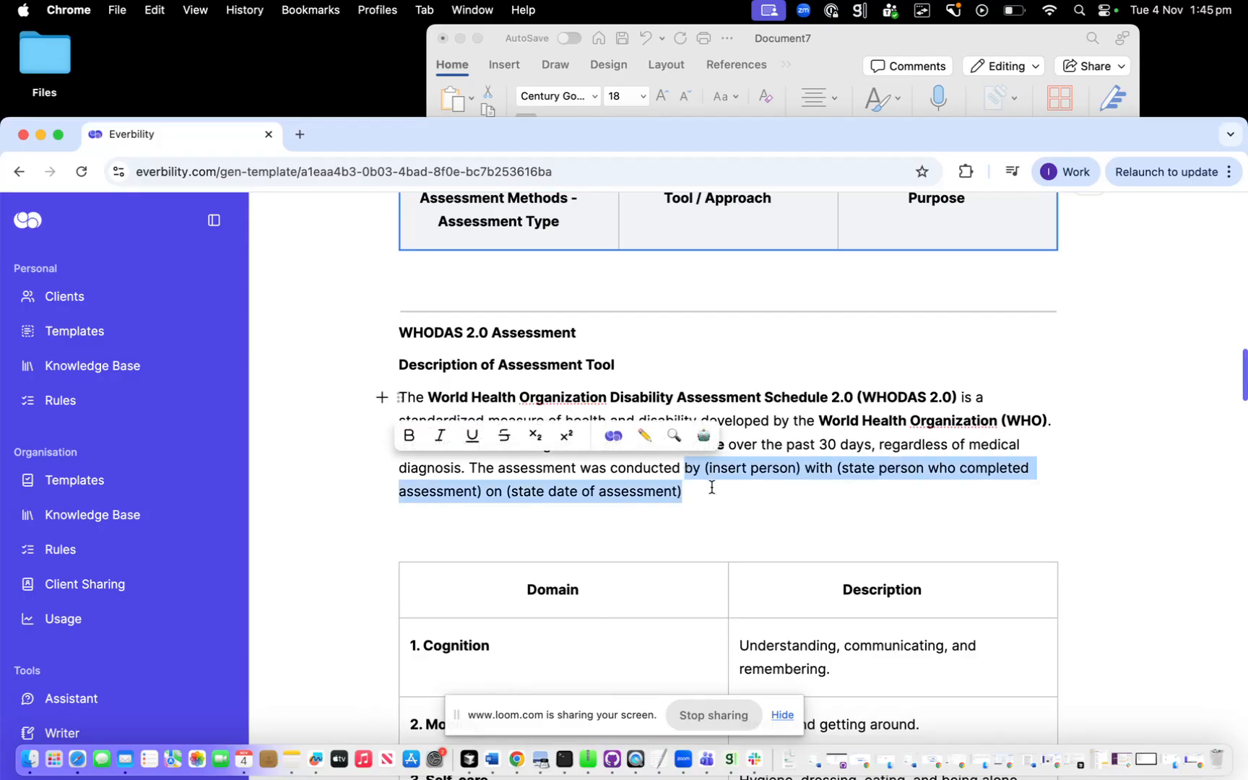
click(748, 508)
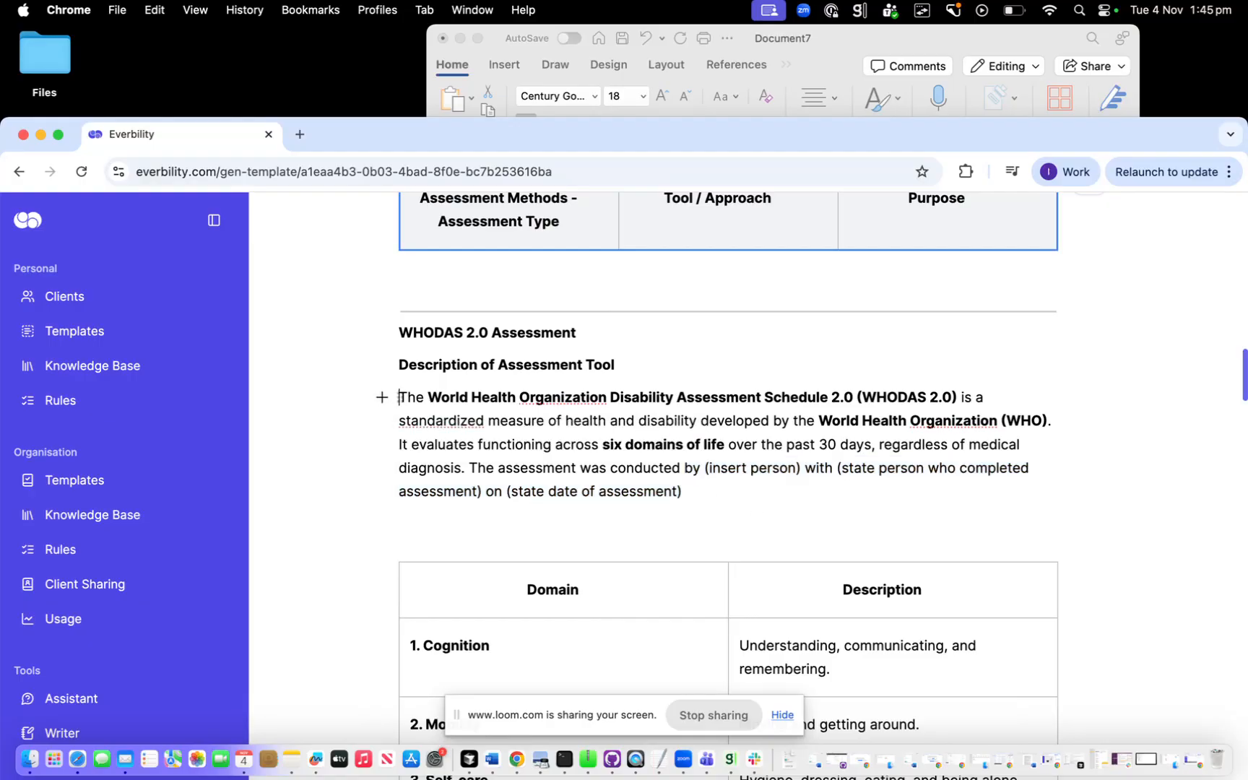
text(Adapt this )
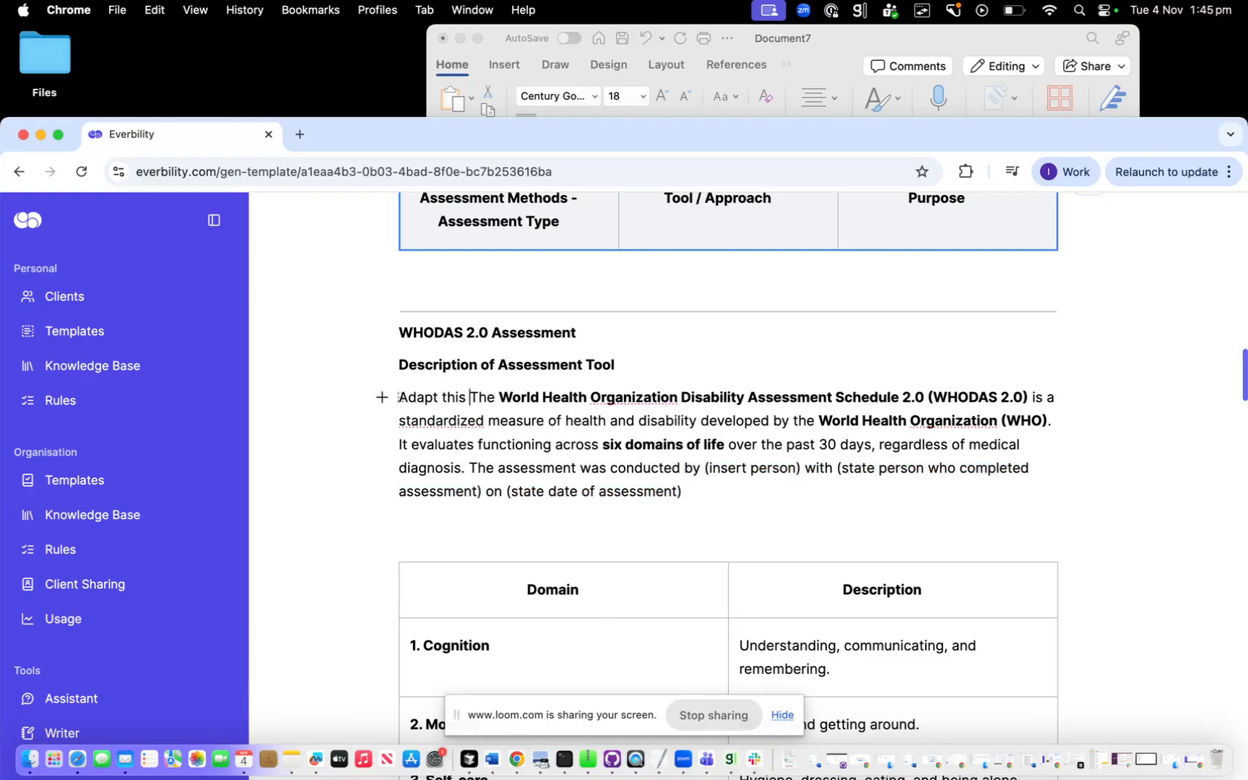
text(for the client's de)
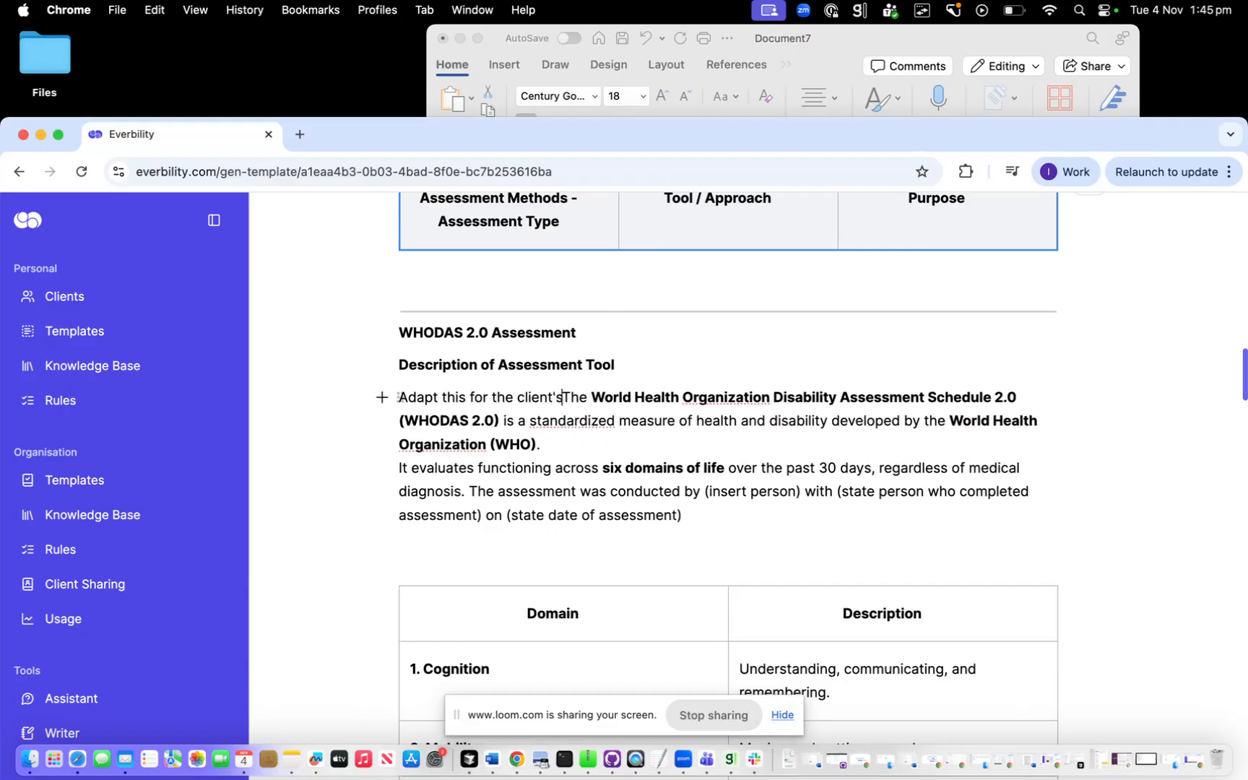
text(tails:)
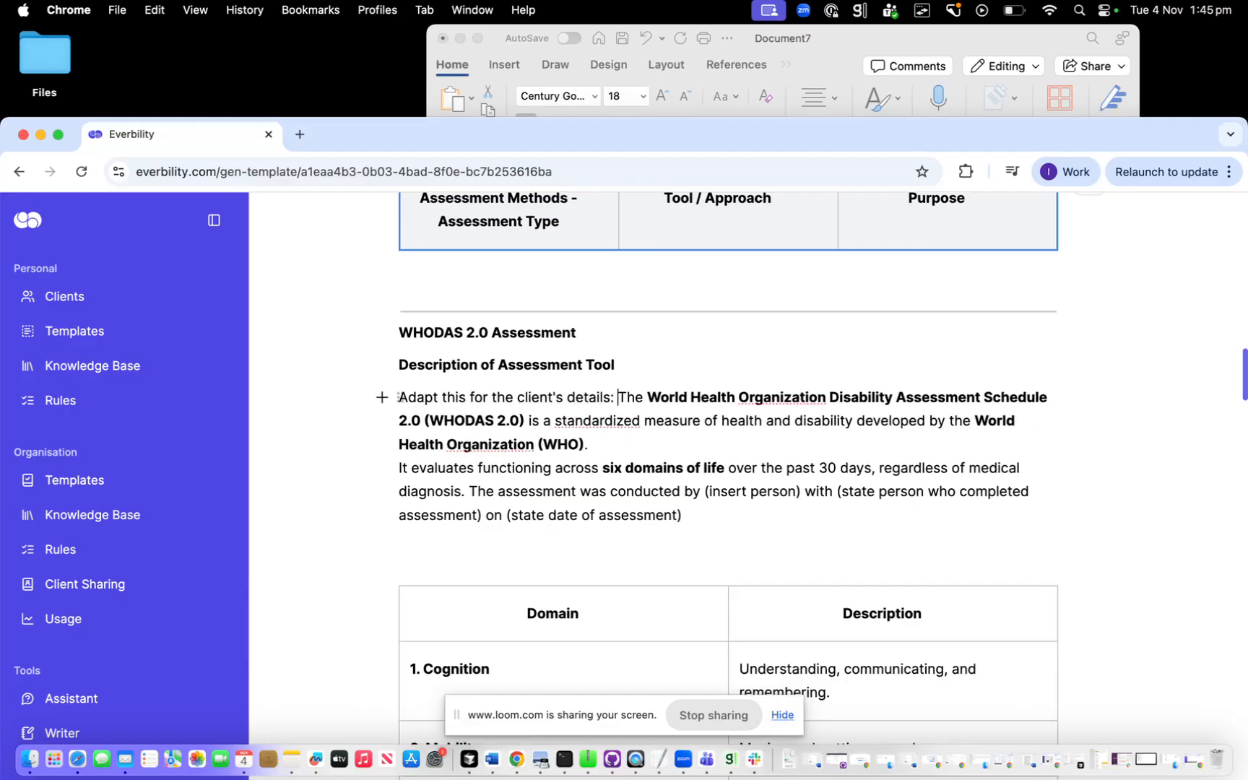
Turn the WHODAS 2.0 description paragraph into an AI prompt block
drag(567, 406, 539, 406)
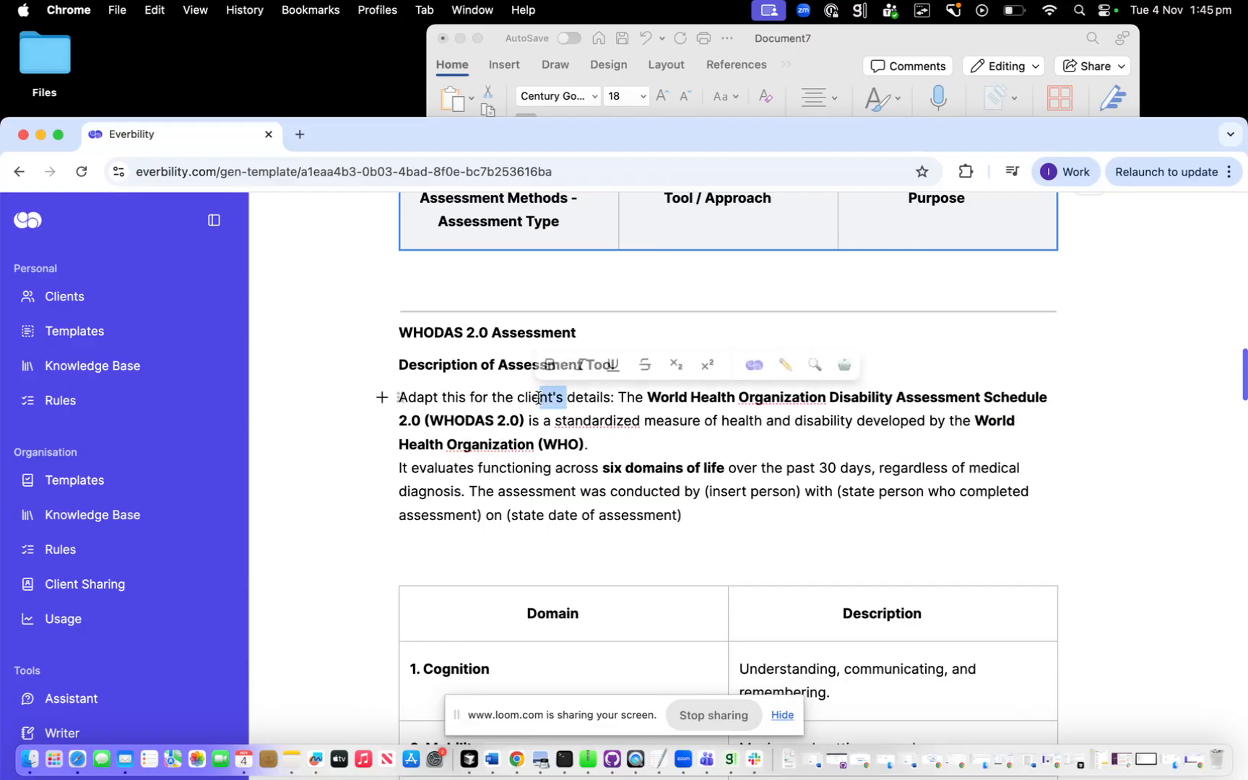
click(756, 365)
click(688, 494)
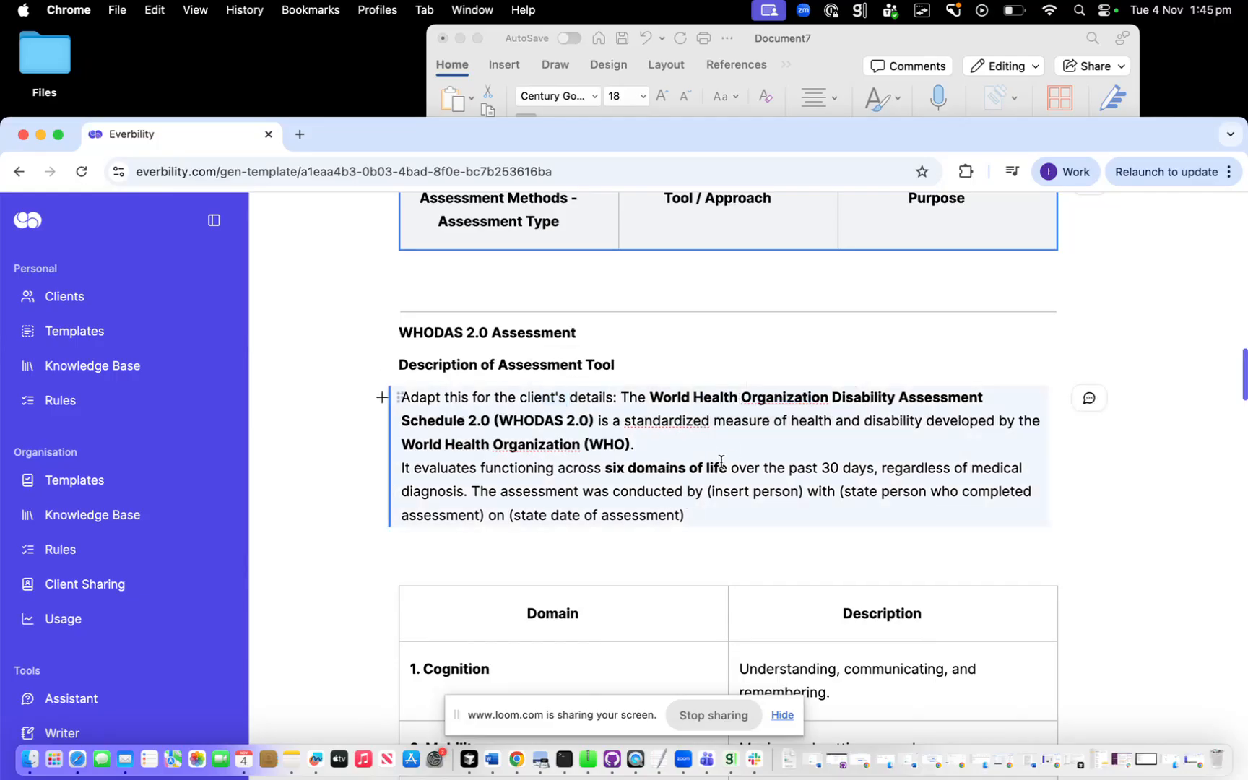
drag(706, 492, 718, 510)
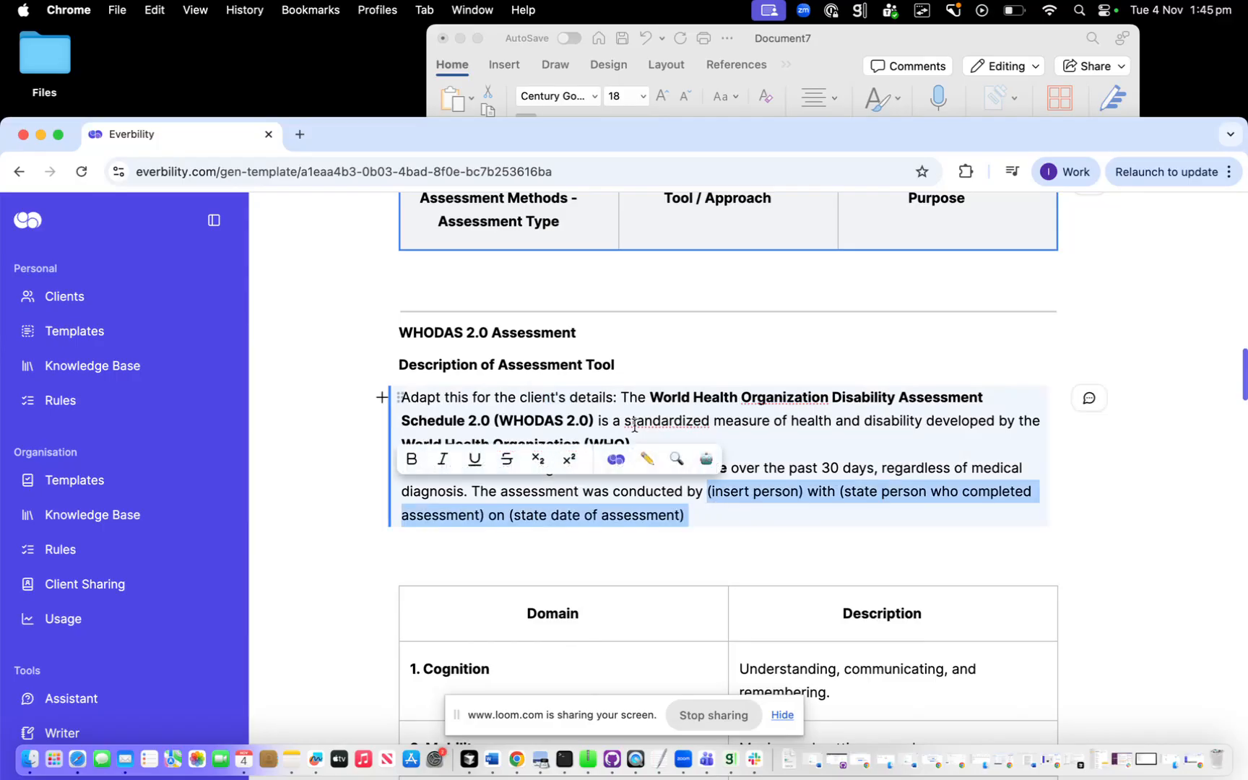
drag(491, 409, 649, 495)
click(689, 512)
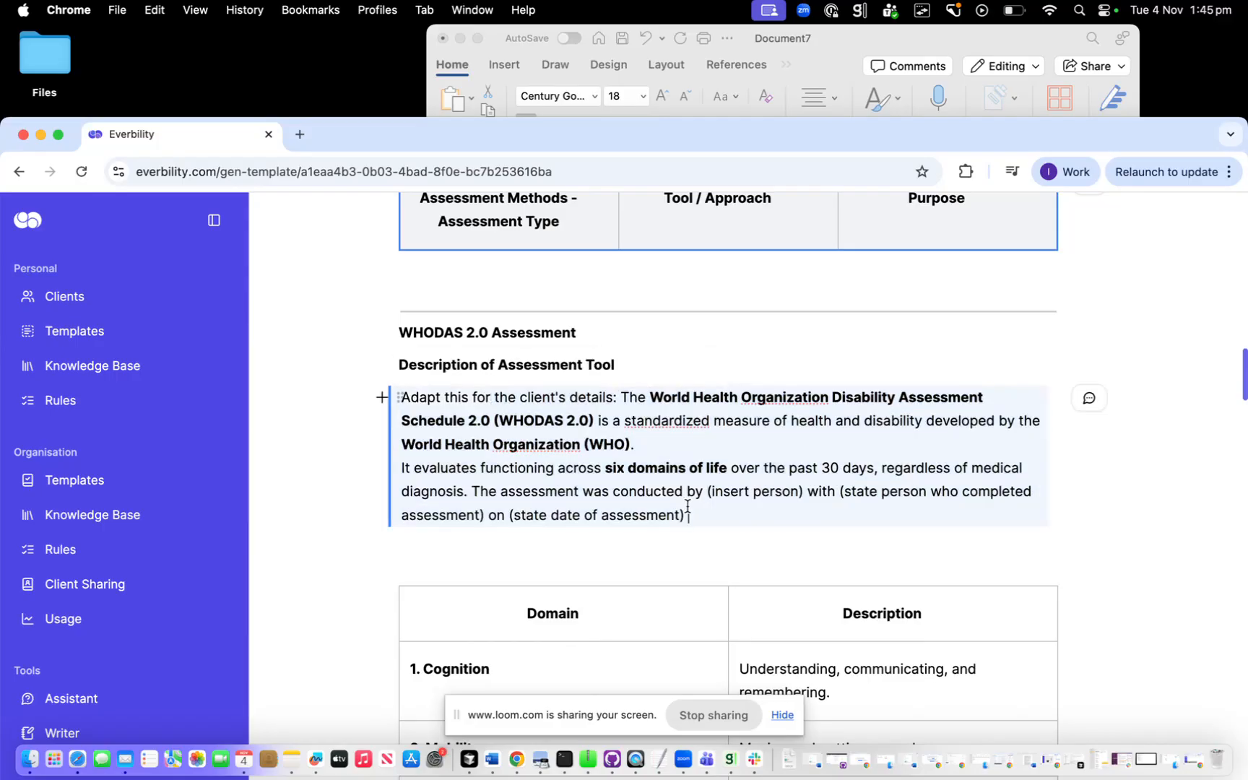
Review the Domain and Description table and the scoring paragraph, down to the Administration Details section
scroll(689, 512, down, 5)
scroll(688, 511, up, 1)
click(699, 269)
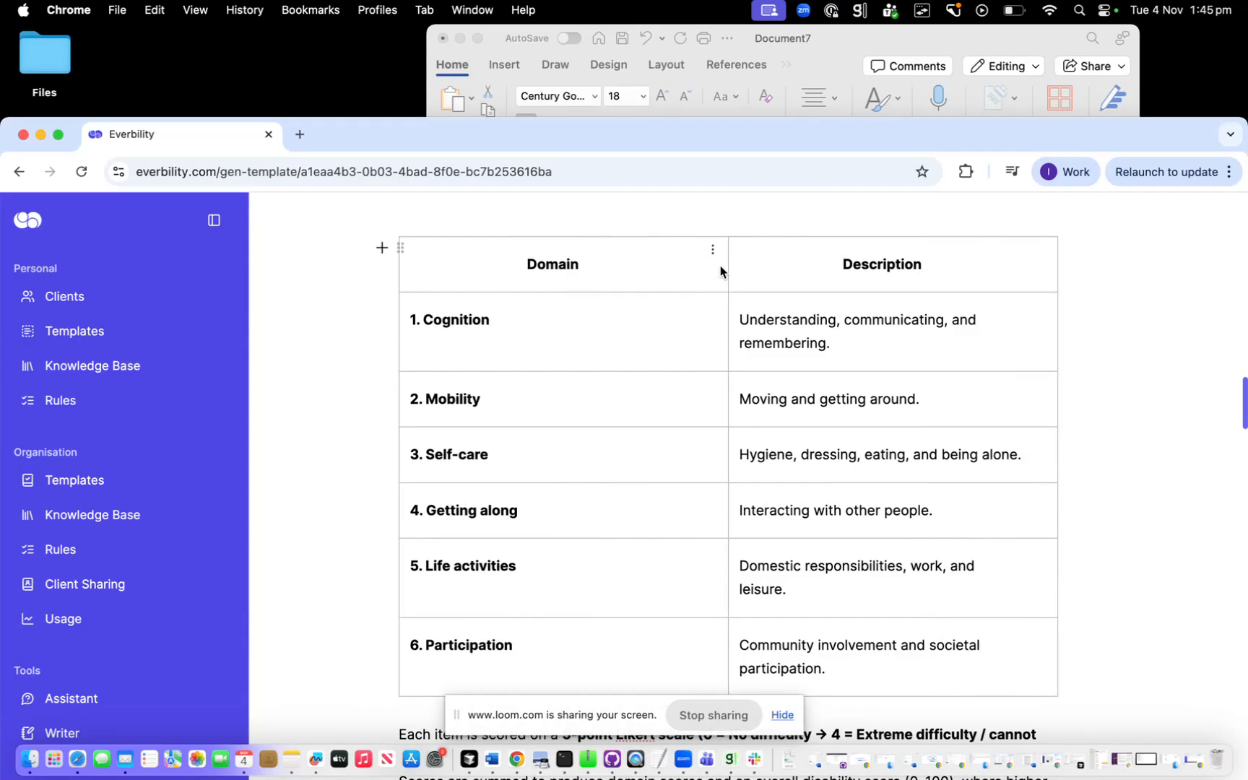
scroll(582, 412, up, 3)
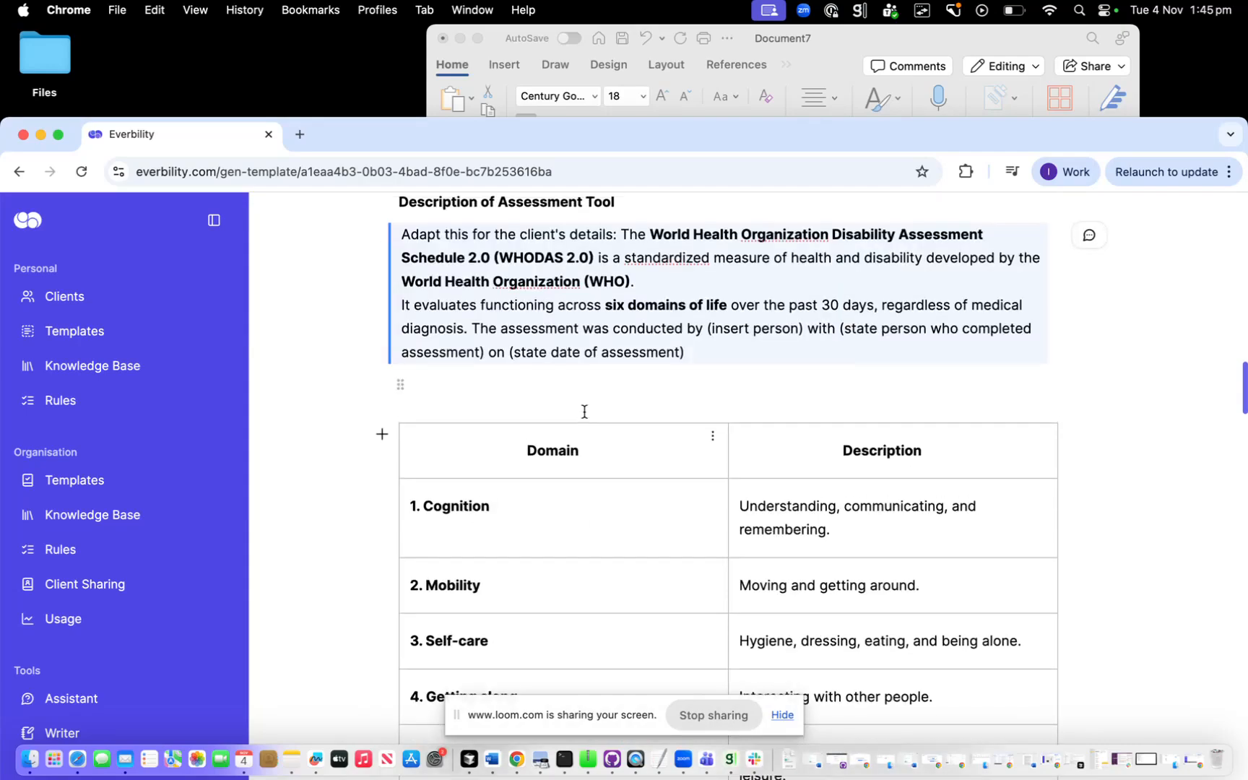
scroll(582, 413, down, 5)
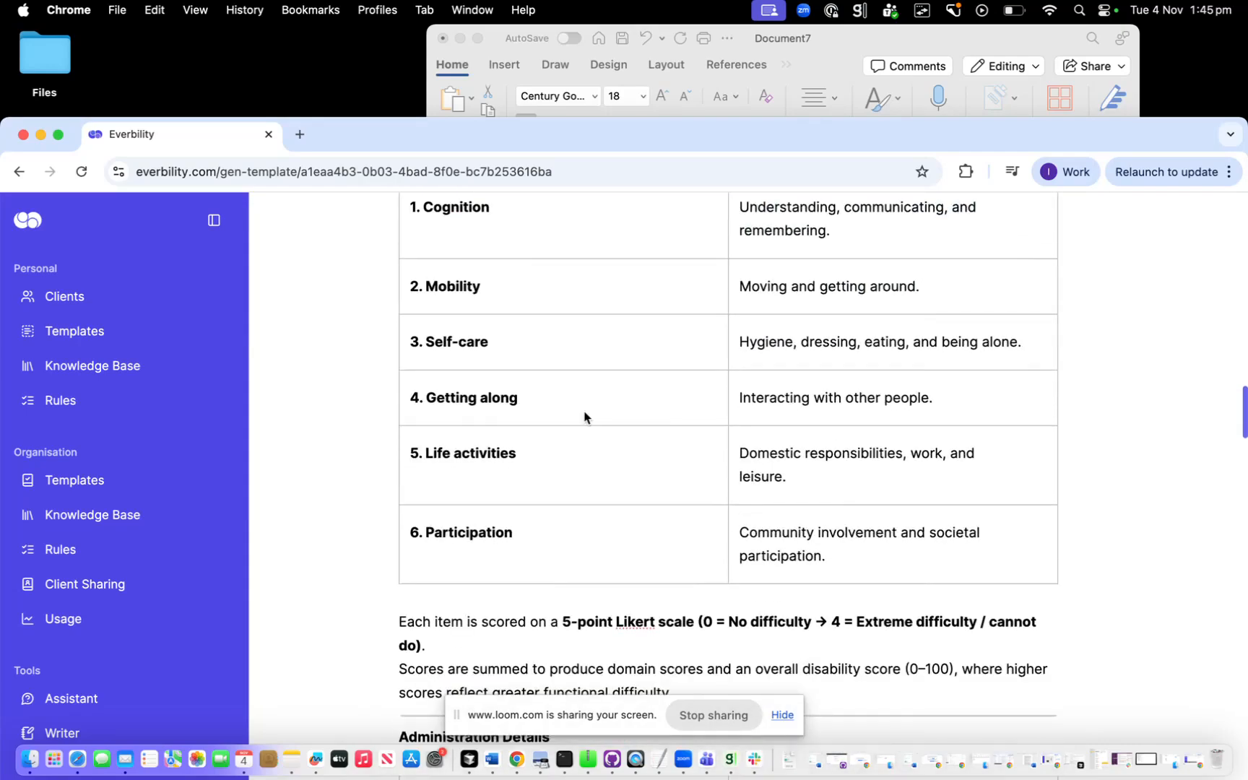
scroll(585, 417, up, 2)
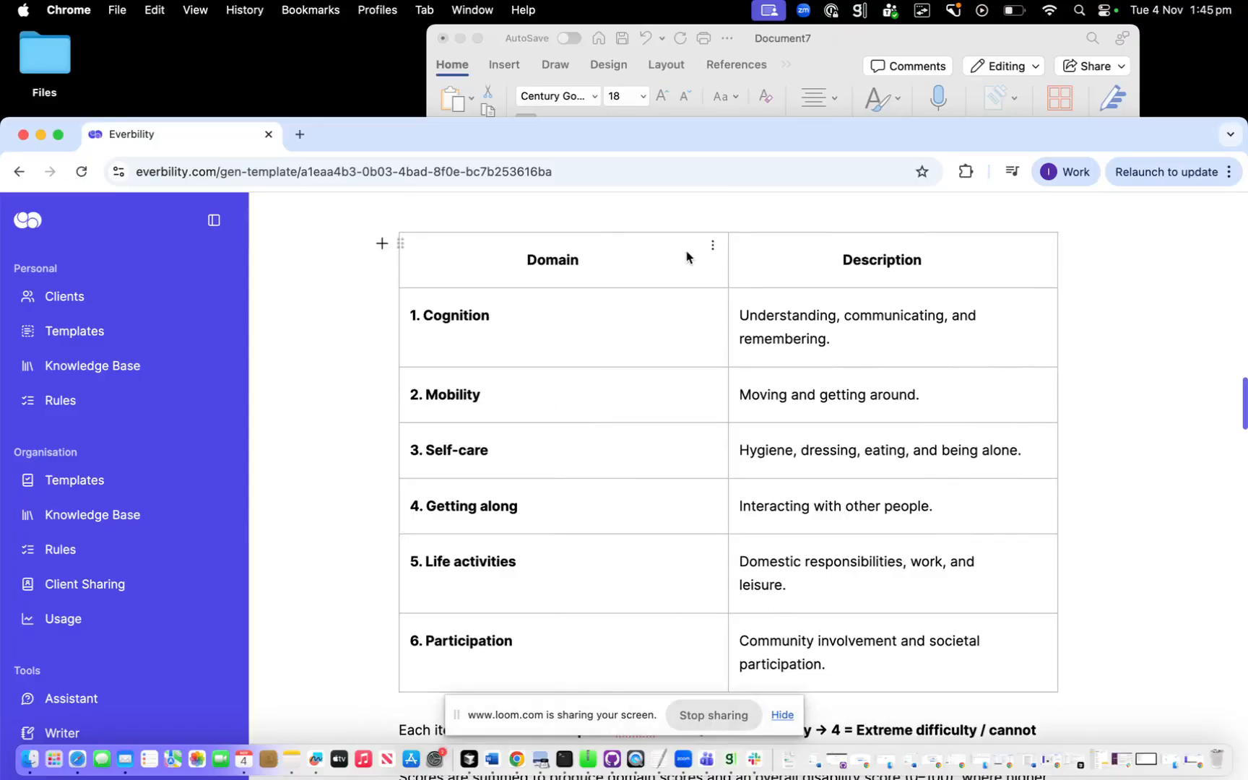
scroll(677, 321, up, 2)
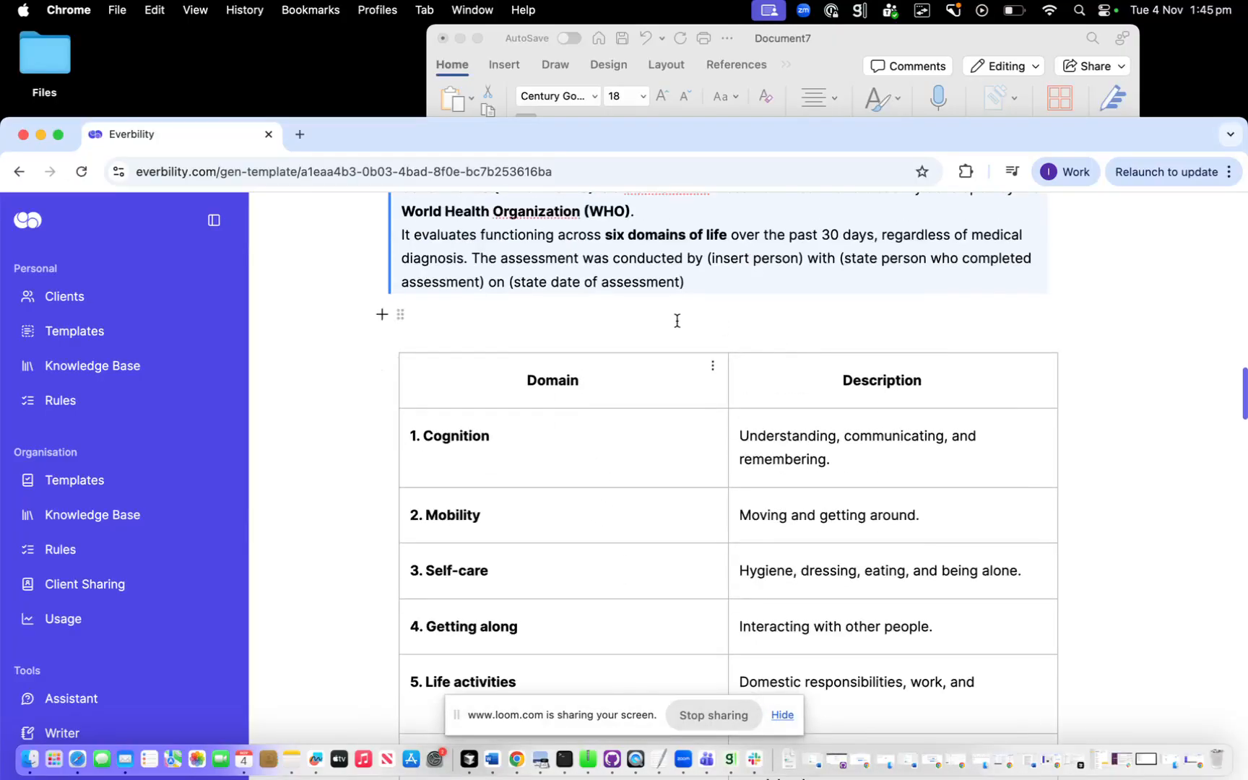
scroll(723, 379, down, 2)
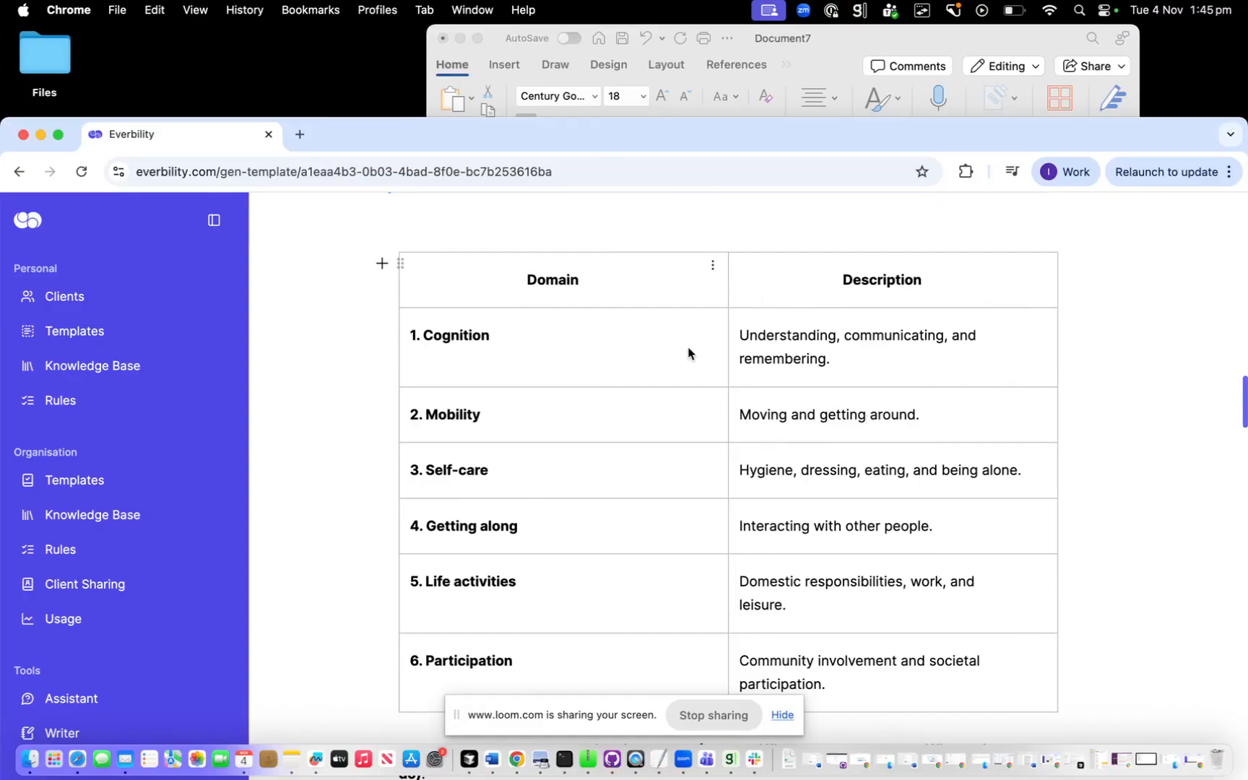
scroll(761, 350, down, 7)
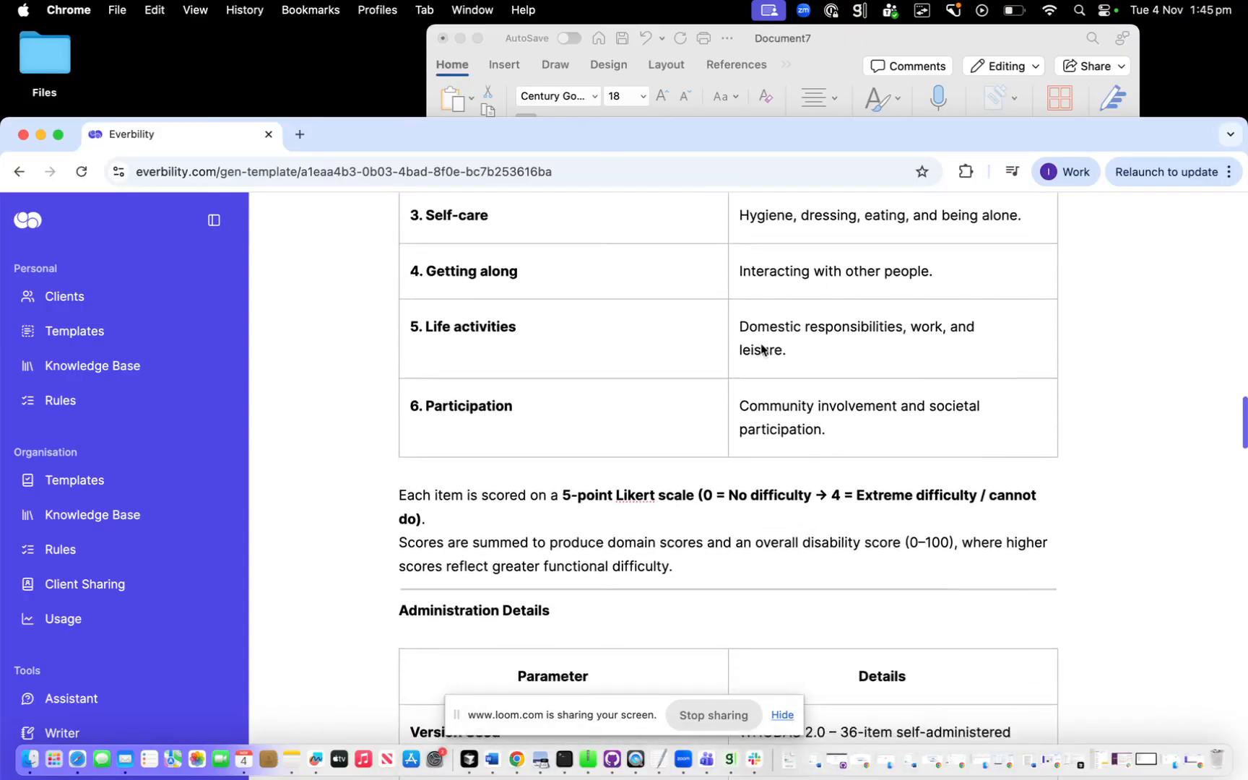
scroll(761, 342, down, 1)
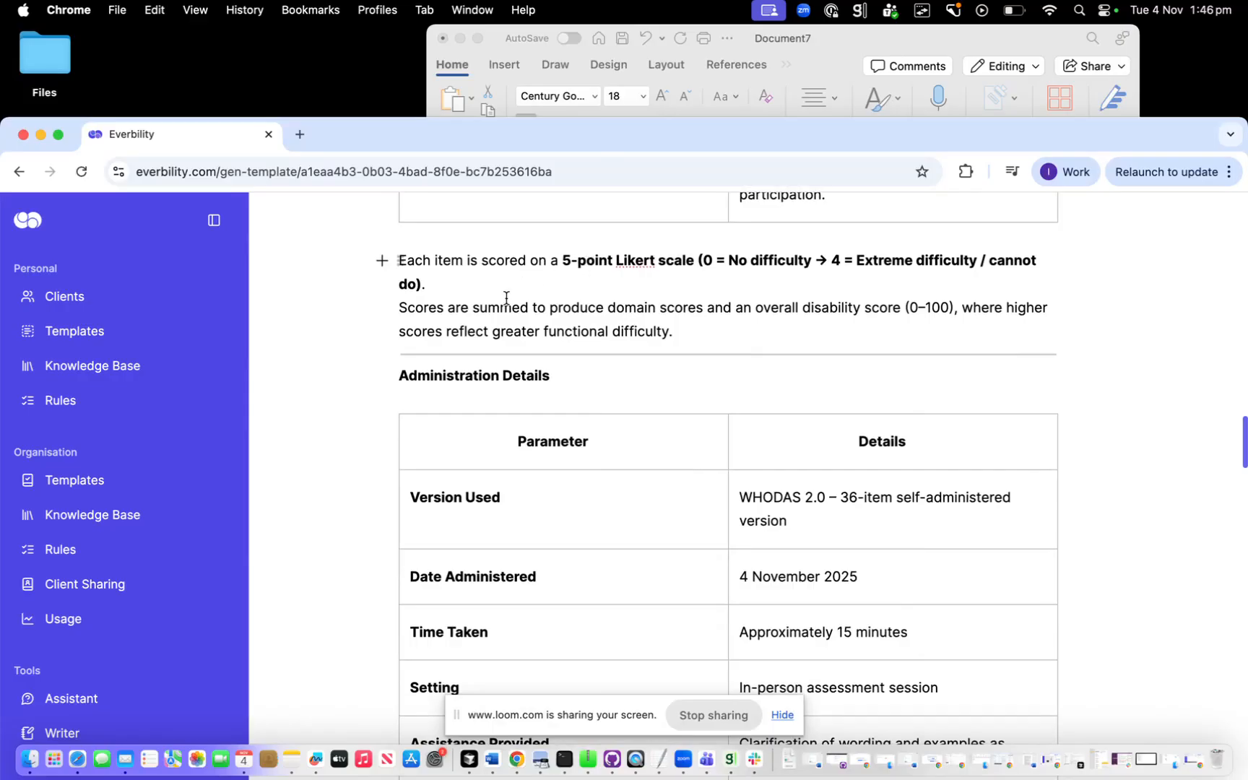
Insert several blank lines between the scoring paragraph and the divider above Administration Details
click(682, 333)
key(Return)
key(Return)
key(Return)
key(Return)
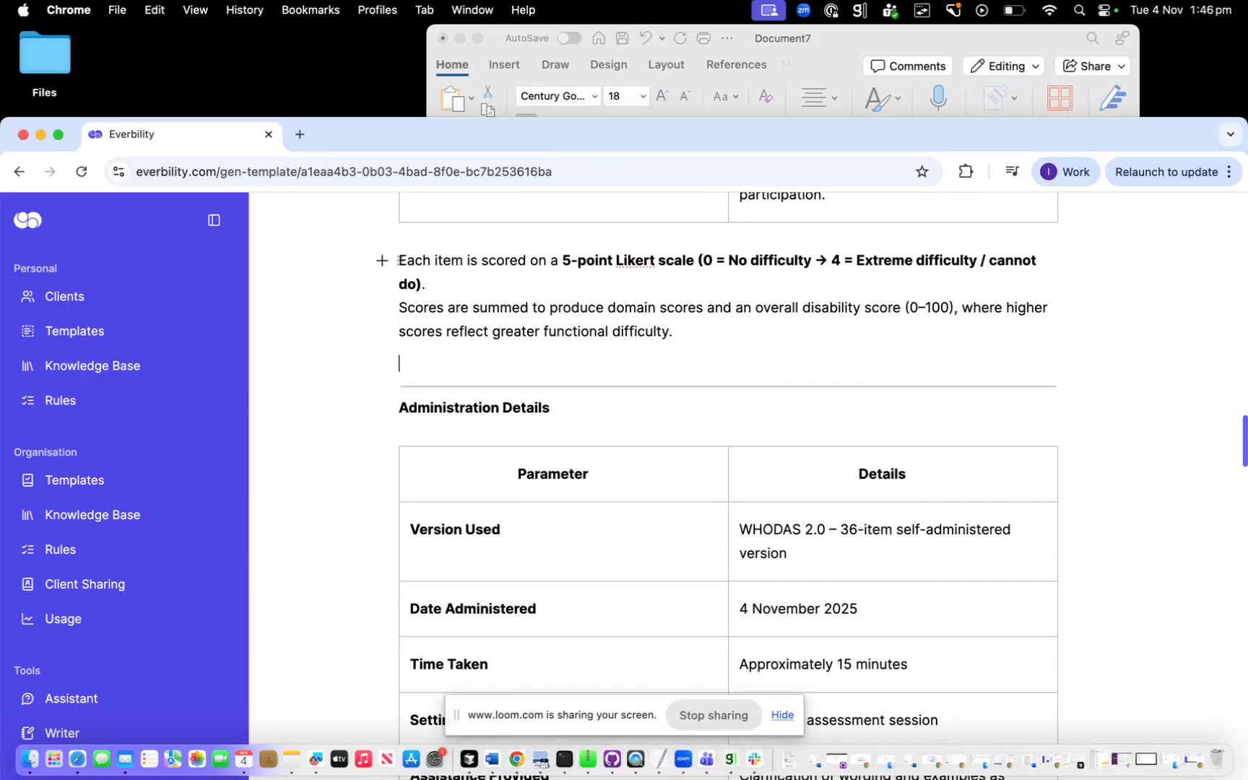
click(621, 376)
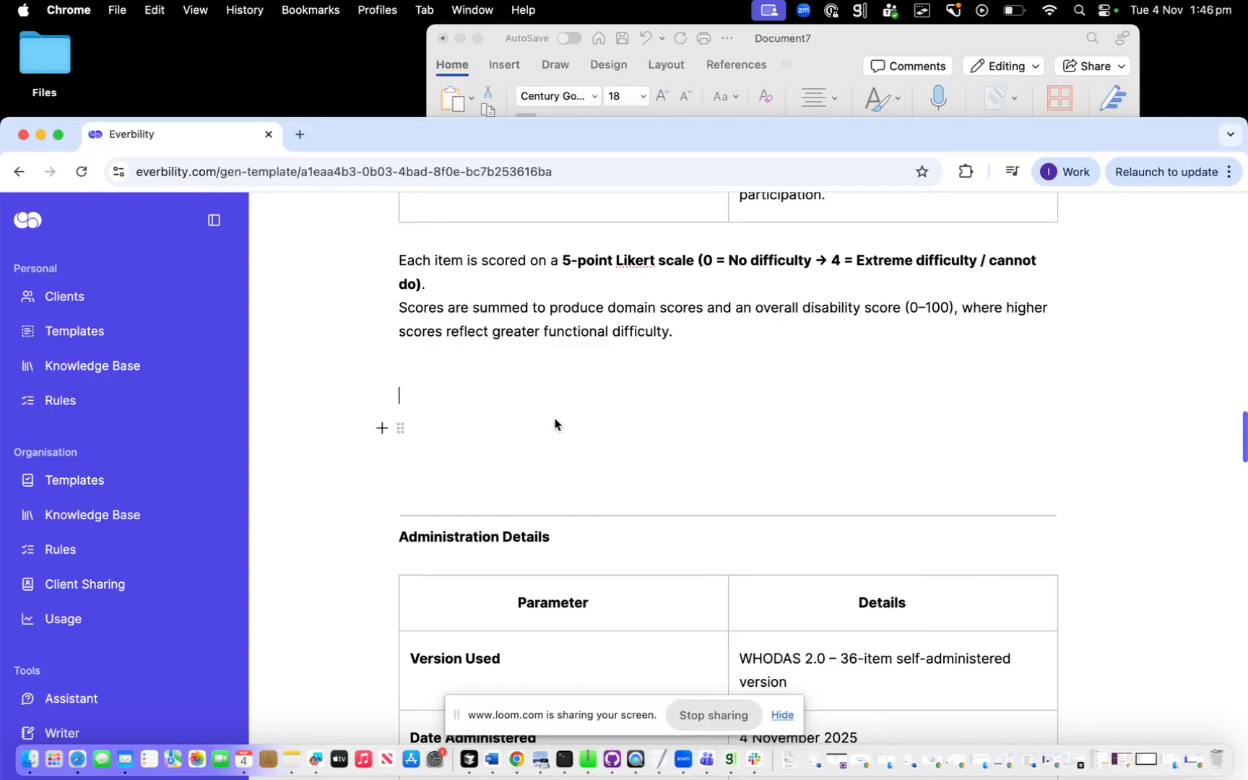
Below the scoring paragraph, write "State the results from the whodas-2 assessment for the client, using this structure: (Client) scored... (provide a description and interpretation of results)"
text(State the results from the w)
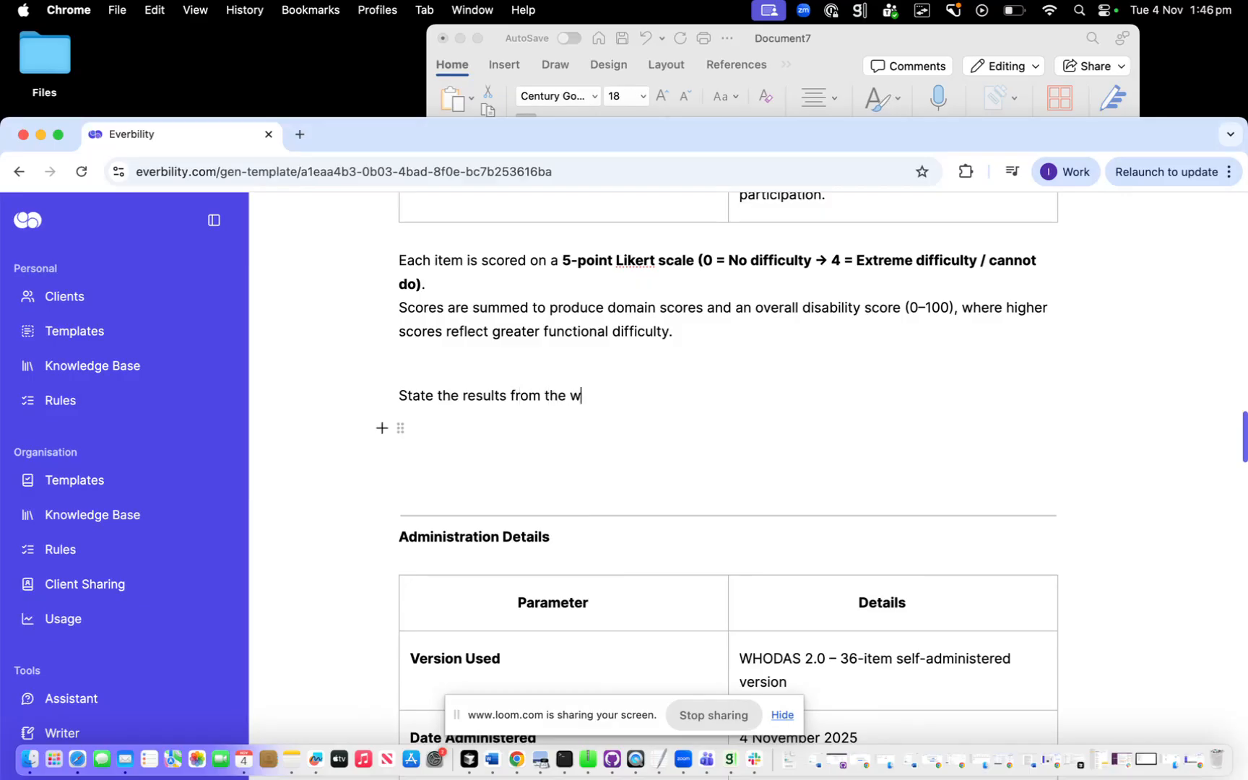
text(hodas-2 assessment for the )
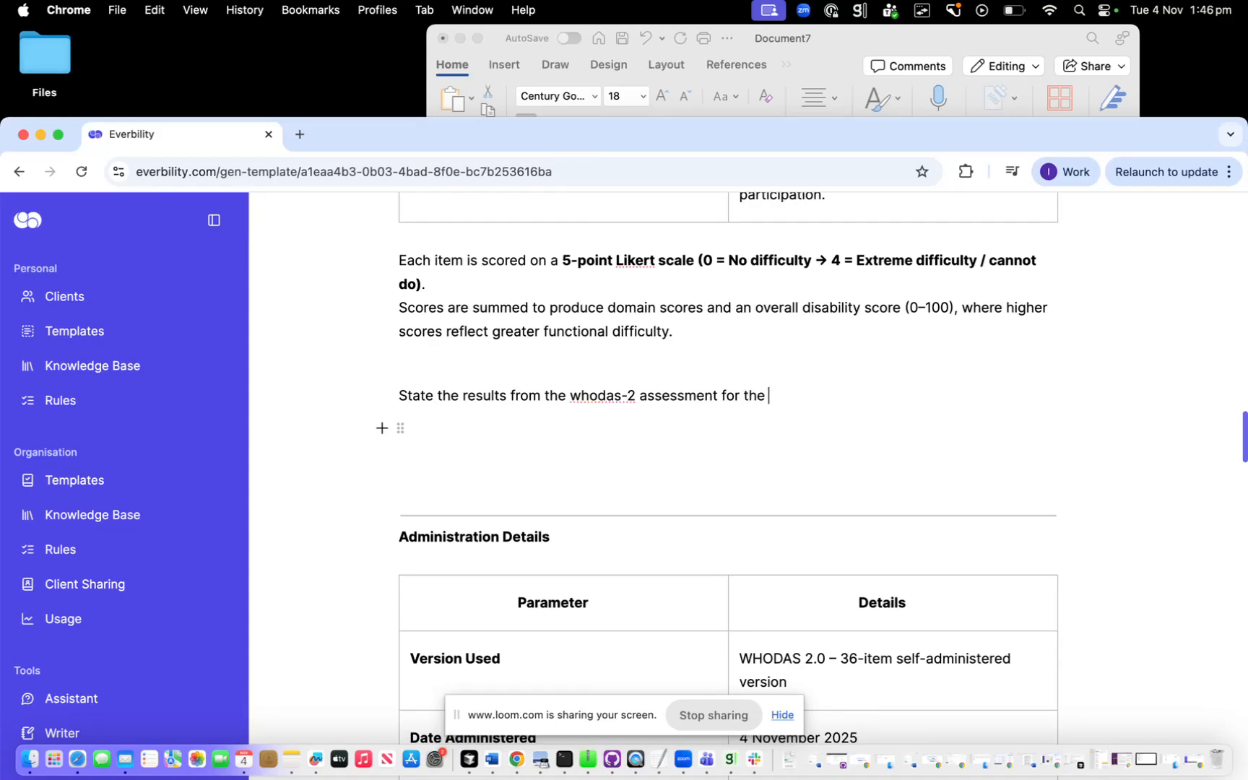
text(client, using this structure: (Client))
key(BackSpace)
key(BackSpace)
key(BackSpace)
key(BackSpace)
key(BackSpace)
key(BackSpace)
key(BackSpace)
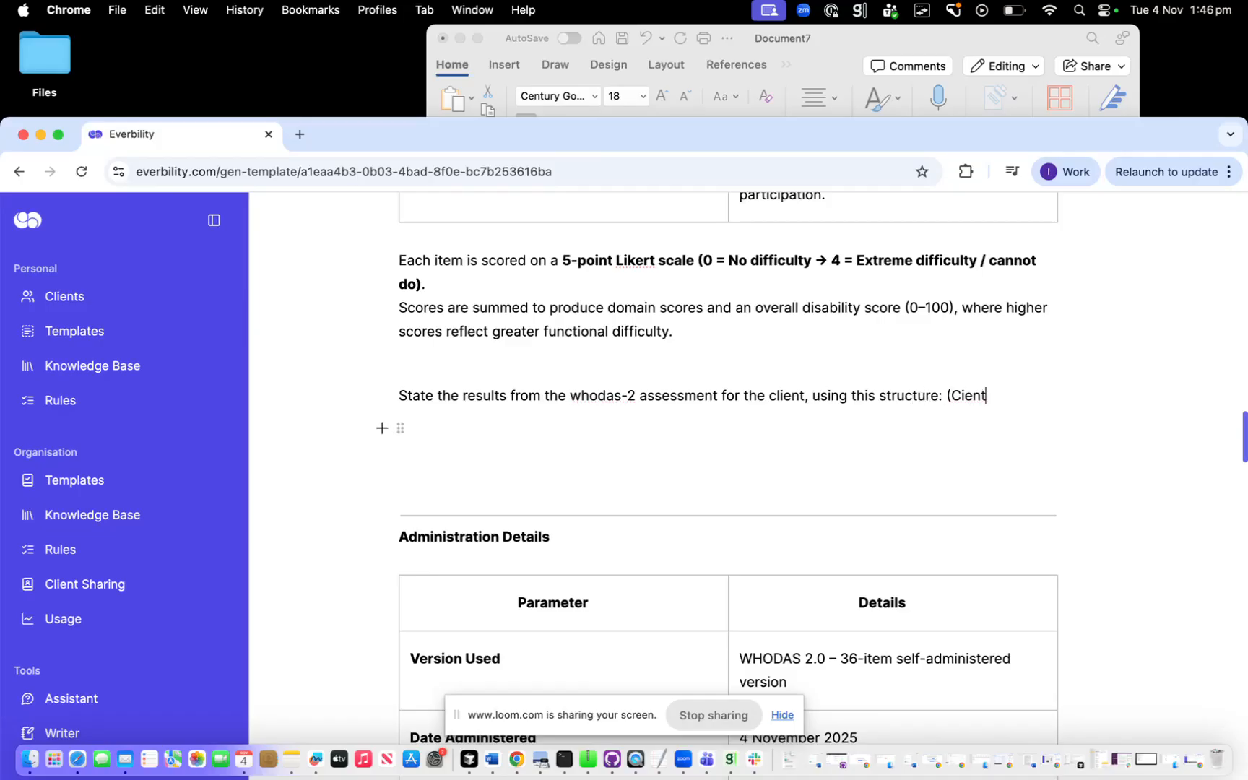
text(lient) scored...)
key(Return)
text((provu)
key(BackSpace)
text(ide a description and interrp)
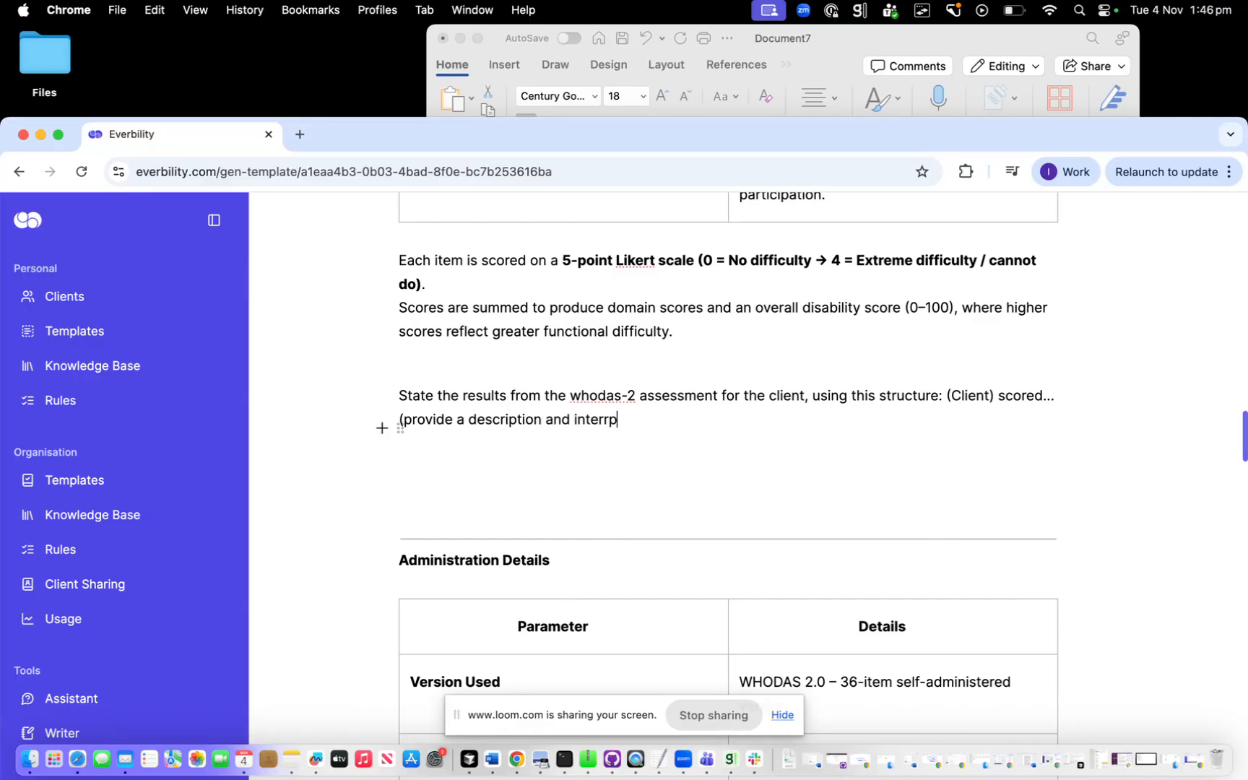
text(etaetation of results)
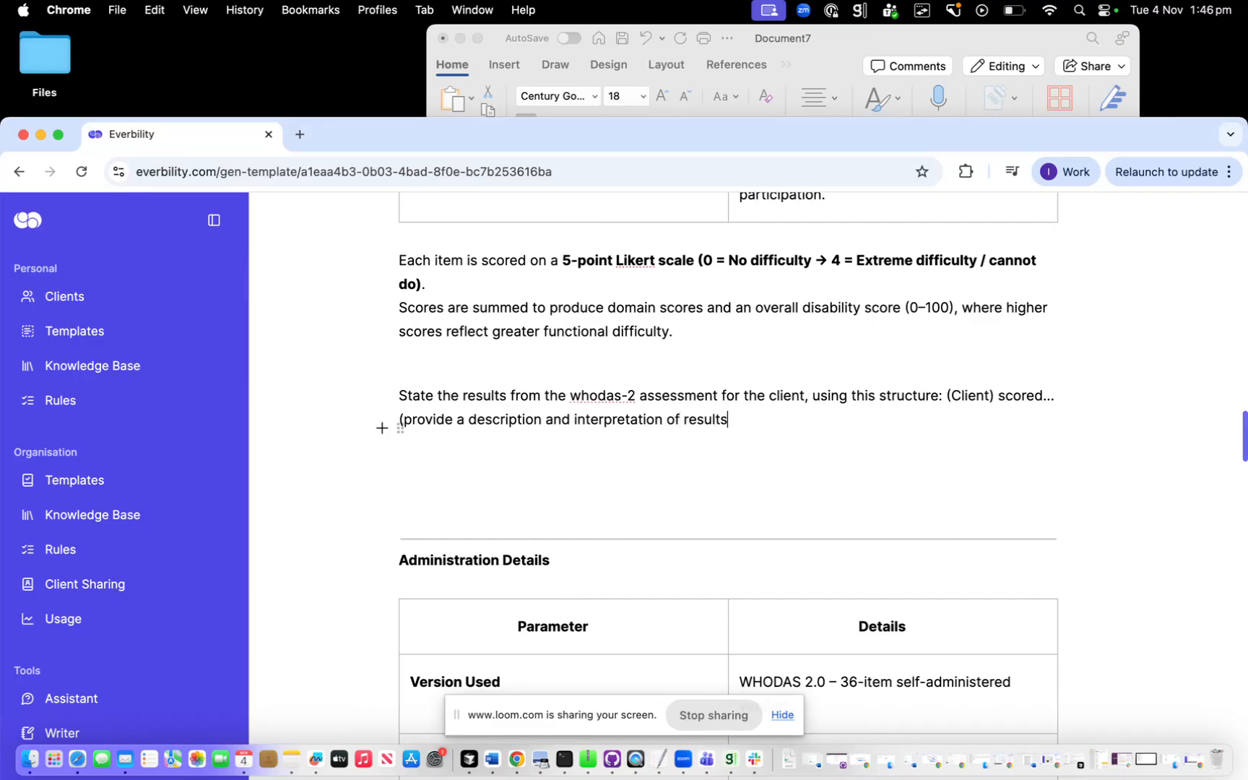
Mark the new WHODAS-2 results paragraph above Administration Details as an AI instruction
drag(607, 397, 569, 396)
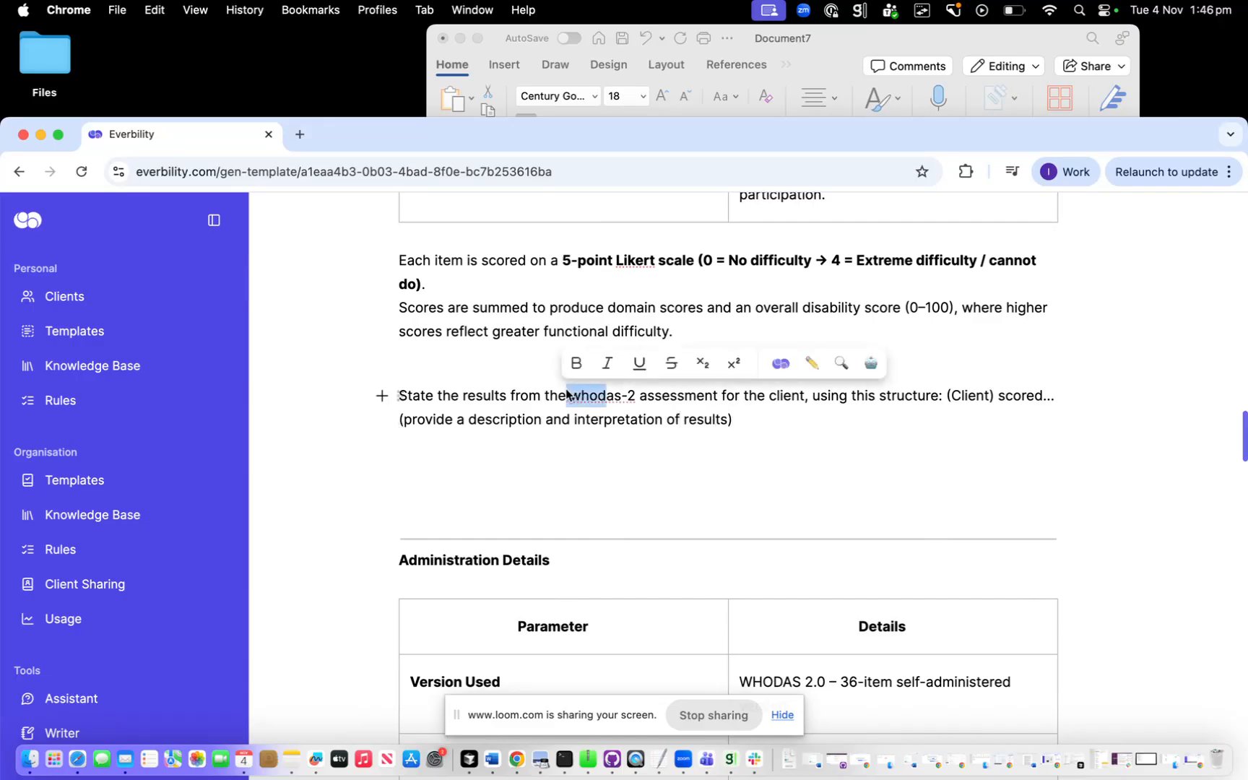
click(779, 367)
click(753, 455)
Add a row header and a column header to the Results Summary table
scroll(753, 455, down, 10)
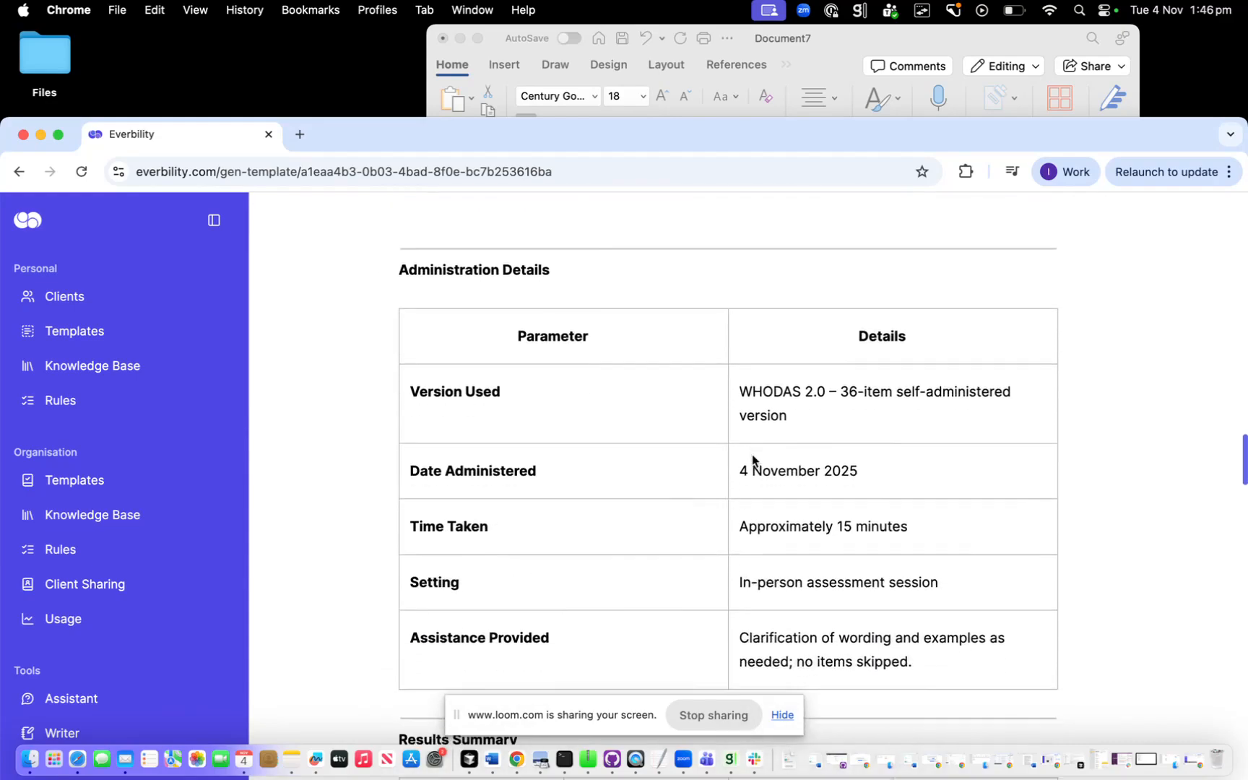
scroll(752, 455, down, 10)
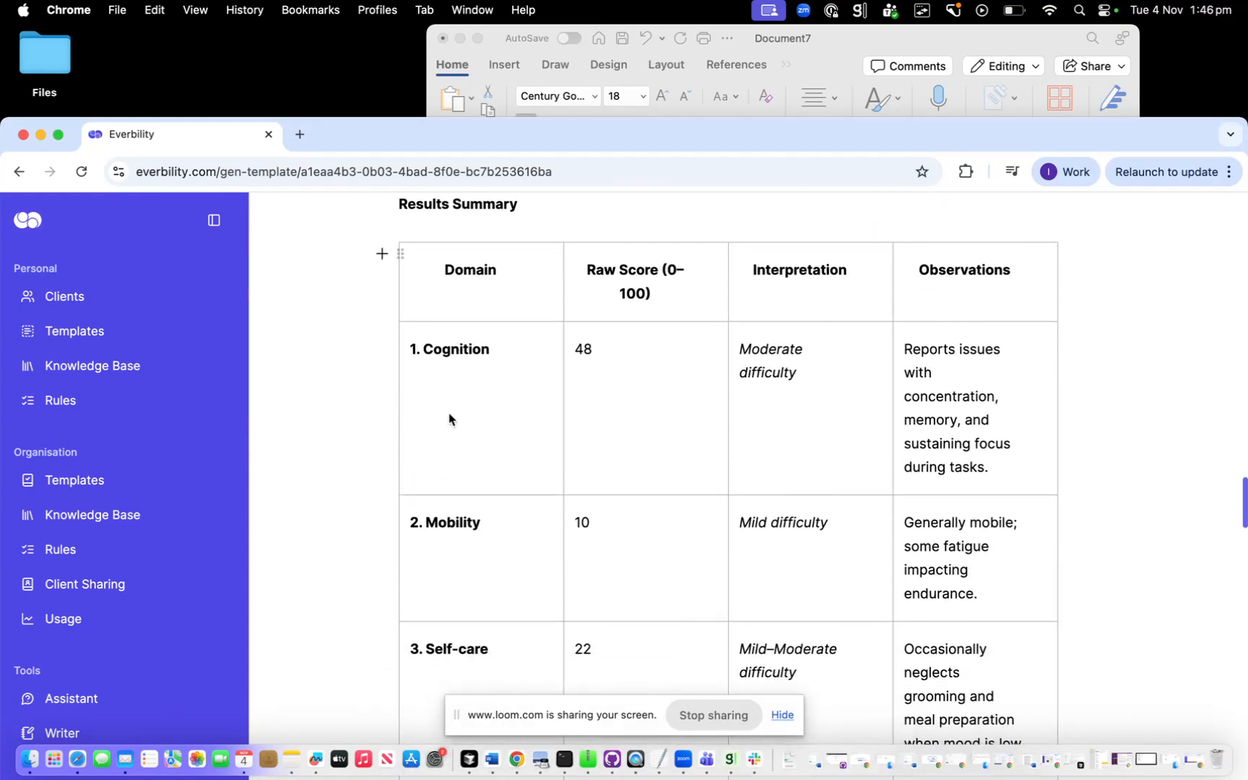
scroll(552, 376, down, 1)
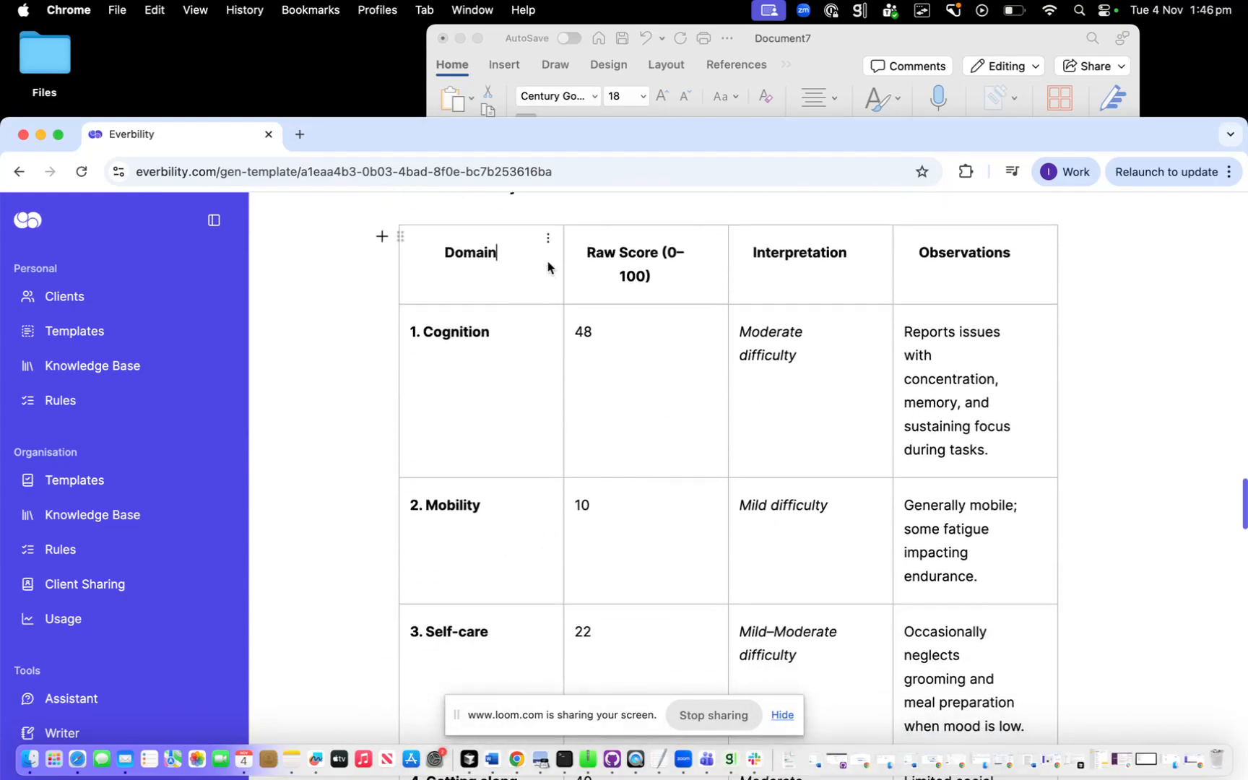
click(550, 244)
click(649, 469)
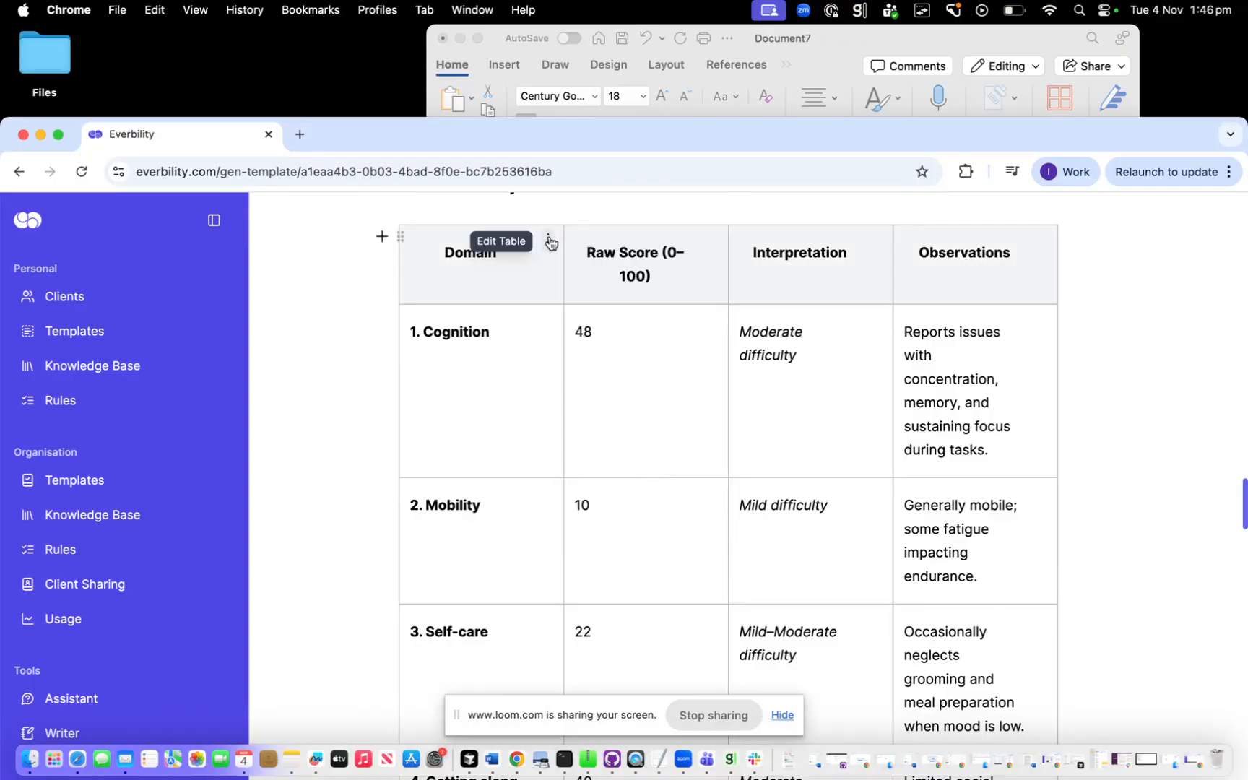
click(551, 244)
click(538, 297)
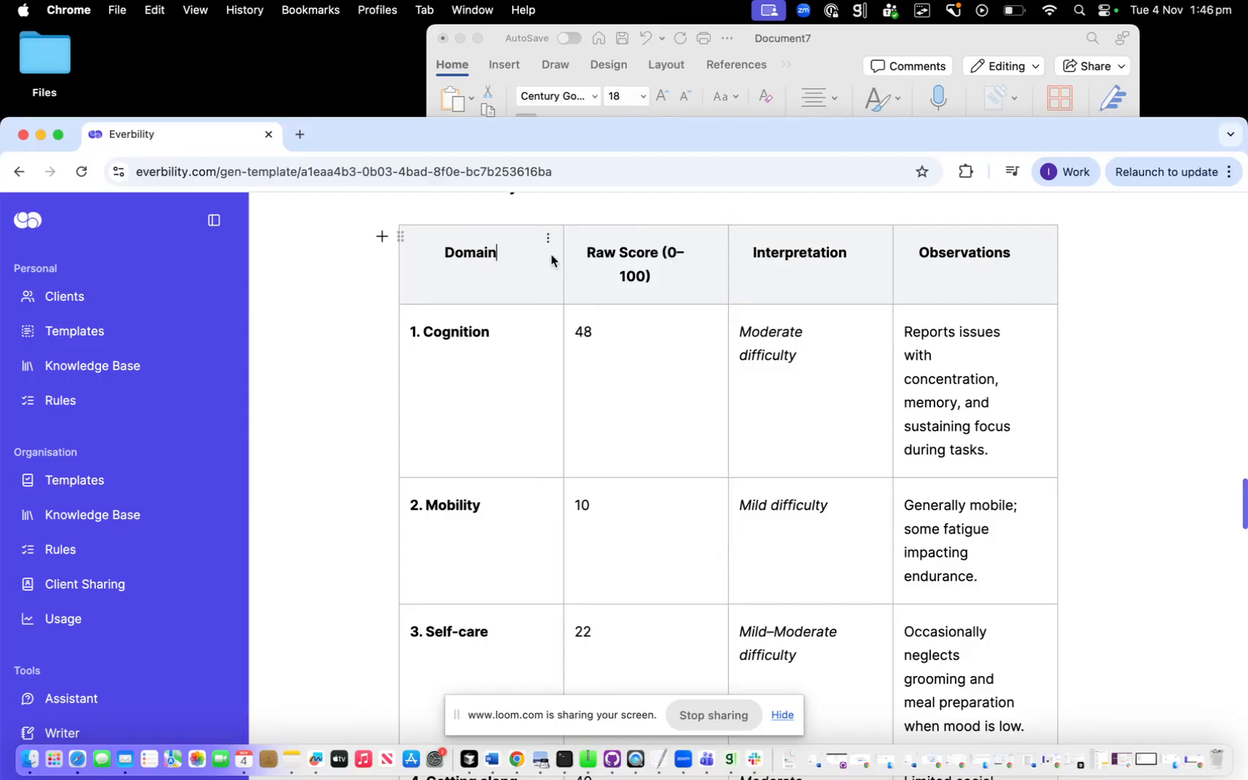
click(547, 242)
click(650, 502)
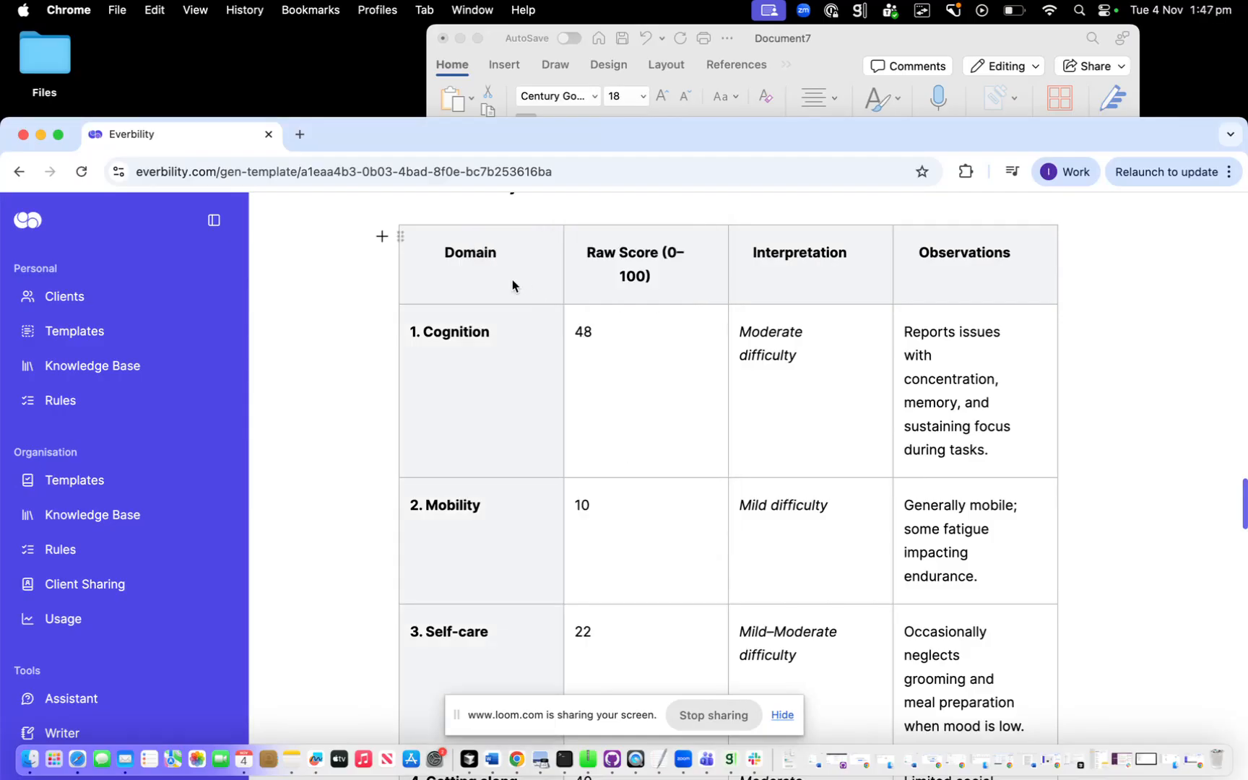
Change the Domain heading in the Results Summary table to "WHODAS-Domain"
scroll(505, 348, up, 3)
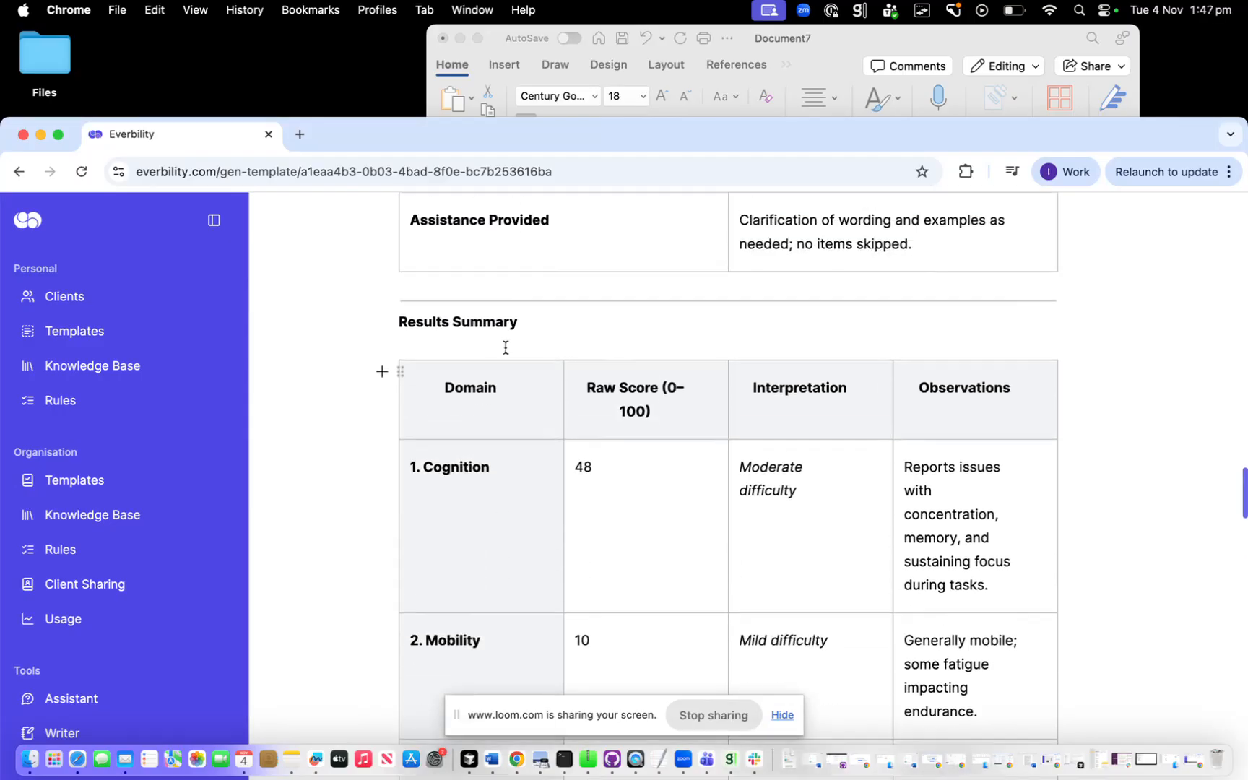
click(446, 388)
text(WHODAS-)
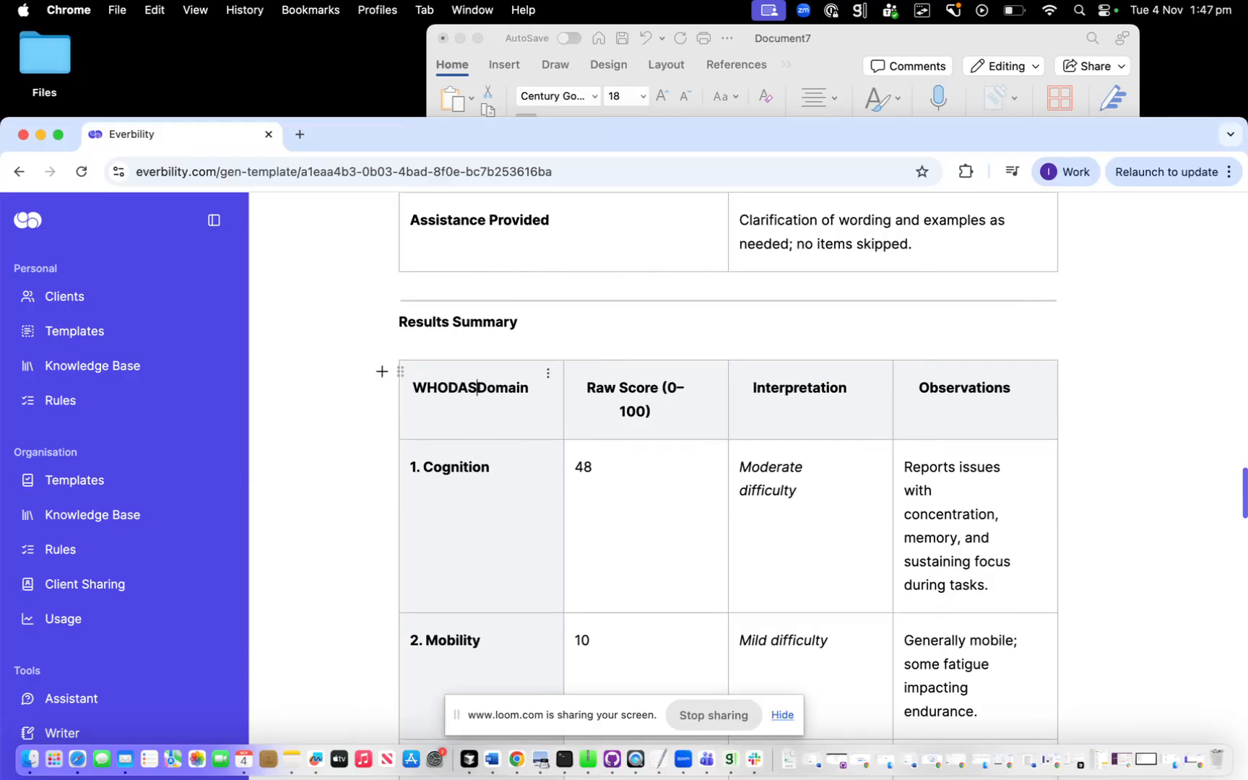
Replace the Cognition raw score in the Results Summary table with the placeholder "xx"
scroll(614, 419, down, 1)
click(636, 445)
key(BackSpace)
key(BackSpace)
text(XX)
scroll(715, 477, down, 1)
key(BackSpace)
key(BackSpace)
text(xx)
scroll(739, 479, down, 2)
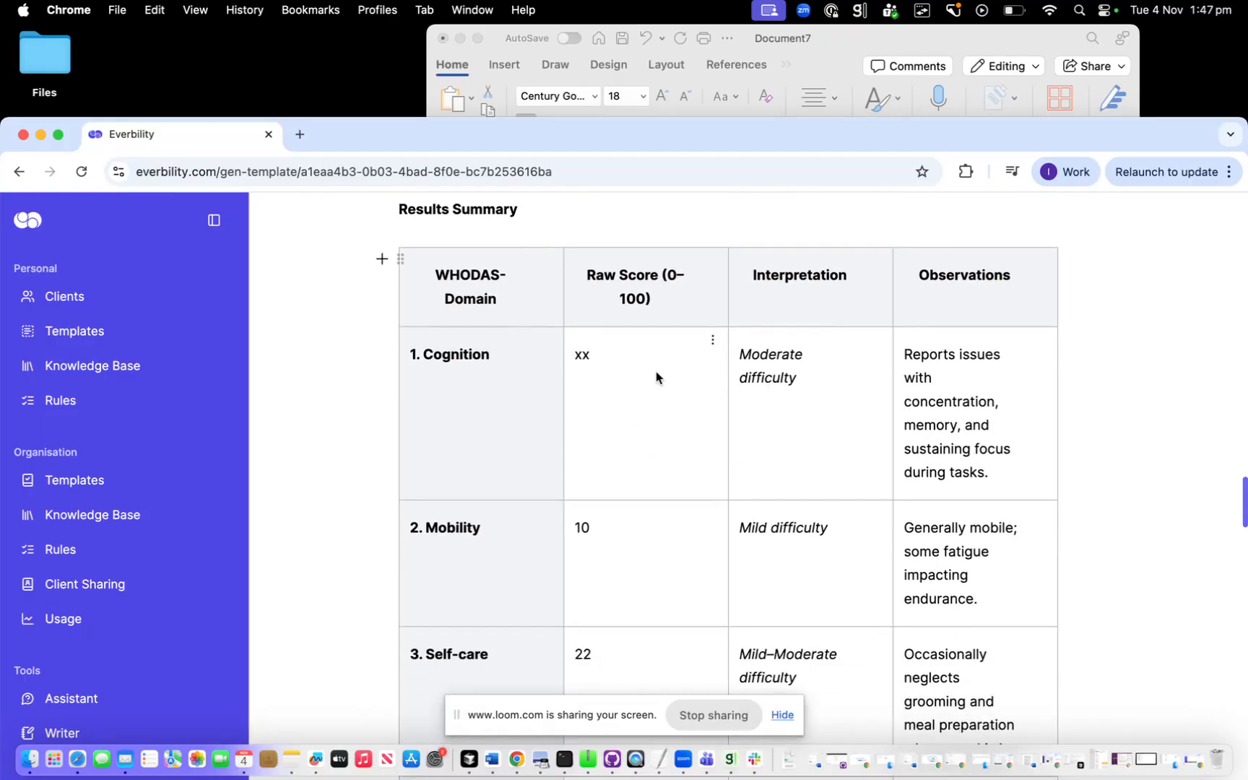
Copy the "xx" placeholder over the raw scores in the Mobility and Self-care rows
double_click(582, 354)
key(super+c)
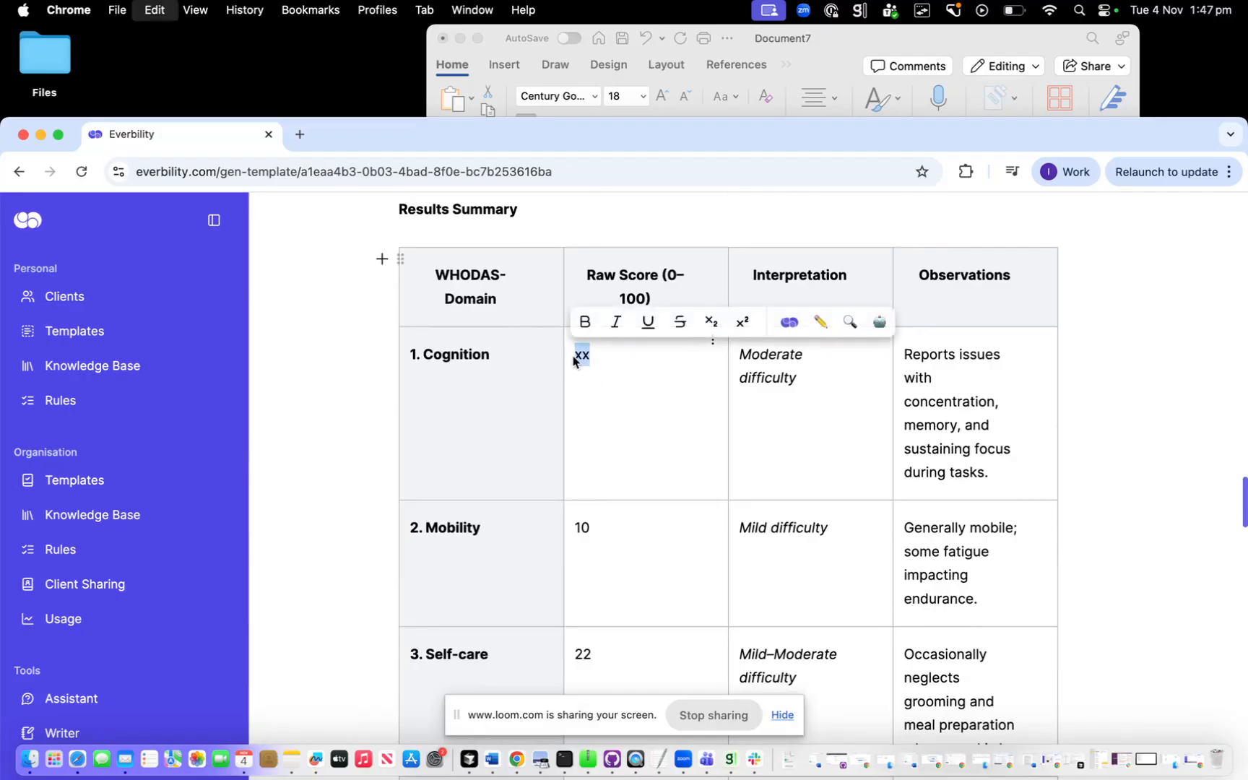
click(620, 572)
key(BackSpace)
key(BackSpace)
key(super+v)
scroll(618, 545, down, 3)
click(619, 546)
key(BackSpace)
key(BackSpace)
key(super+v)
scroll(658, 549, up, 3)
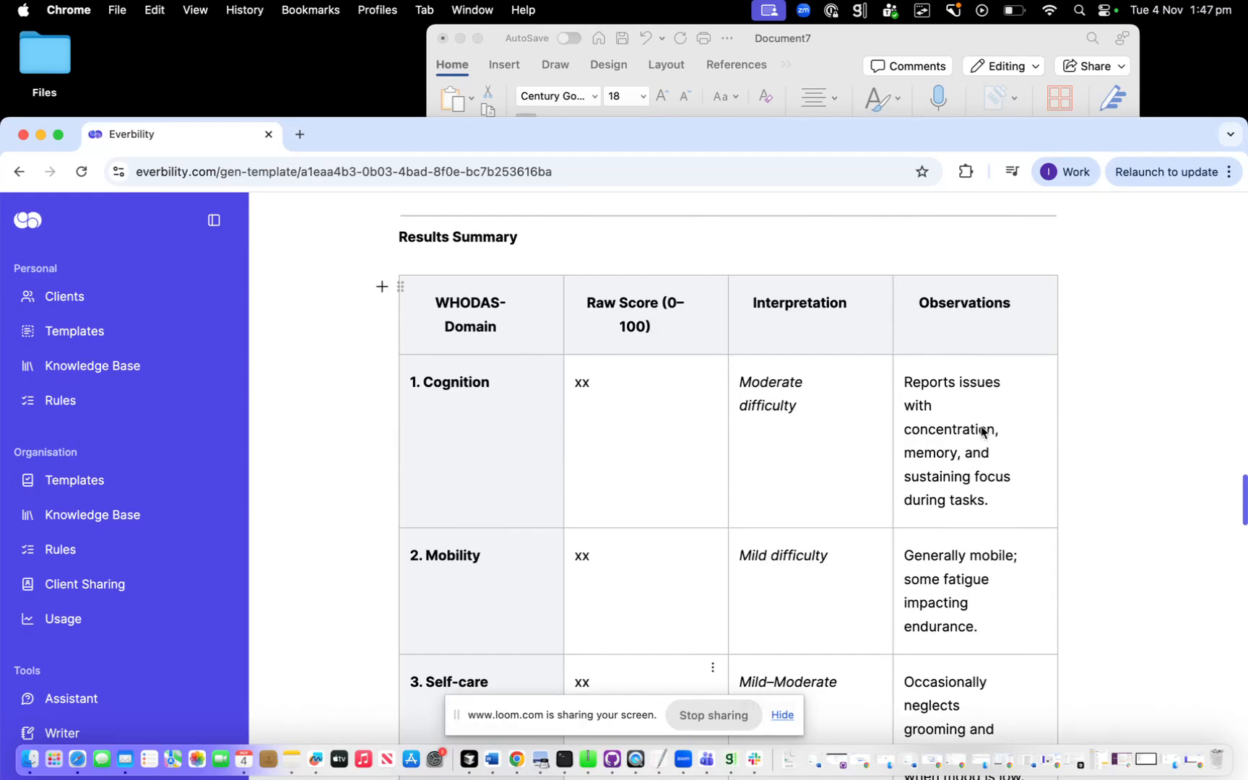
Extend the Cognition interpretation with the options "/ Mild difficulty/ Mild-Moderate/ If other, specify/ Unknown"
click(799, 406)
text(/ Mild difficulty/ Mild-)
key(BackSpace)
text(d-Moderate/)
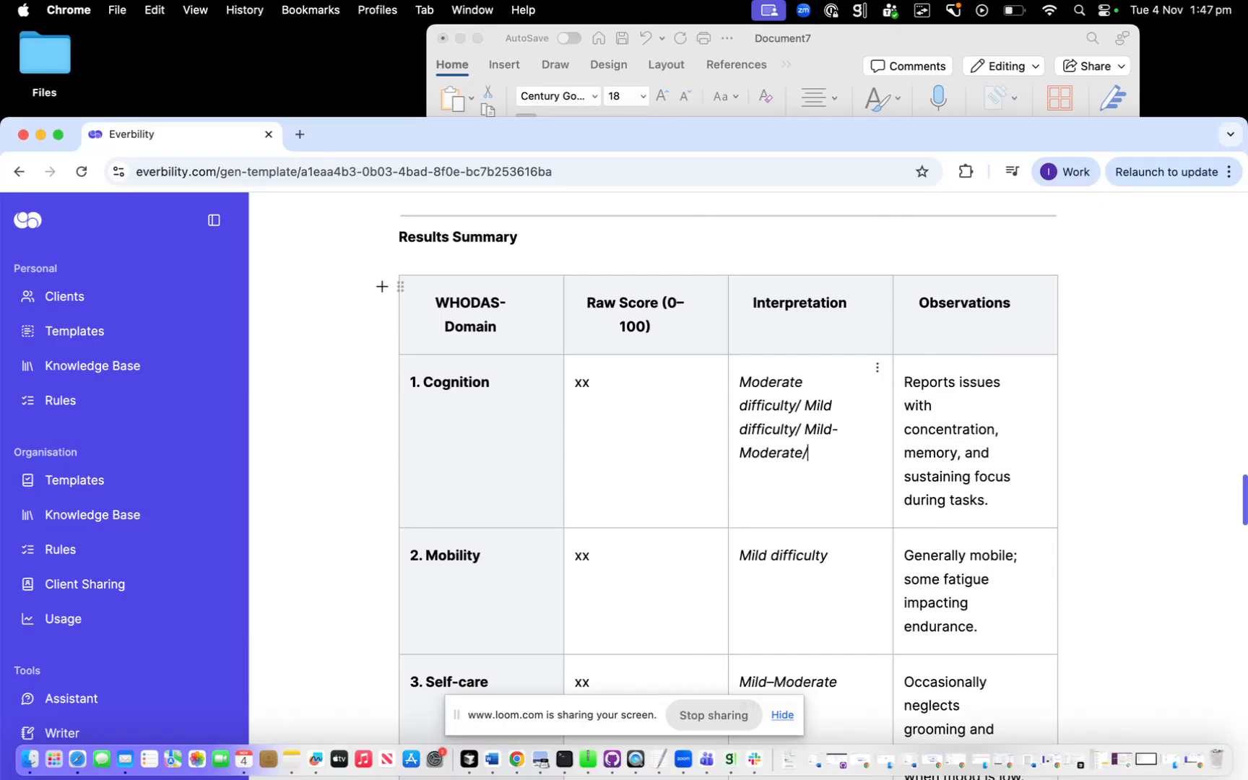
text( If other, specify/ Unknown)
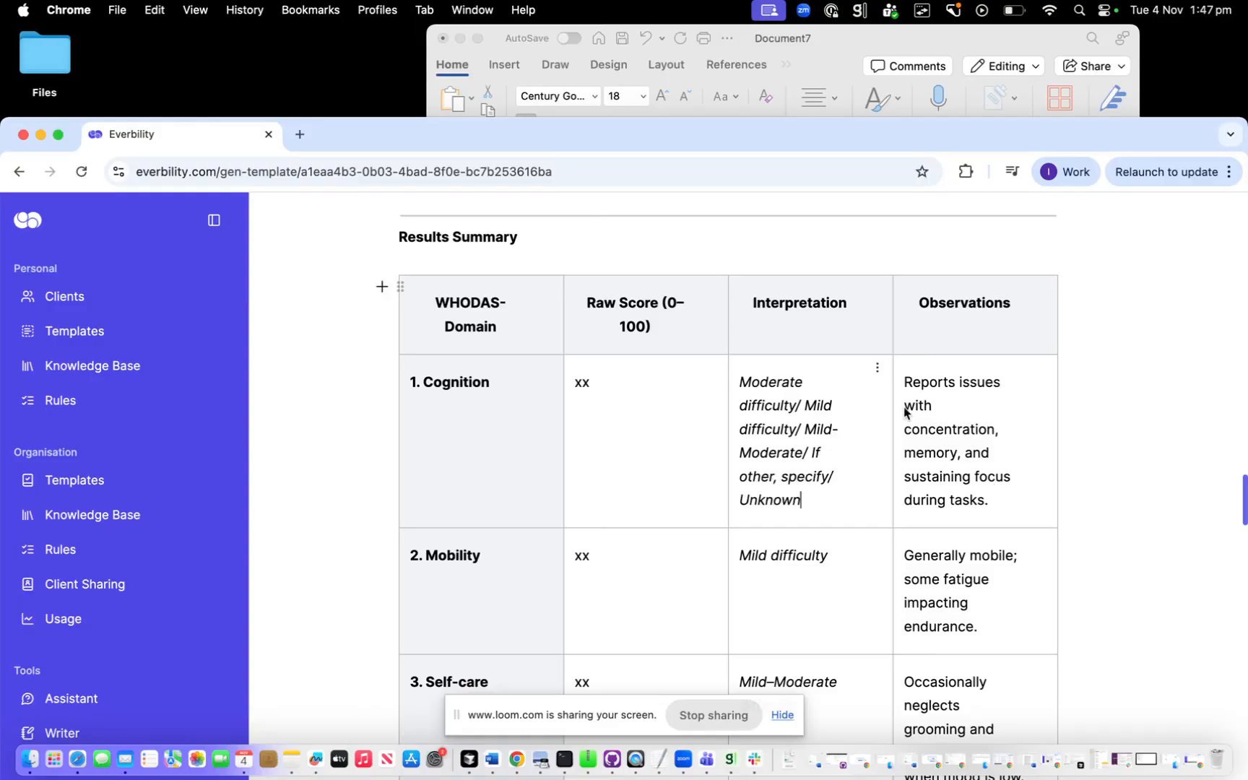
Replace the Cognition observations text with "State in detail here"
drag(904, 383, 1003, 512)
key(BackSpace)
text(State)
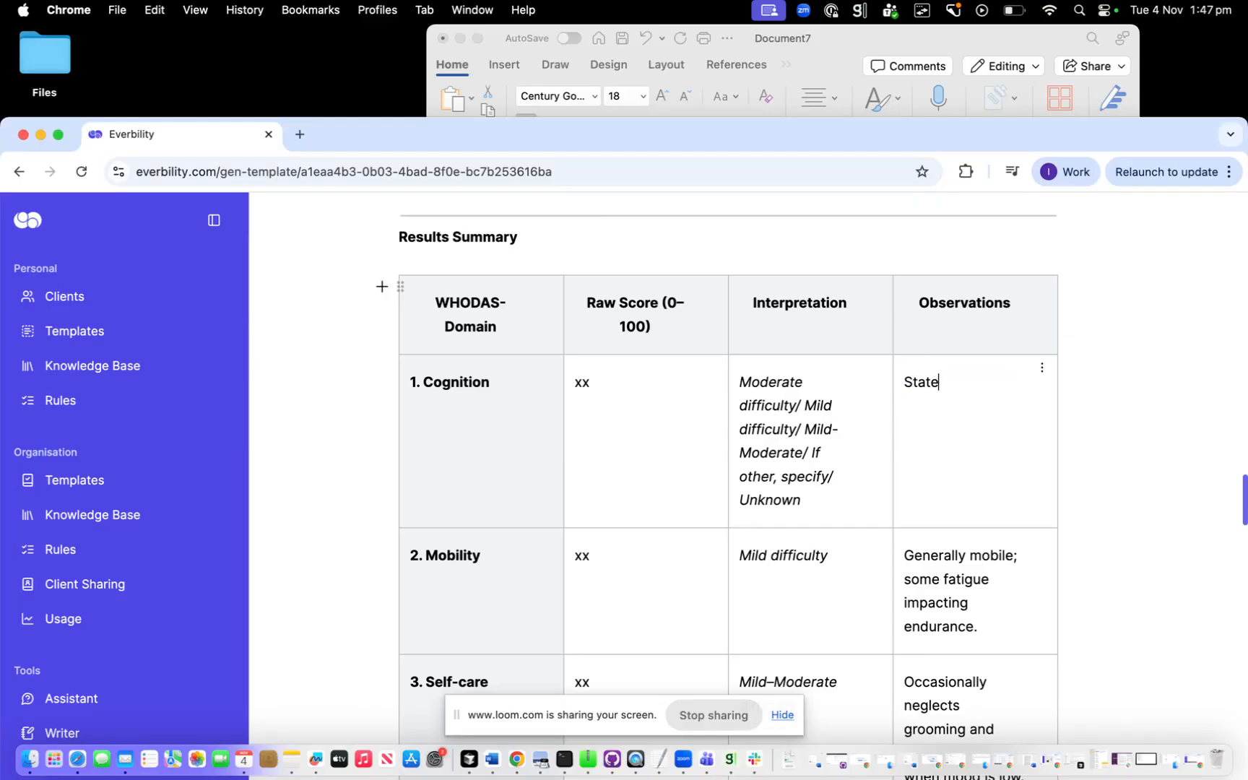
text( in detail here)
Copy the Cognition score, interpretation and observations cells, and clear the matching cells from Mobility through Participation
shift+click(1040, 459)
scroll(713, 387, down, 3)
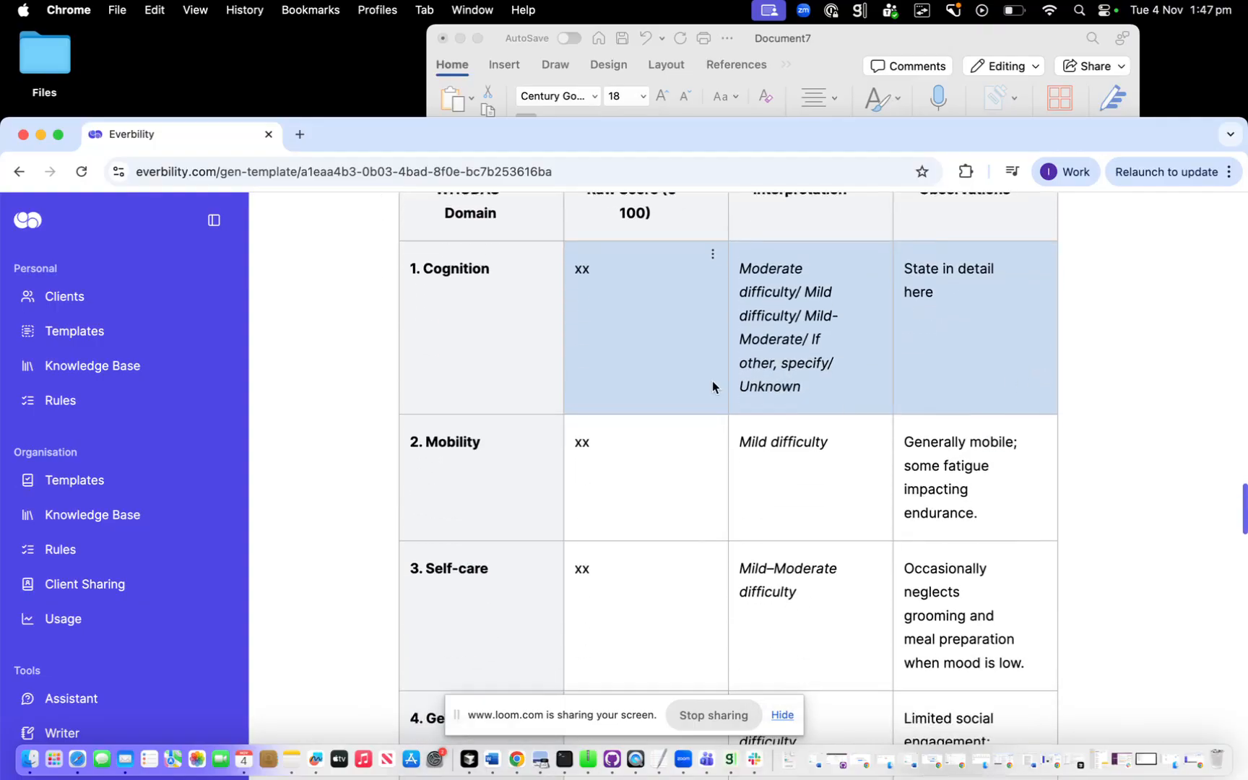
click(580, 448)
scroll(831, 501, down, 18)
shift+click(988, 471)
key(BackSpace)
Paste the copied Cognition placeholder cells into the Mobility, Self-care and Getting along rows
scroll(988, 471, up, 12)
scroll(988, 470, down, 1)
key(cmd+v)
scroll(632, 515, down, 4)
click(615, 549)
key(cmd+v)
scroll(616, 549, down, 2)
click(618, 502)
key(cmd+v)
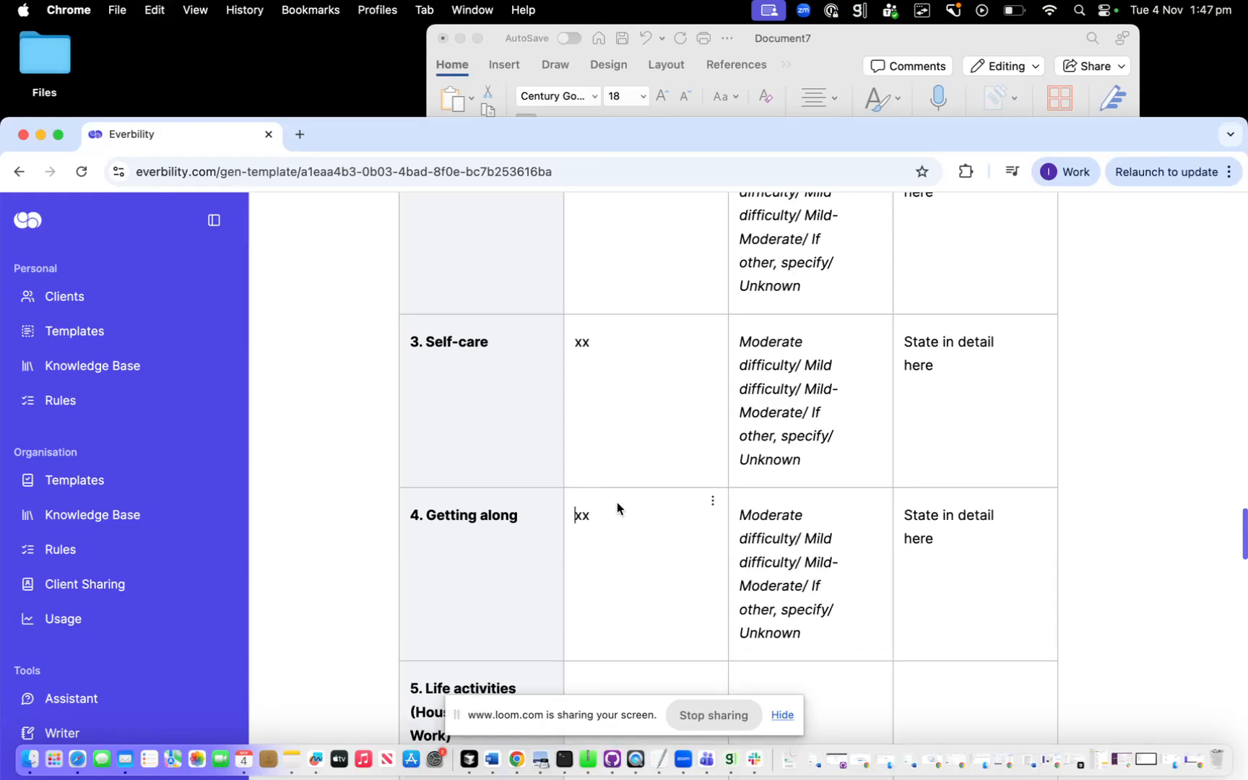
Paste the copied Cognition placeholder cells into the Life activities and Participation rows
scroll(614, 520, down, 3)
click(606, 567)
key(cmd+v)
scroll(604, 568, down, 5)
click(604, 596)
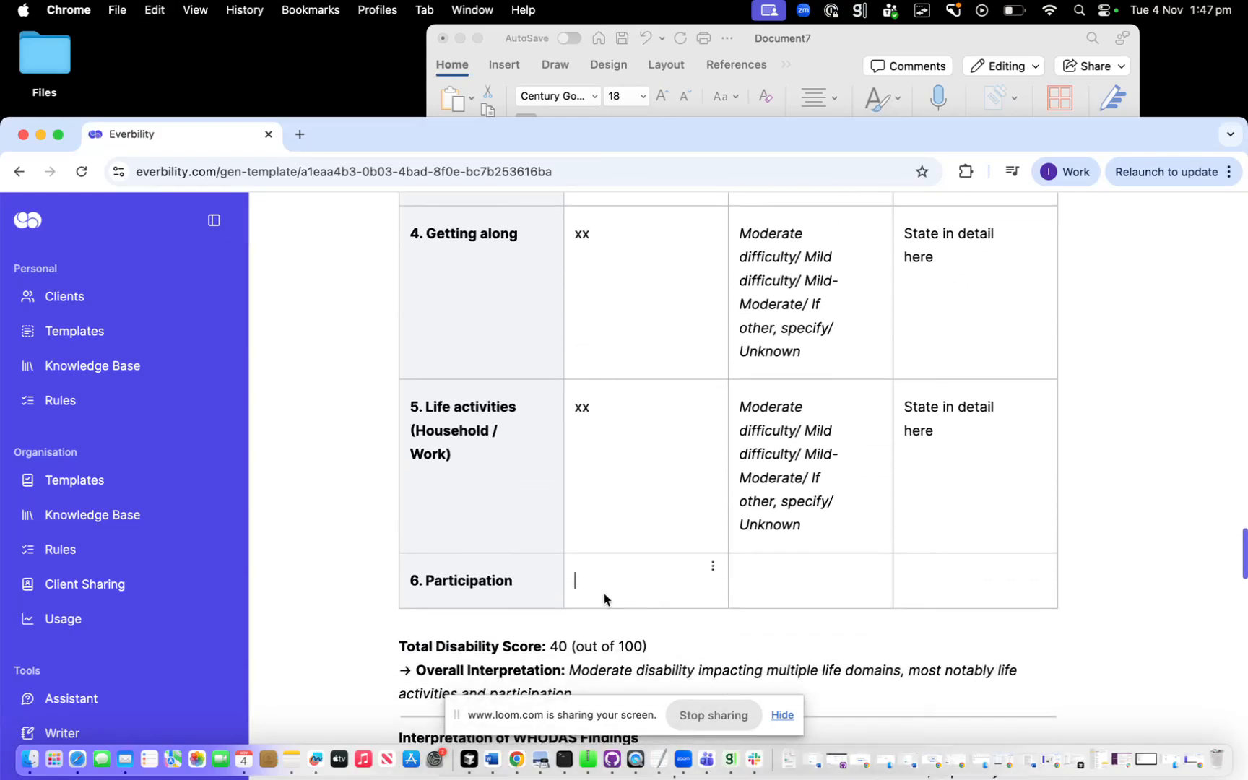
key(cmd+v)
Mark the whole Results Summary table as an AI instruction
drag(784, 606, 752, 612)
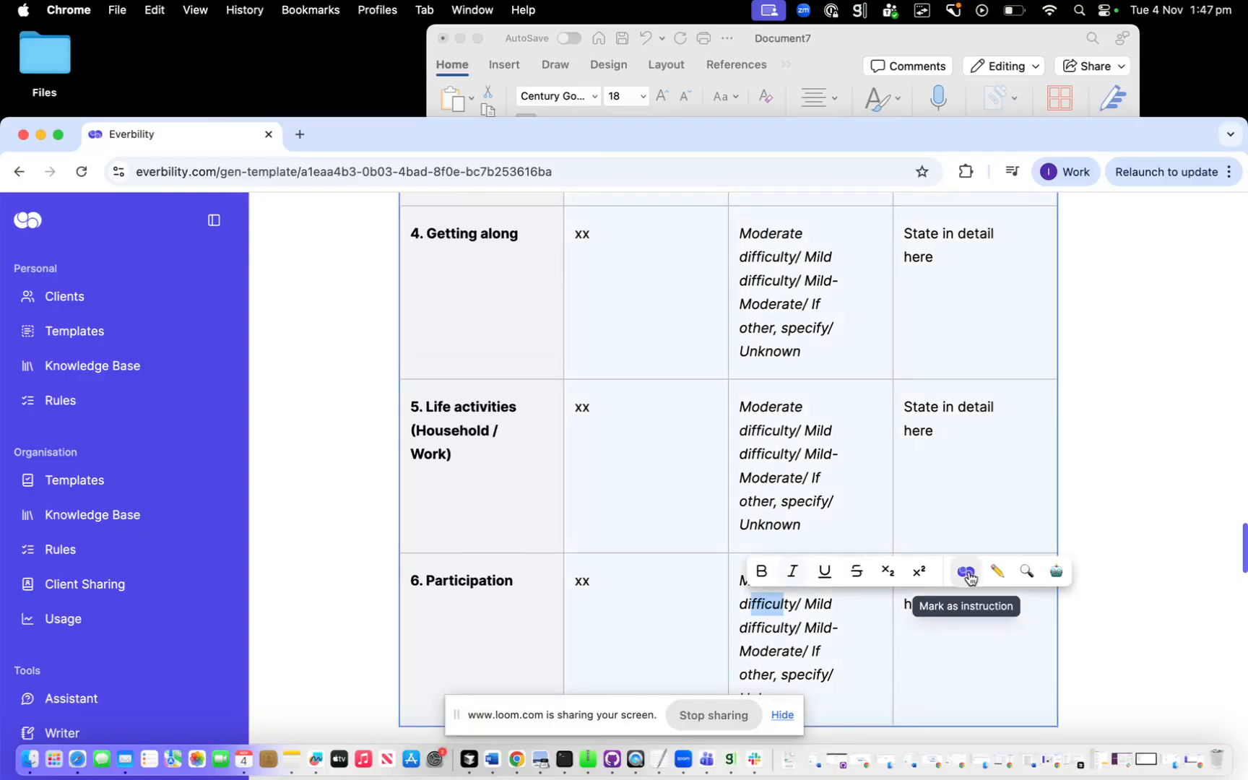
scroll(941, 410, up, 2)
scroll(941, 407, up, 10)
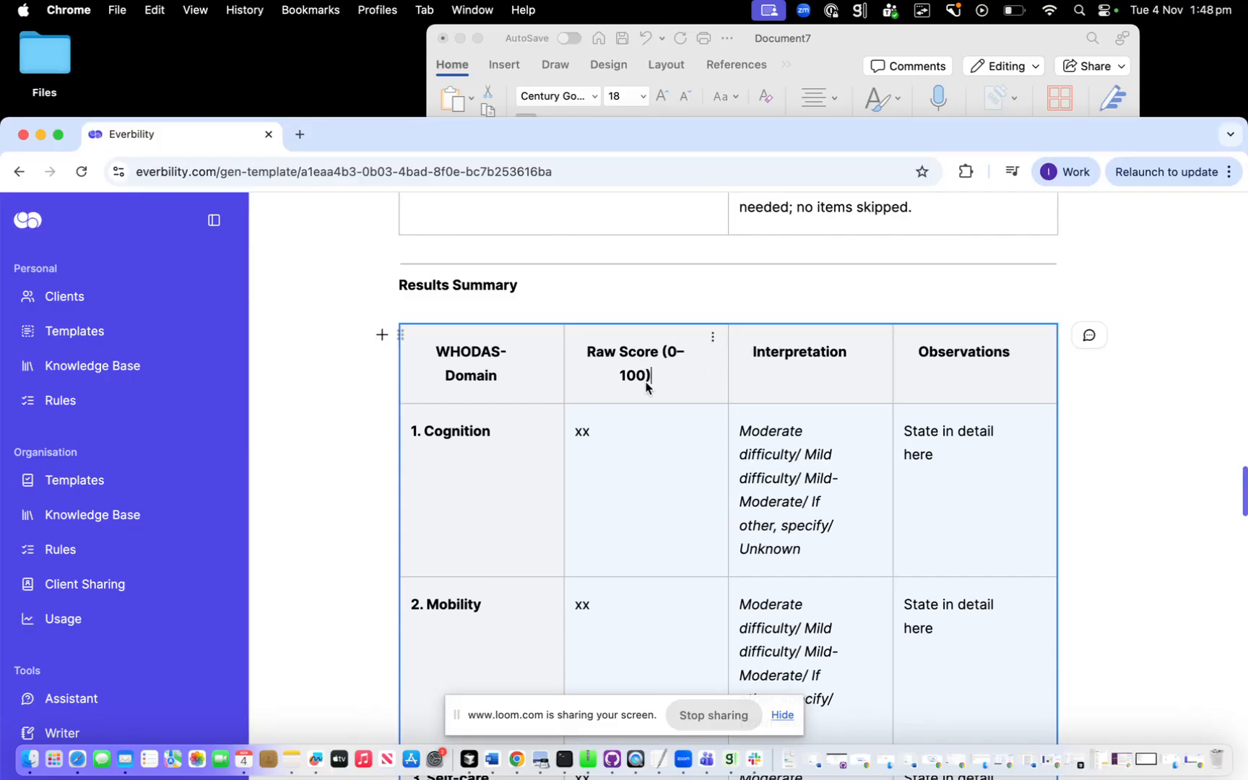
Insert a column headed "Percentile" between Raw Score and Interpretation in the Results Summary table
click(713, 338)
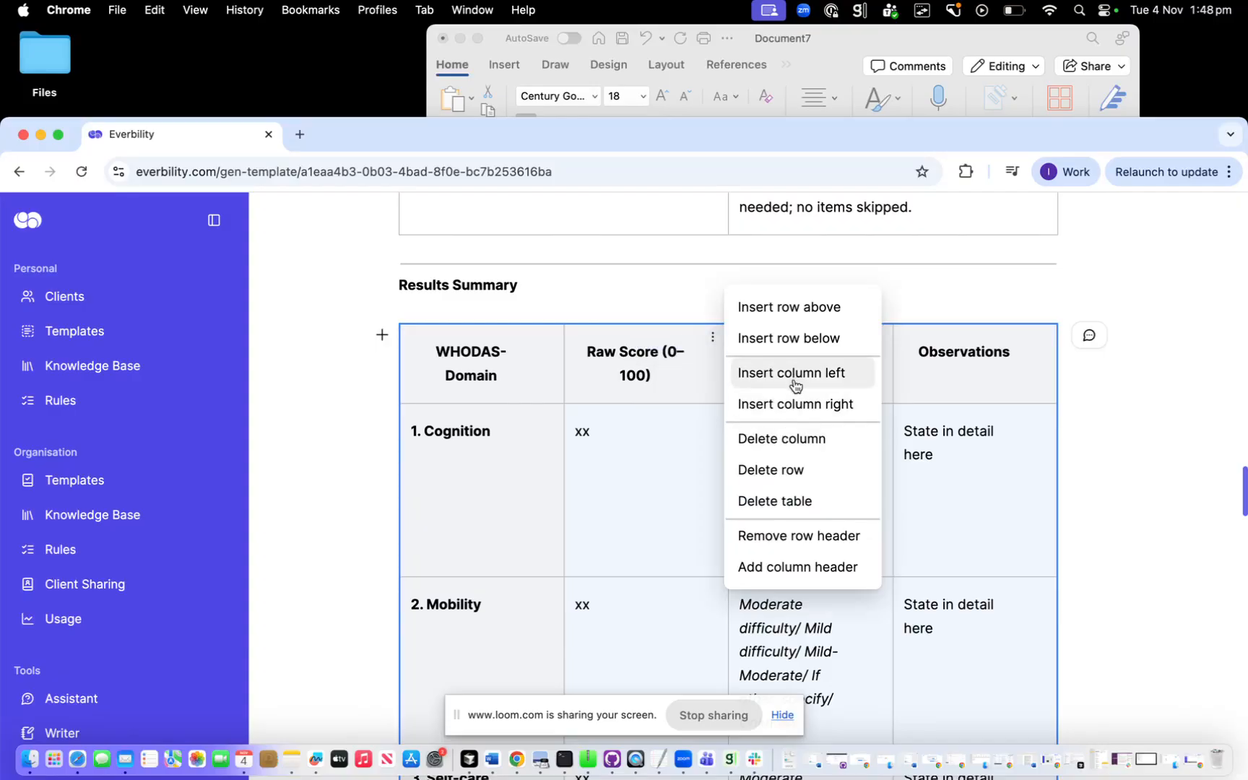
click(797, 409)
click(744, 369)
text(Percentile)
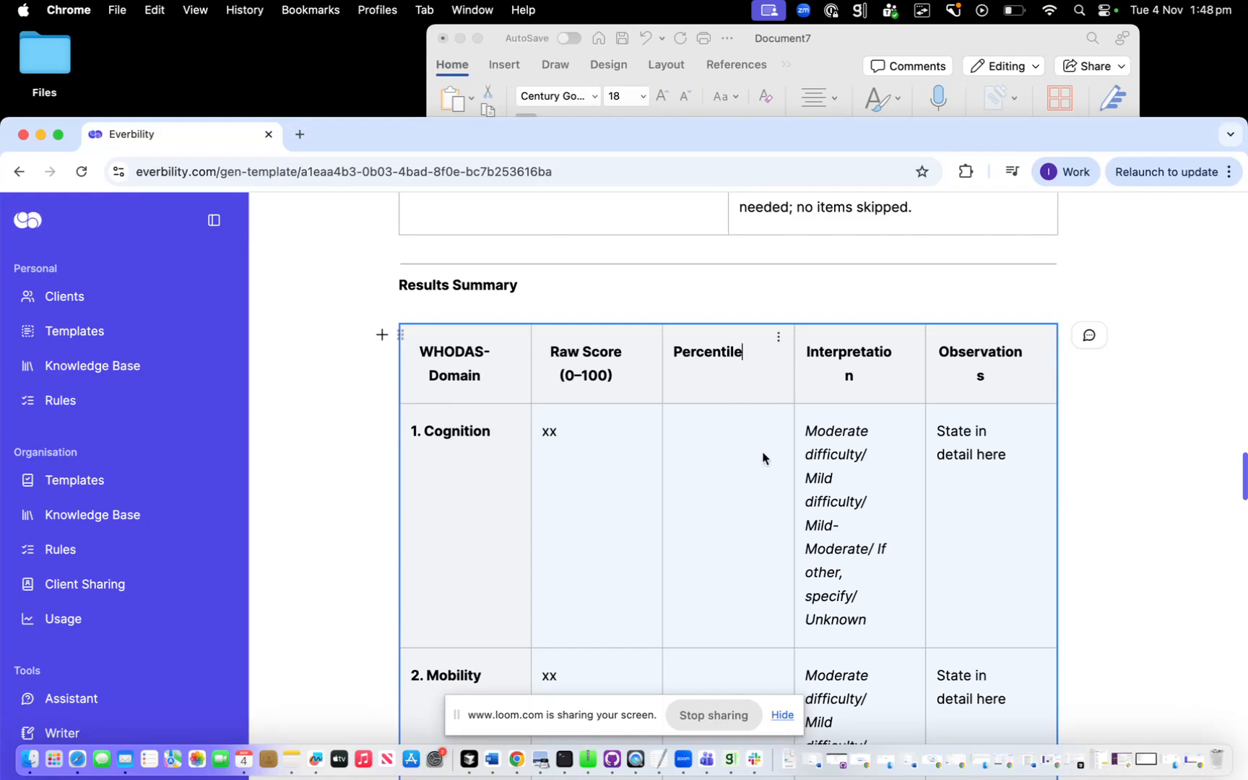
Try adding a row labelled "SUBDOMAINS" below the Cognition row, and delete it again
scroll(661, 434, down, 2)
drag(486, 379, 423, 385)
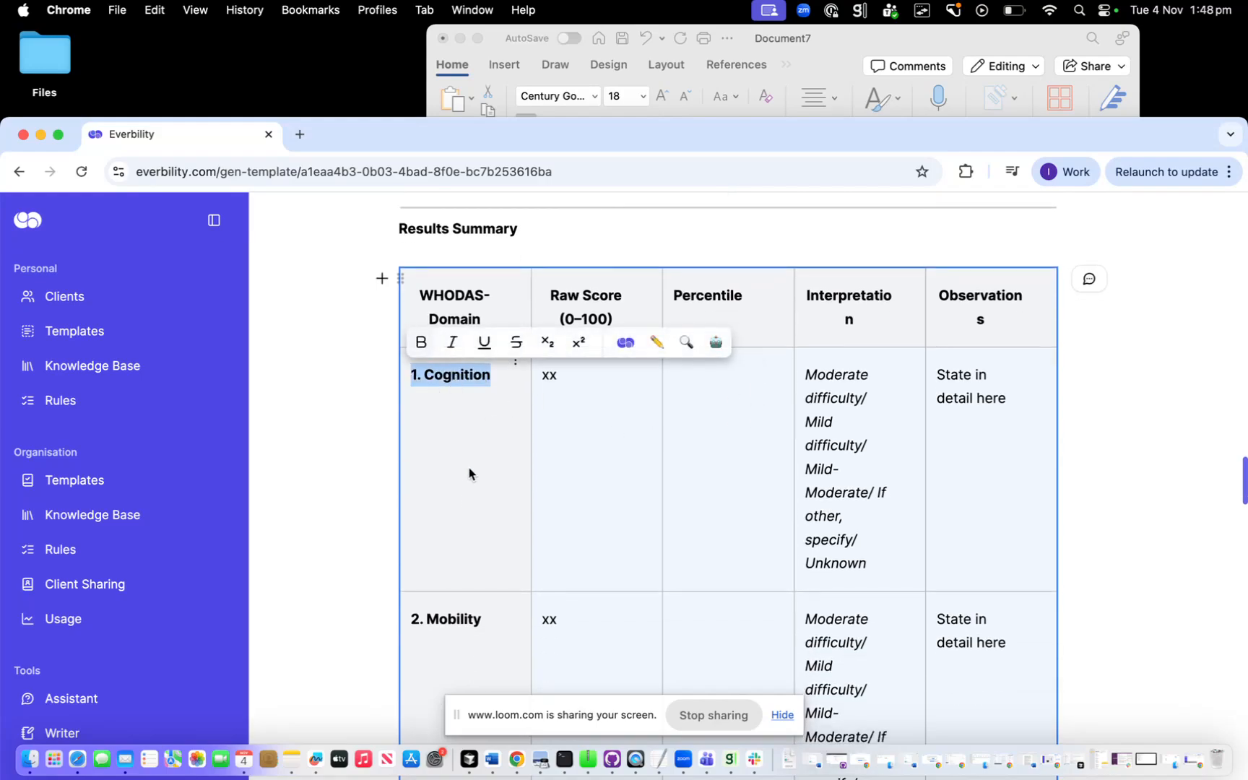
click(486, 440)
click(517, 363)
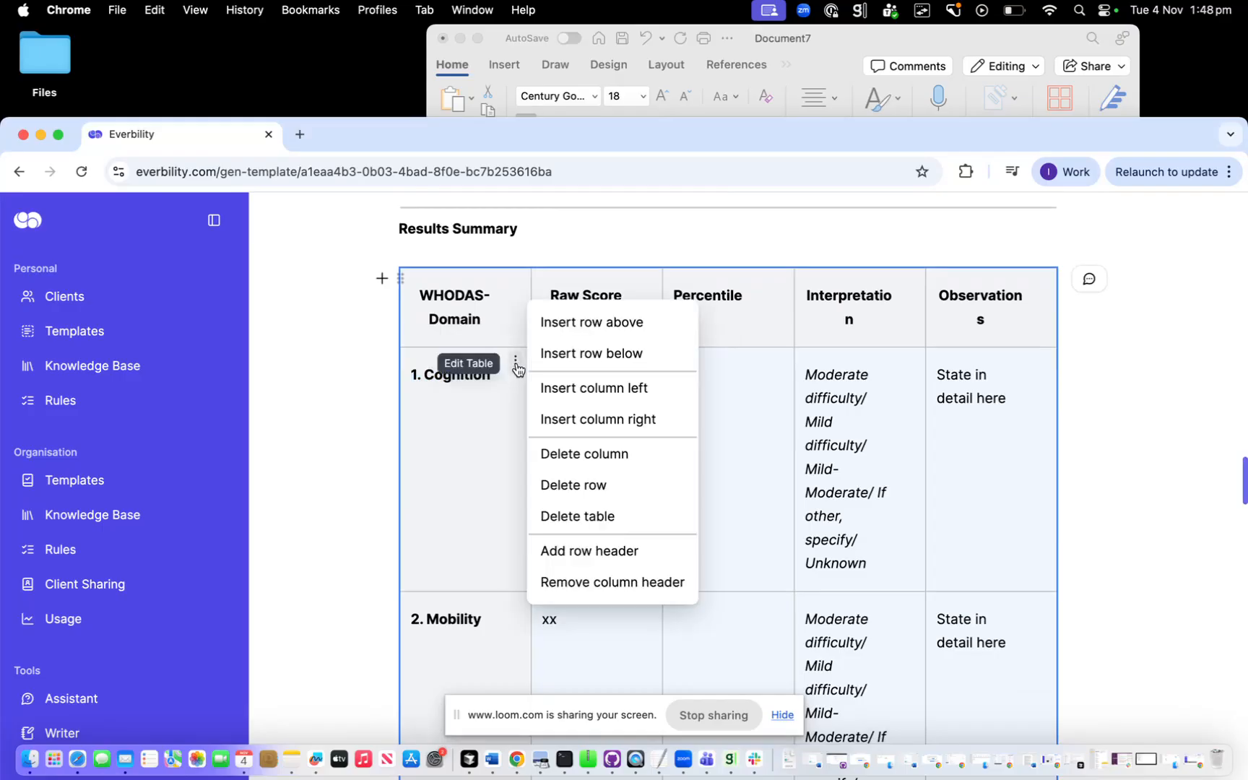
click(597, 354)
scroll(634, 429, down, 3)
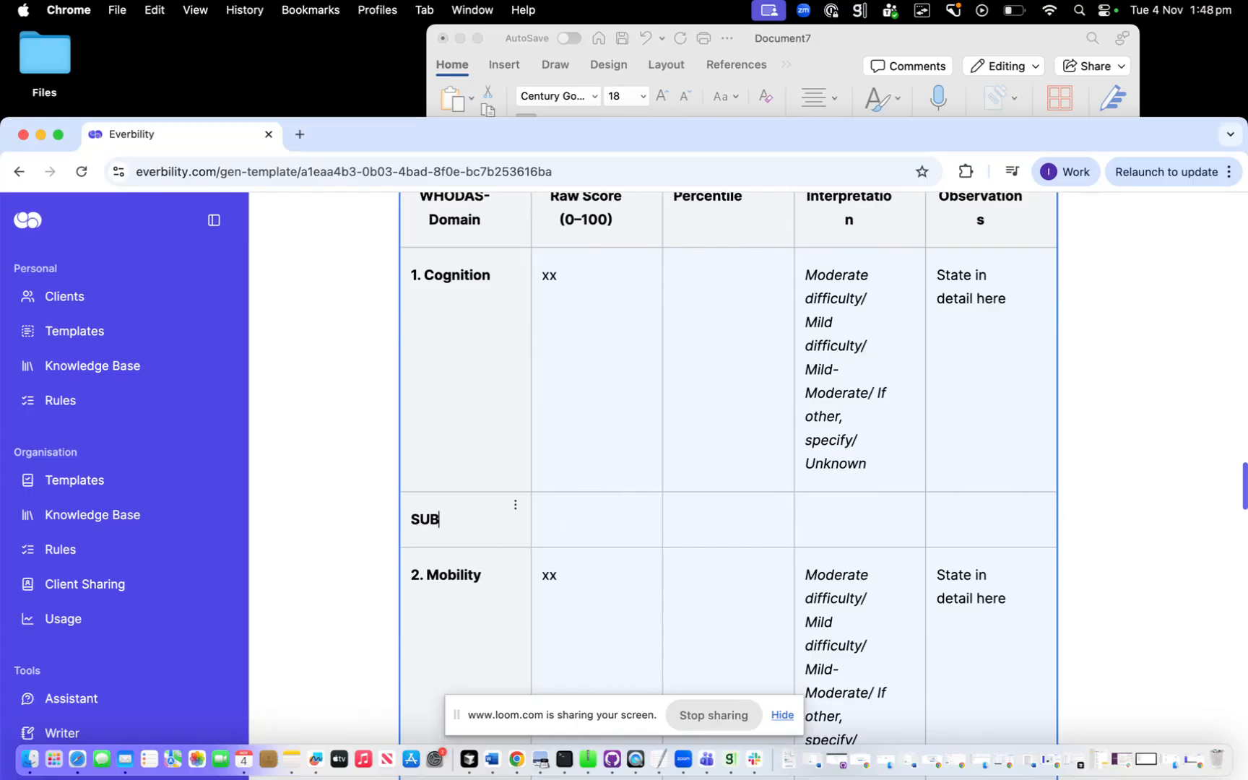
text(SUBDOMAINS)
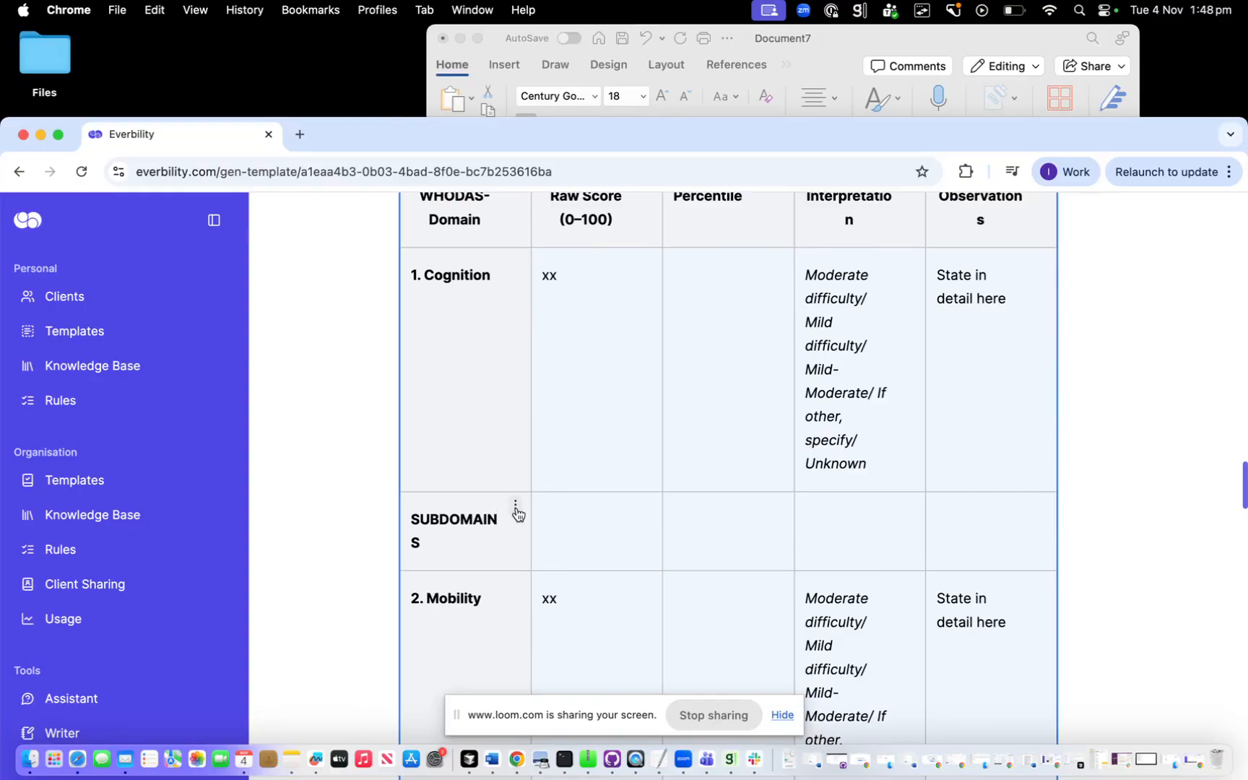
click(516, 506)
click(605, 645)
Review the remaining WHODAS results rows and the template back up to its Initial Assessment Report heading
scroll(1012, 524, down, 7)
scroll(1012, 520, down, 10)
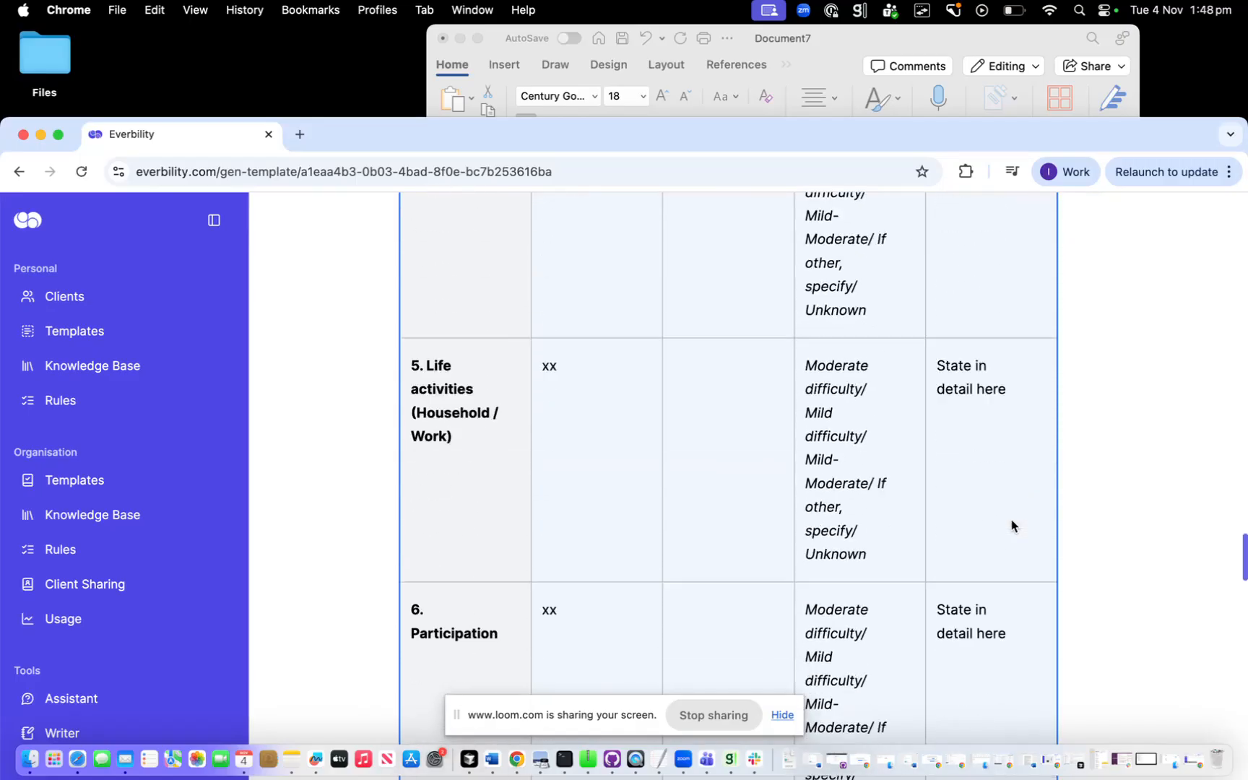
scroll(1011, 520, down, 3)
scroll(1012, 520, up, 15)
scroll(1011, 520, up, 15)
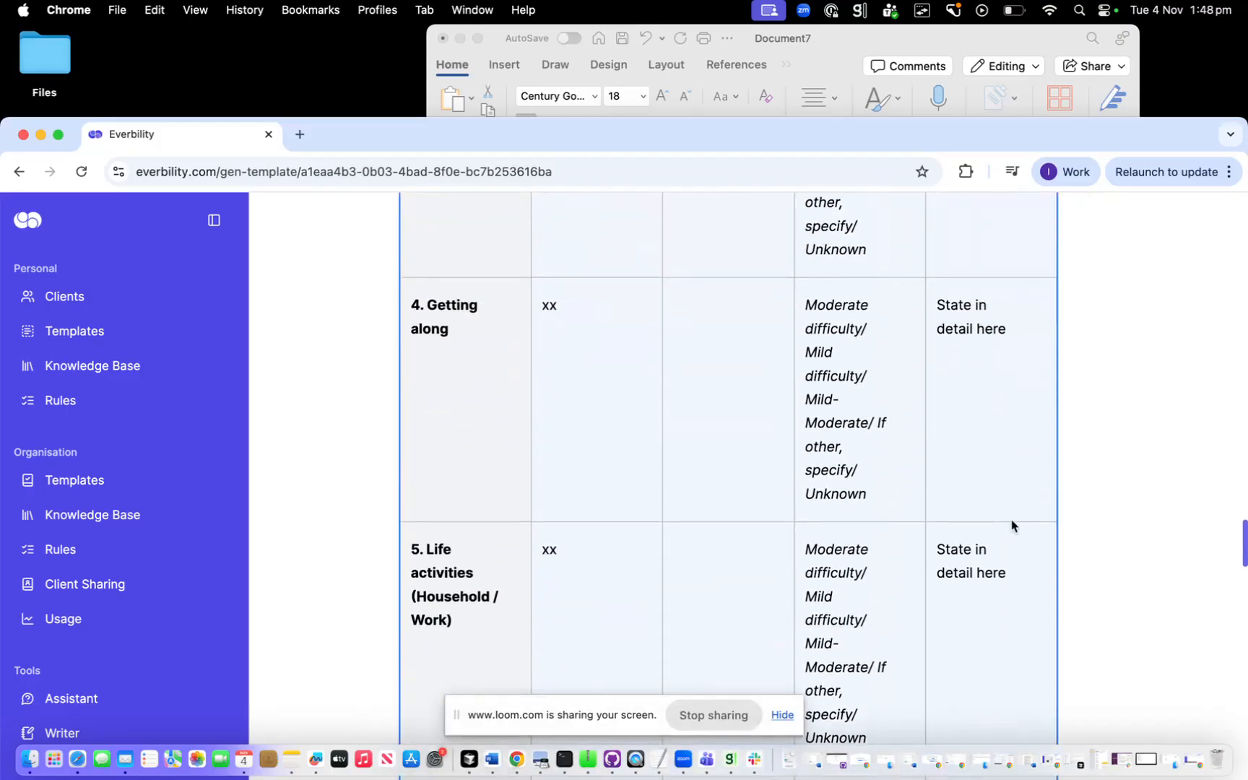
scroll(1012, 525, up, 20)
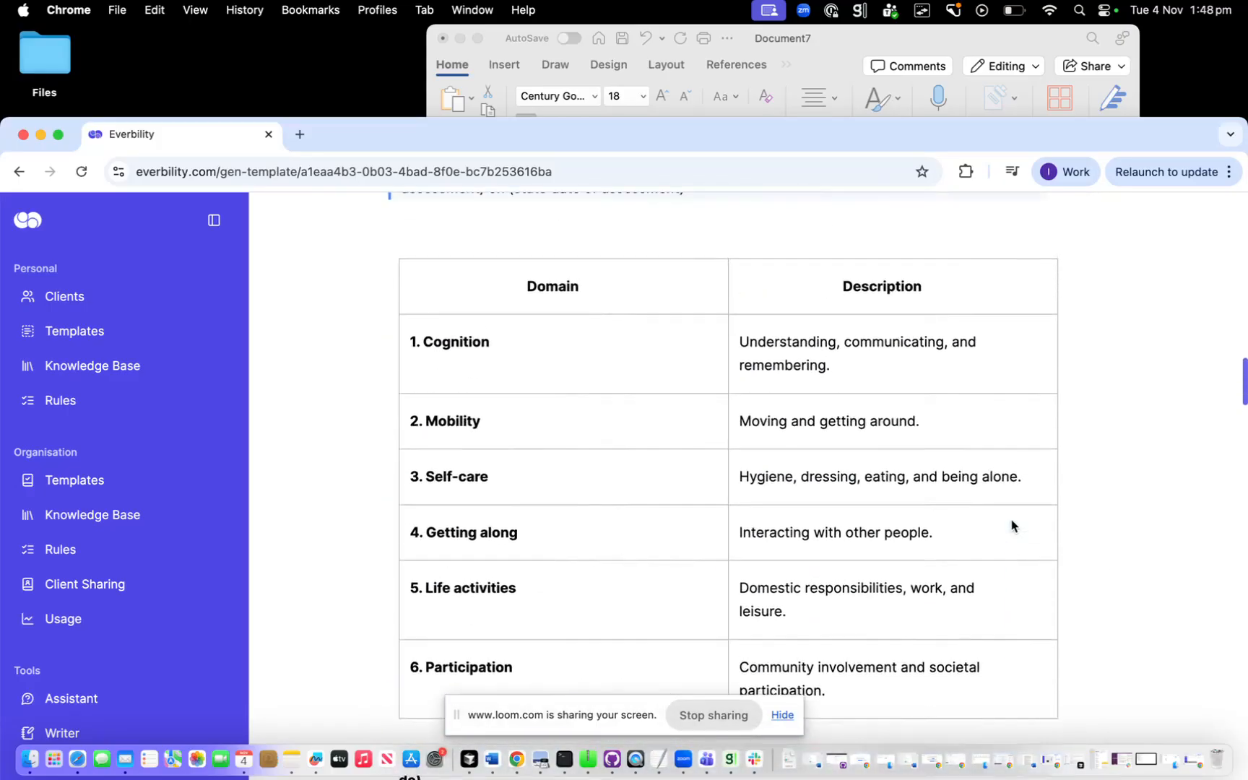
scroll(1012, 523, up, 5)
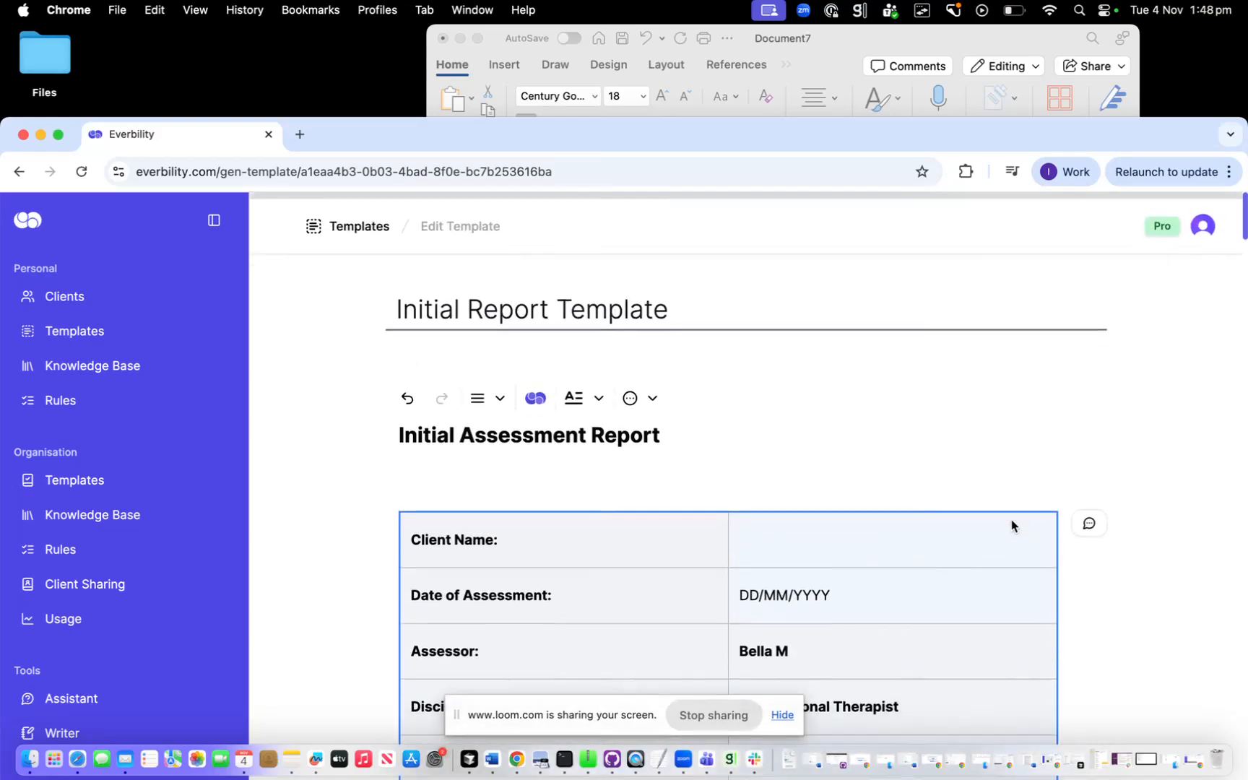
Extend the template title "Initial Report Template" with a hyphen, the assessor's first name and the word "Demo"
click(674, 296)
text(- bE)
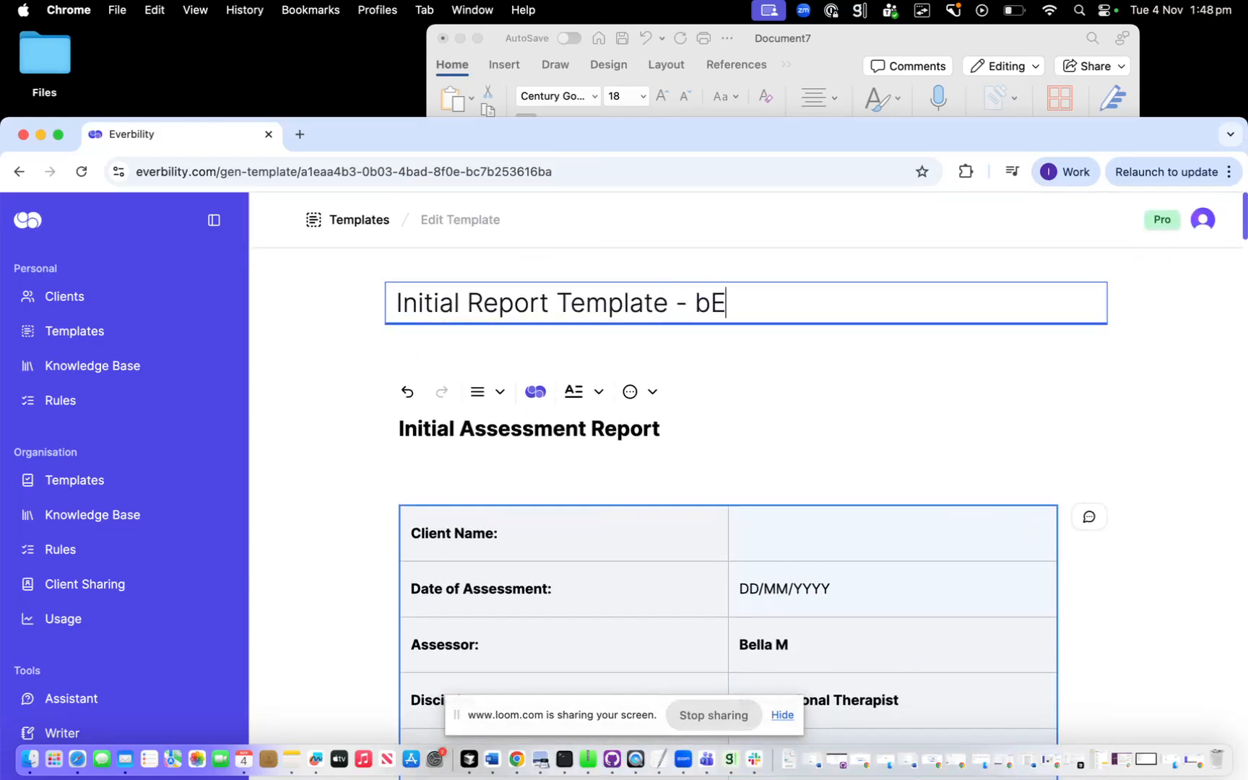
text(L)
key(BackSpace)
key(BackSpace)
key(BackSpace)
text(Bella Demo)
click(817, 445)
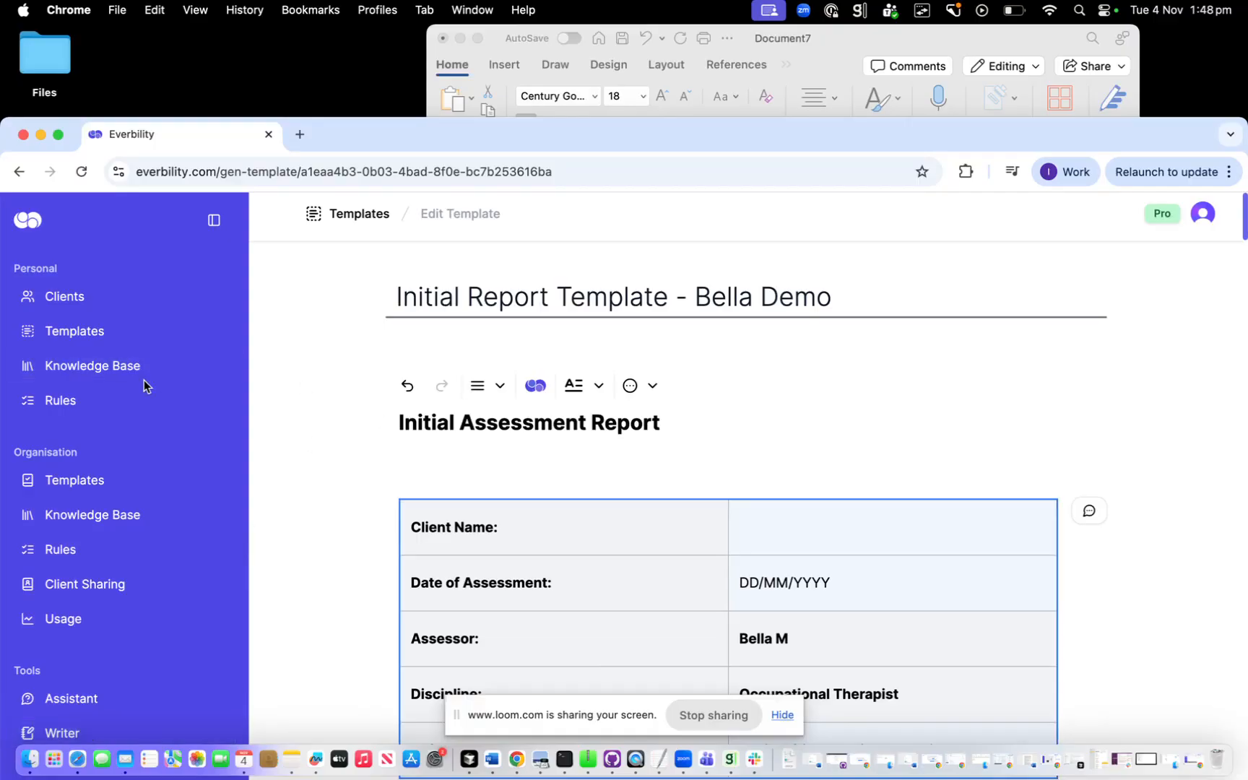
Open the Writer and search for the sample client by first name to select their record
click(85, 735)
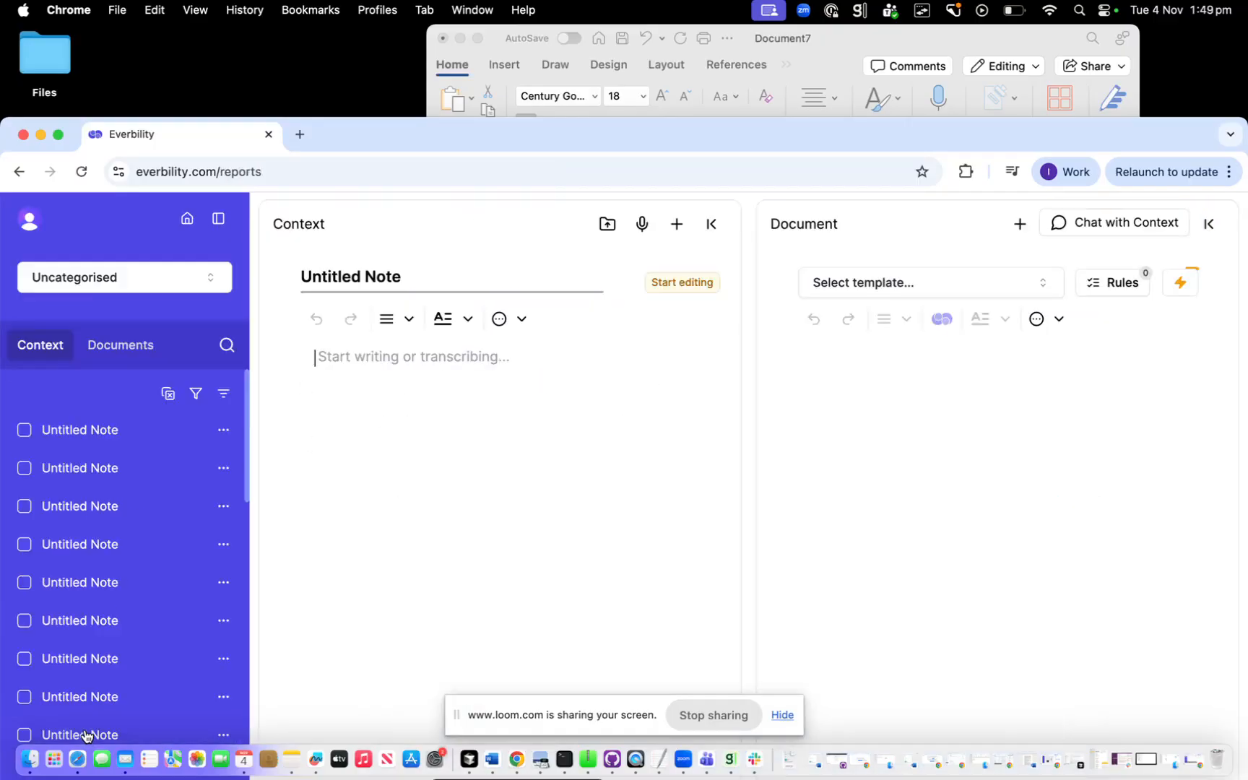
click(208, 279)
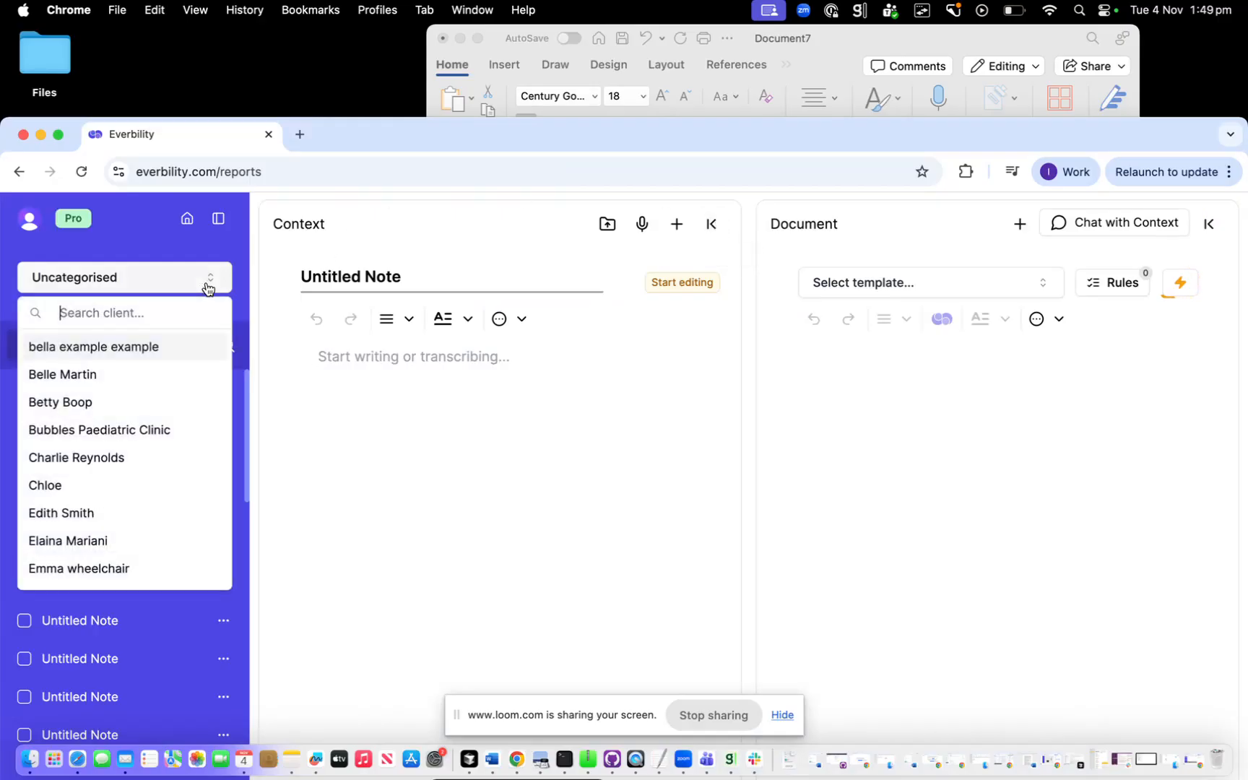
text(sarah)
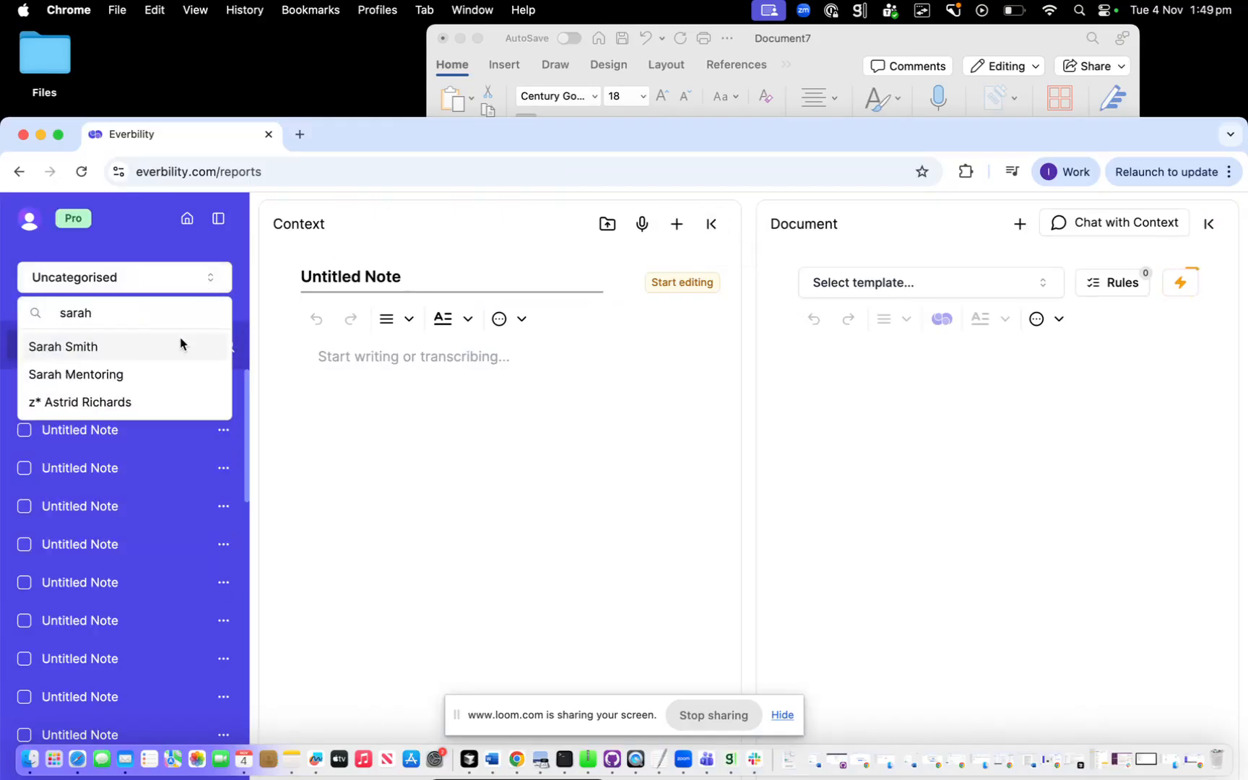
click(181, 344)
Collapse the context pane and load the renamed Initial Report Template into the document area
drag(332, 225, 265, 224)
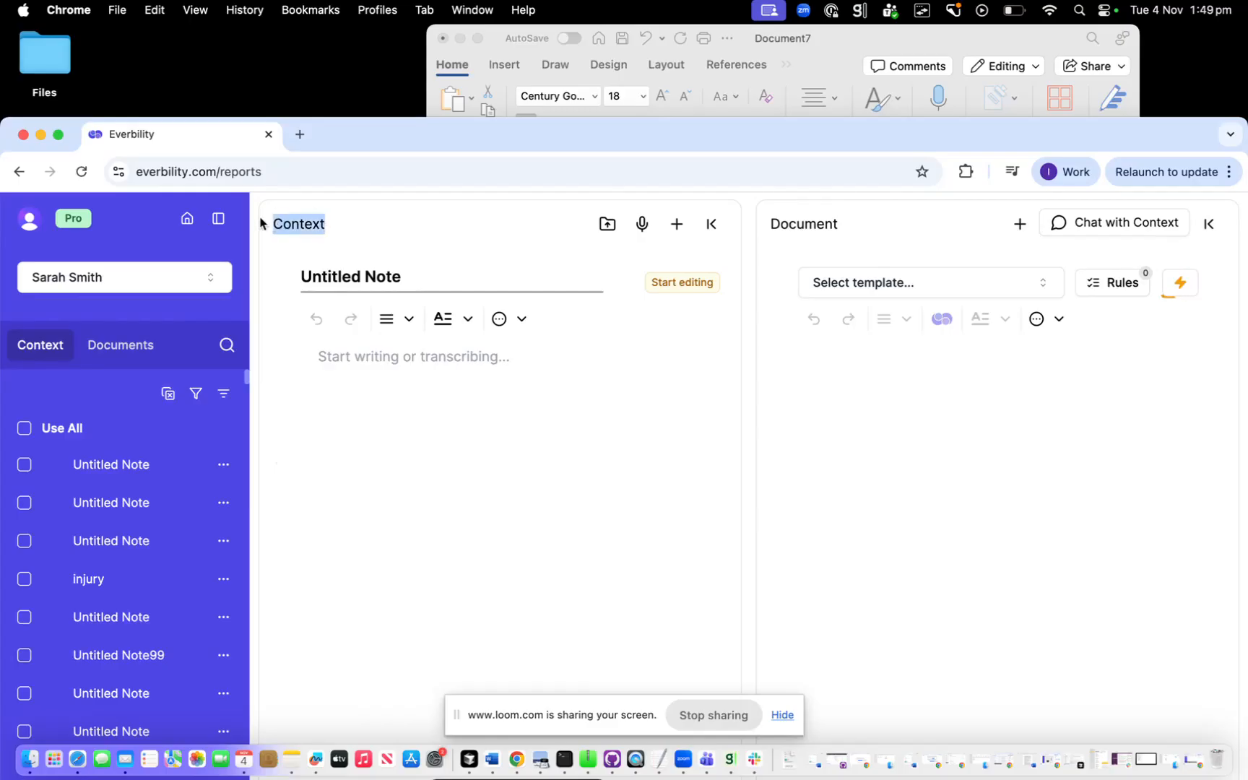
click(711, 225)
drag(610, 225, 518, 228)
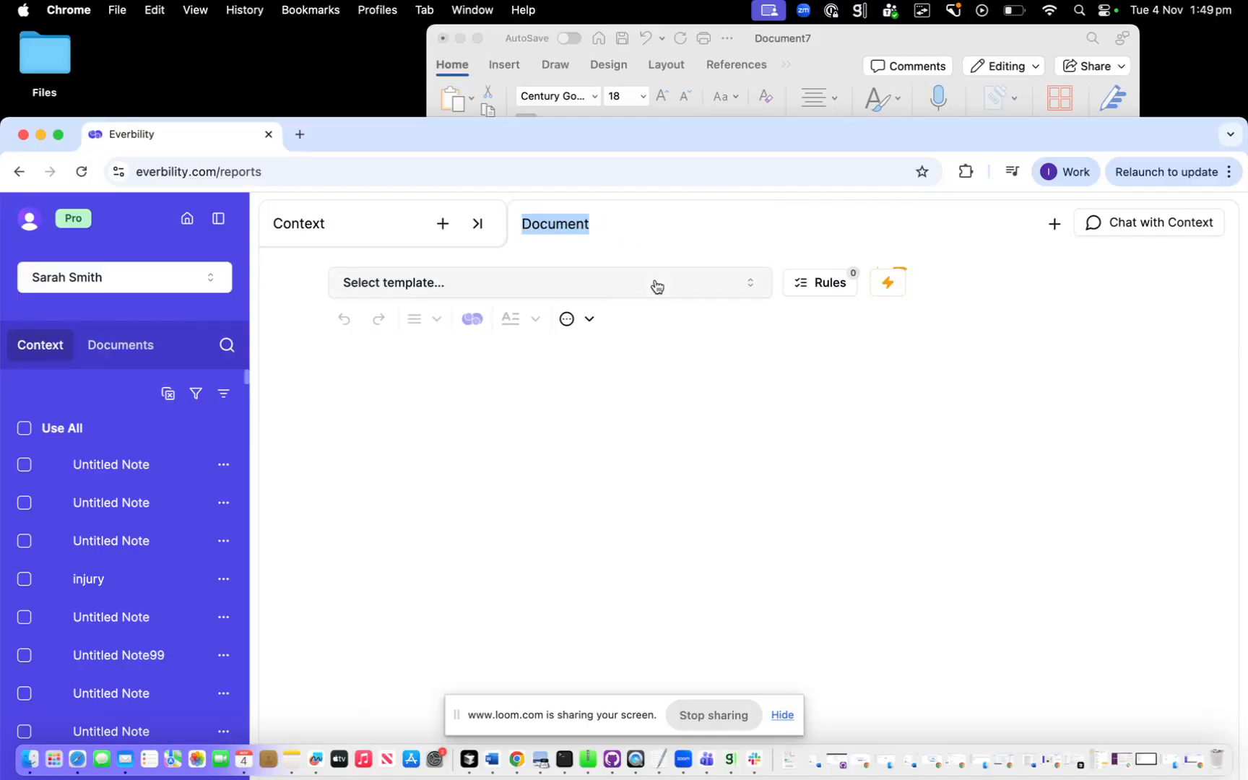
click(520, 285)
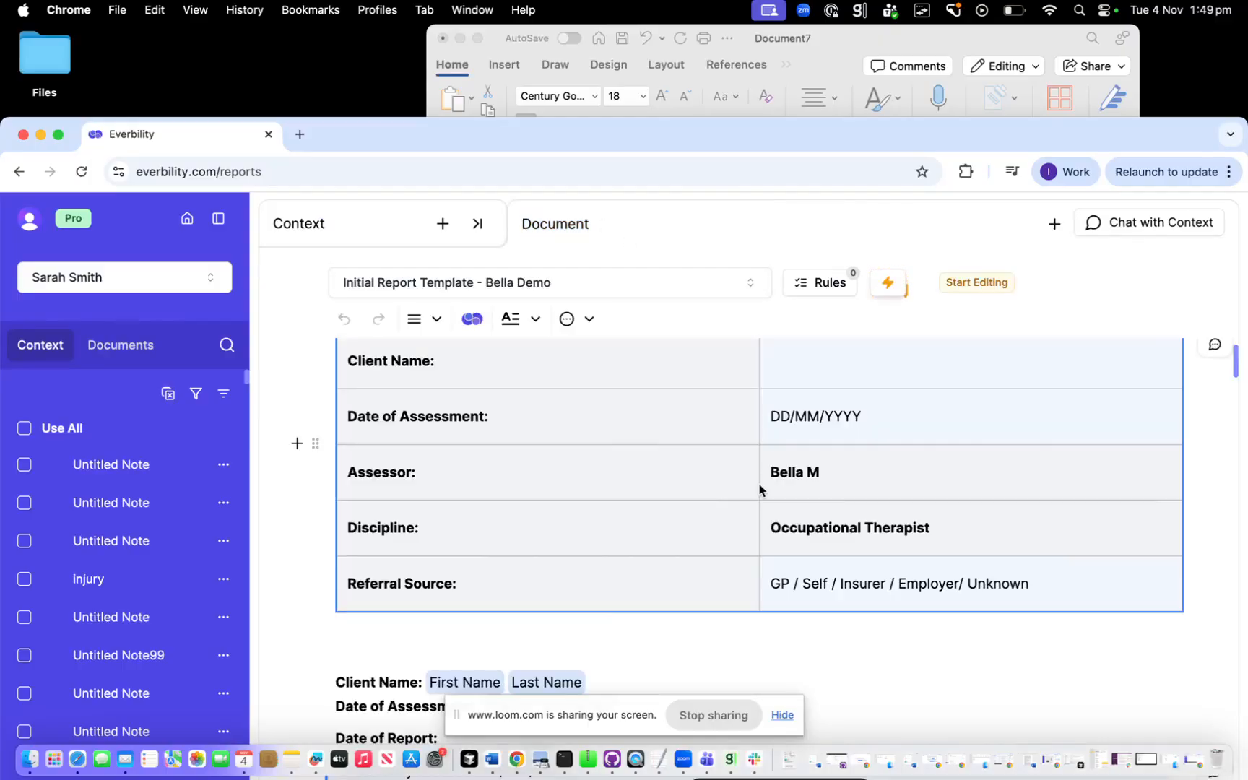
scroll(759, 489, down, 15)
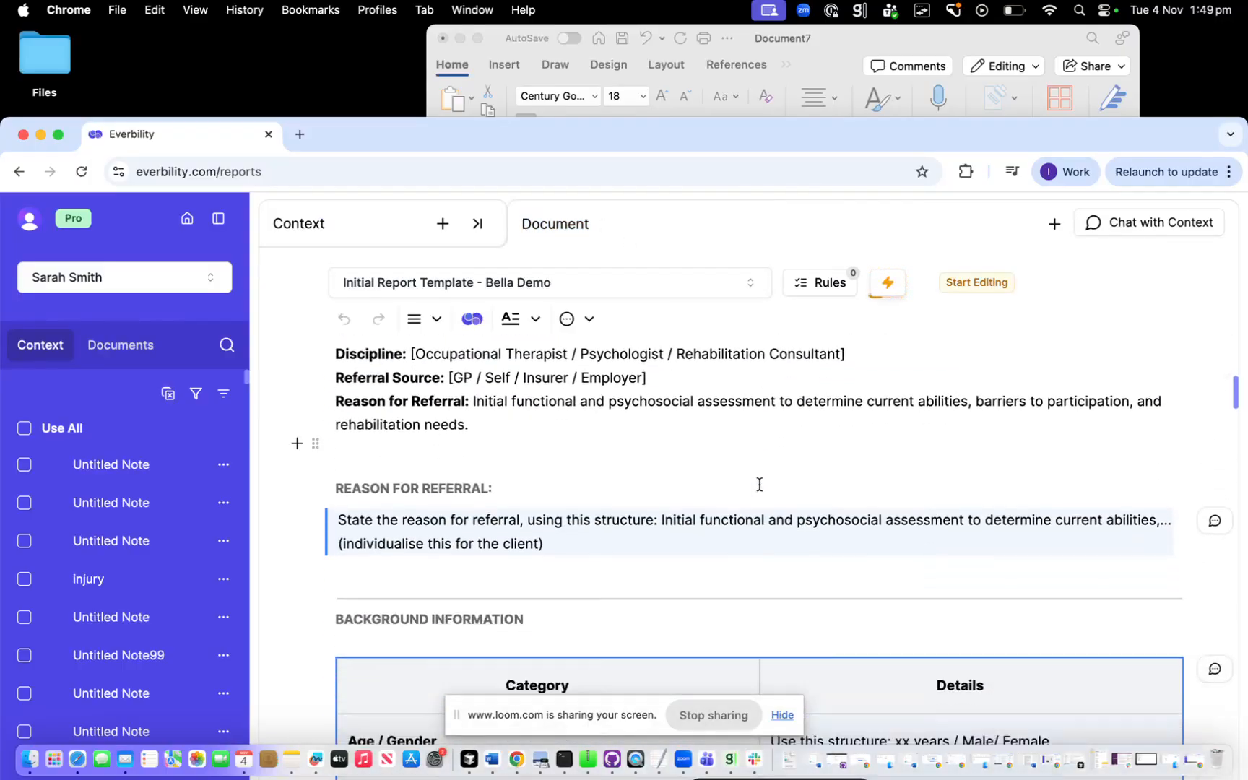
scroll(759, 490, down, 10)
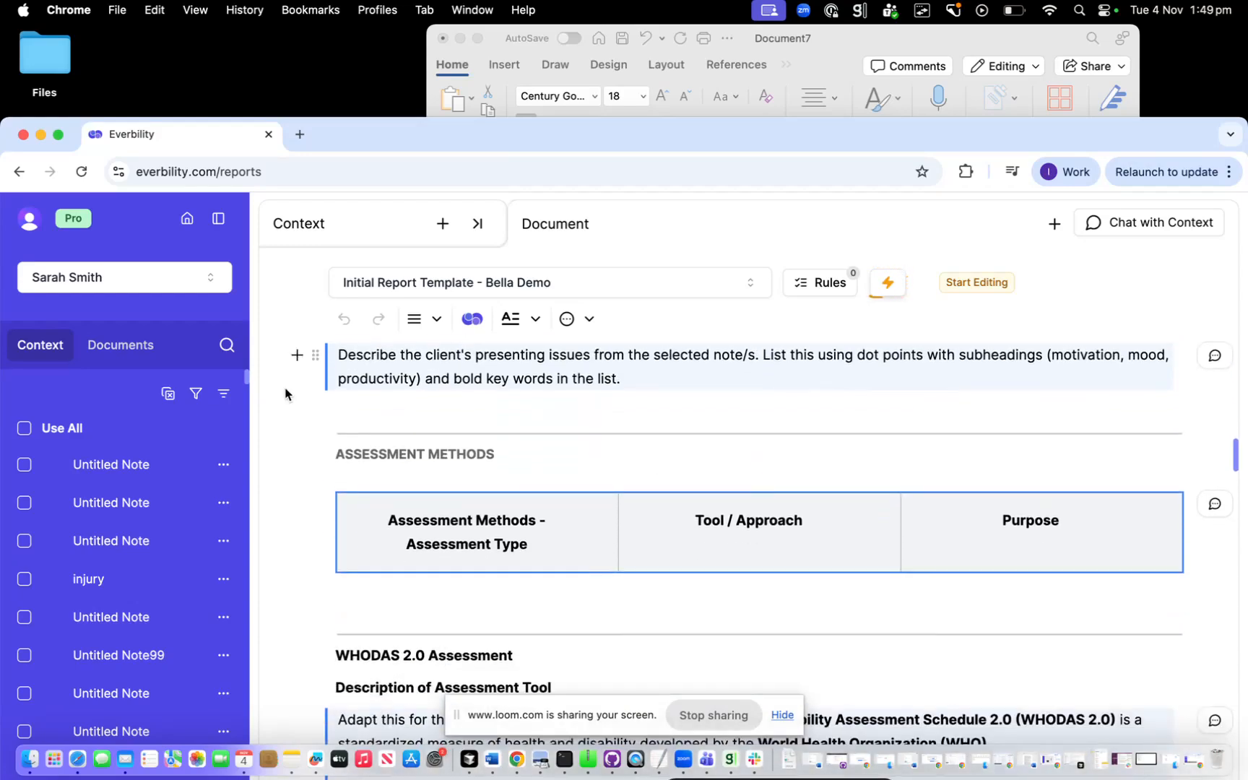
Include all of the client's notes as context for the report
click(23, 432)
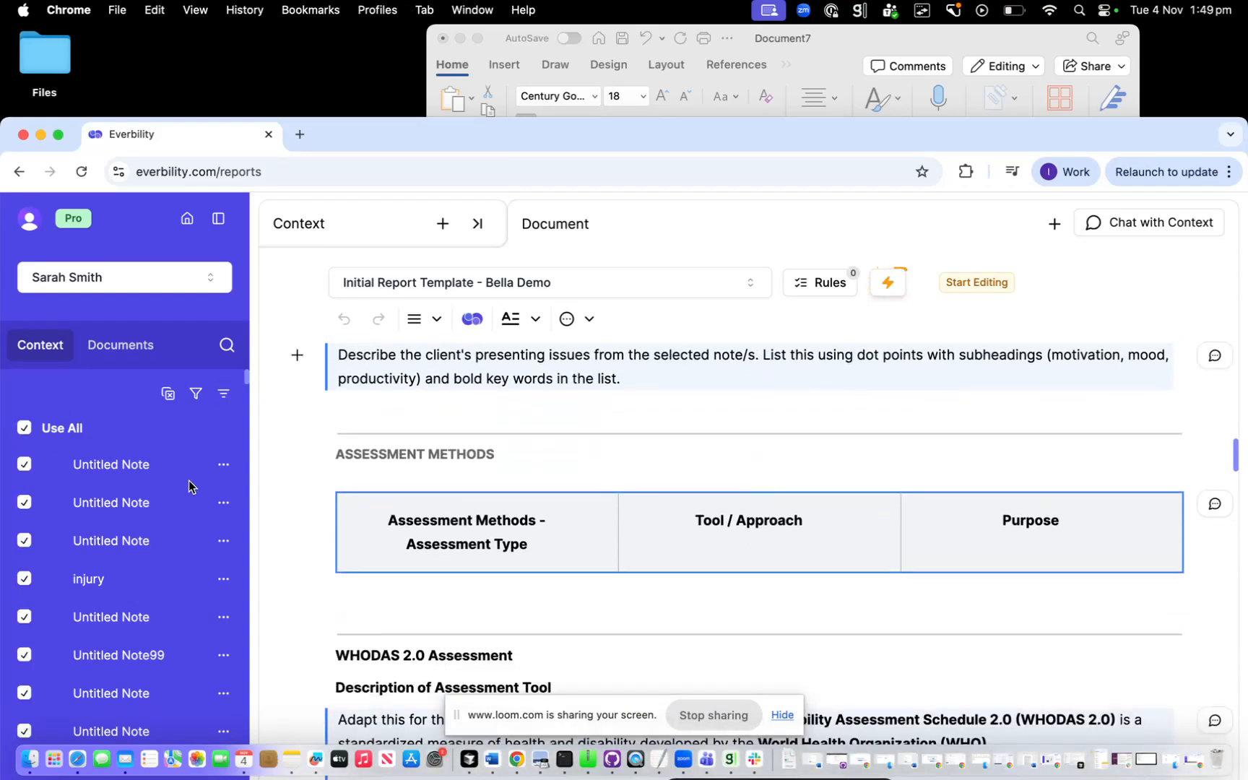
click(25, 464)
click(25, 502)
click(26, 432)
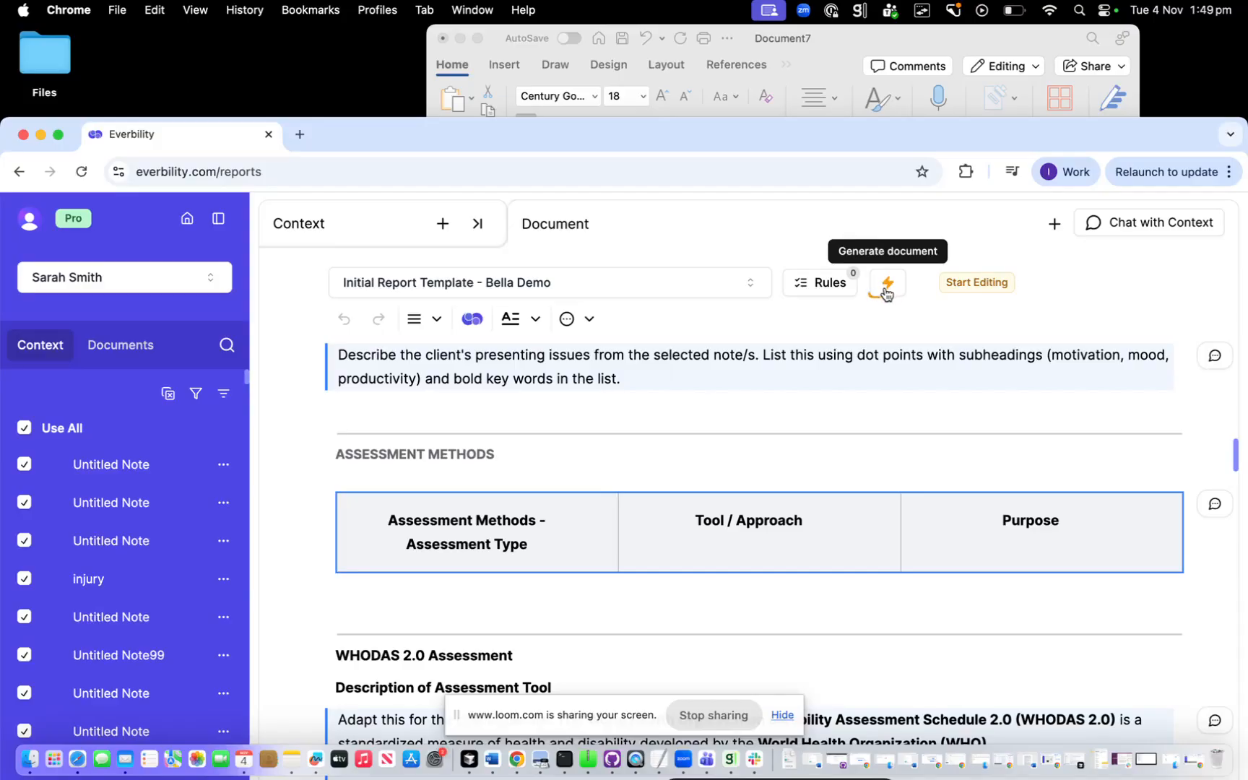
Move the browser window to the top of the screen and generate the document from the template
drag(879, 134, 861, 40)
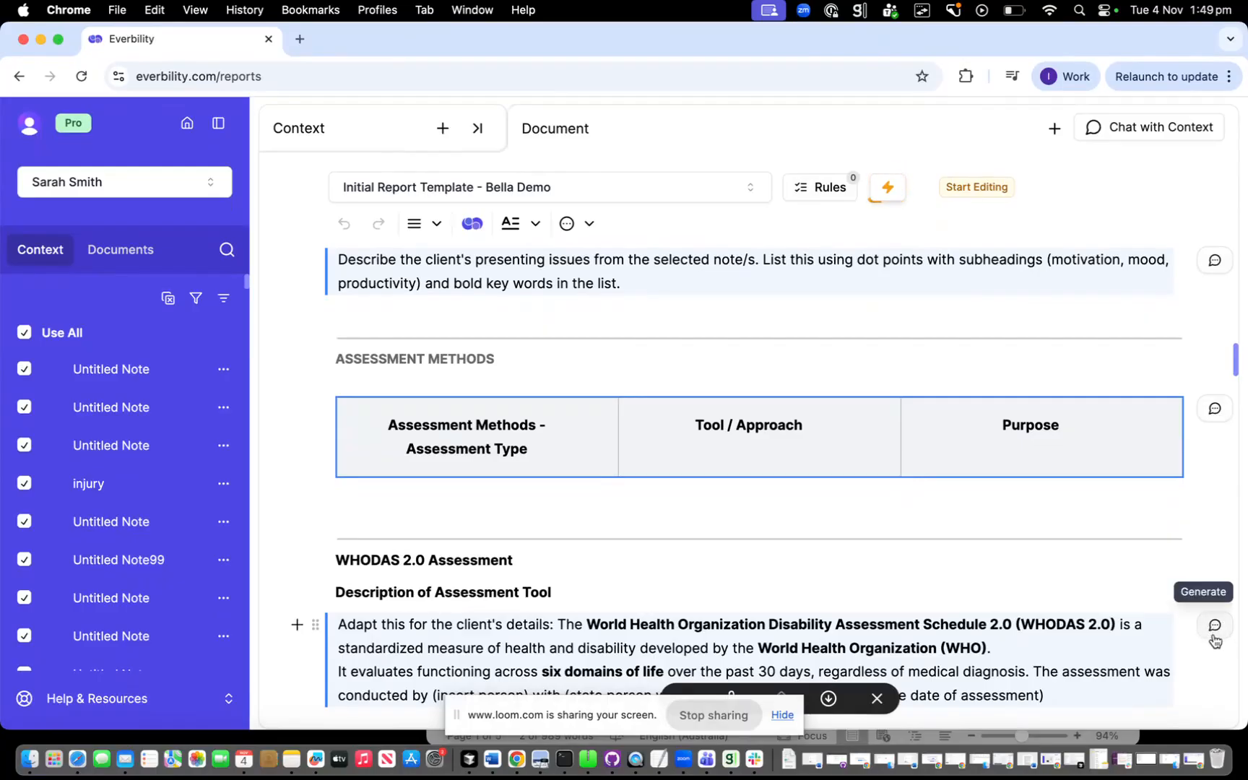
scroll(1187, 530, up, 10)
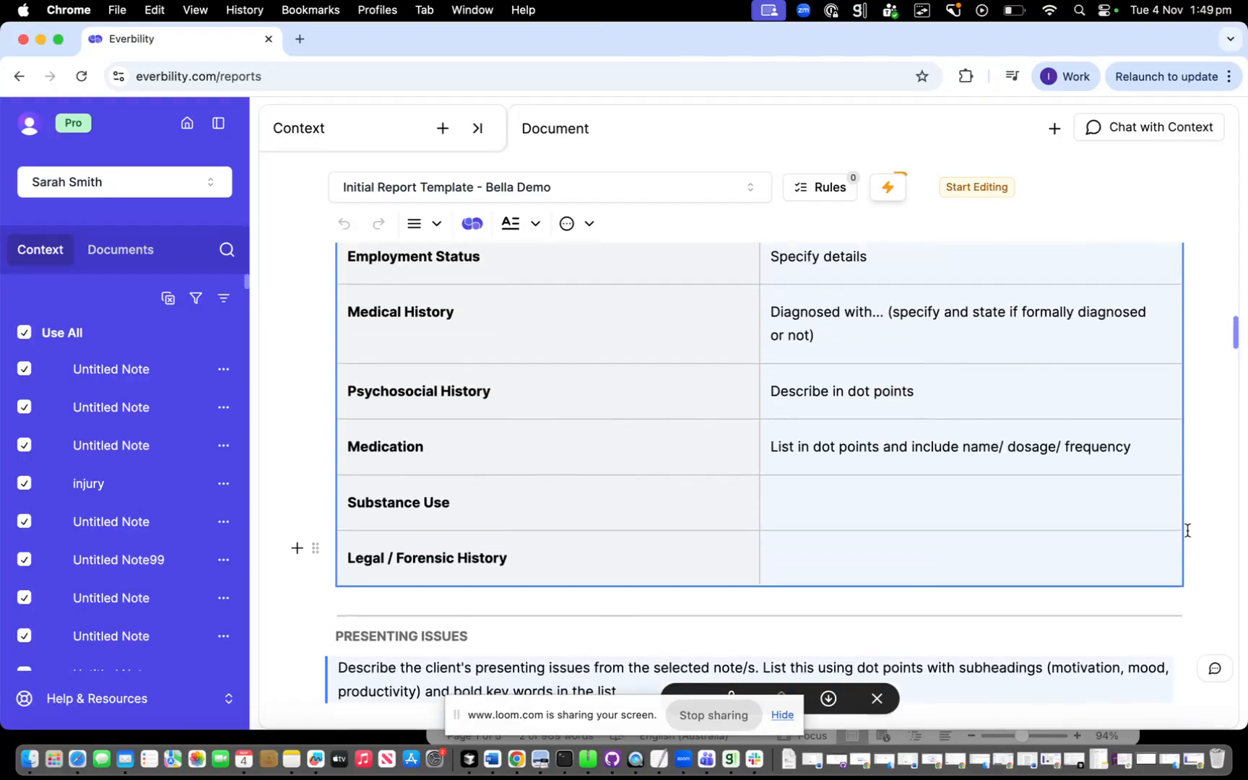
scroll(1187, 530, up, 3)
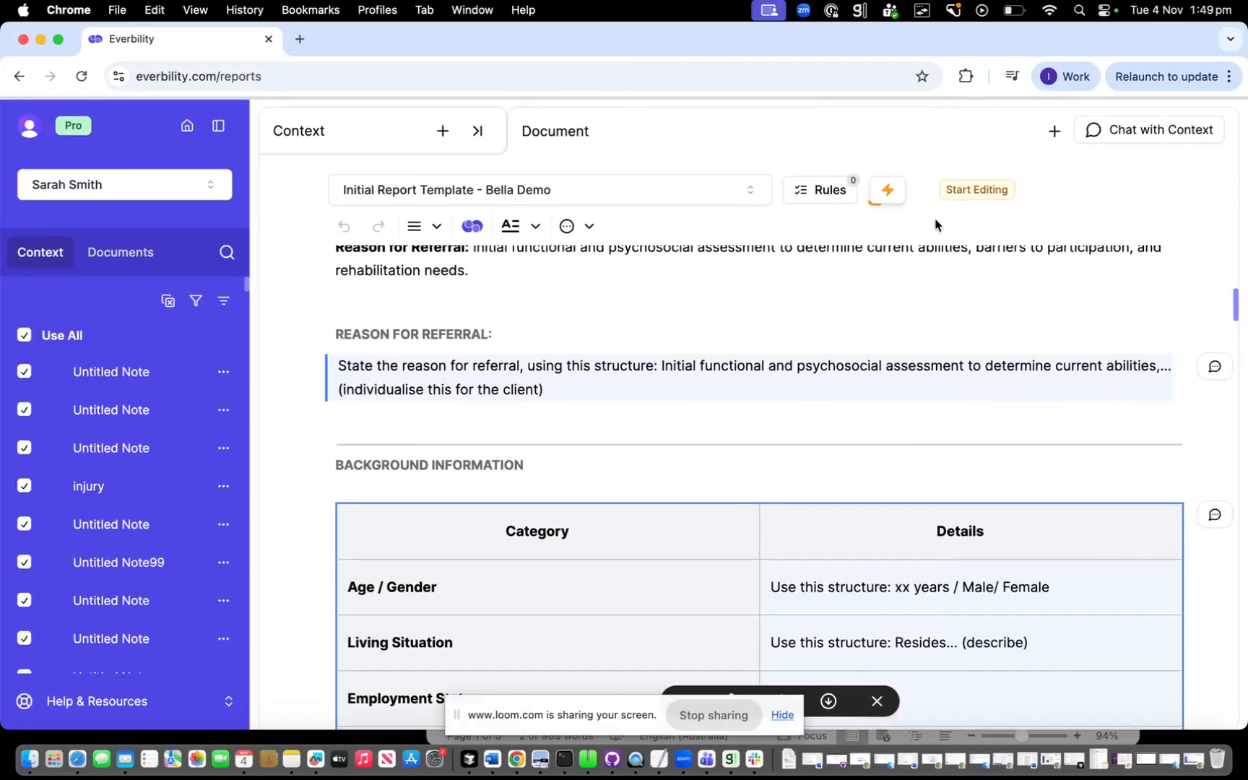
scroll(931, 366, up, 5)
click(887, 188)
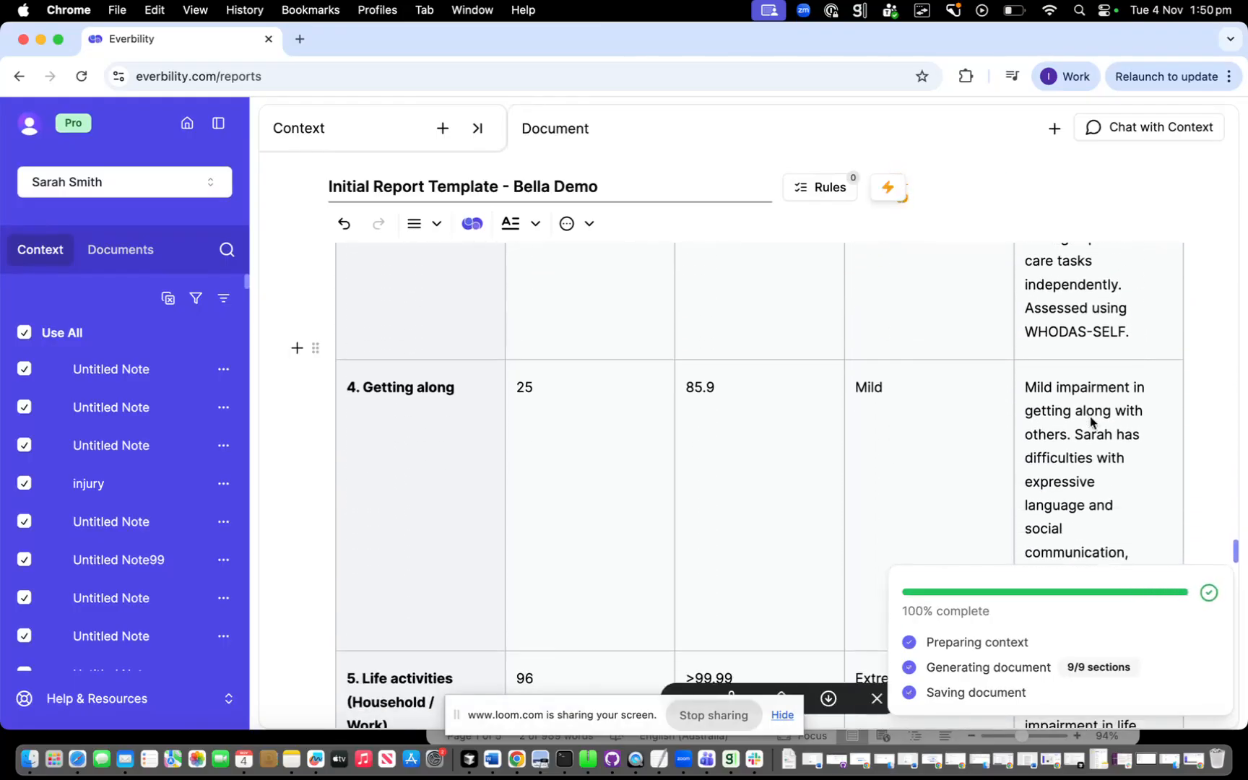
Revert the generated client details table under the Initial Assessment Report heading to its AI instruction version
scroll(1093, 422, down, 3)
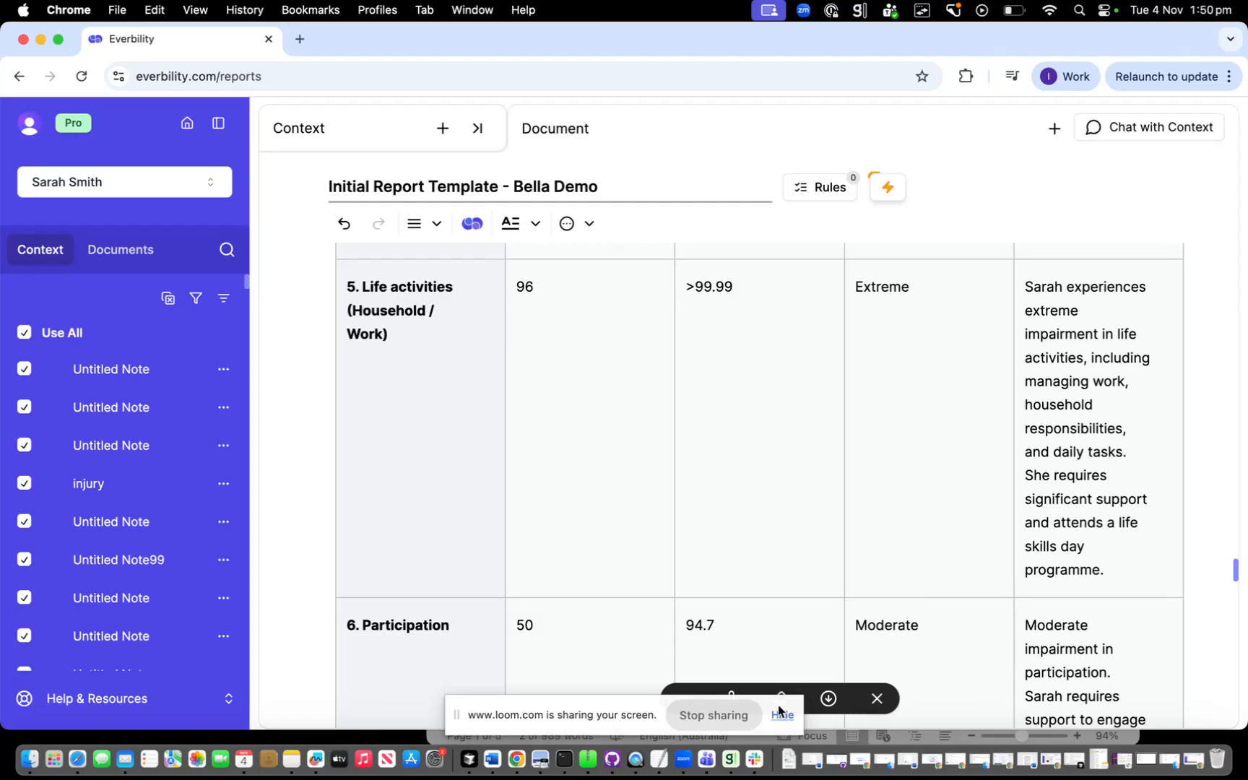
scroll(864, 573, up, 20)
scroll(864, 573, up, 20)
click(551, 294)
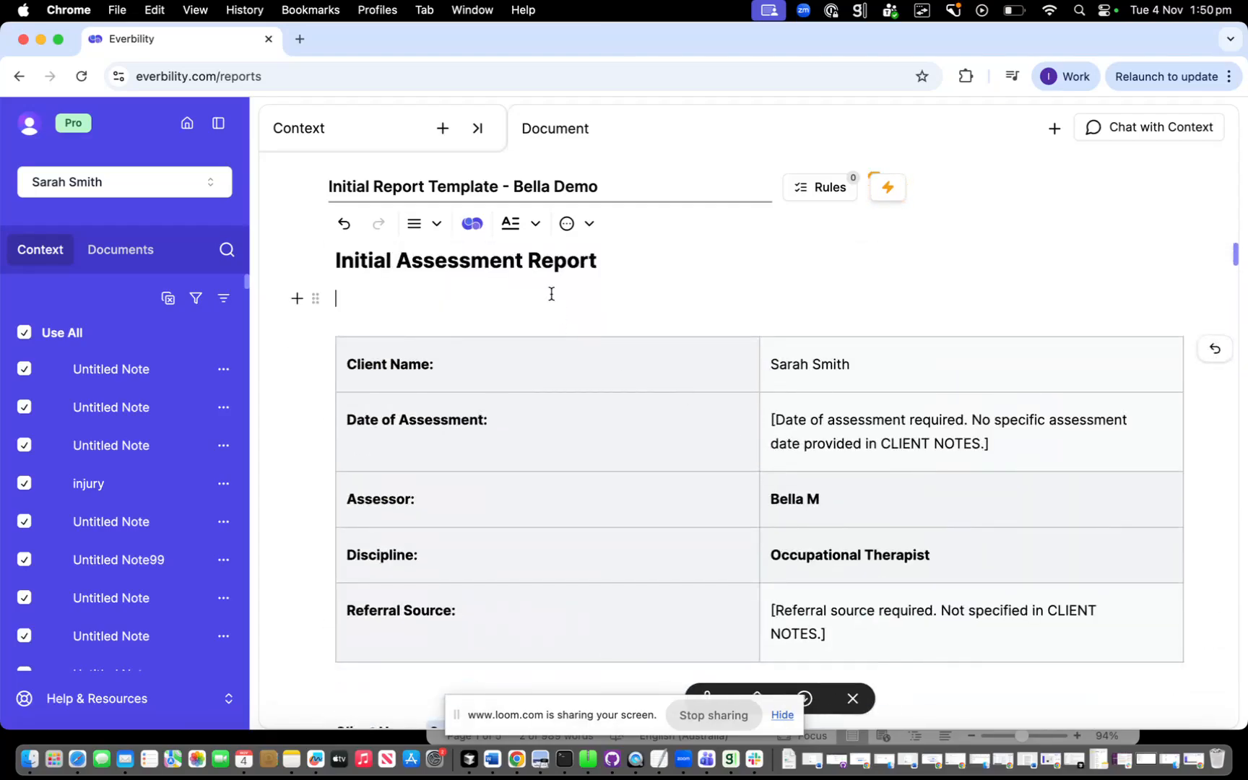
drag(551, 294, 858, 523)
click(861, 505)
triple_click(950, 447)
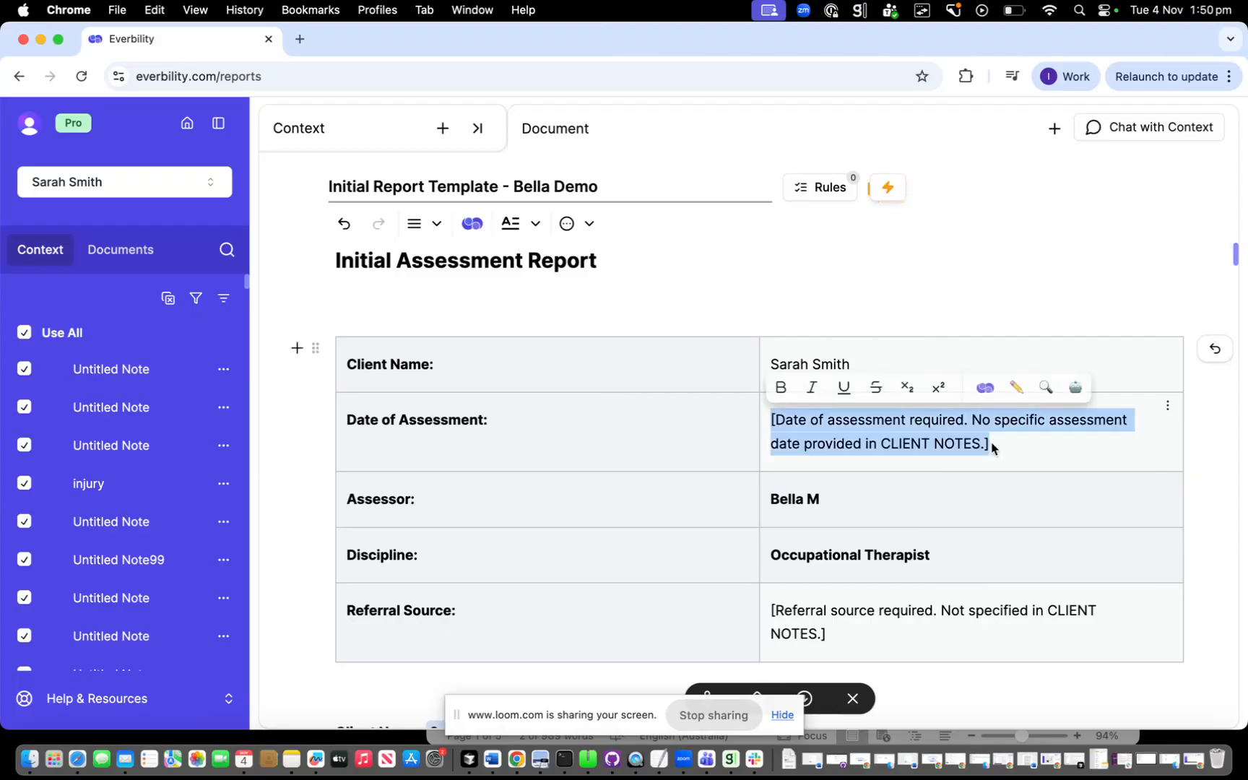
click(1217, 348)
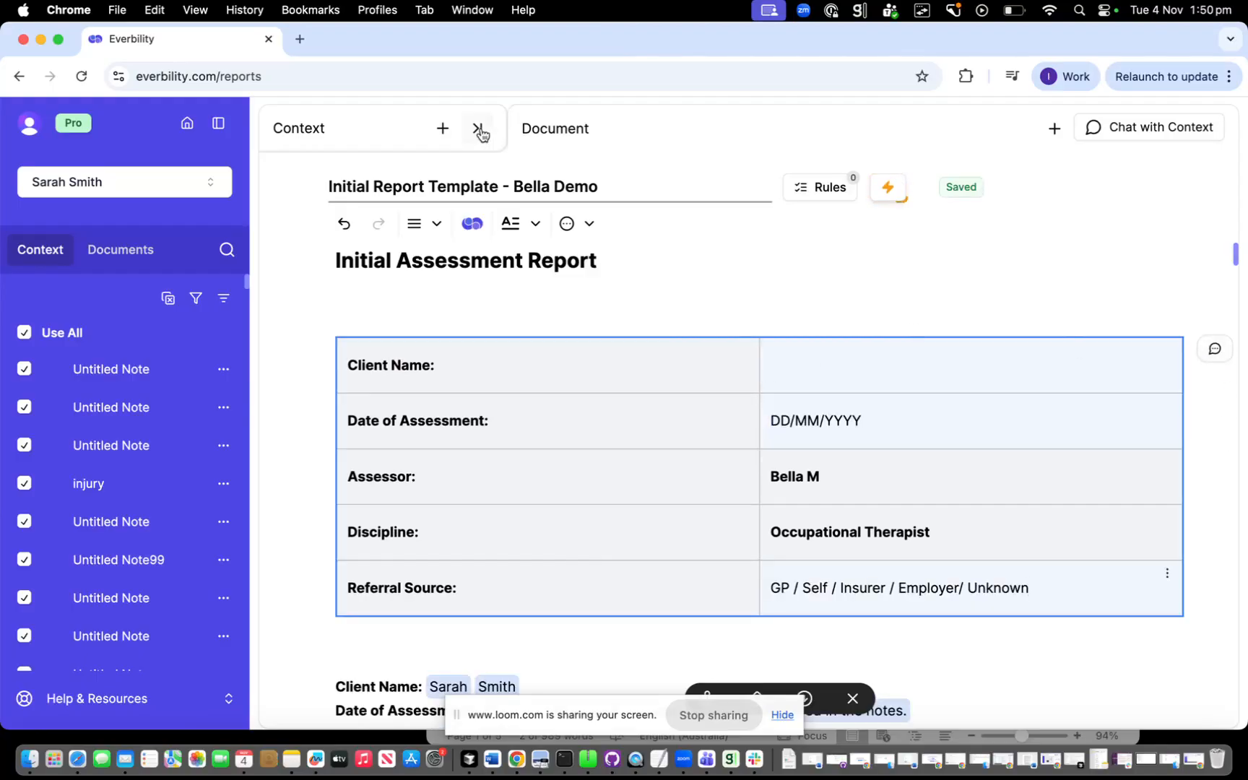
Expand the context pane beside the report and collapse it again
click(477, 128)
drag(350, 136, 275, 128)
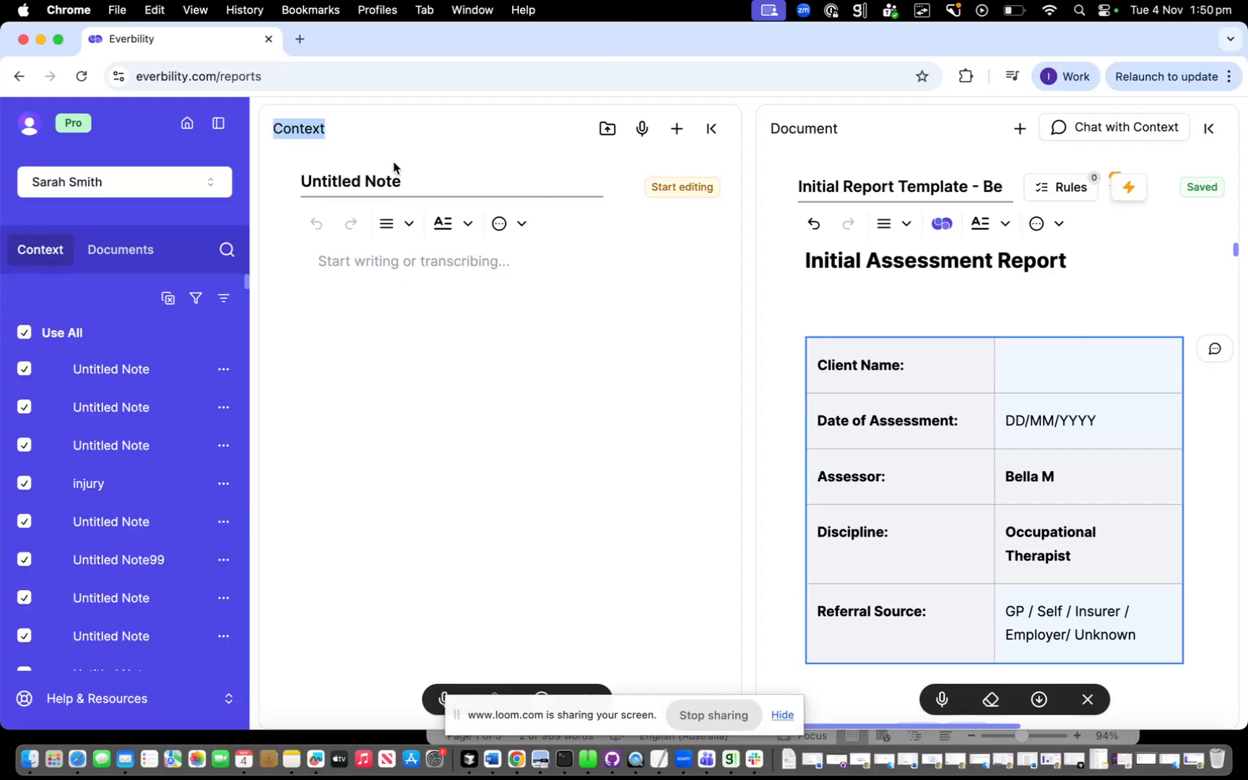
click(711, 128)
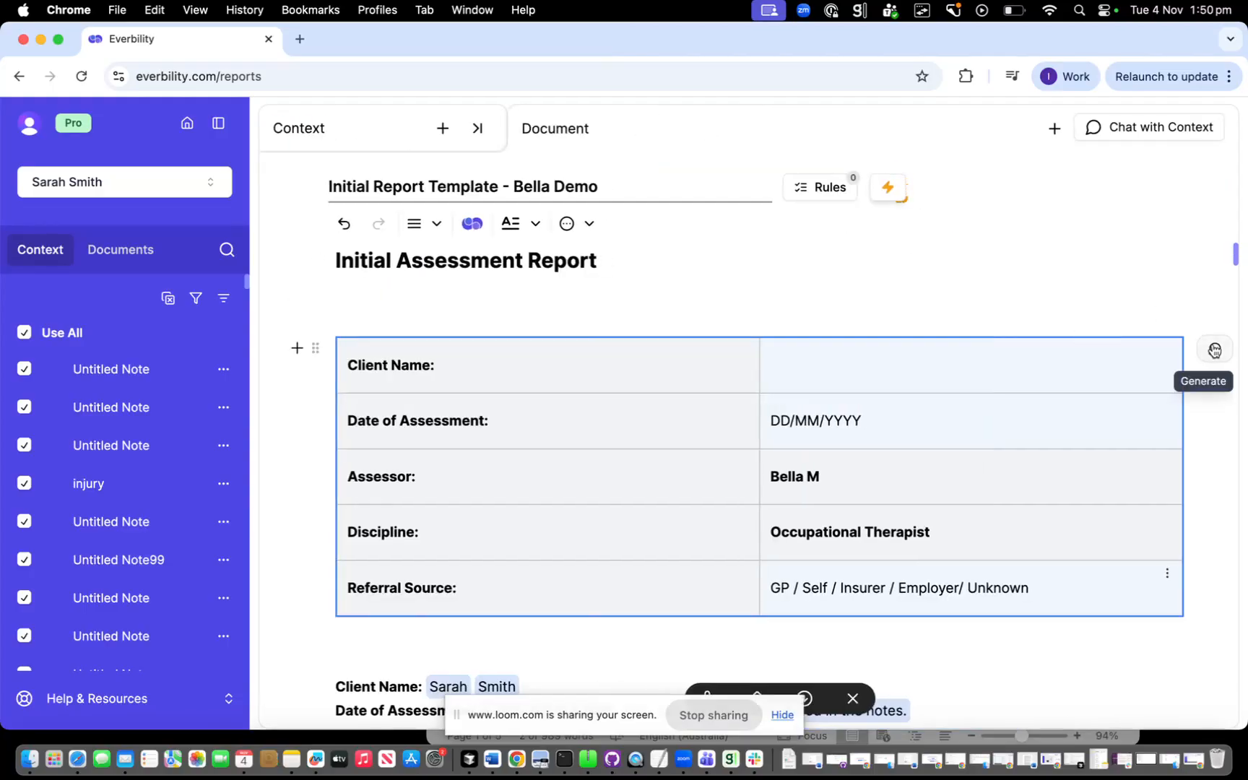
Review the generated report from Reason for Referral through Background Information, Assessment Methods and the WHODAS 2.0 description to Administration Details
scroll(1059, 414, down, 10)
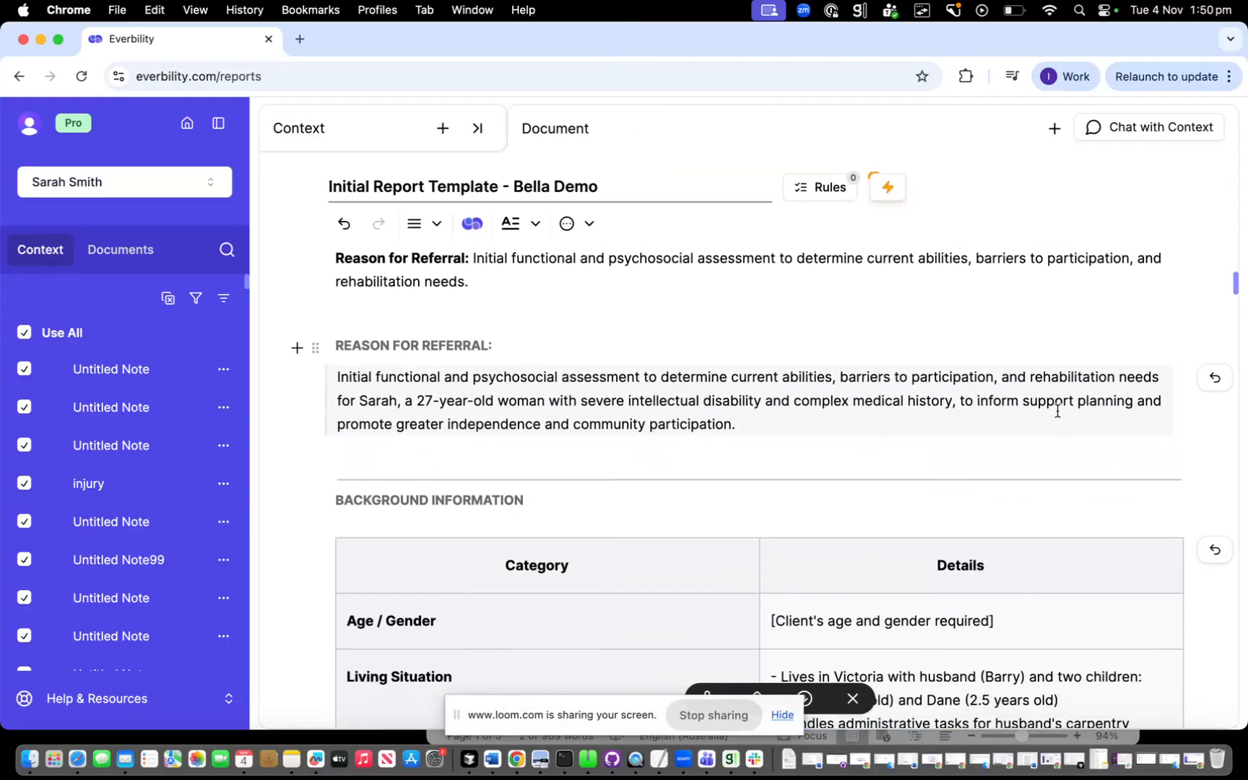
scroll(1058, 411, down, 5)
scroll(1058, 414, down, 7)
scroll(1057, 413, down, 10)
scroll(1058, 411, down, 10)
scroll(1058, 417, down, 10)
scroll(1057, 416, up, 10)
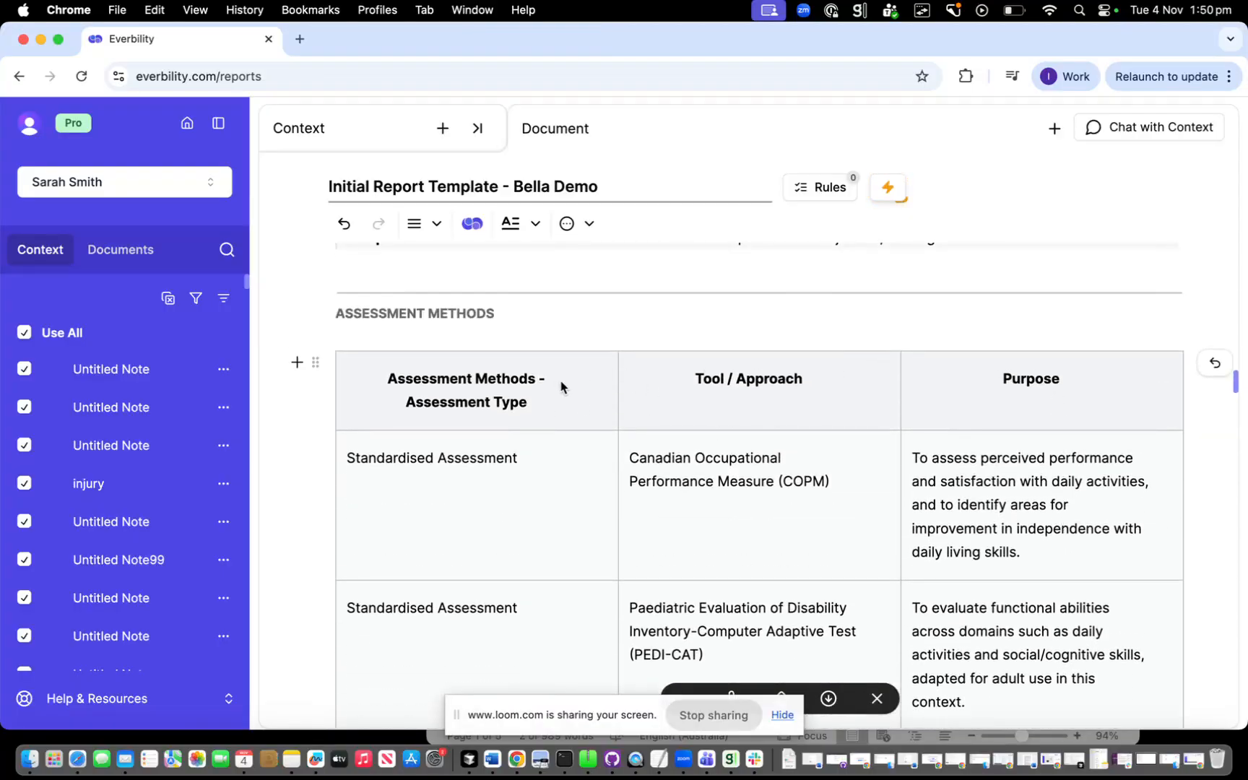
scroll(541, 578, down, 3)
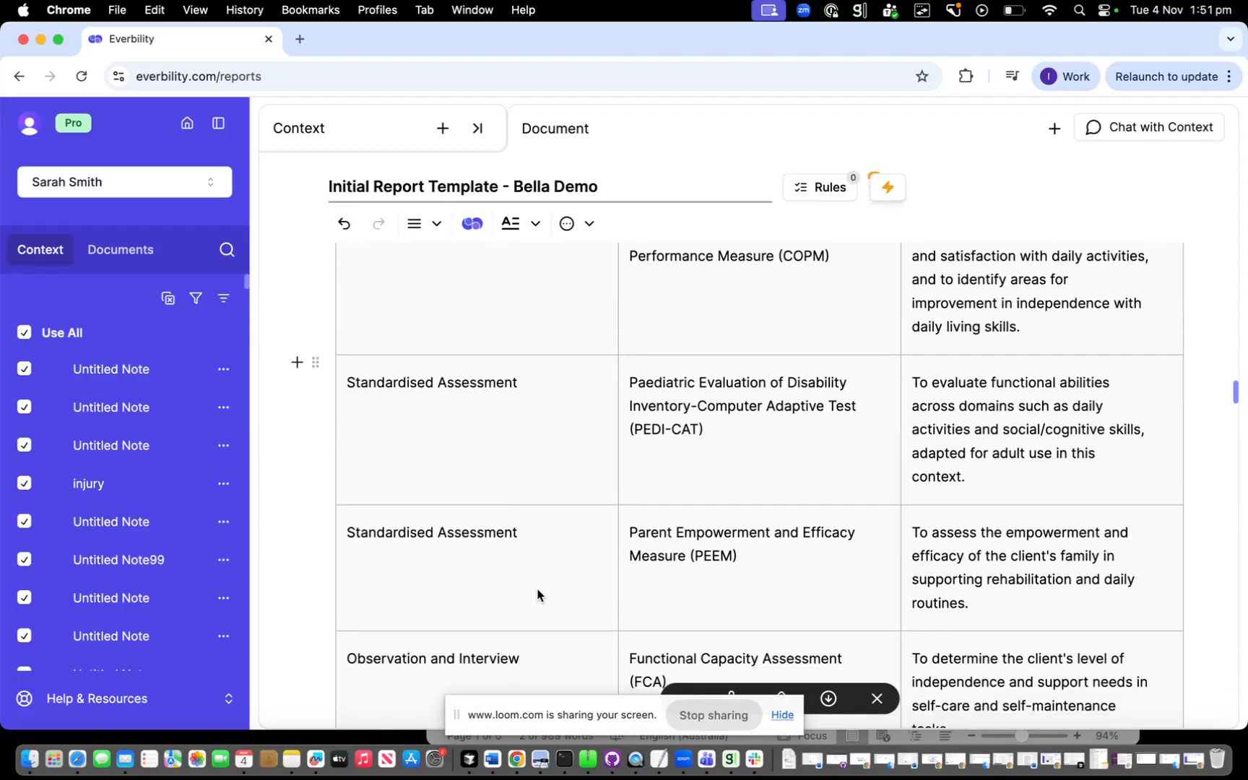
scroll(555, 524, up, 2)
scroll(975, 469, down, 10)
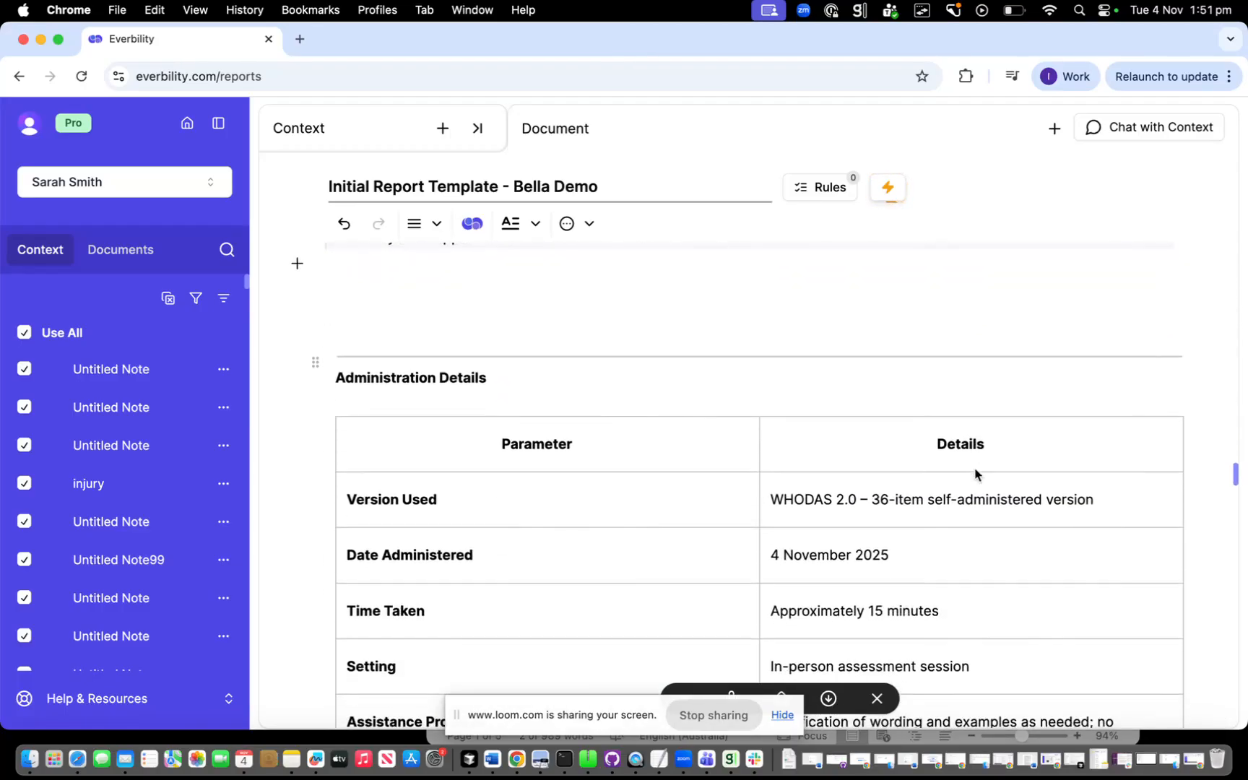
scroll(975, 476, up, 4)
scroll(842, 477, down, 1)
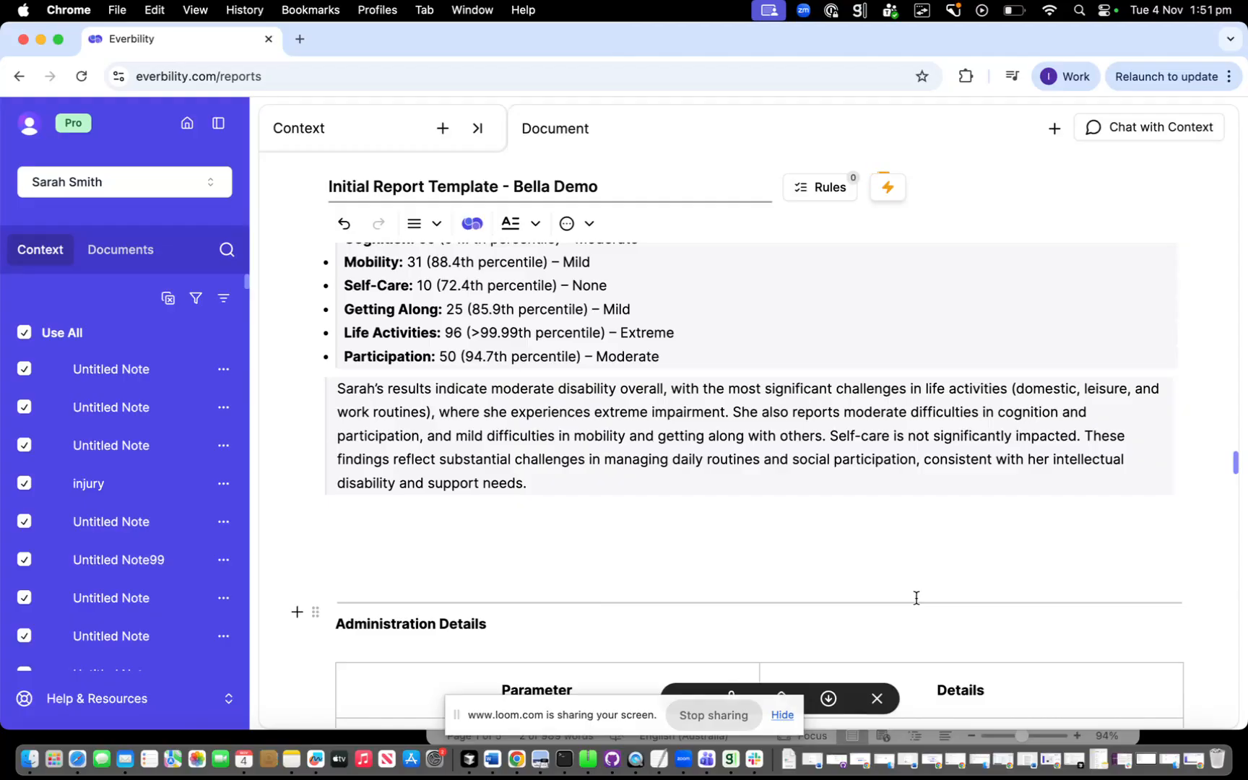
Export the generated report as Docx and open the downloaded file in Word
click(829, 698)
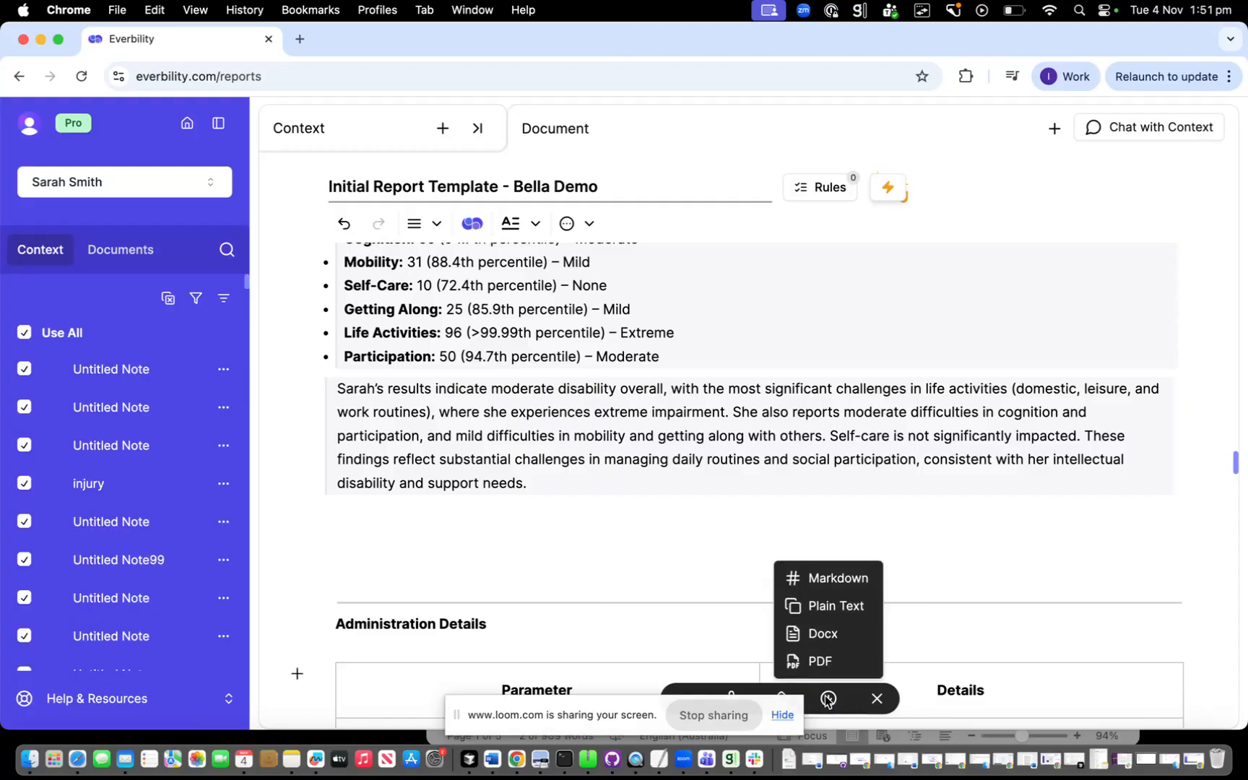
click(831, 633)
drag(752, 44, 711, 362)
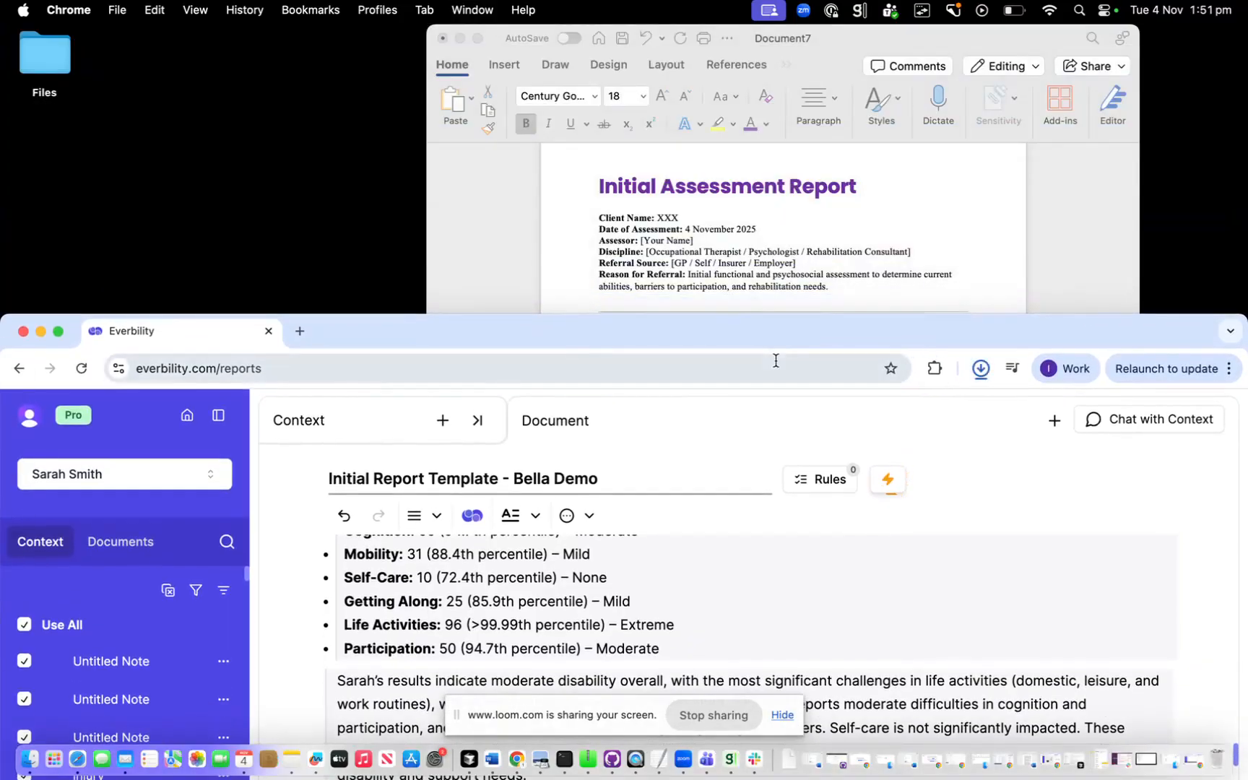
drag(811, 436, 338, 229)
double_click(296, 195)
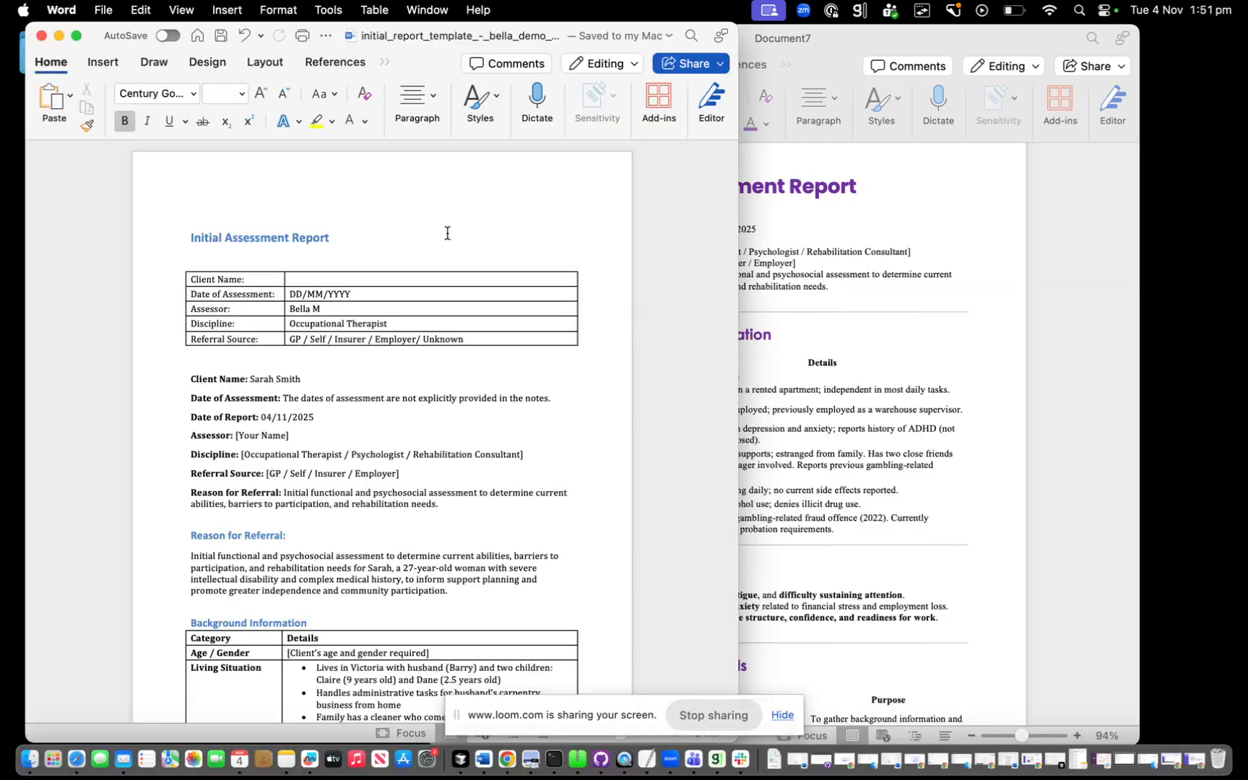
Place the original Document7 report beside the exported report and compare their heading styles and tables
scroll(393, 315, down, 15)
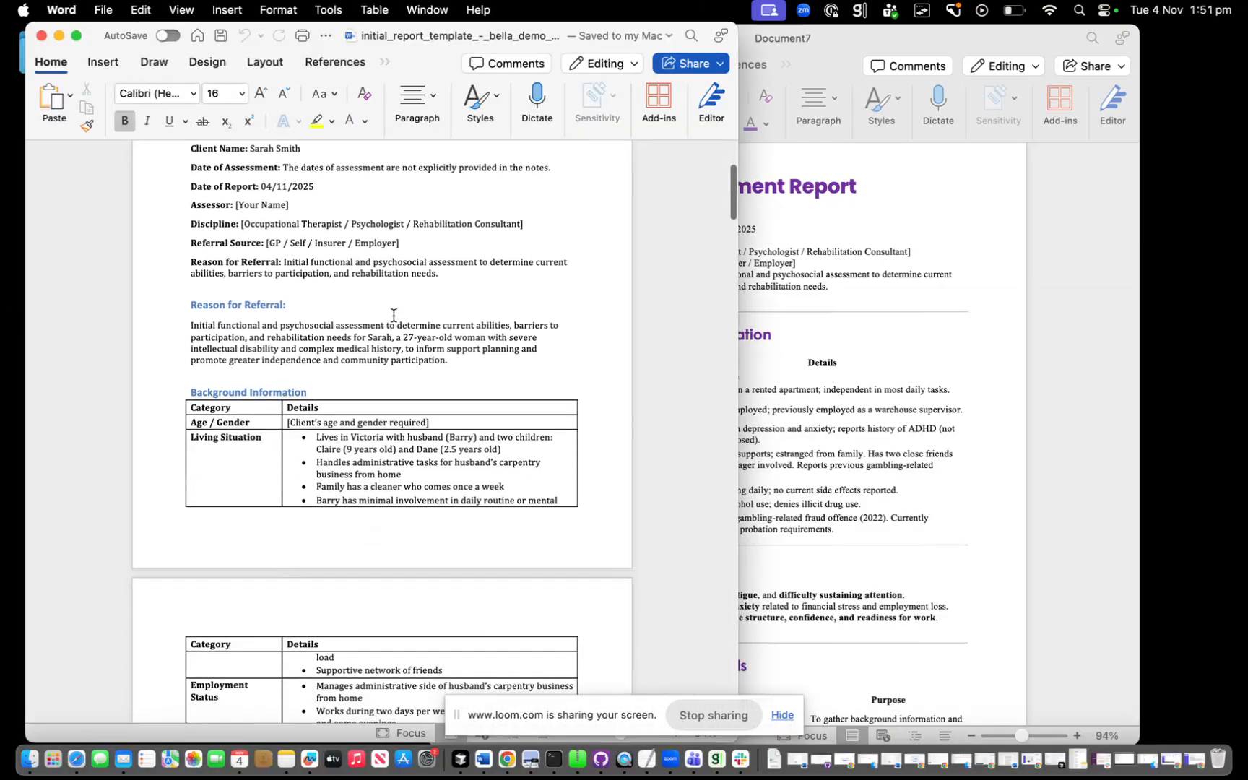
scroll(394, 315, down, 3)
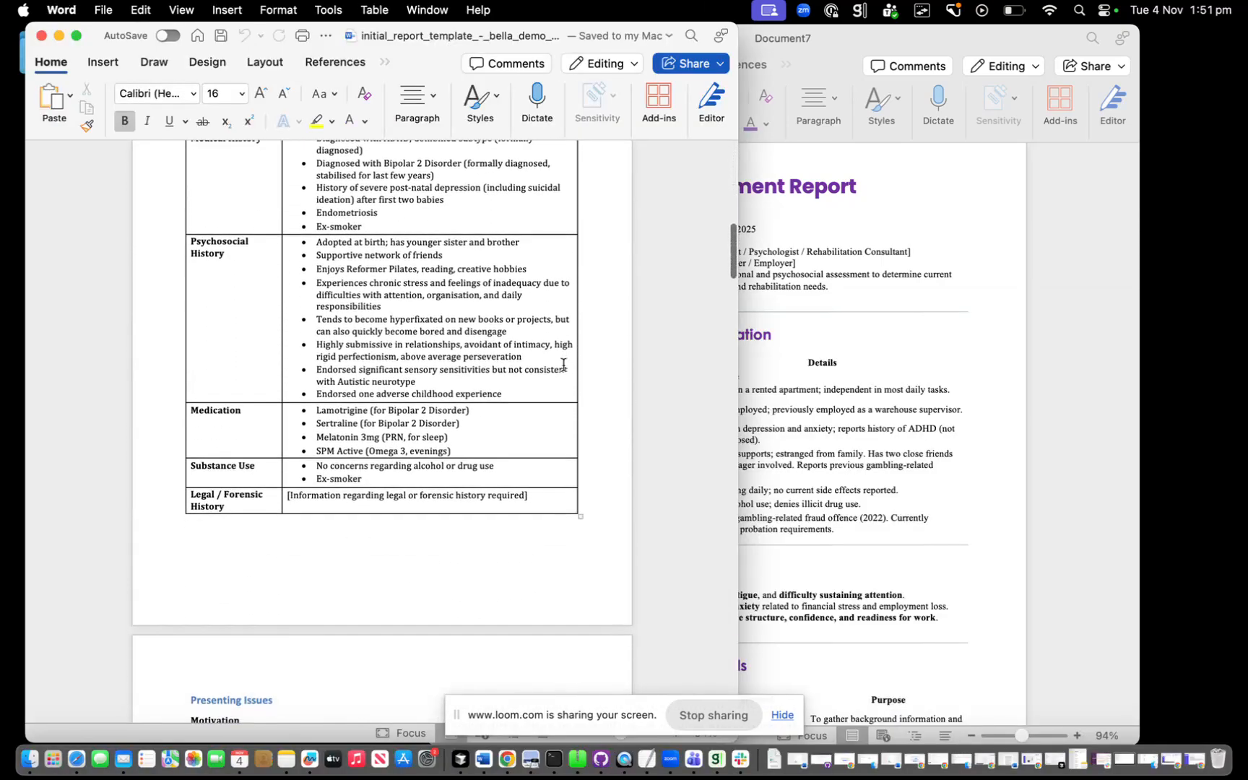
click(914, 392)
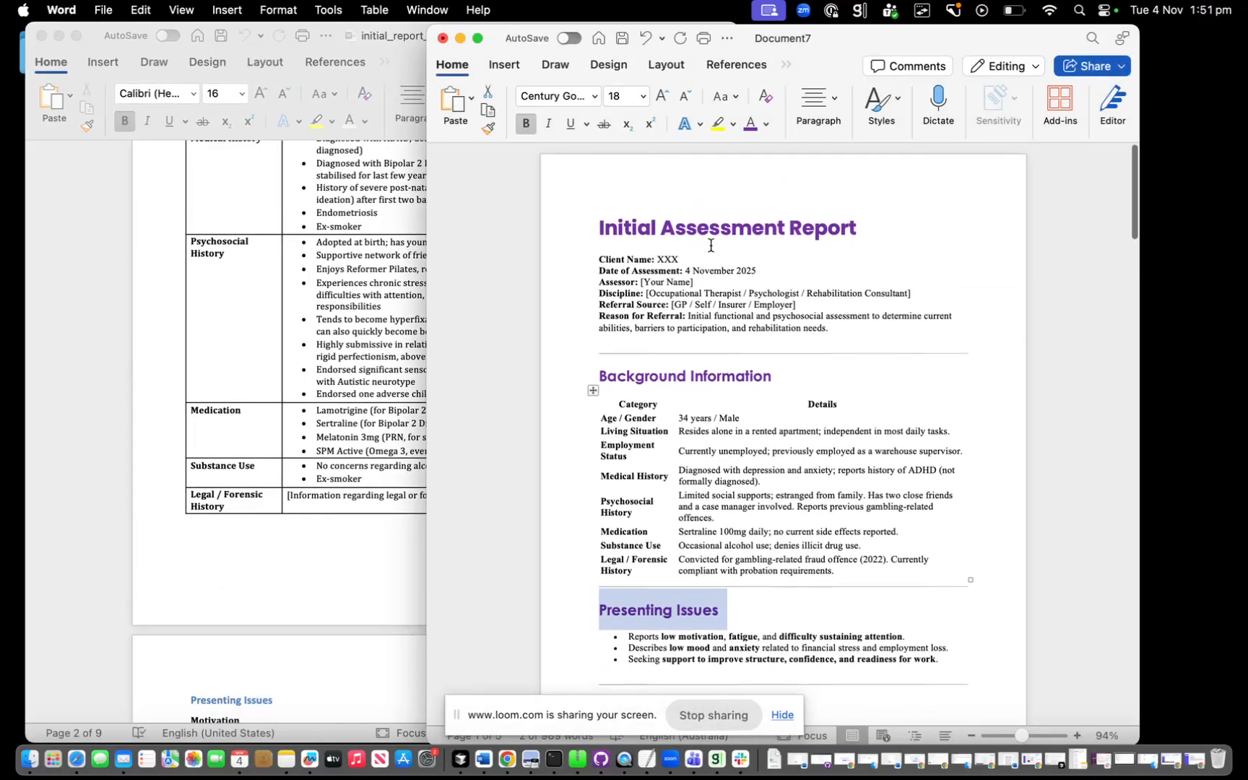
drag(630, 228, 836, 237)
drag(926, 42, 975, 34)
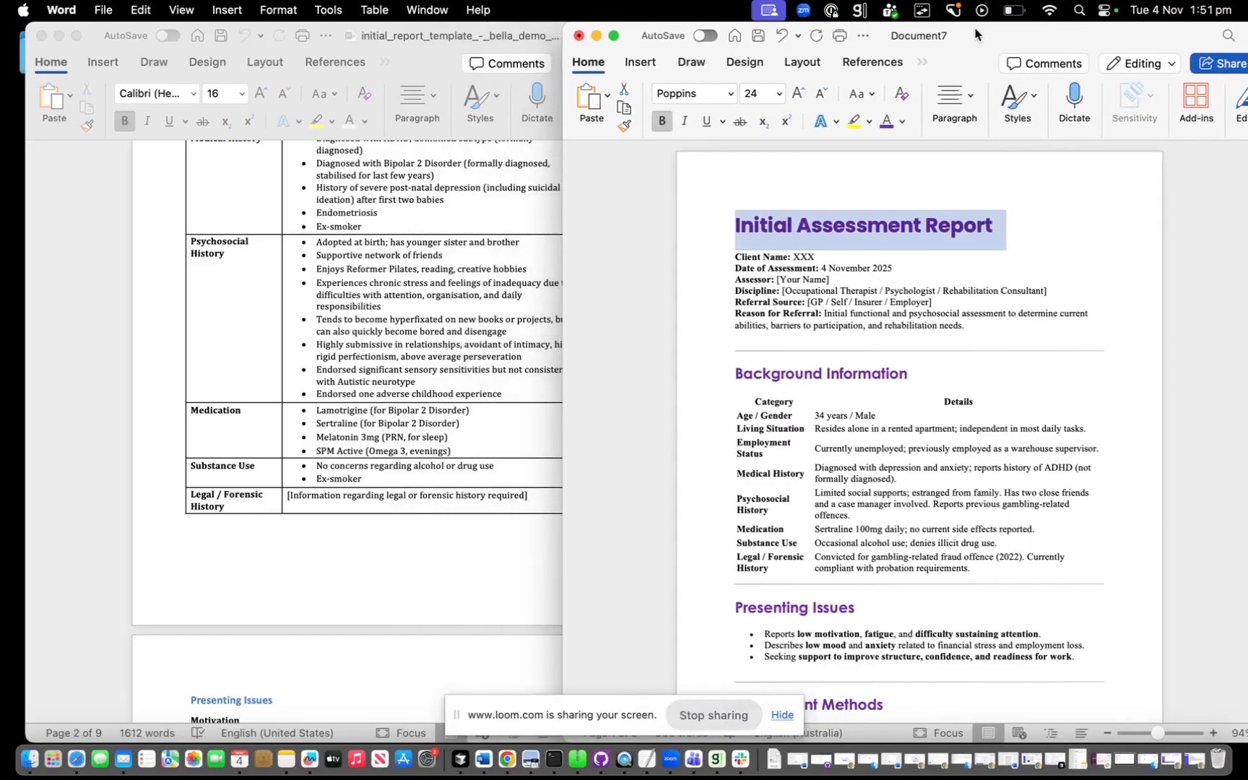
click(552, 302)
scroll(505, 289, up, 15)
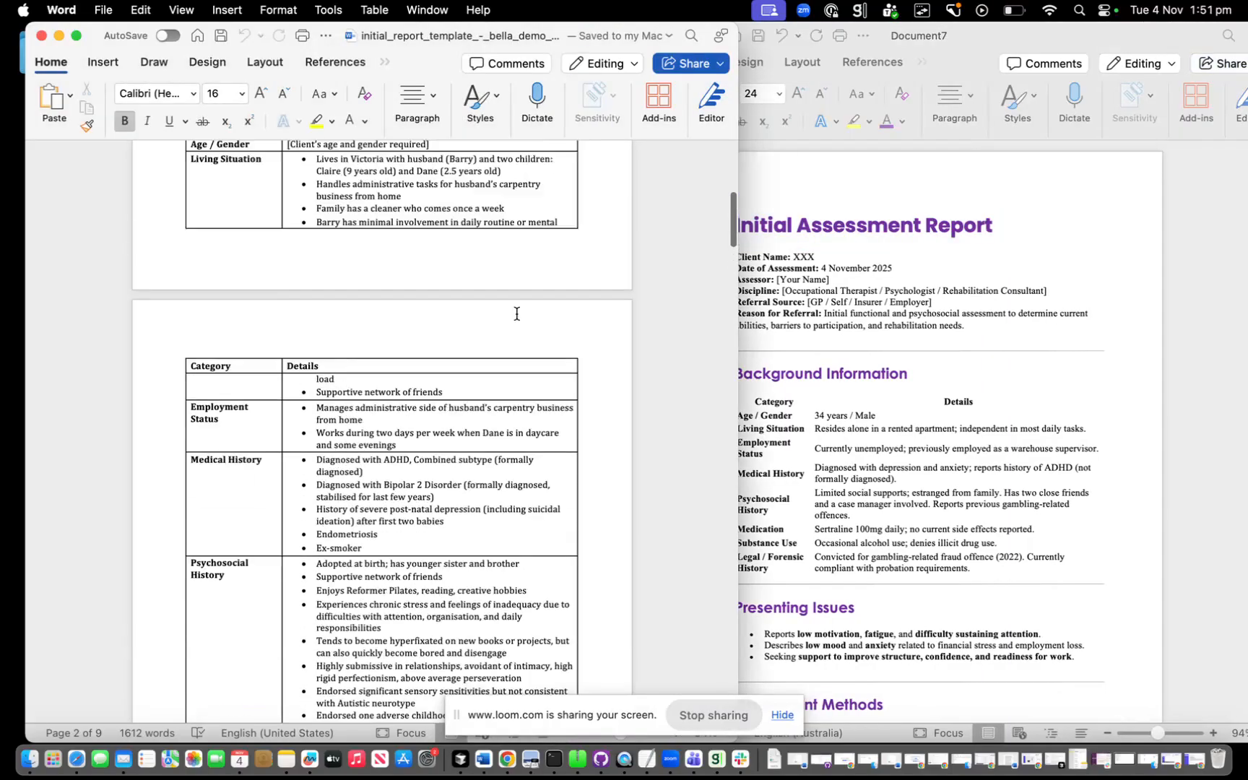
Compare the title and client details of the exported report with the title formatting in Document7
triple_click(367, 246)
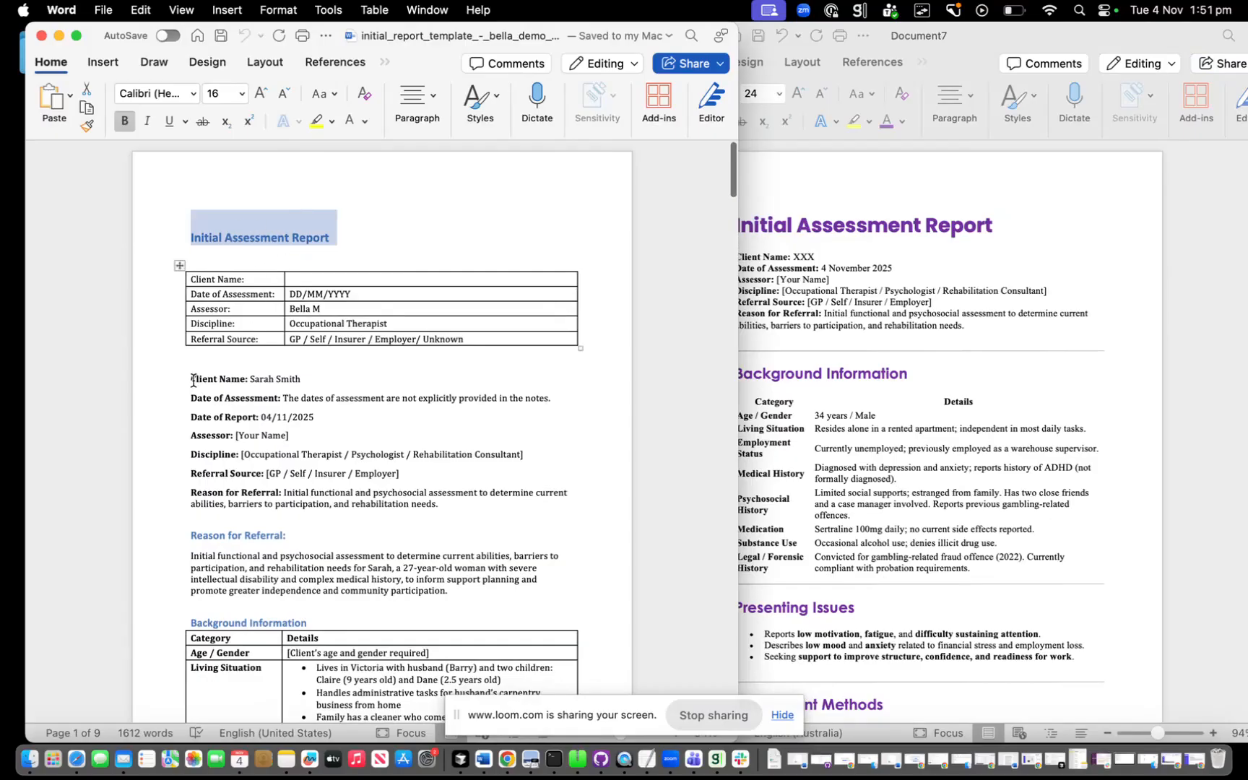
drag(193, 380, 281, 380)
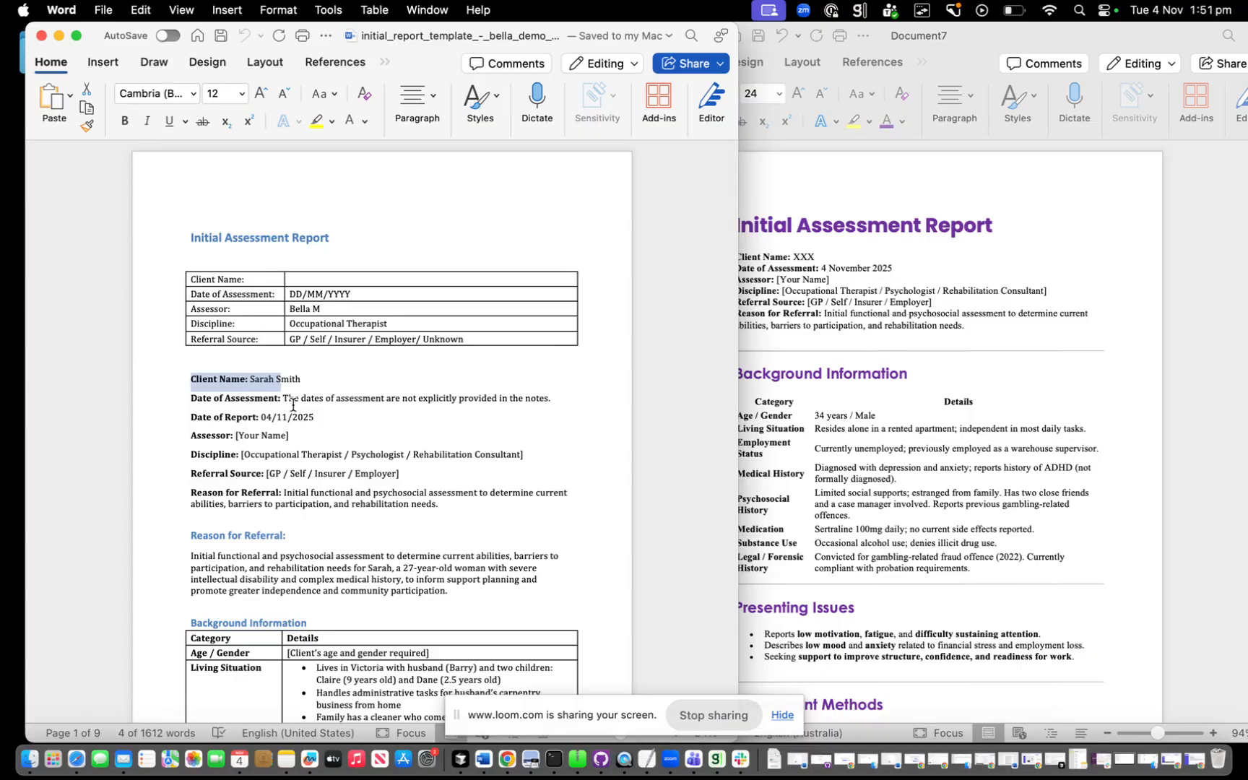
click(296, 402)
click(972, 313)
drag(1002, 229, 767, 224)
click(762, 225)
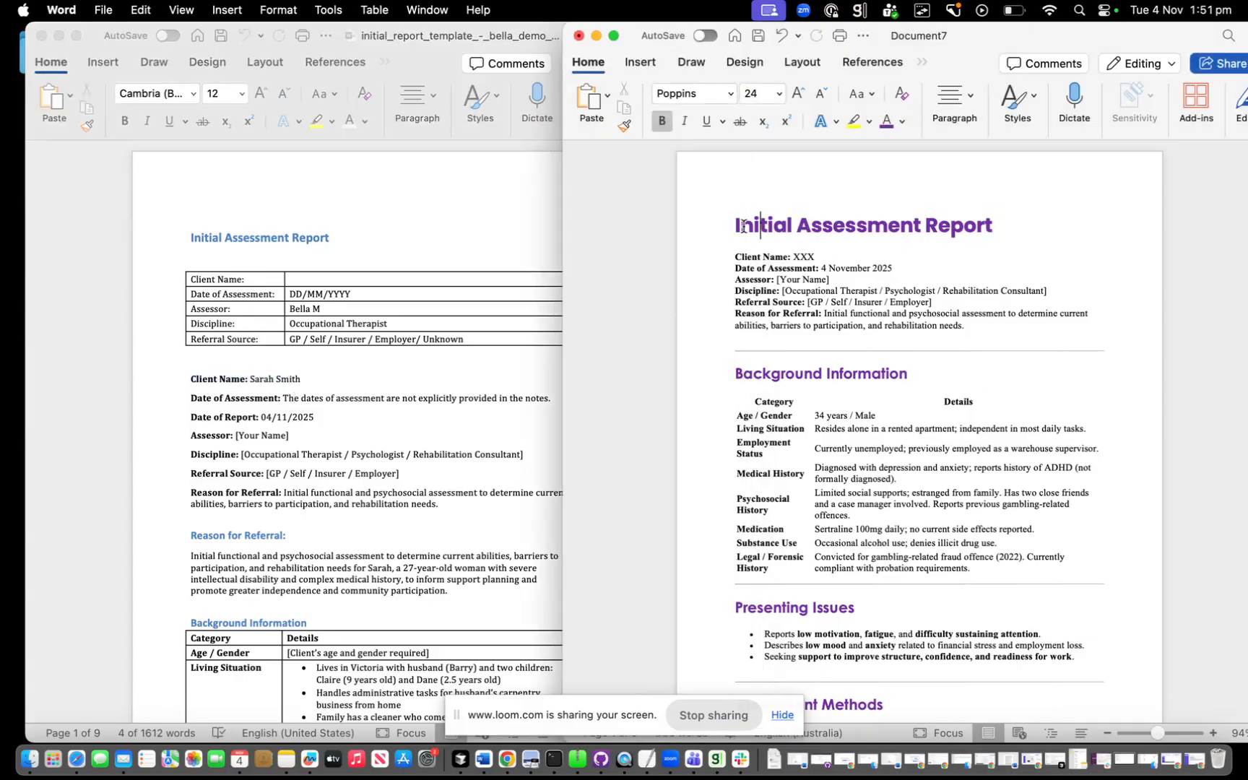
click(719, 228)
Move and widen the Document7 window, and insert two blank lines above the Initial Assessment Report title
drag(970, 38, 760, 37)
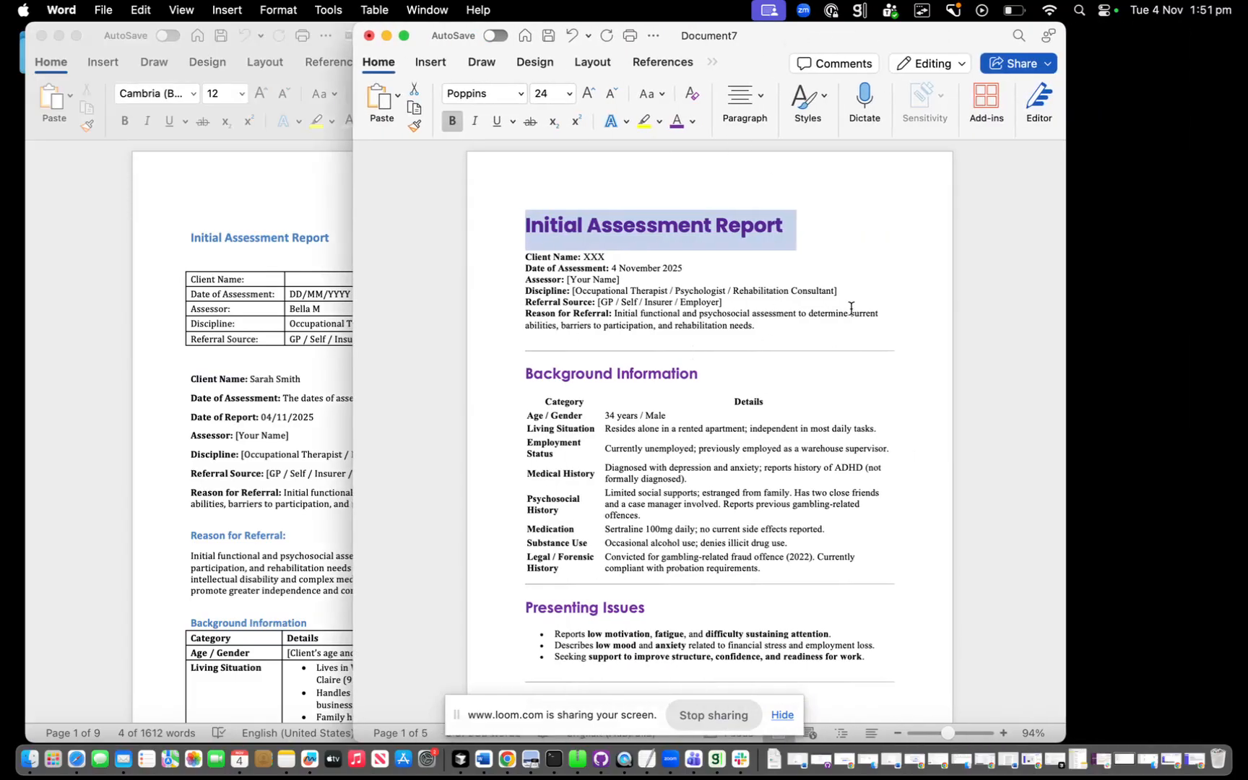
drag(1064, 193, 1230, 194)
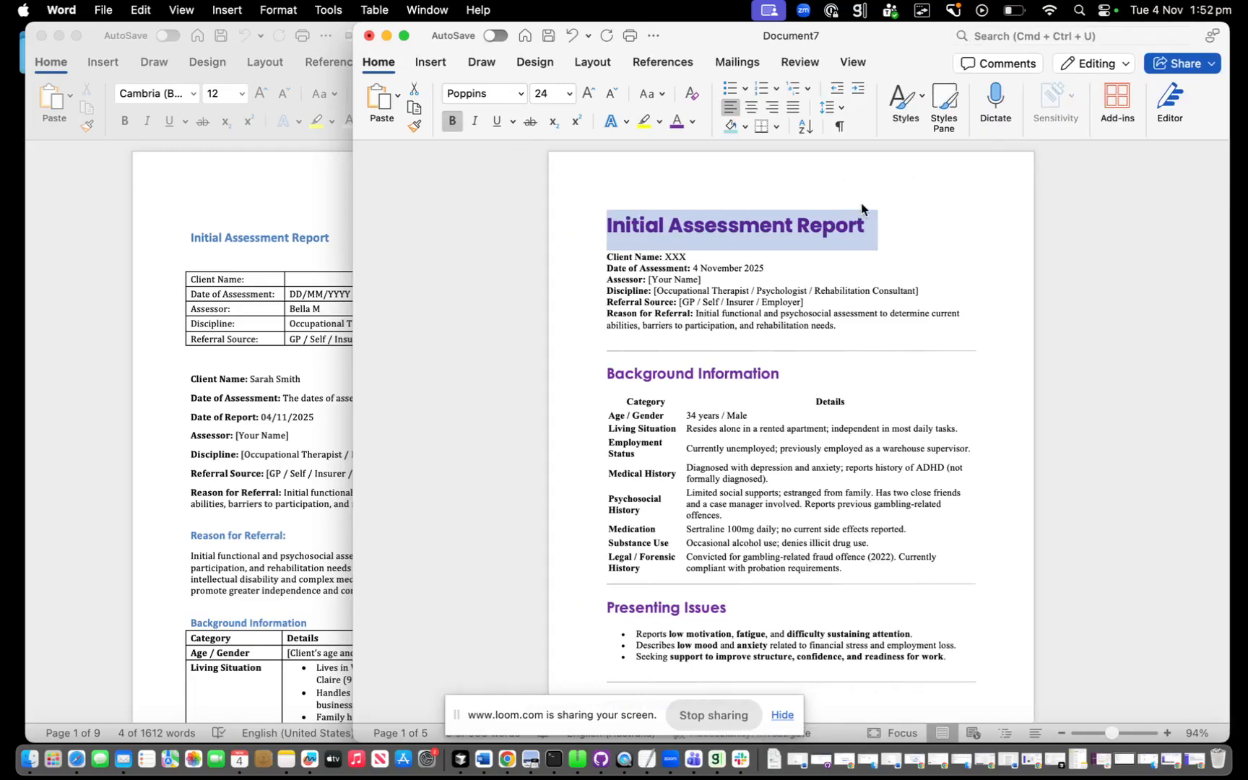
click(608, 225)
key(Return)
key(Return)
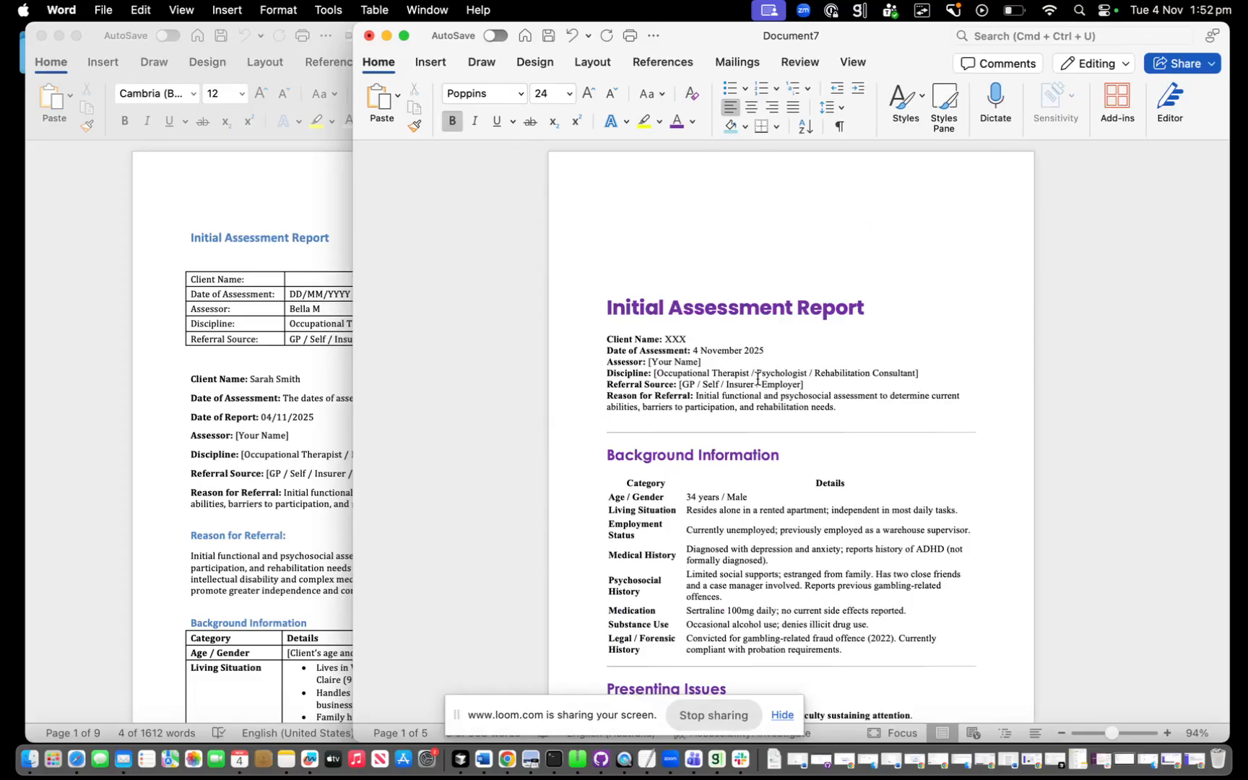
Update the Heading 1 style in Document7 to match the formatting of the Initial Assessment Report title
triple_click(873, 307)
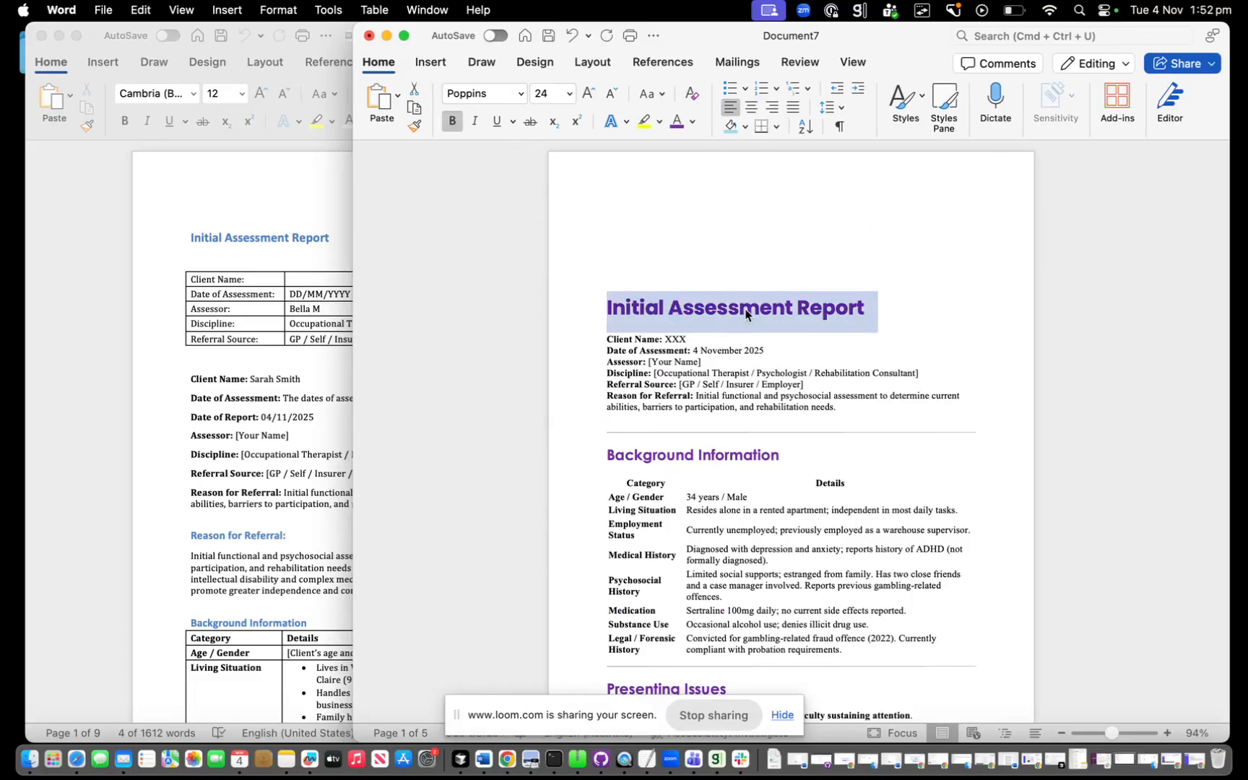
click(945, 99)
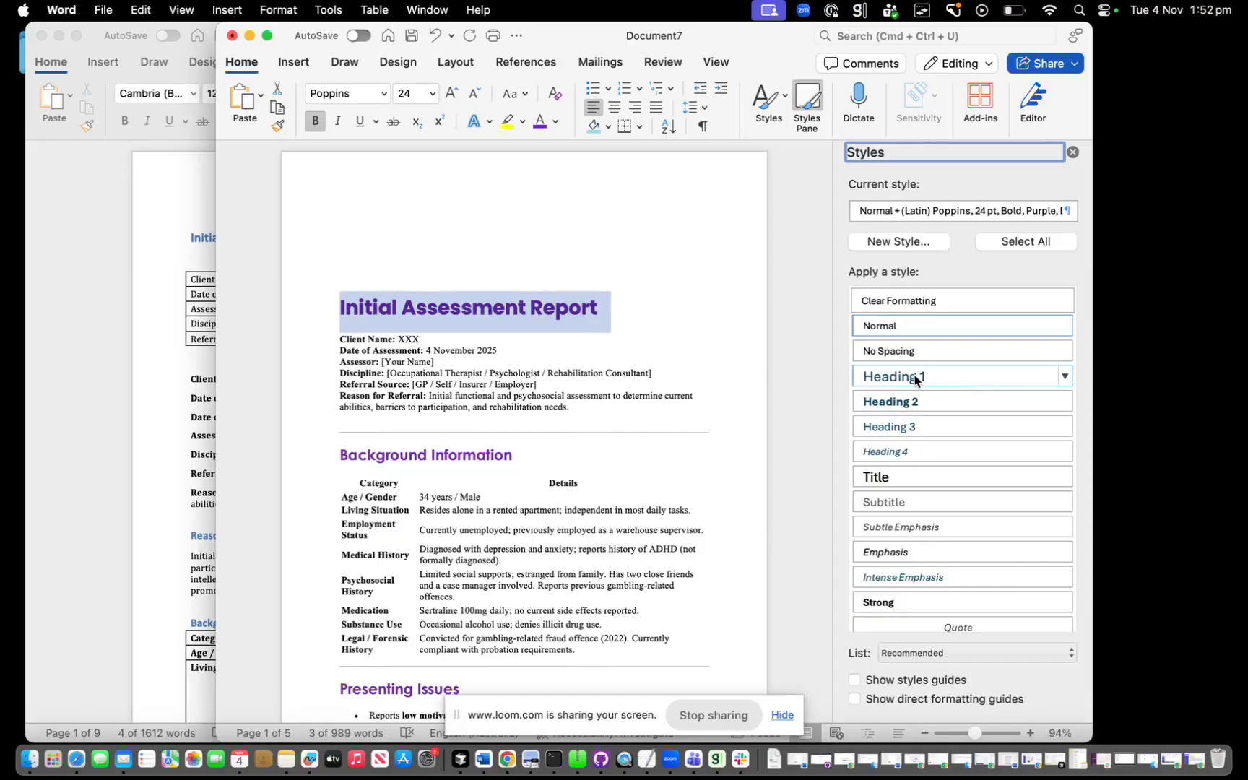
mouse_move(906, 382)
click(182, 396)
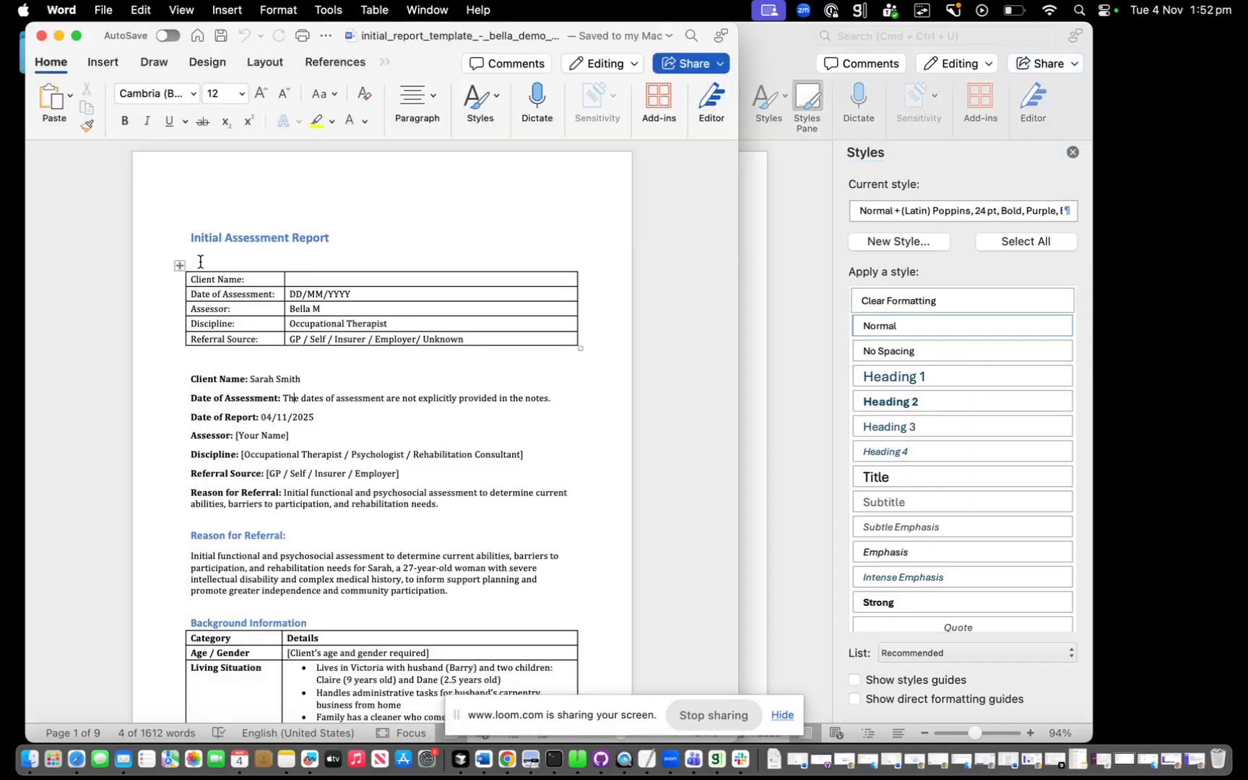
drag(189, 238, 361, 246)
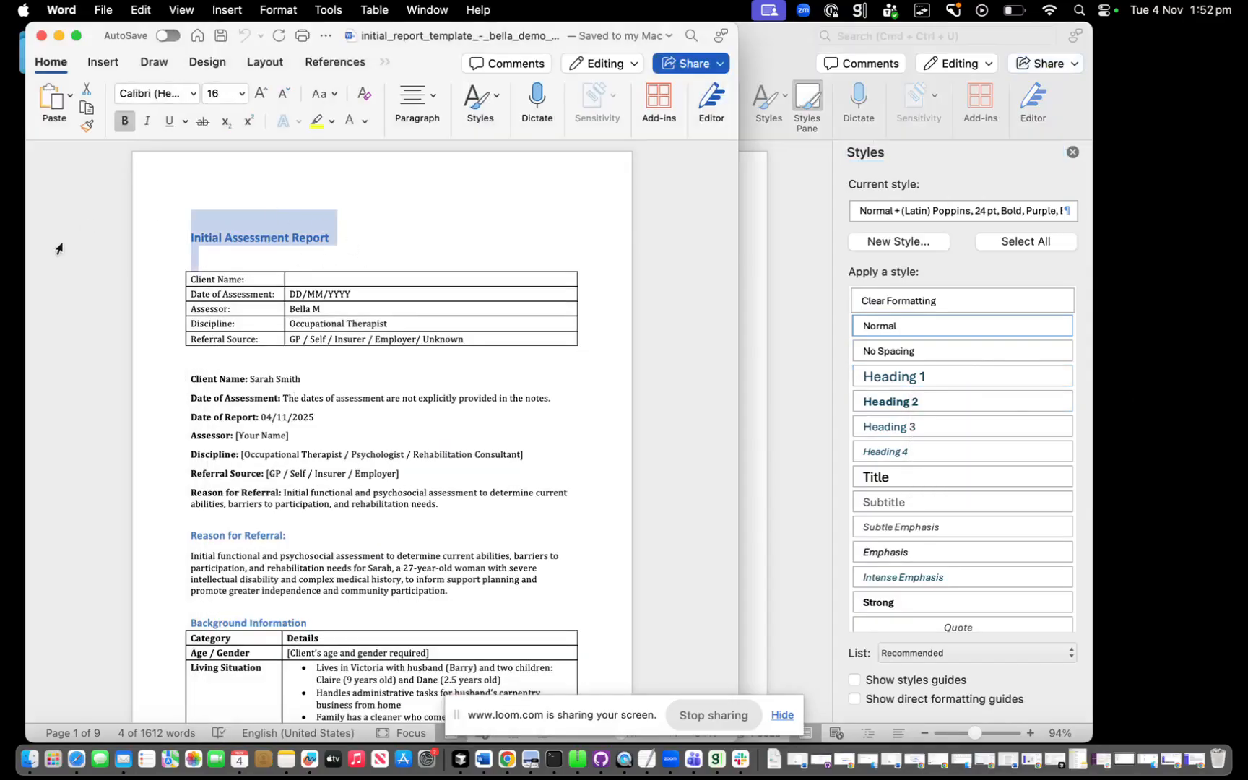
click(546, 259)
click(806, 329)
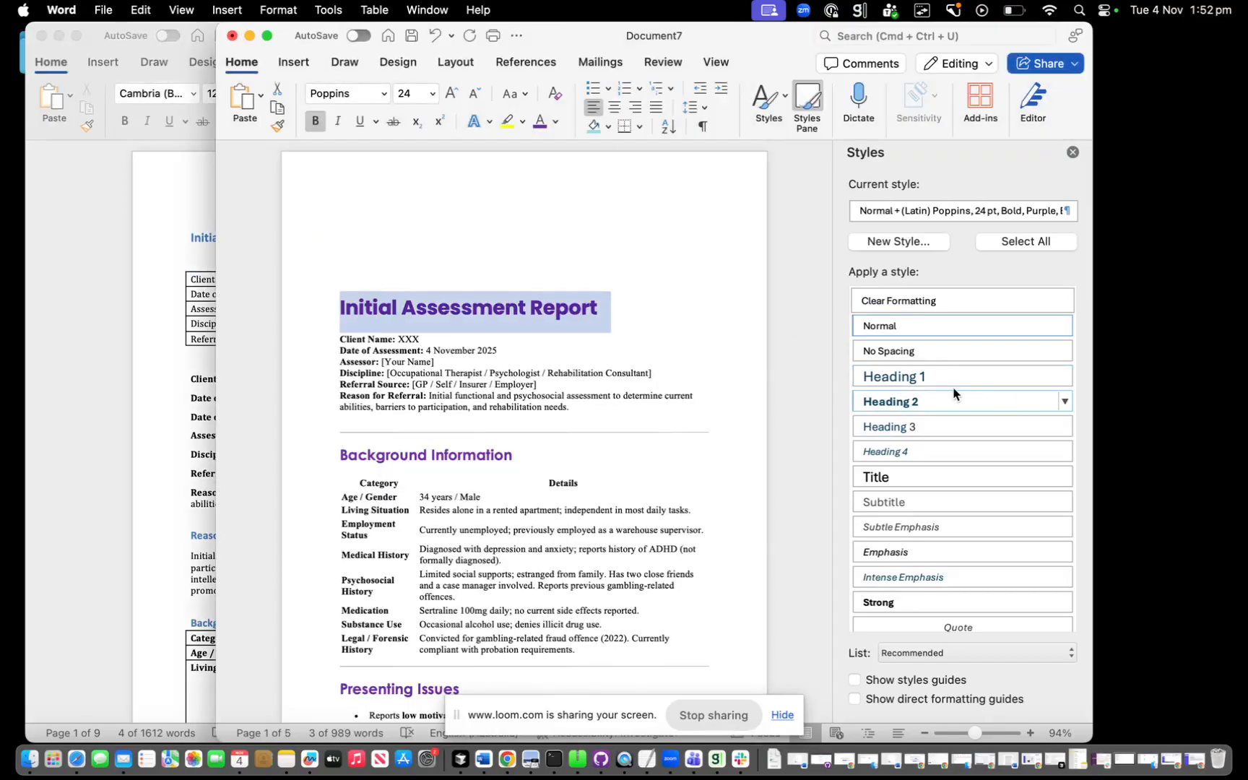
click(1065, 377)
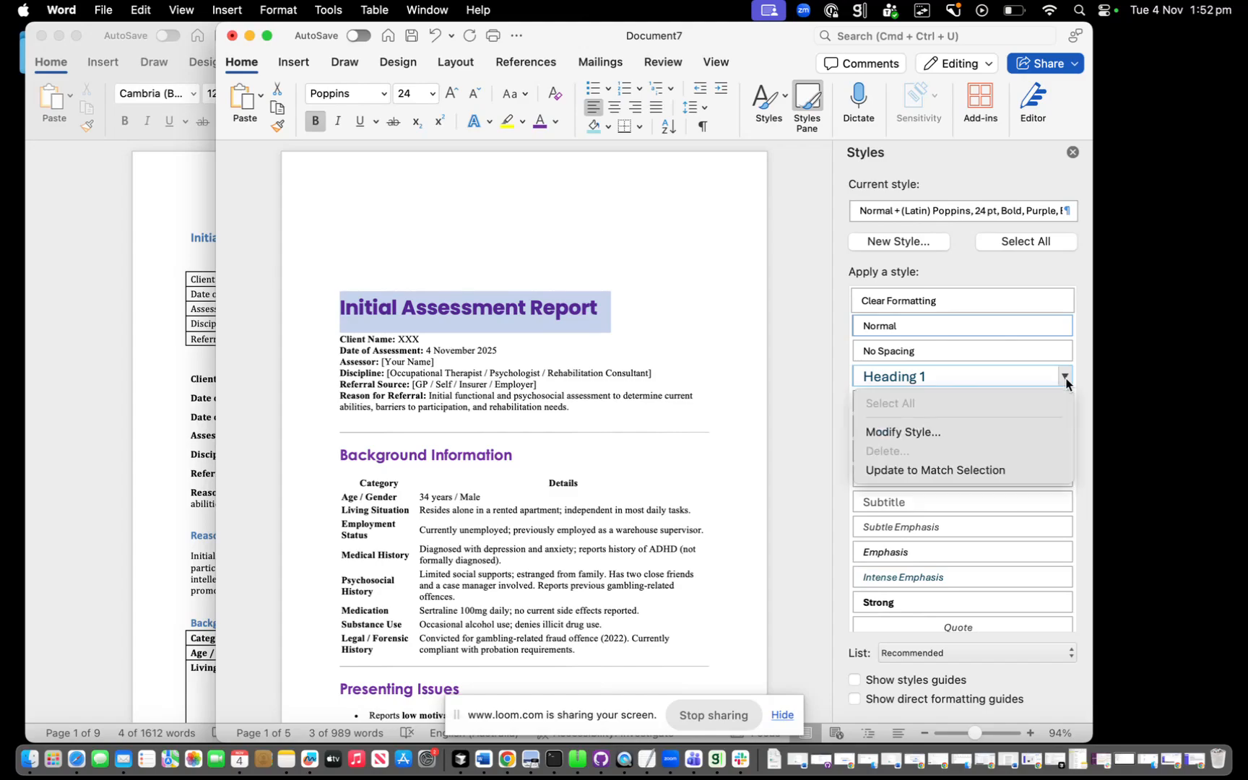
click(956, 473)
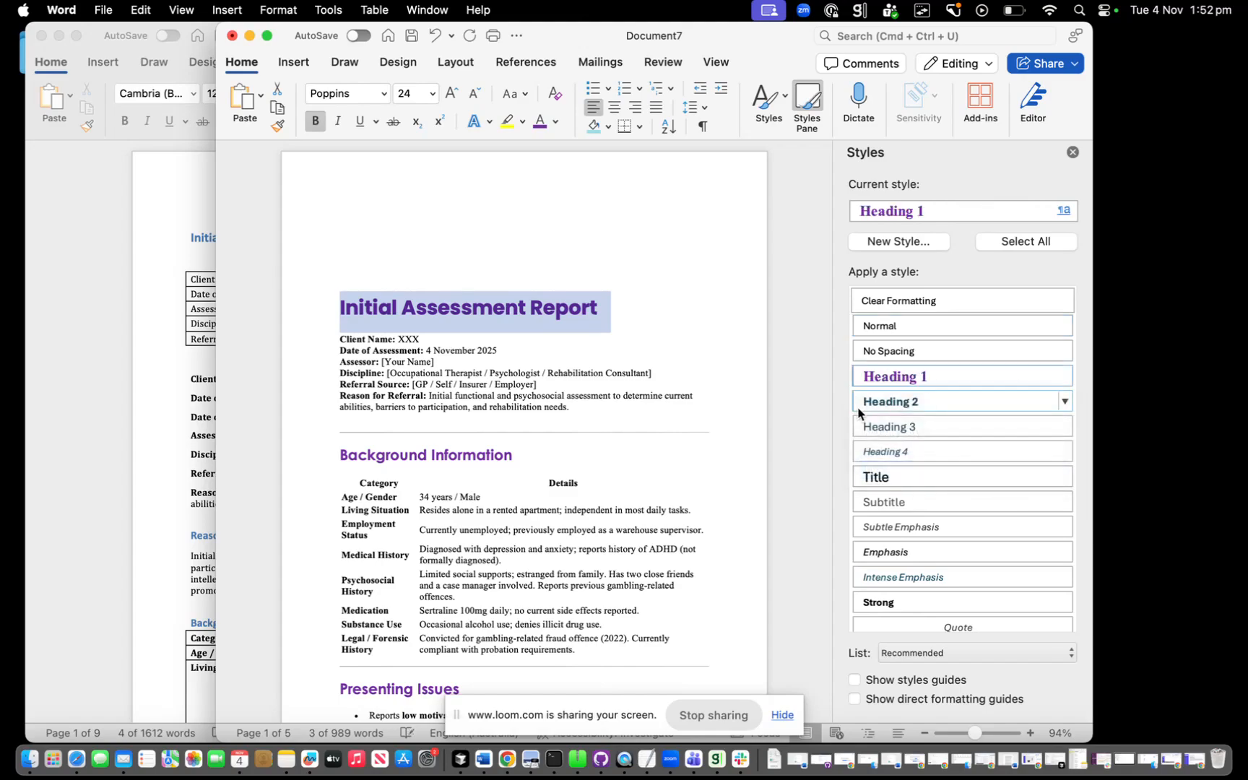
Update the Heading 2 style in Document7 to match the formatting of the Background Information heading
scroll(520, 361, down, 3)
click(340, 362)
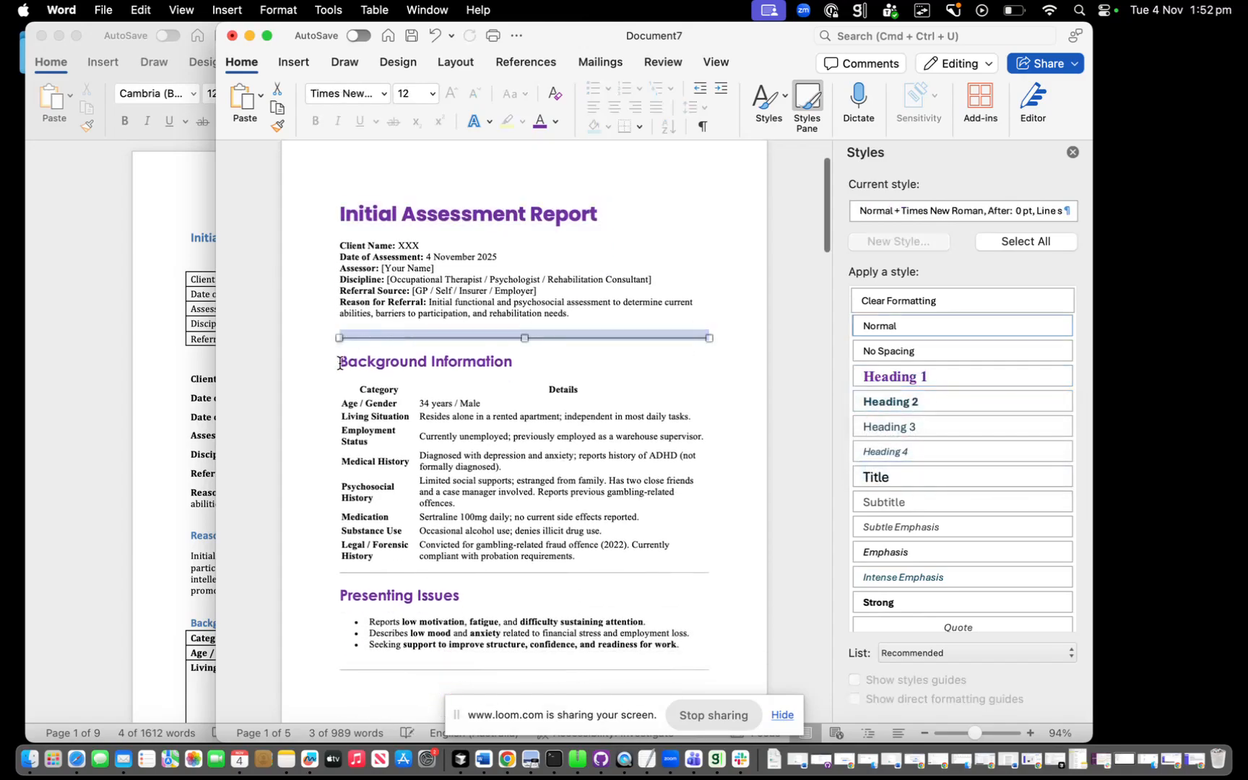
triple_click(574, 369)
click(1064, 402)
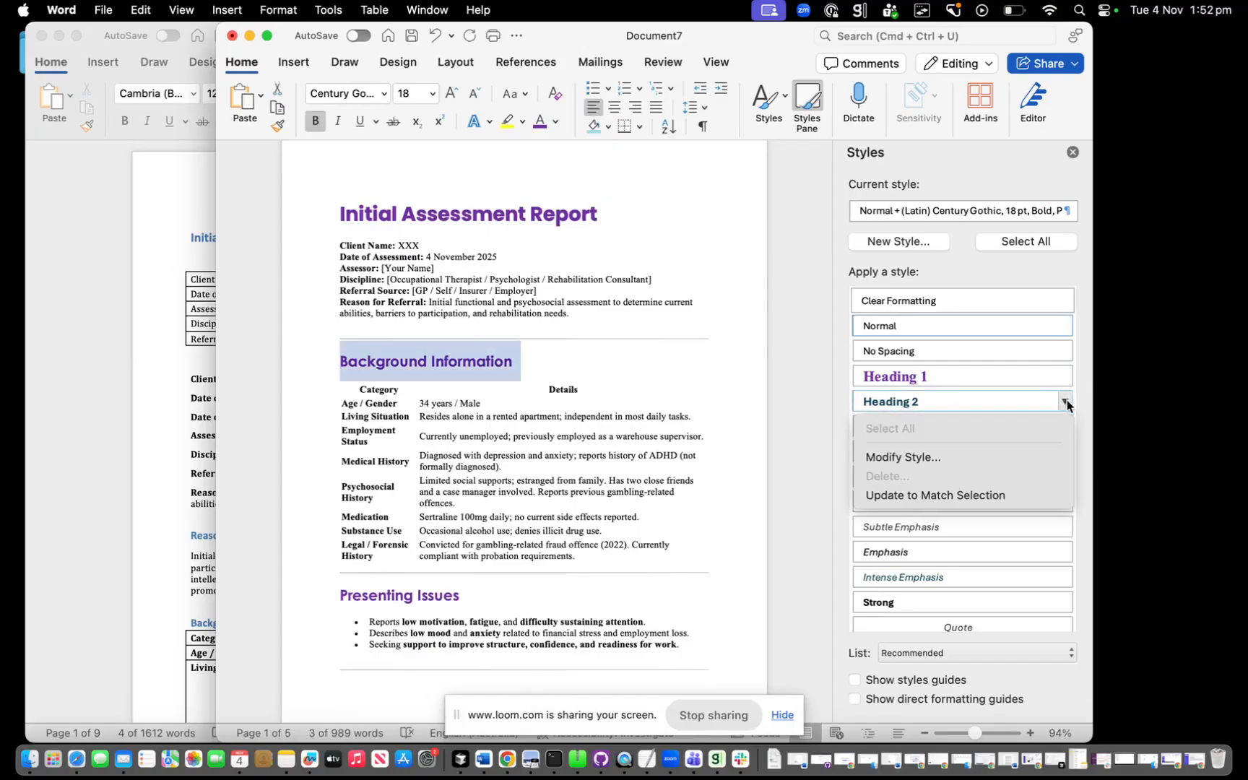
click(985, 495)
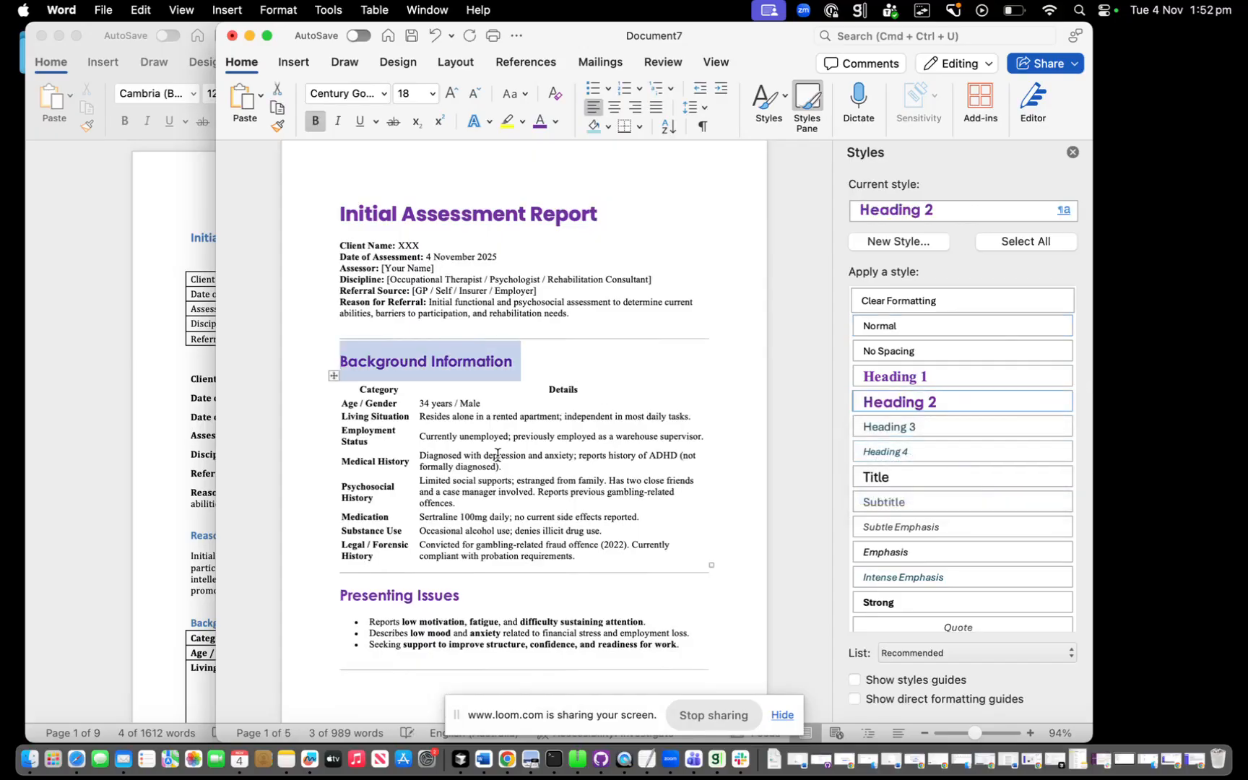
scroll(416, 497, down, 3)
triple_click(338, 471)
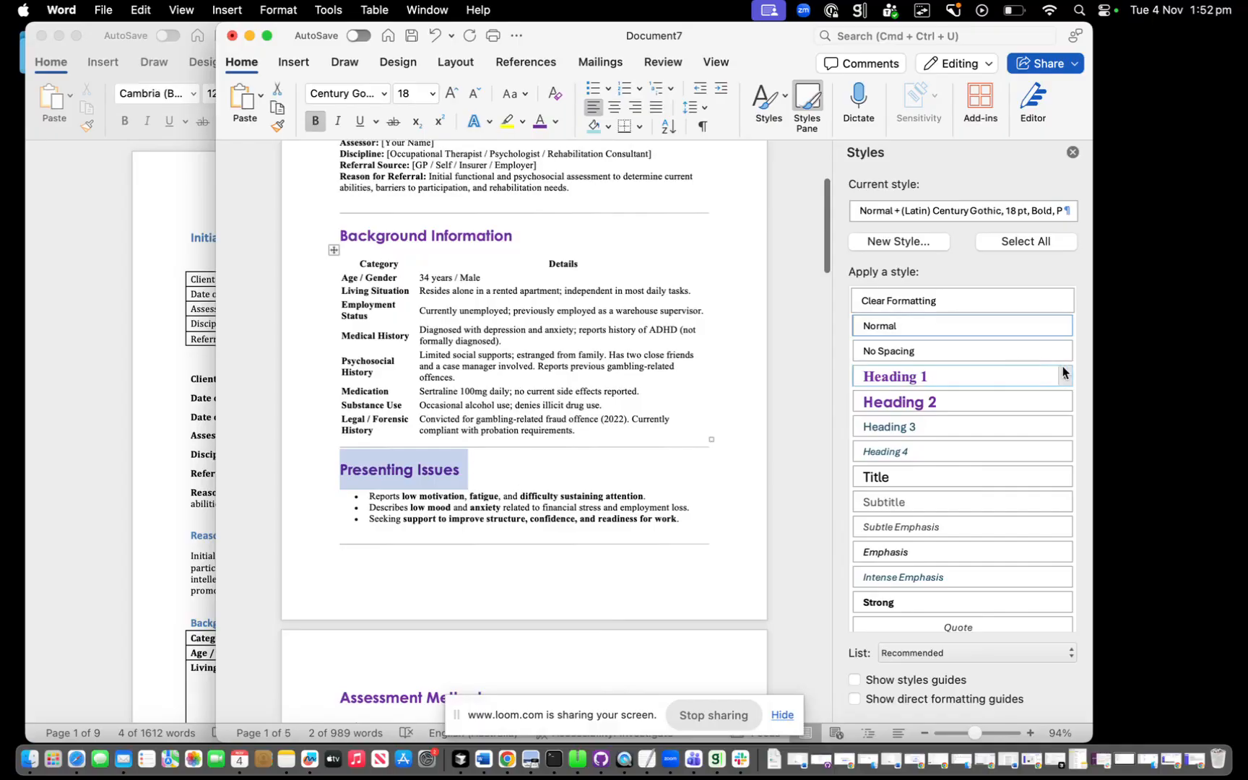
click(330, 247)
scroll(330, 249, up, 3)
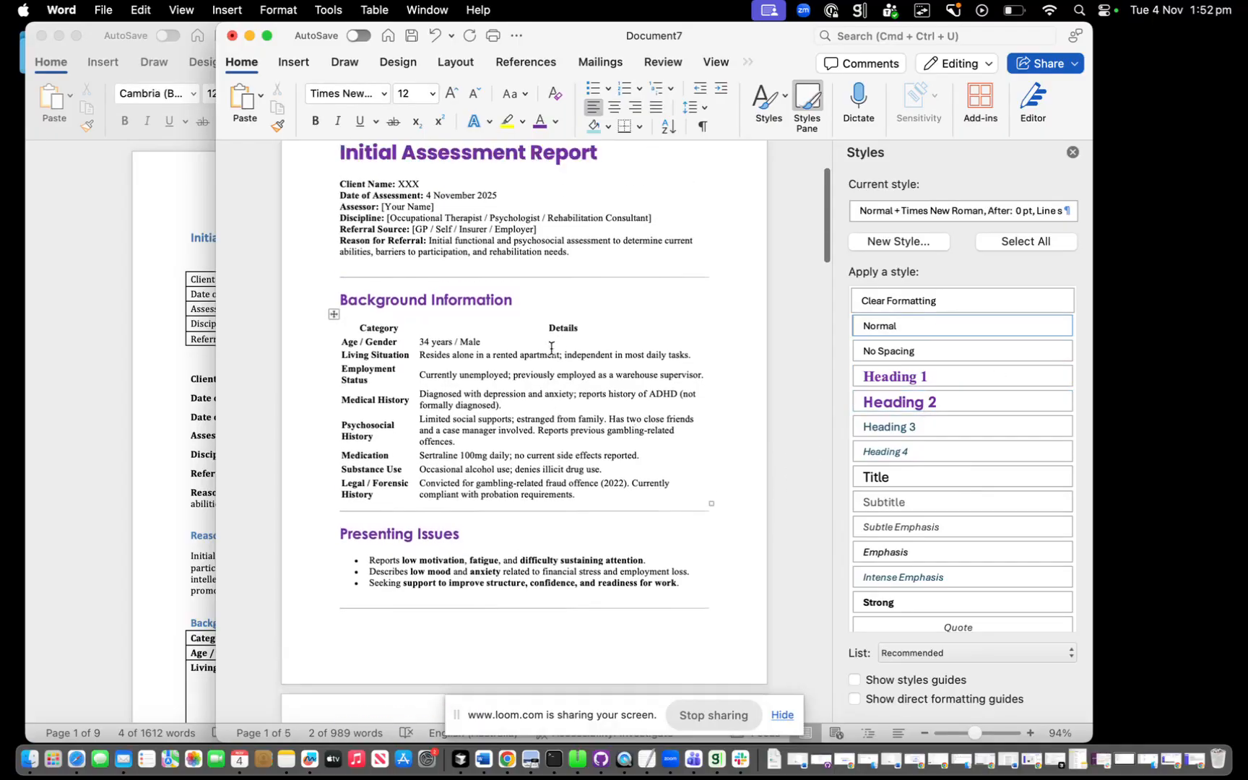
Replace the contents of Document7 with the full exported report so it takes on the updated heading styles
click(173, 370)
click(226, 379)
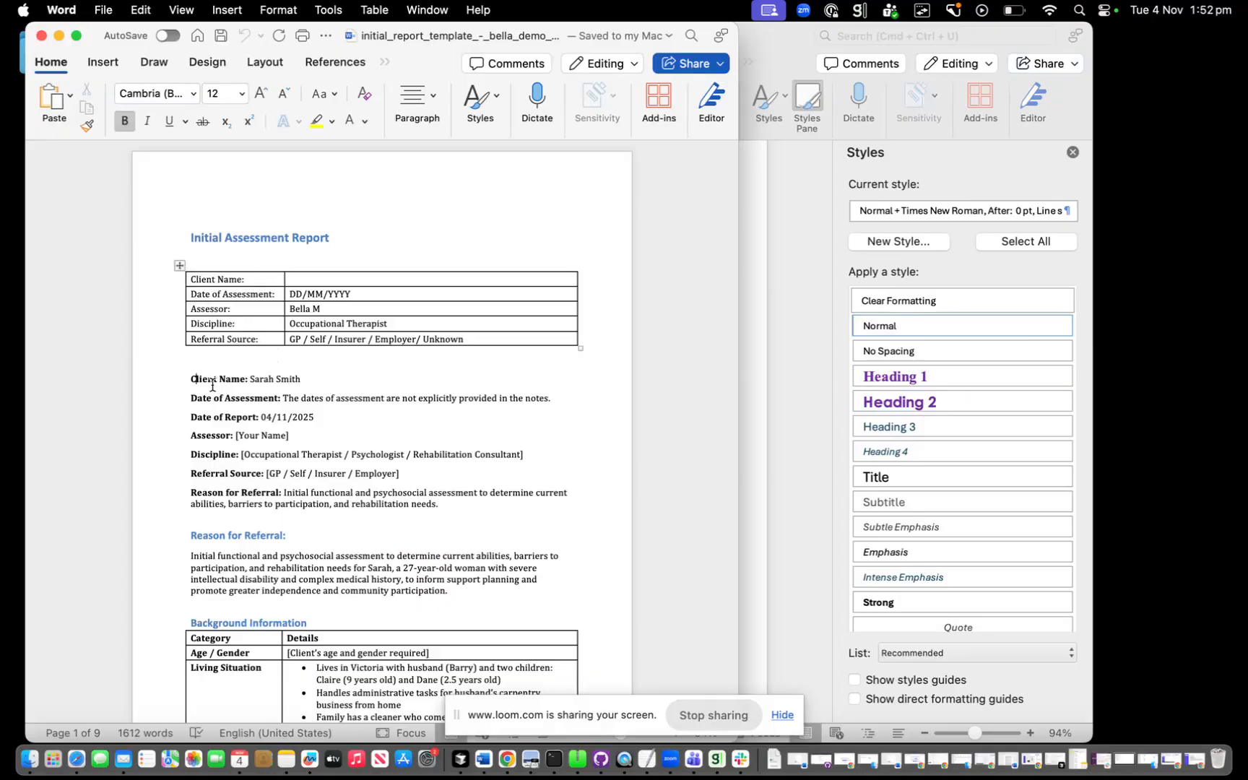
click(810, 352)
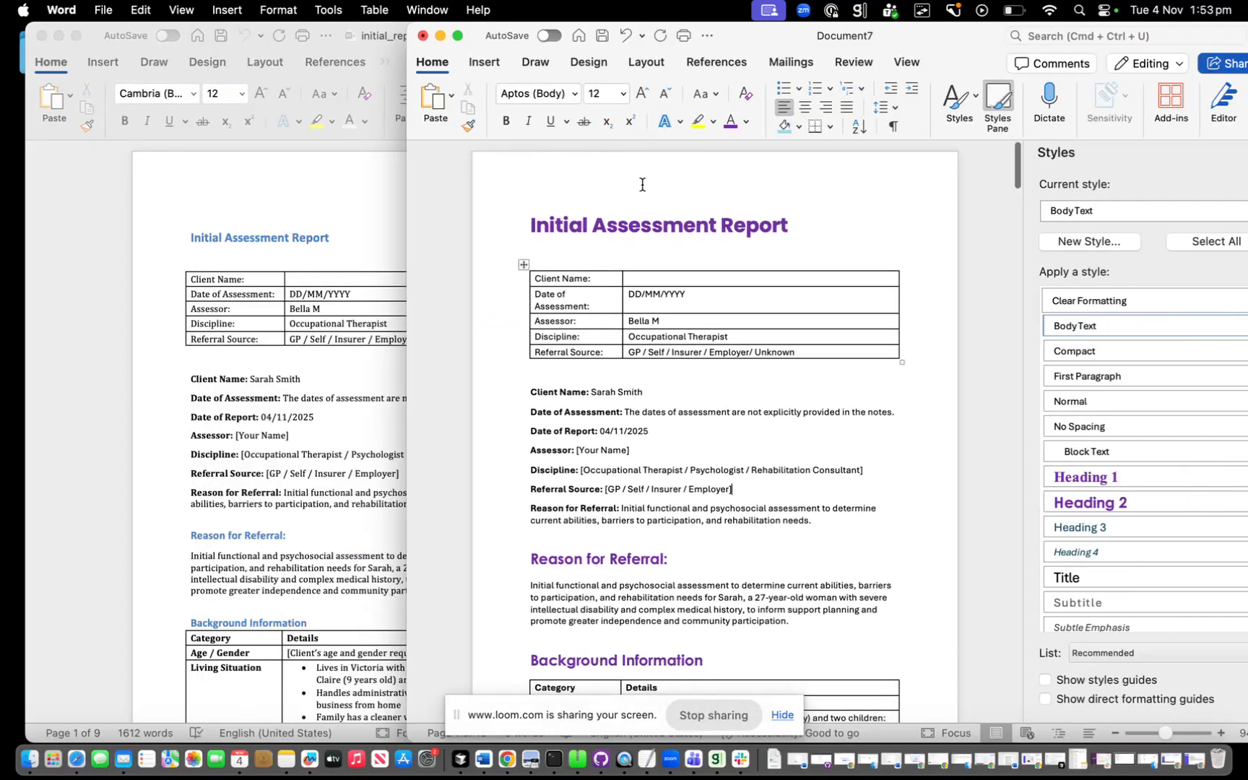
Delete all content from Document7, leaving a blank document that keeps the customised heading styles
click(537, 218)
scroll(659, 394, down, 20)
scroll(753, 525, down, 20)
key(super+a)
key(BackSpace)
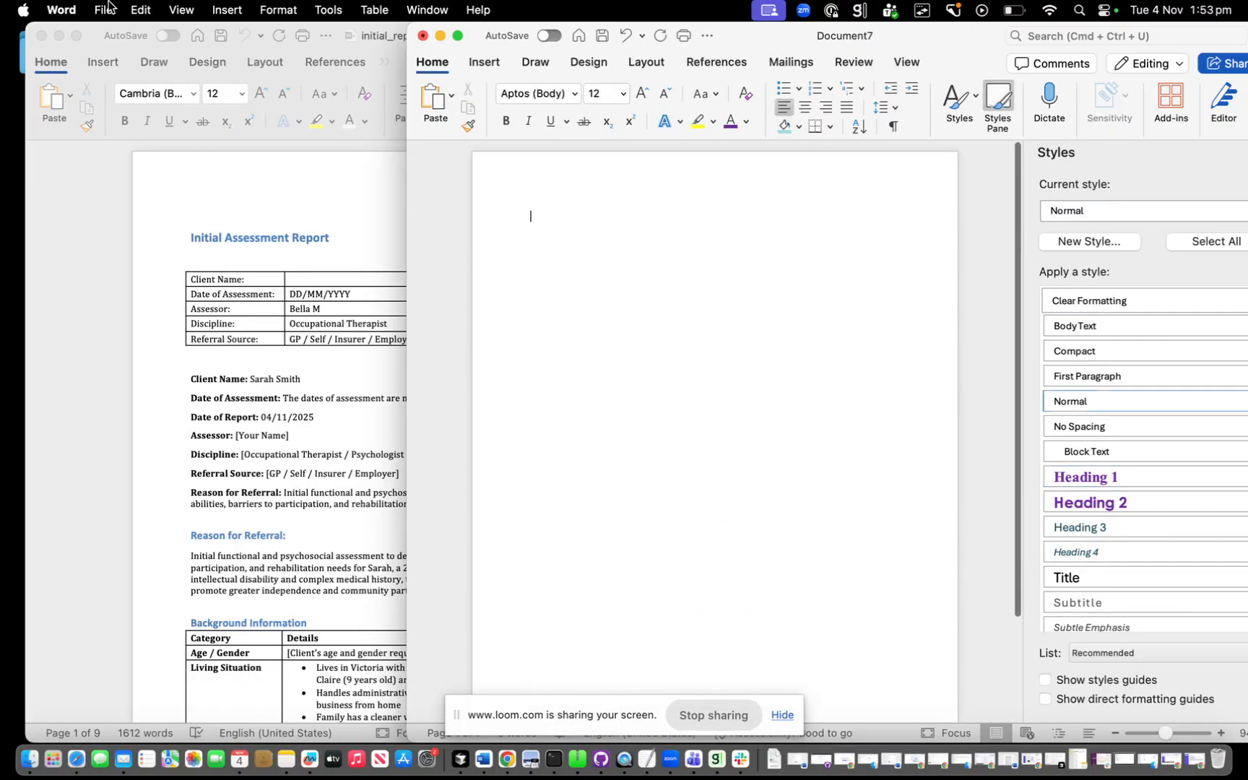
Save the blank styled document to the Desktop as "Grow Therapy Word Document Template" in Word Document (.docx) format
click(104, 9)
click(129, 159)
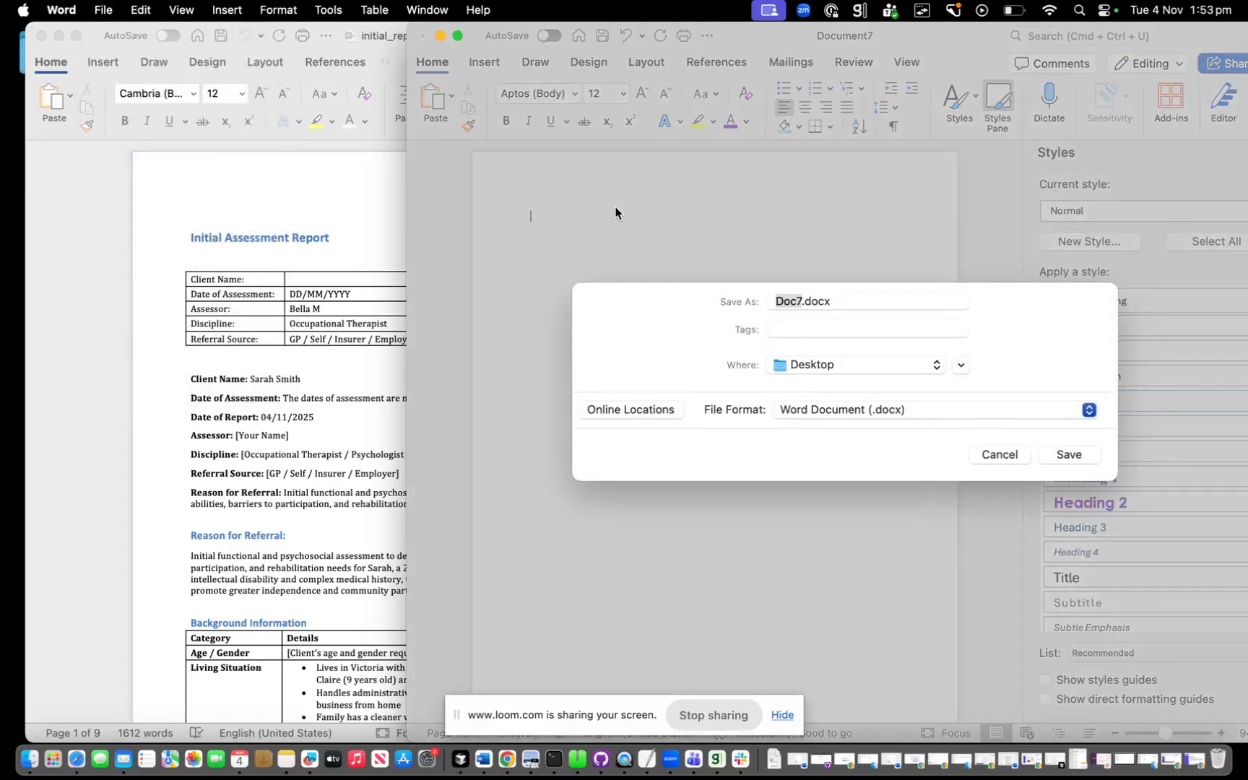
text(Grow Thera)
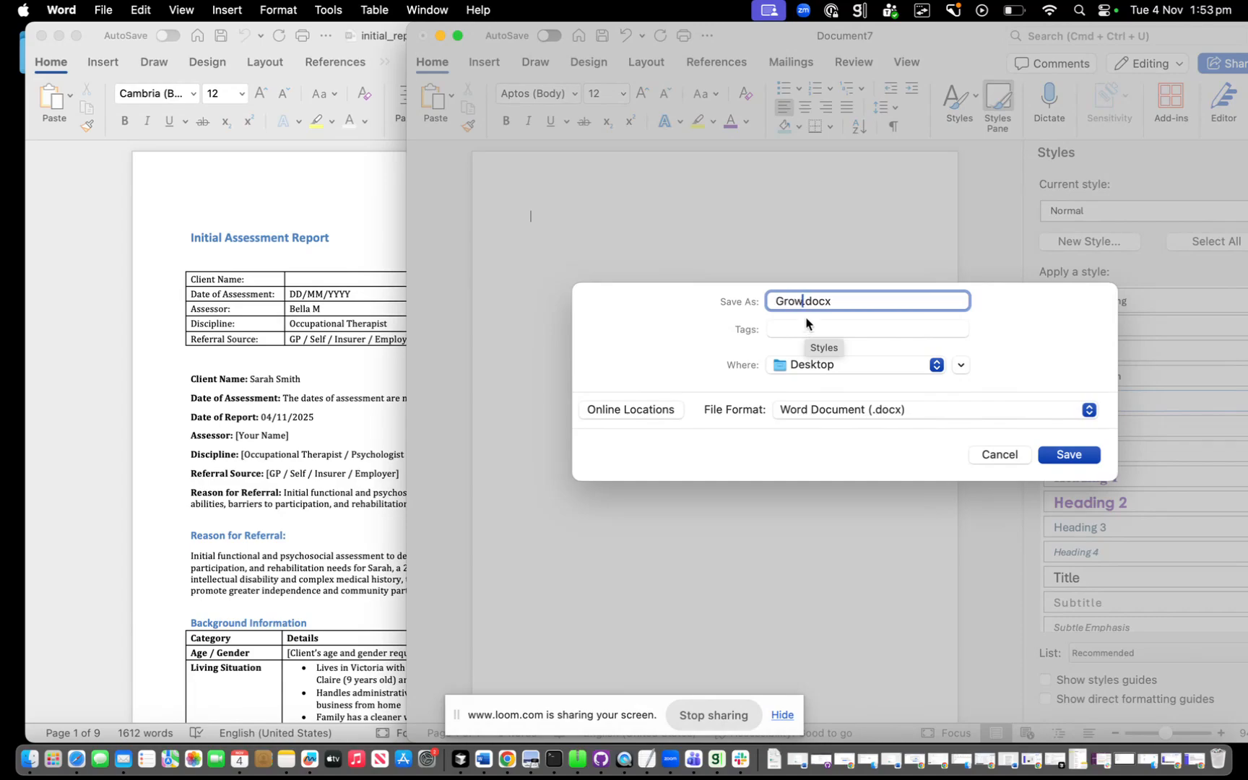
text(py Word D)
text(ocument)
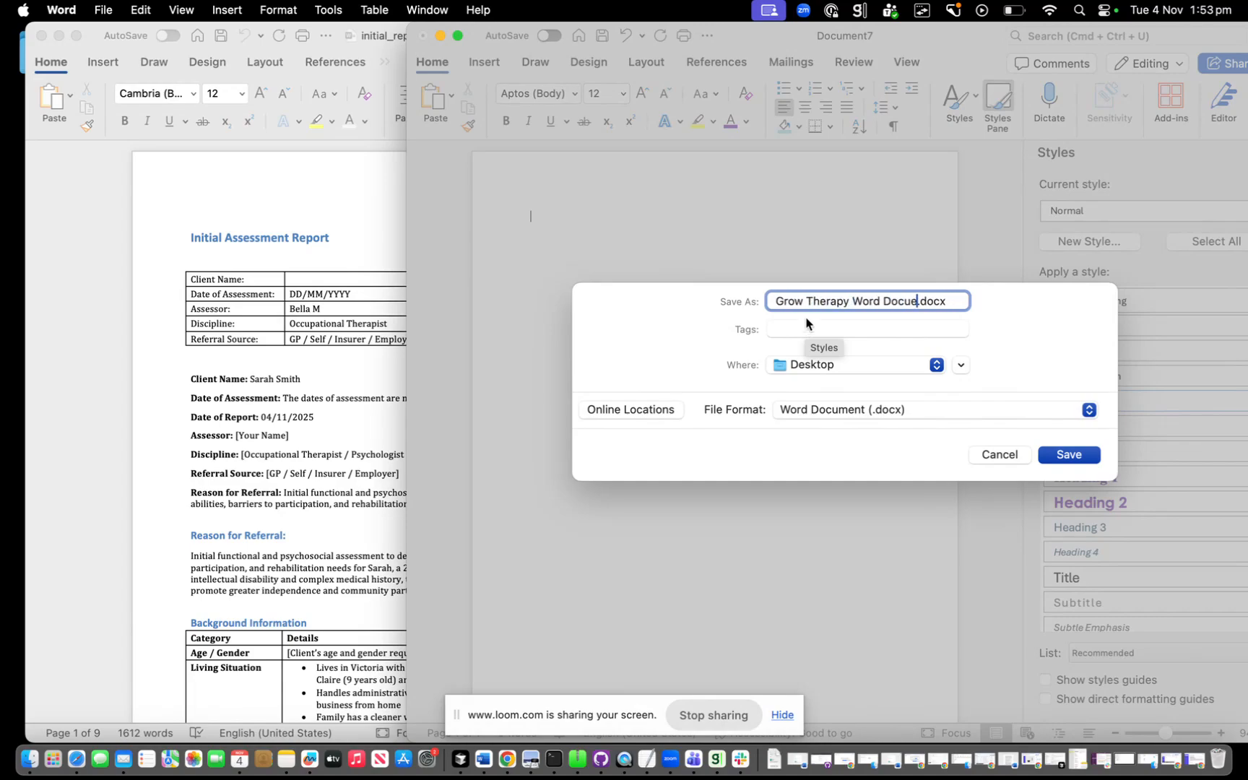
text( Templat)
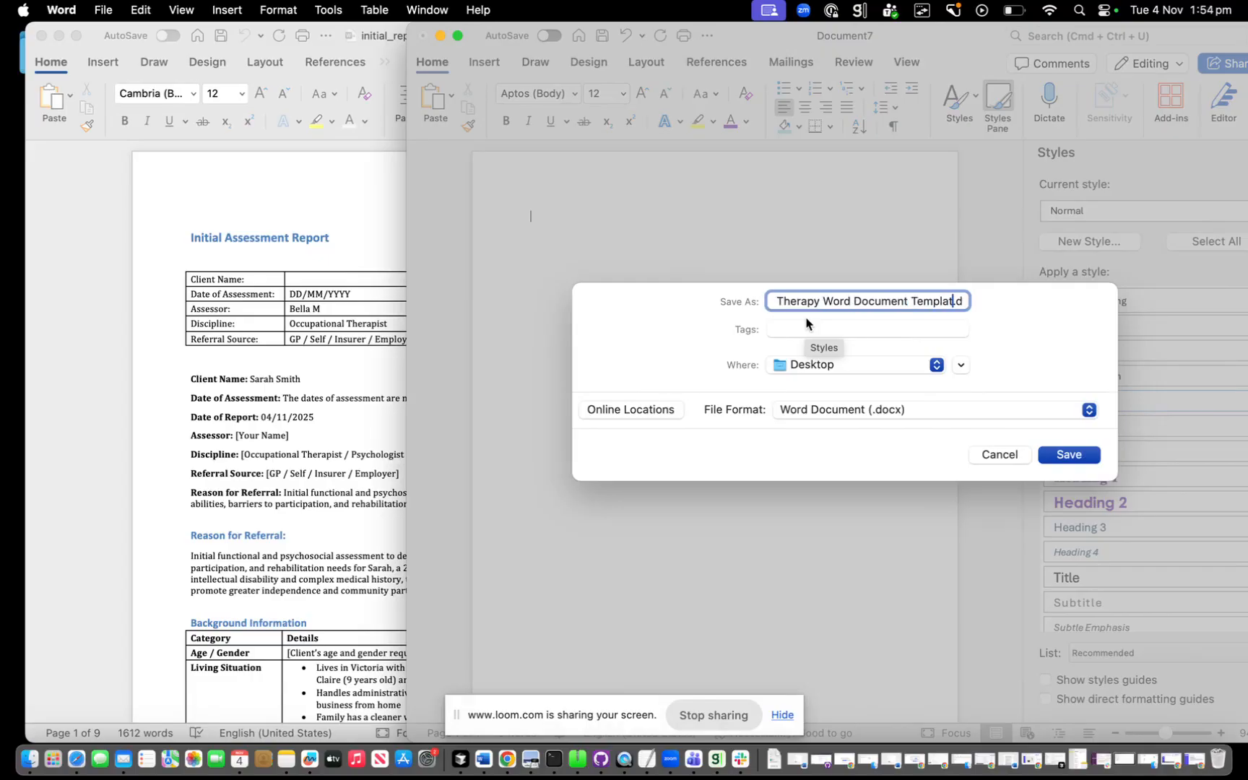
text(e)
click(1055, 458)
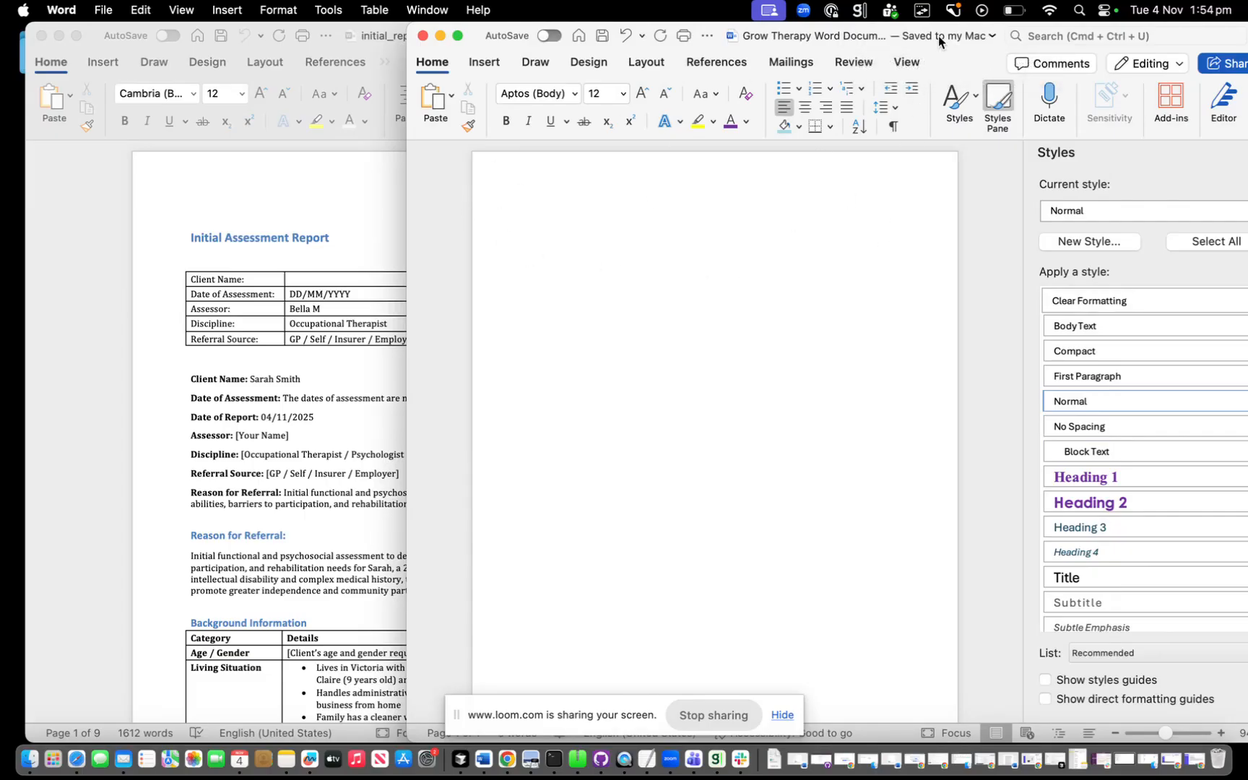
Copy the entire exported report, from its title through Plan and Next Steps, into the blank Grow Therapy Word Document Template
click(316, 228)
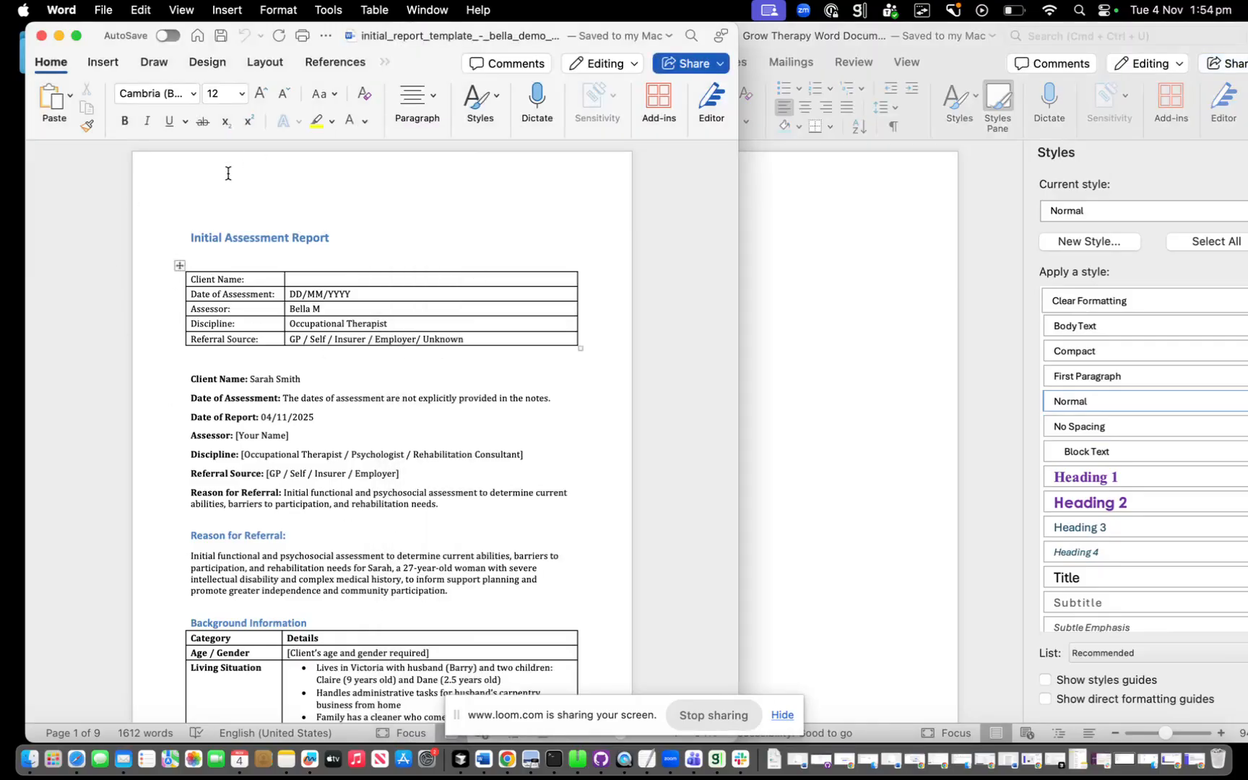
click(186, 240)
scroll(365, 408, down, 2)
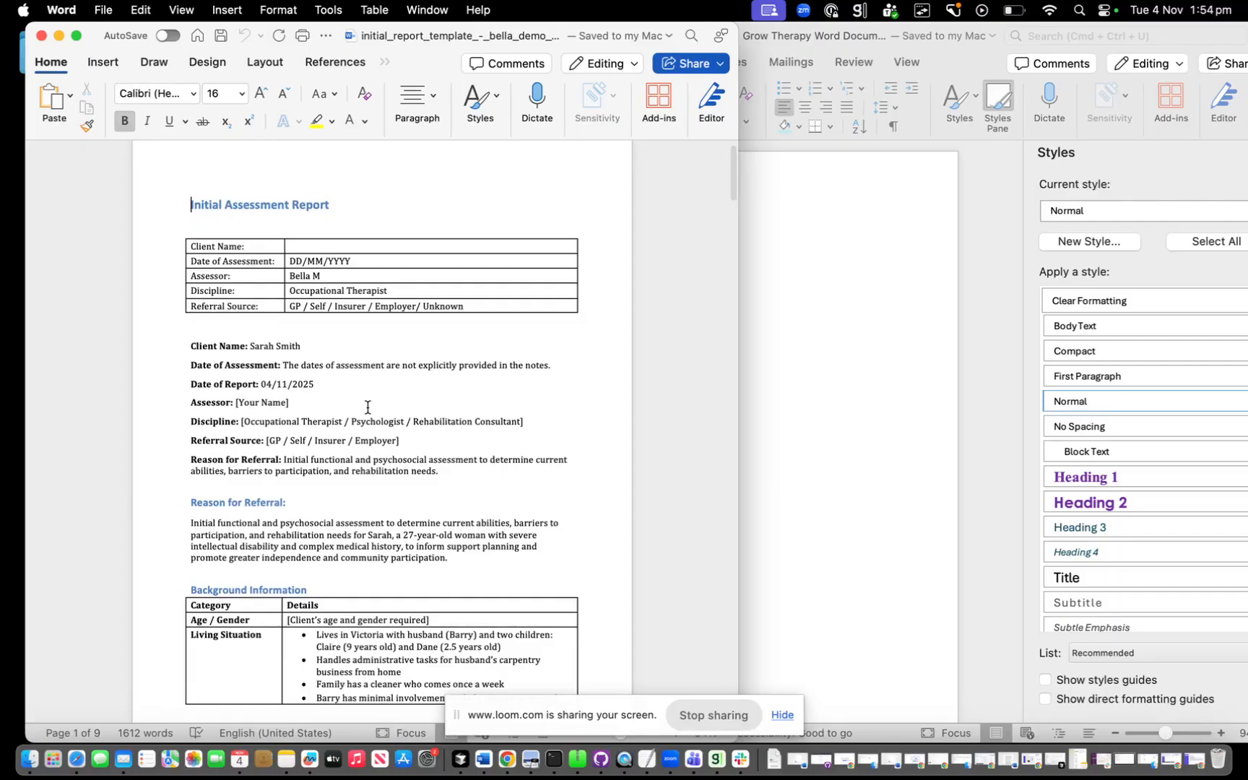
scroll(404, 426, down, 10)
scroll(463, 449, down, 20)
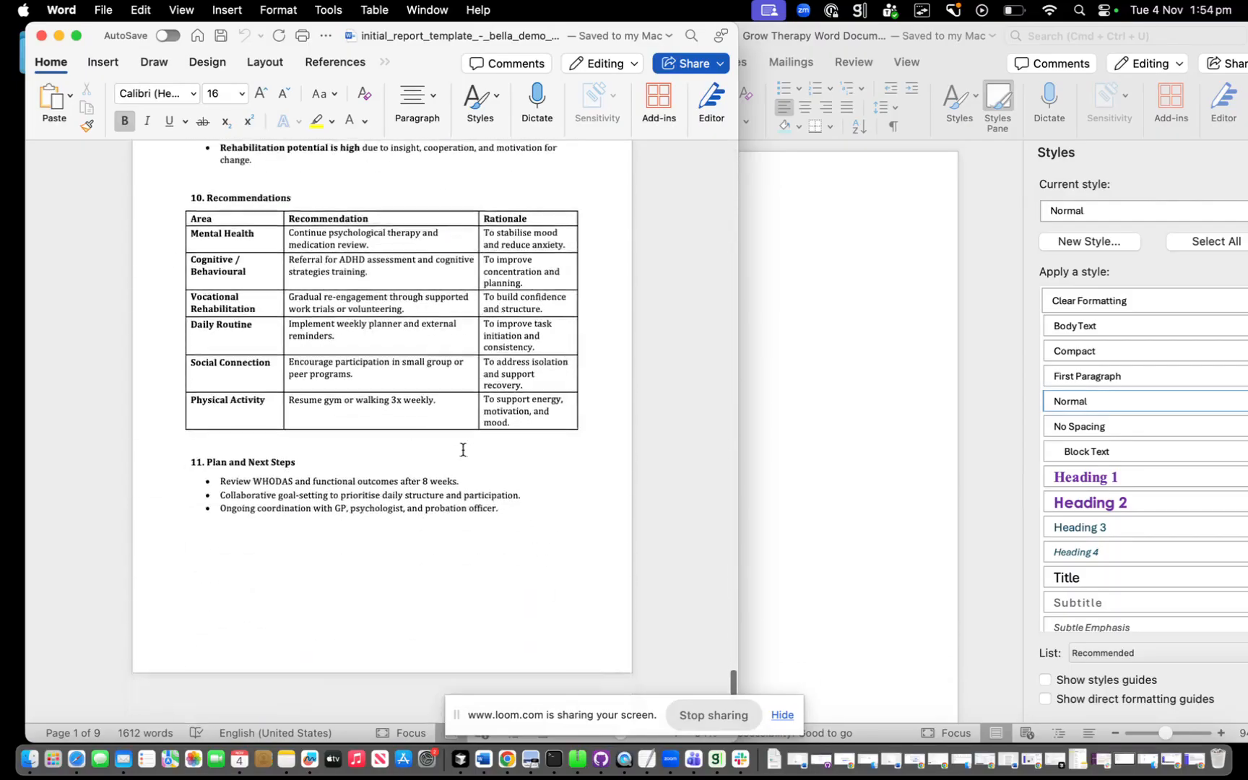
shift+click(504, 539)
shift+click(520, 559)
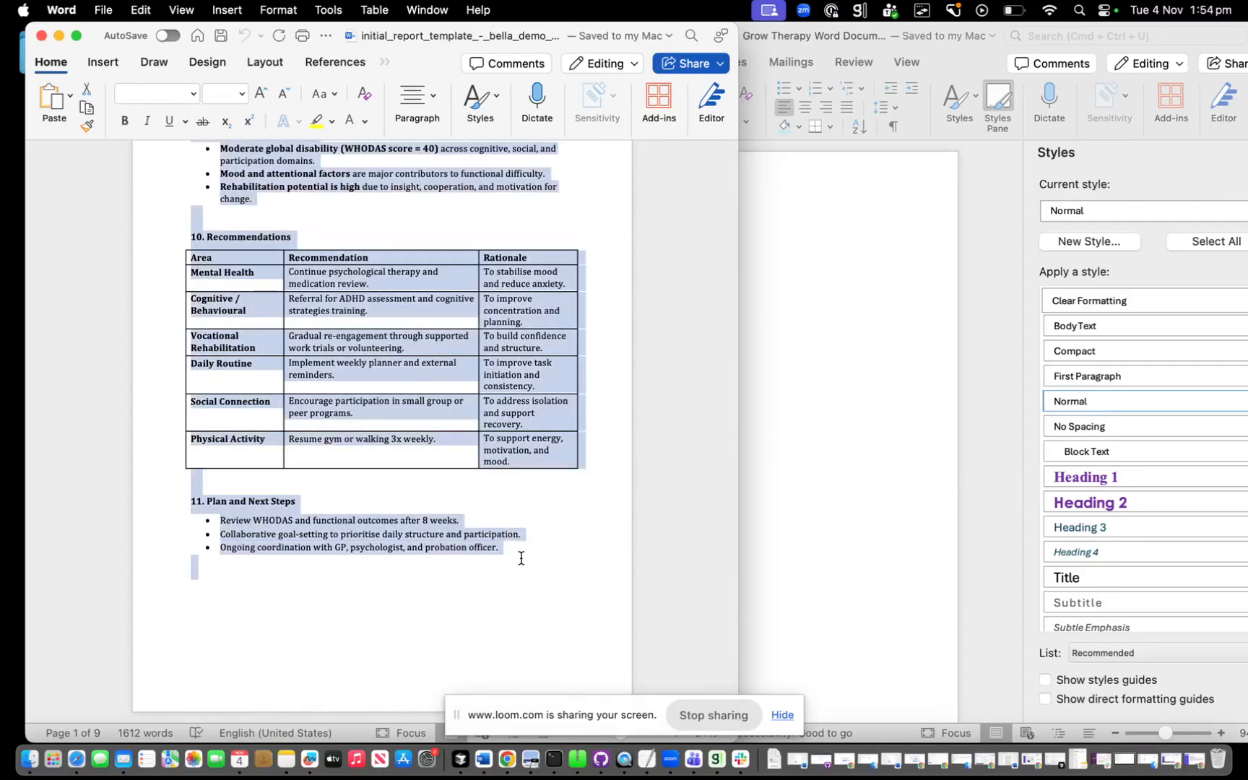
click(844, 286)
key(super+v)
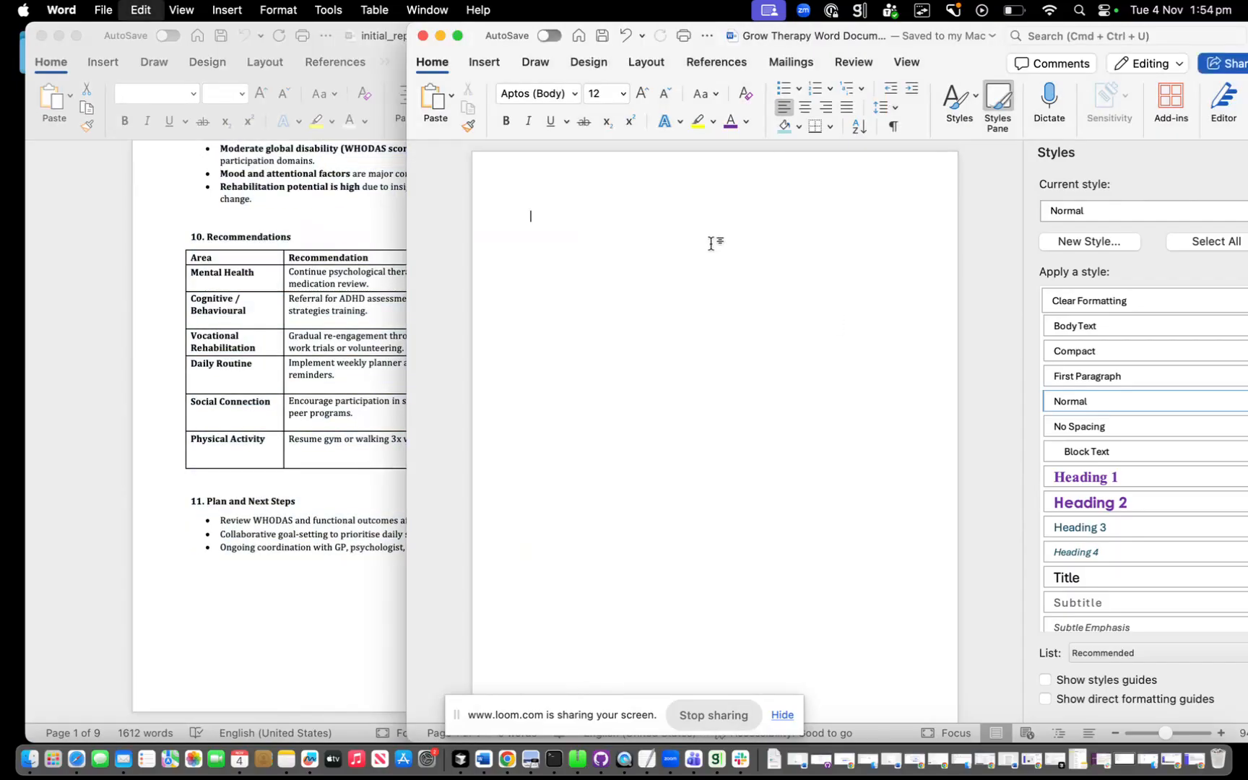
scroll(785, 273, up, 12)
scroll(784, 273, up, 15)
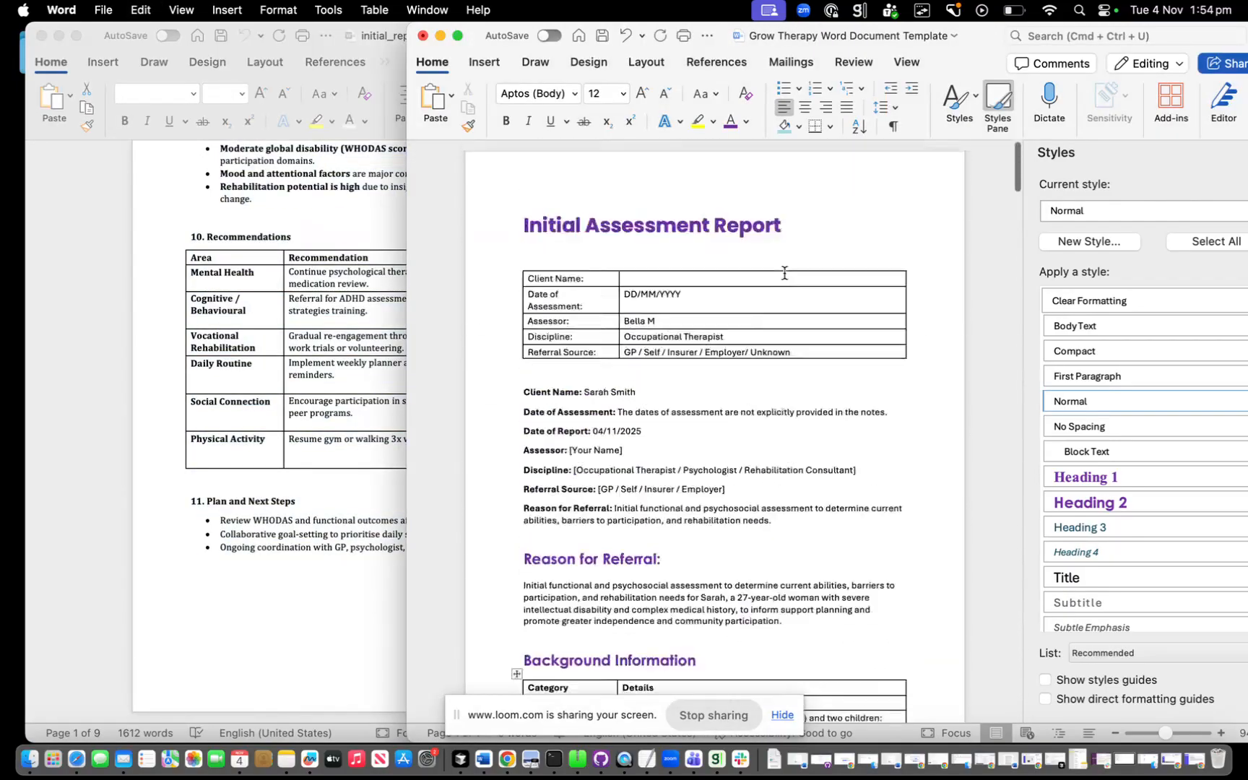